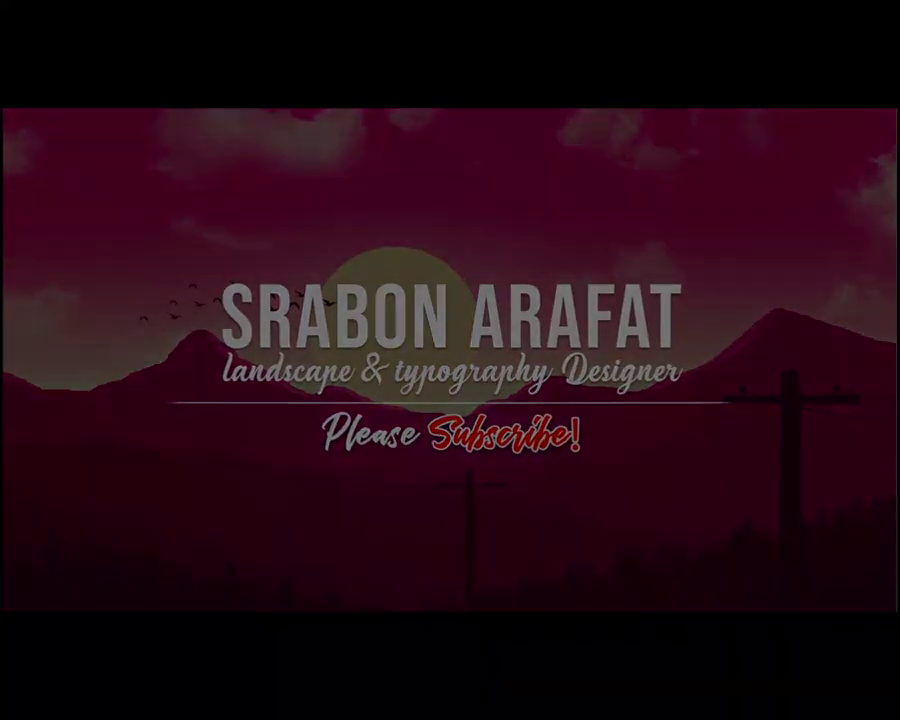
Place the lighthouse beach JPG from the Desktop onto the canvas, aligned to the canvas edges.
{"action": "key", "text": "super+e"}
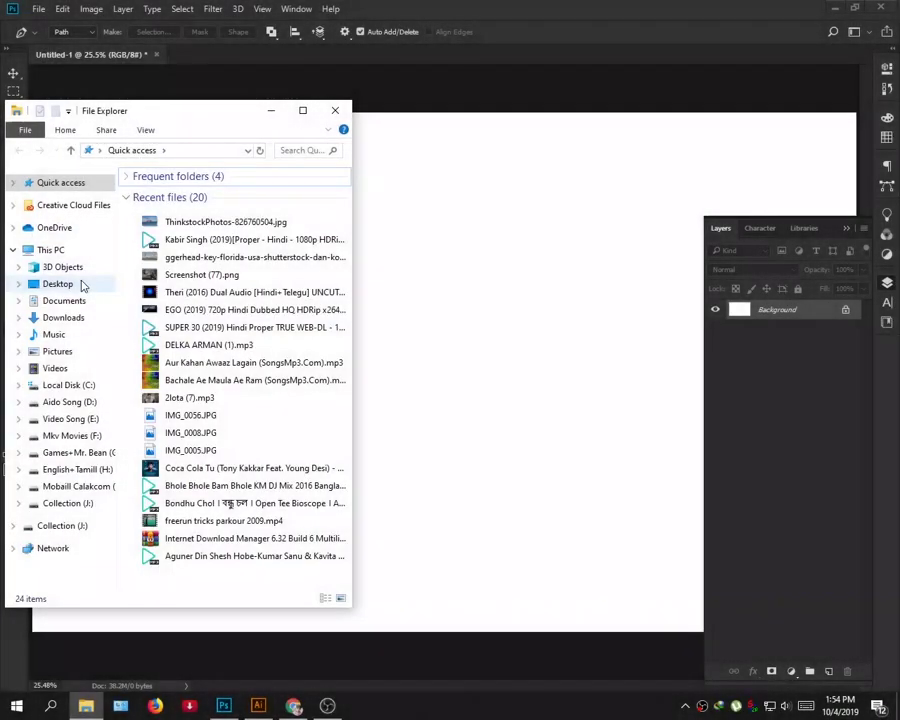
{"action": "left_click", "coordinate": [80, 284]}
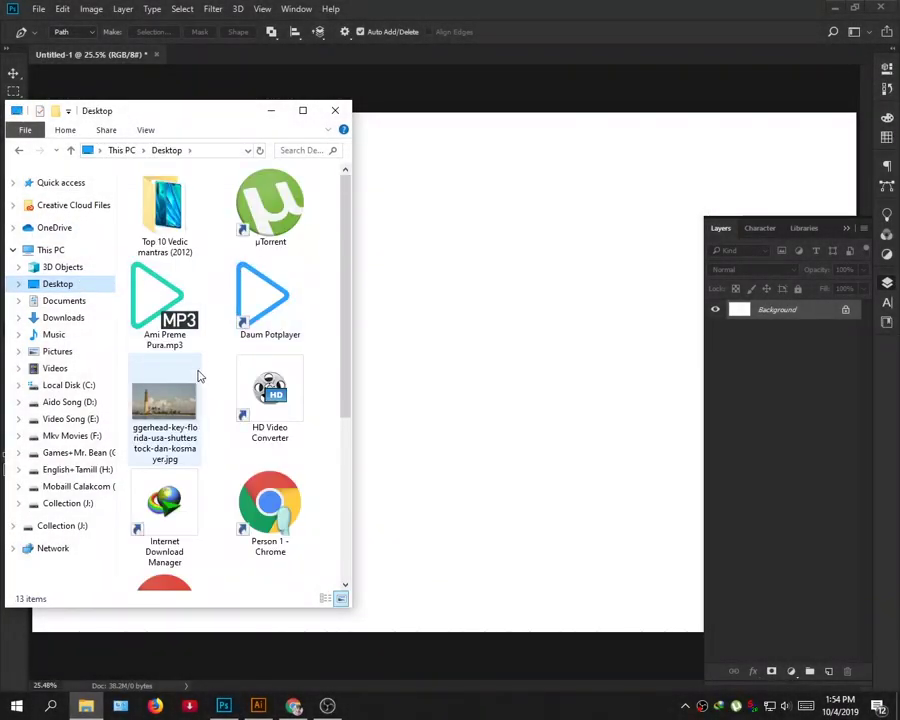
{"action": "left_click_drag", "start_coordinate": [164, 405], "coordinate": [522, 430]}
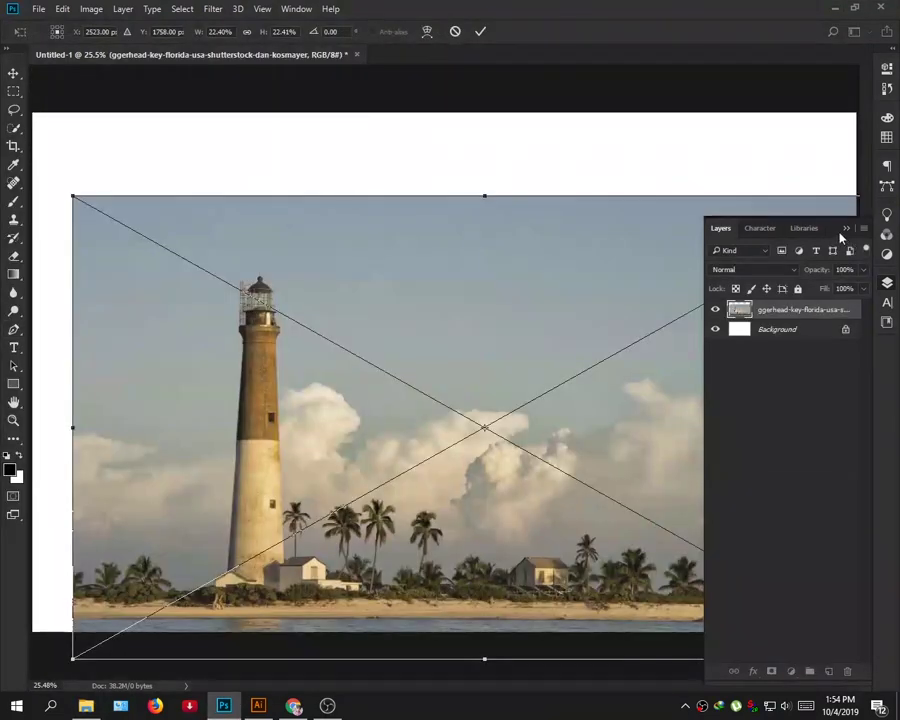
{"action": "left_click", "coordinate": [846, 228]}
{"action": "left_click_drag", "start_coordinate": [637, 407], "coordinate": [597, 378]}
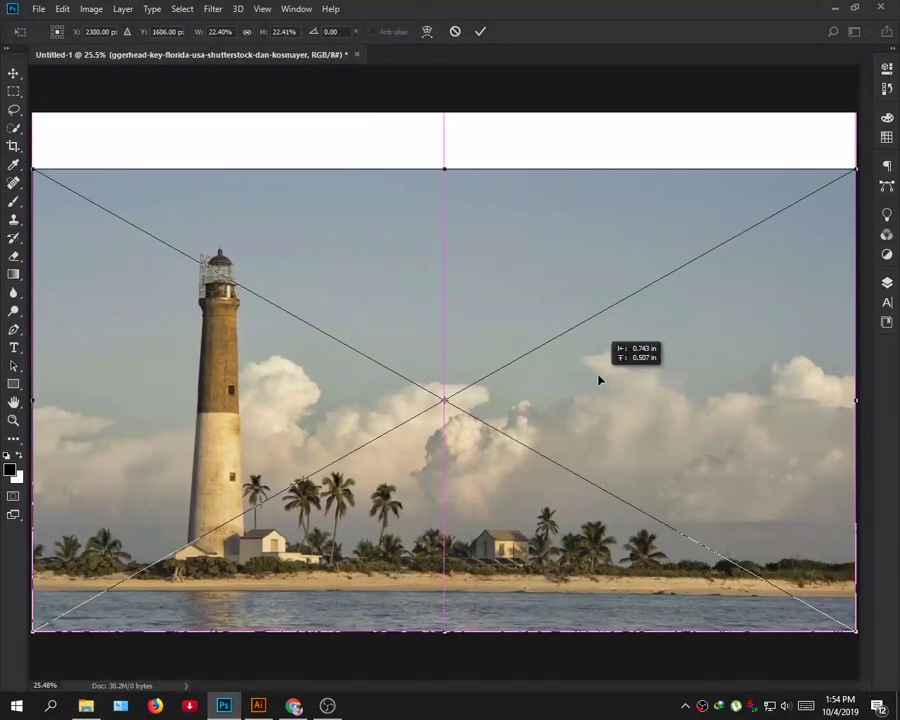
{"action": "key", "text": "Return"}
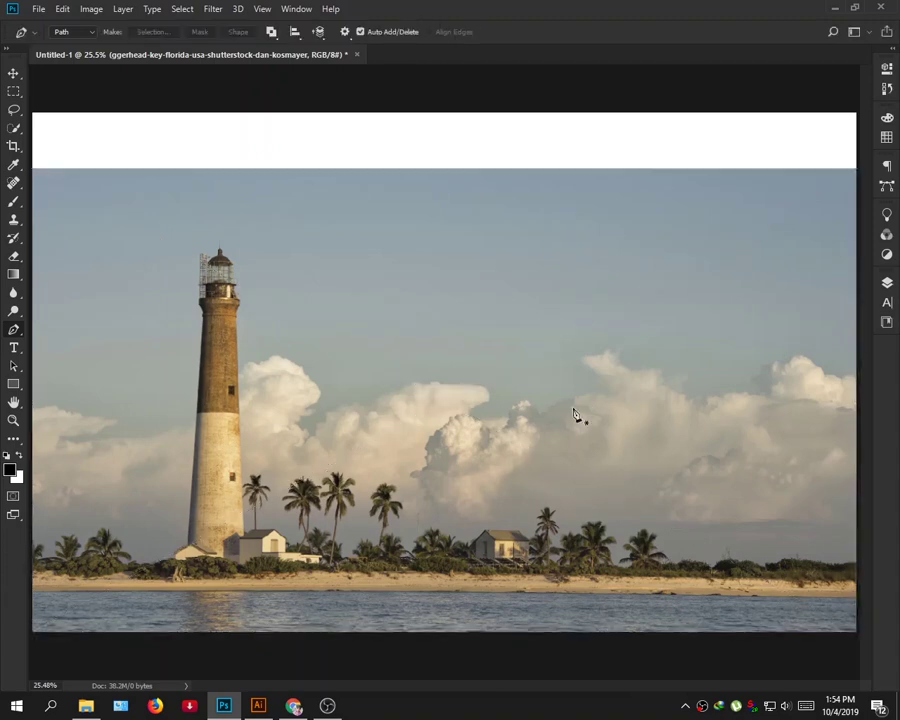
Rename the photo layer BG, lower its opacity to 60%, and zoom out.
{"action": "left_click", "coordinate": [886, 283]}
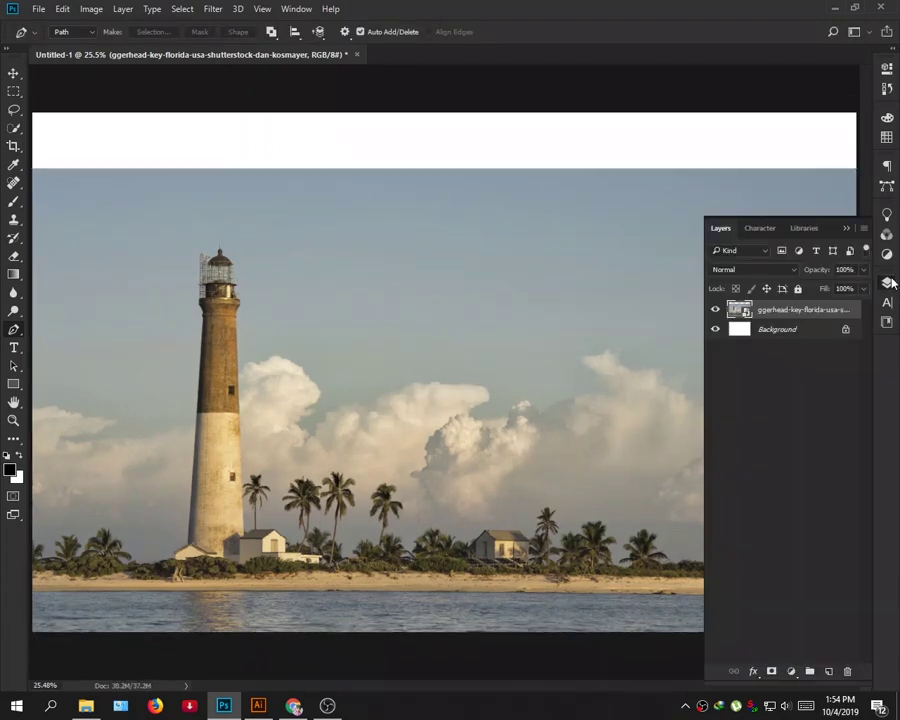
{"action": "double_click", "coordinate": [806, 309]}
{"action": "type", "text": "BG"}
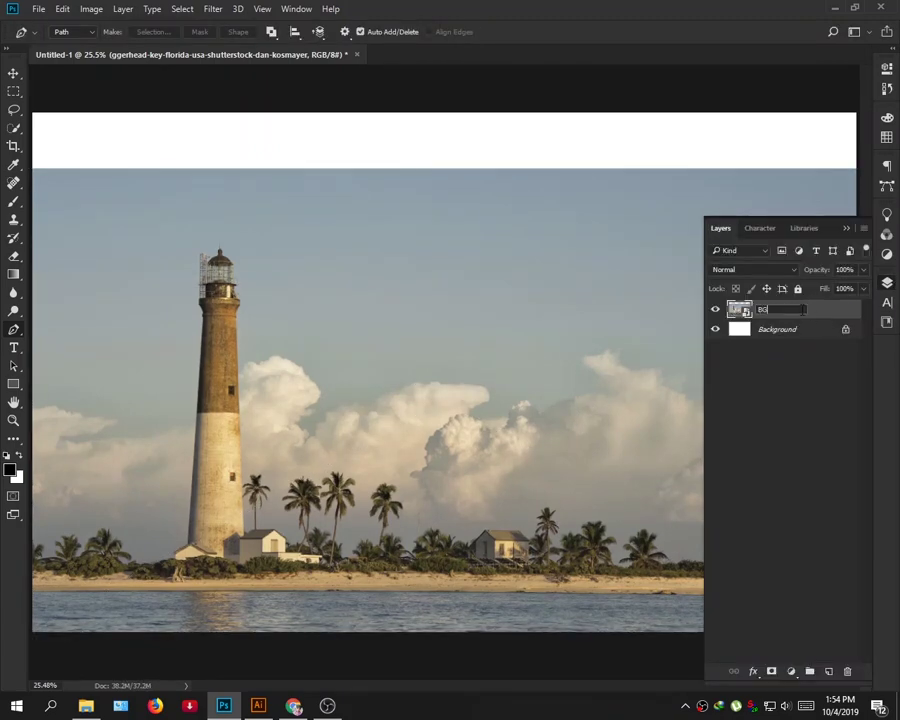
{"action": "key", "text": "Return"}
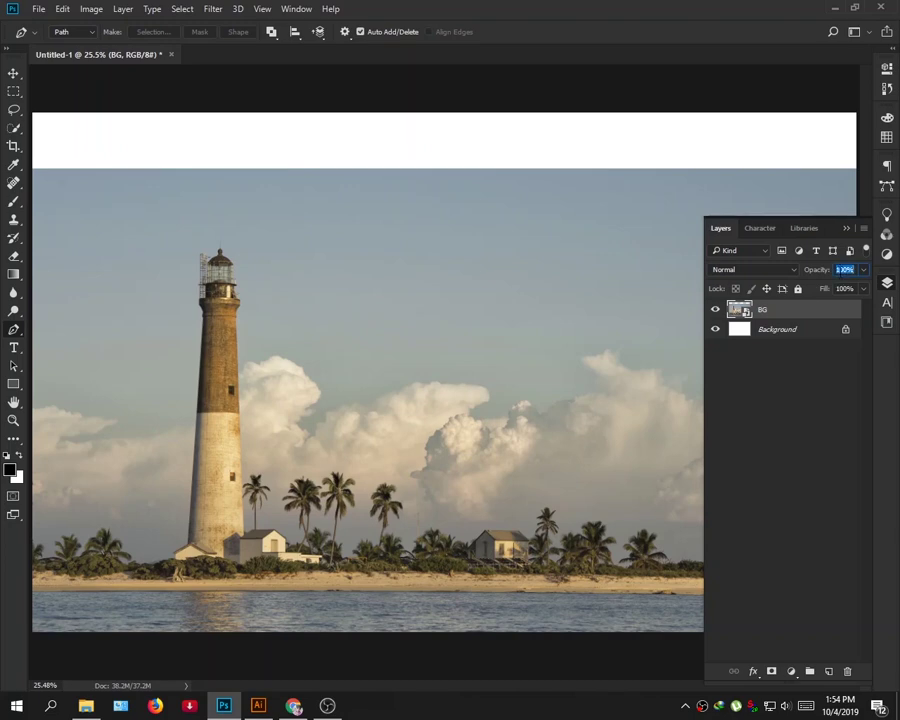
{"action": "type", "text": "65"}
{"action": "key", "text": "Return"}
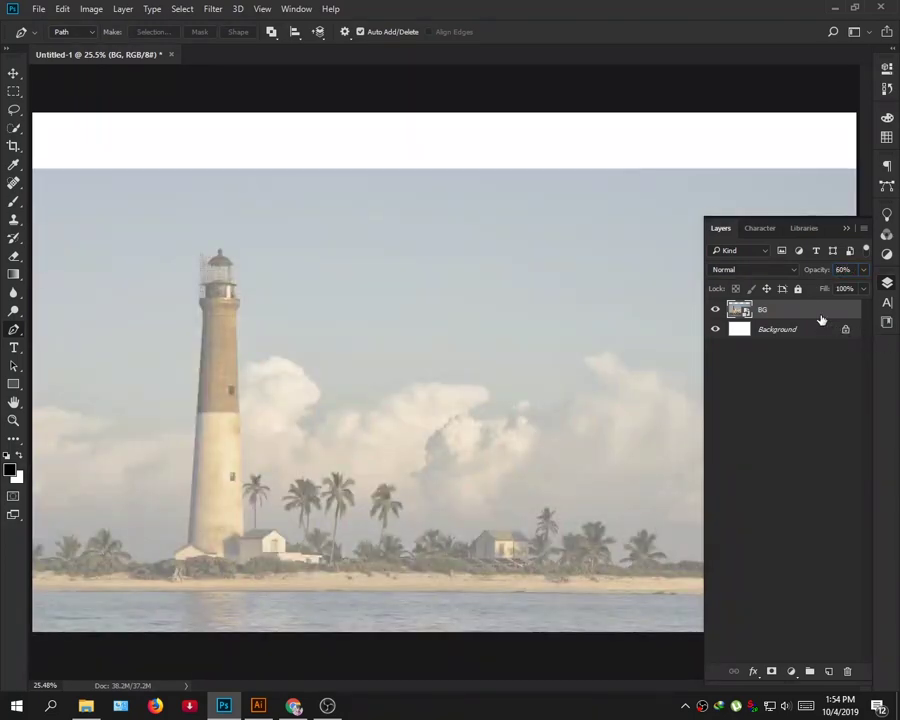
{"action": "left_click", "coordinate": [792, 333]}
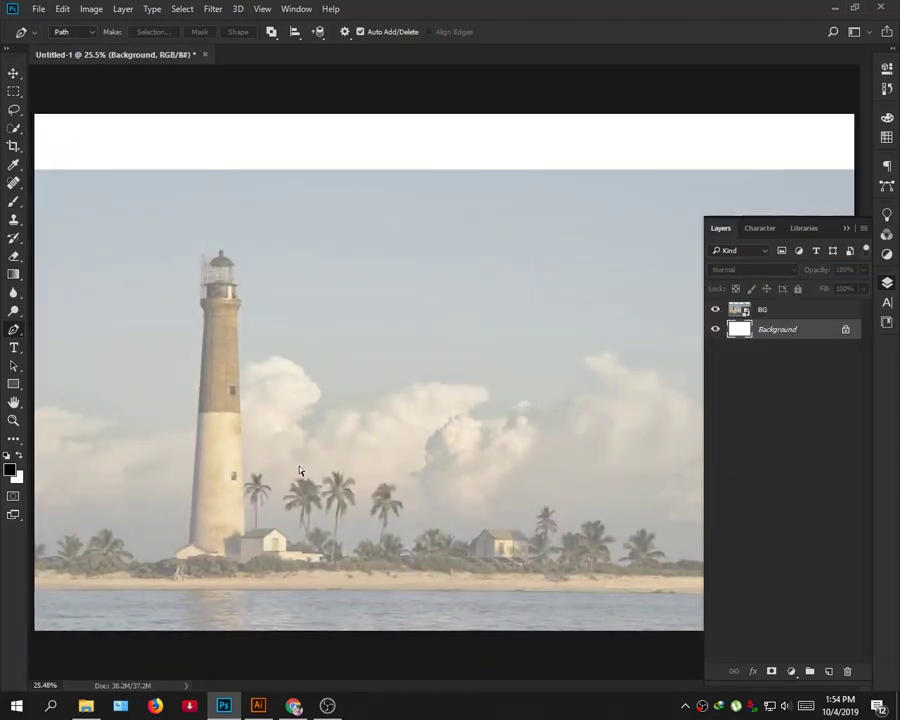
{"action": "key", "text": "ctrl+minus"}
{"action": "key", "text": "ctrl+minus"}
{"action": "left_click", "coordinate": [848, 232]}
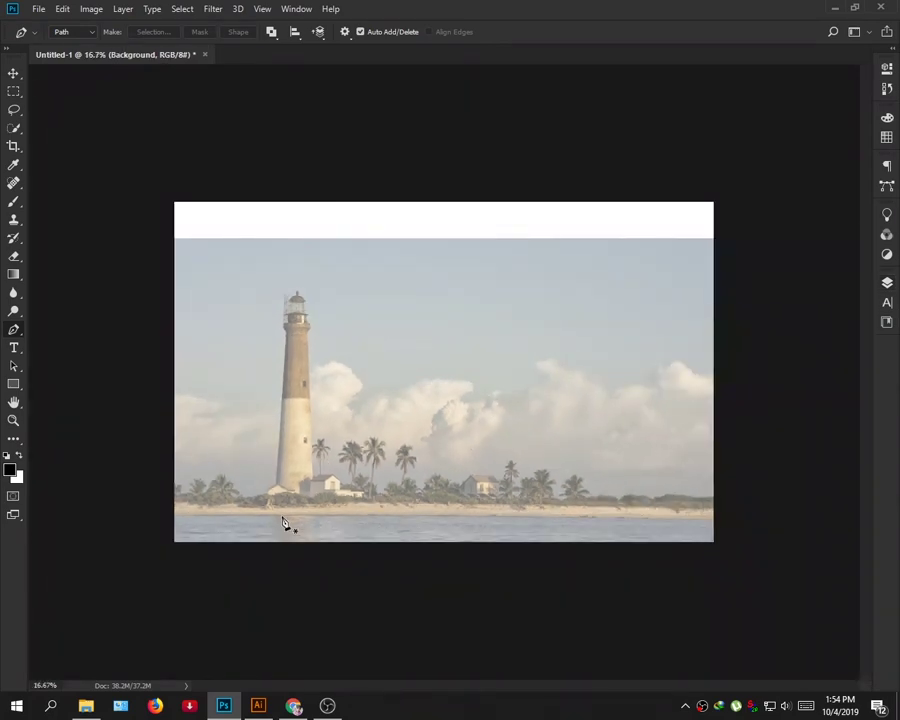
Draw a rectangle shape, Rectangle 1, across the sea strip at the canvas bottom.
{"action": "key", "text": "m"}
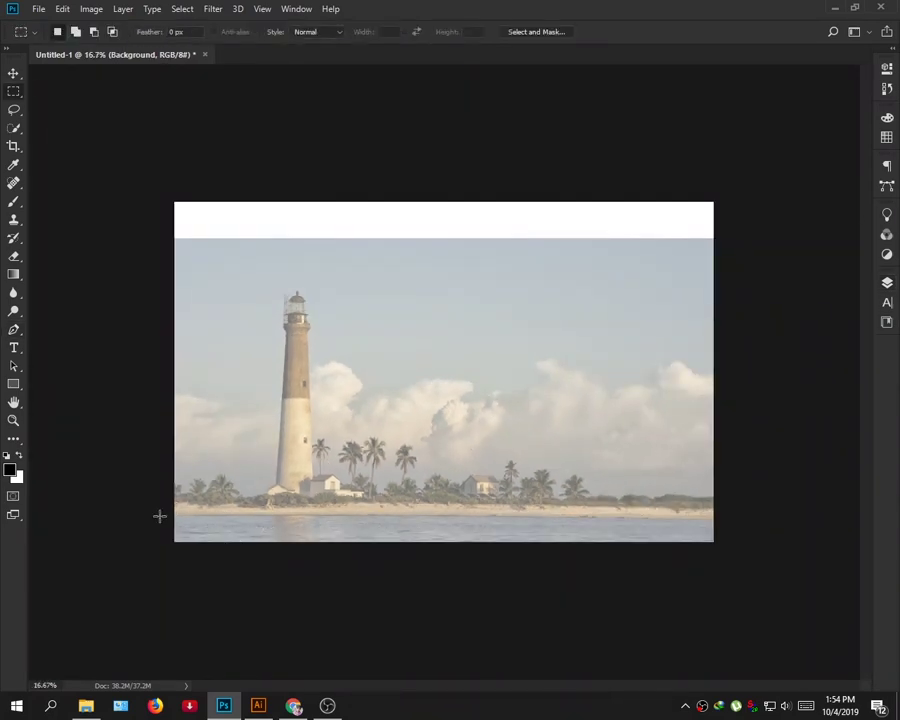
{"action": "left_click_drag", "start_coordinate": [159, 516], "coordinate": [527, 562]}
{"action": "left_click", "coordinate": [481, 462]}
{"action": "key", "text": "u"}
{"action": "mouse_move", "coordinate": [159, 516]}
{"action": "left_mouse_down"}
{"action": "mouse_move", "coordinate": [426, 576]}
{"action": "mouse_move", "coordinate": [731, 551]}
{"action": "left_mouse_up"}
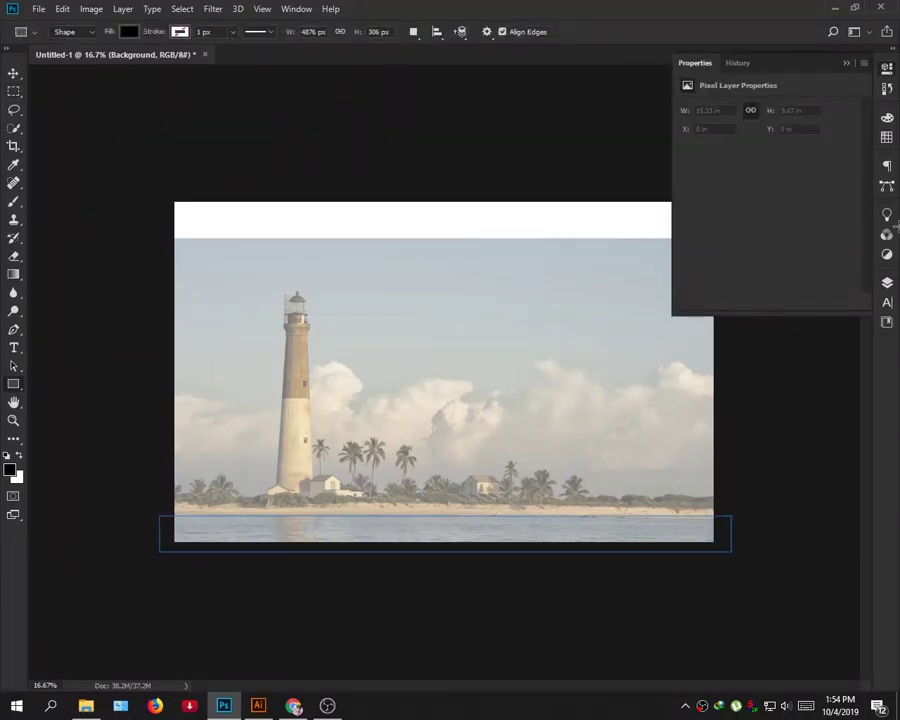
Fill Rectangle 1 with a light-blue Libraries theme swatch and check it against the photo.
{"action": "left_click", "coordinate": [886, 321]}
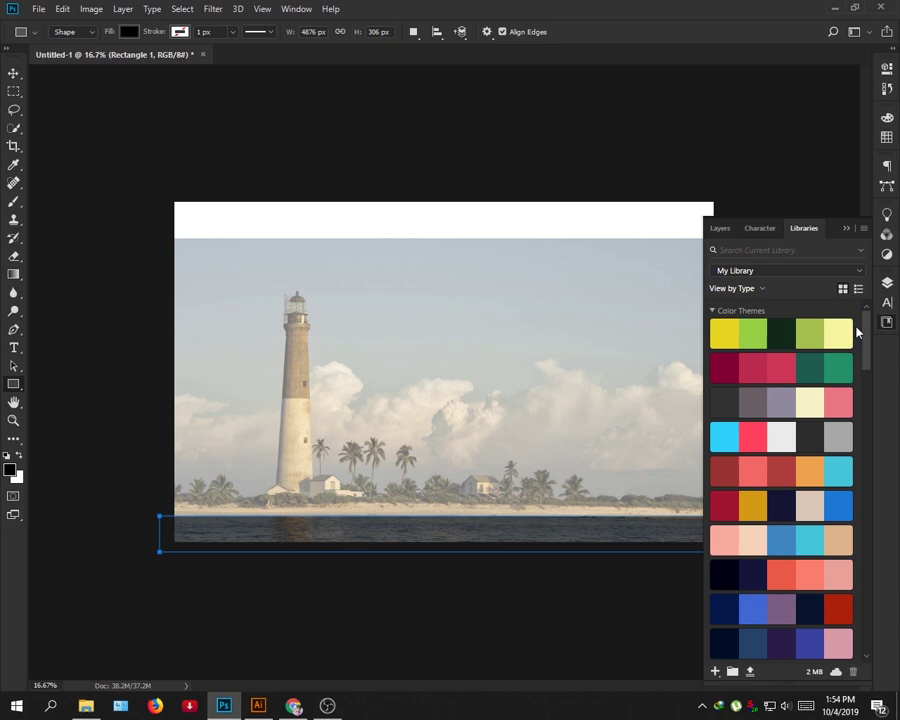
{"action": "left_click", "coordinate": [724, 436]}
{"action": "scroll", "coordinate": [826, 486], "scroll_direction": "down", "scroll_amount": 3}
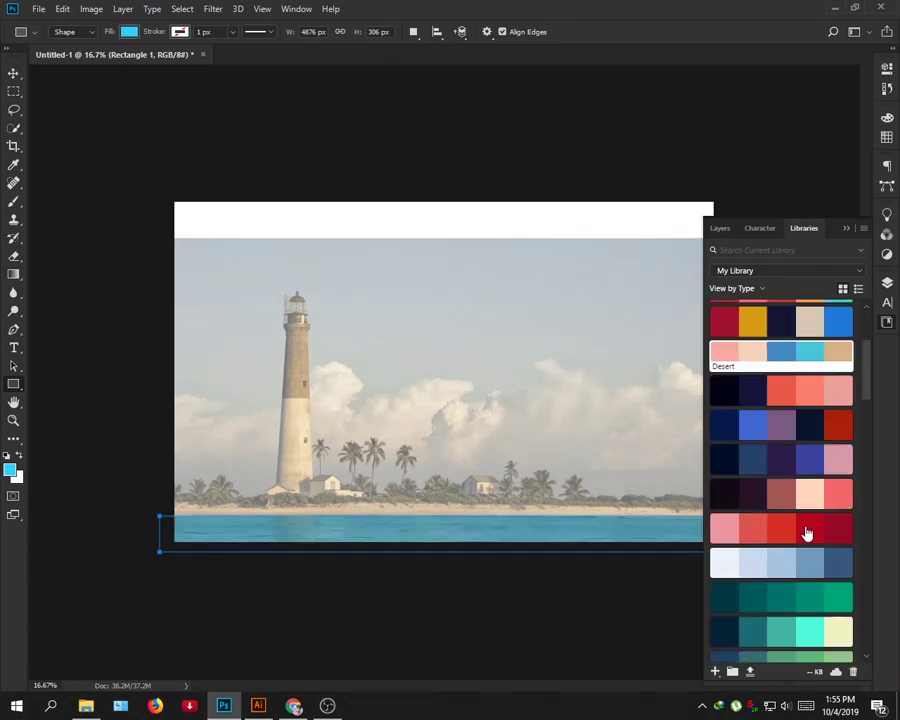
{"action": "scroll", "coordinate": [805, 530], "scroll_direction": "down", "scroll_amount": 3}
{"action": "scroll", "coordinate": [805, 530], "scroll_direction": "down", "scroll_amount": 3}
{"action": "scroll", "coordinate": [800, 500], "scroll_direction": "down", "scroll_amount": 3}
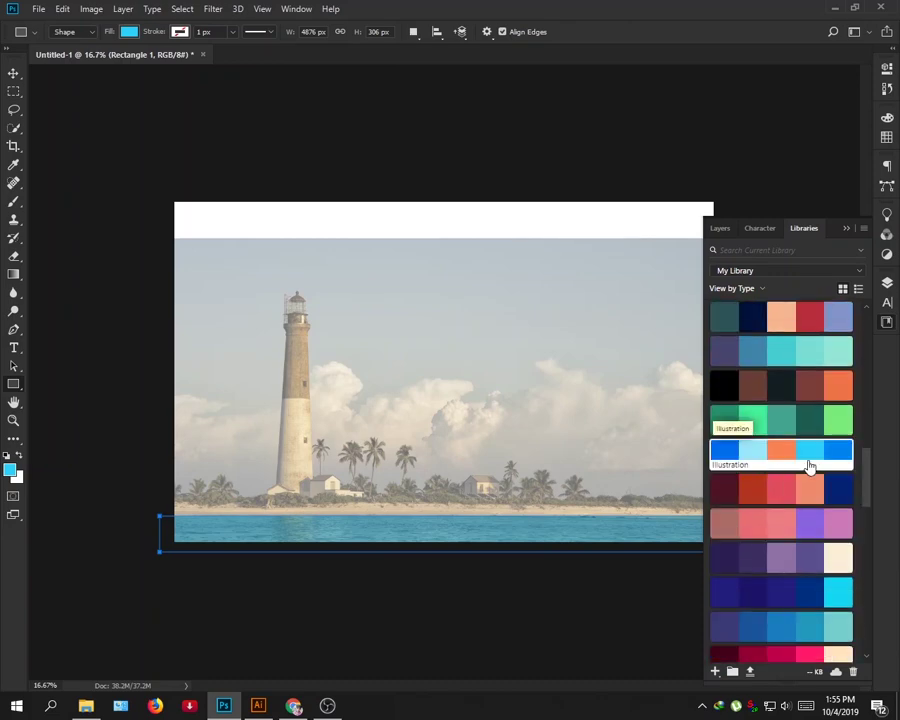
{"action": "left_click", "coordinate": [755, 455]}
{"action": "left_click", "coordinate": [886, 284]}
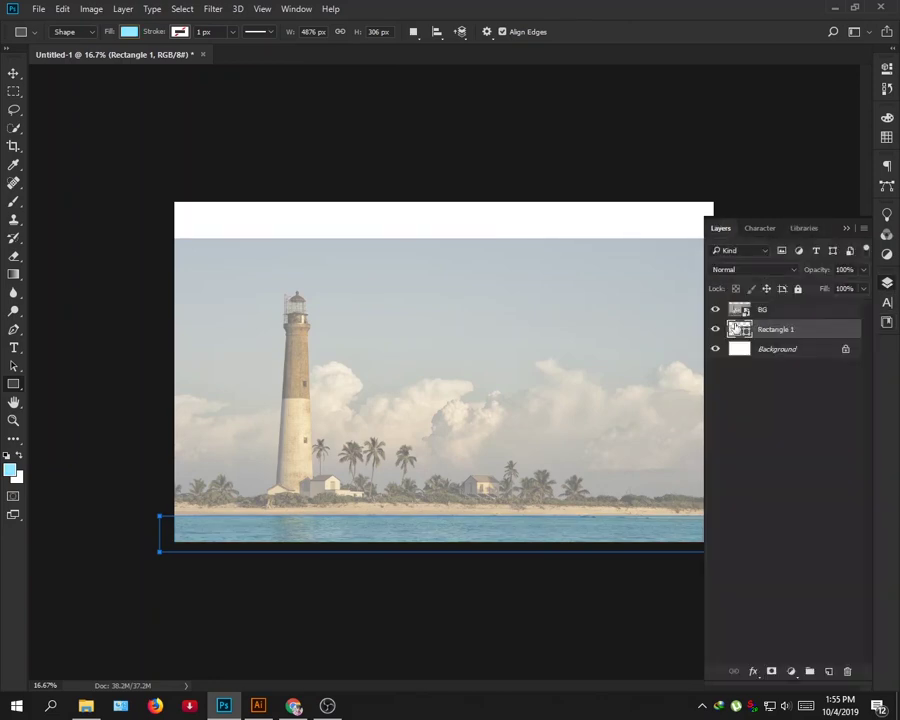
{"action": "left_click", "coordinate": [715, 310]}
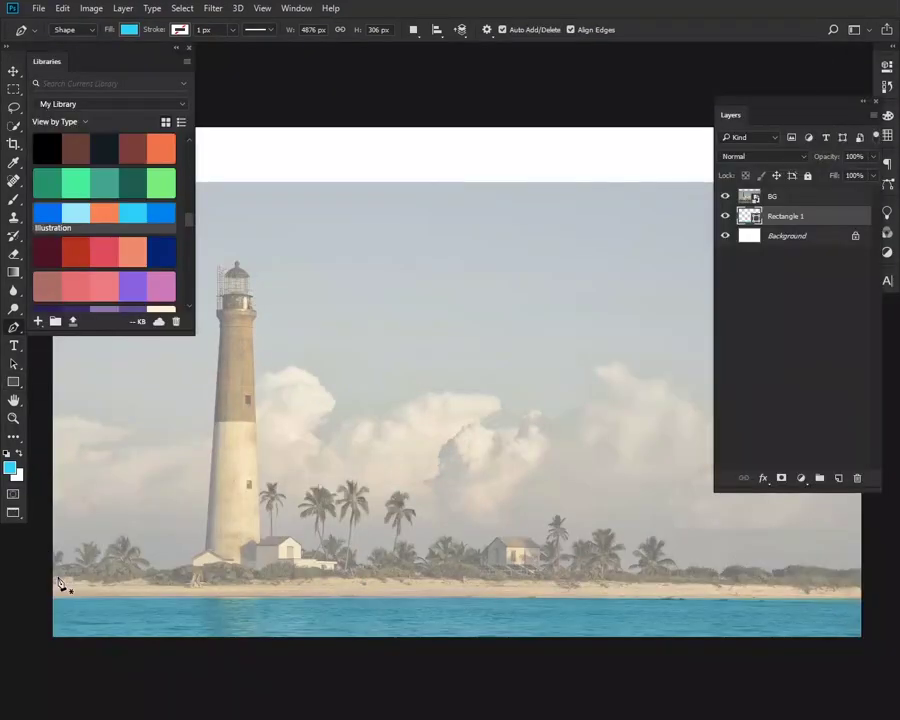
Pen-draw the shoreline sand shape, Shape 1, and move Rectangle 1 above it.
{"action": "left_click", "coordinate": [874, 585]}
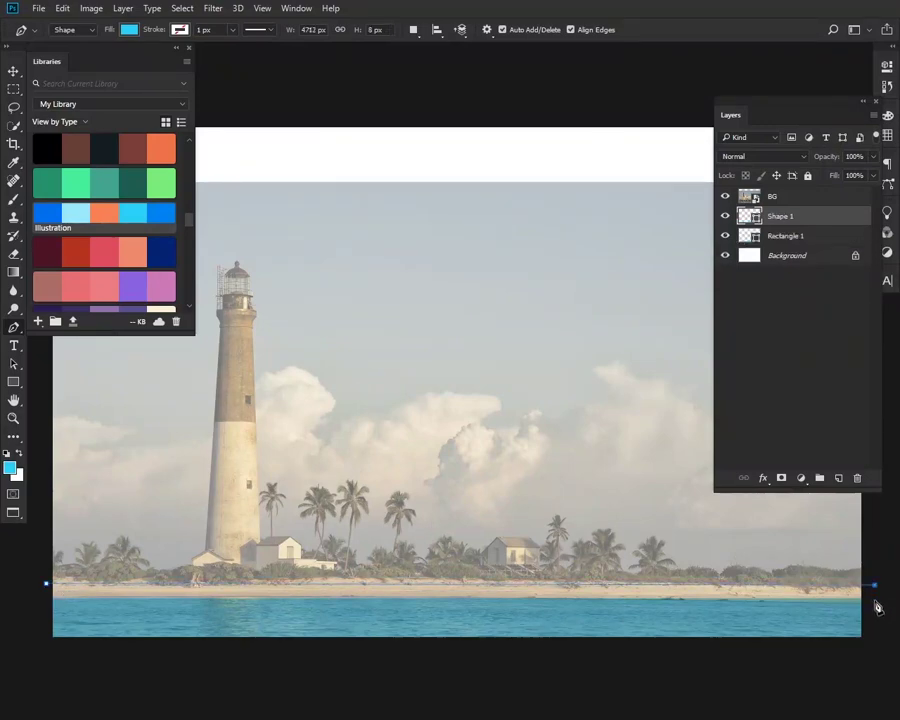
{"action": "left_click", "coordinate": [878, 621]}
{"action": "left_click_drag", "start_coordinate": [500, 638], "coordinate": [172, 636]}
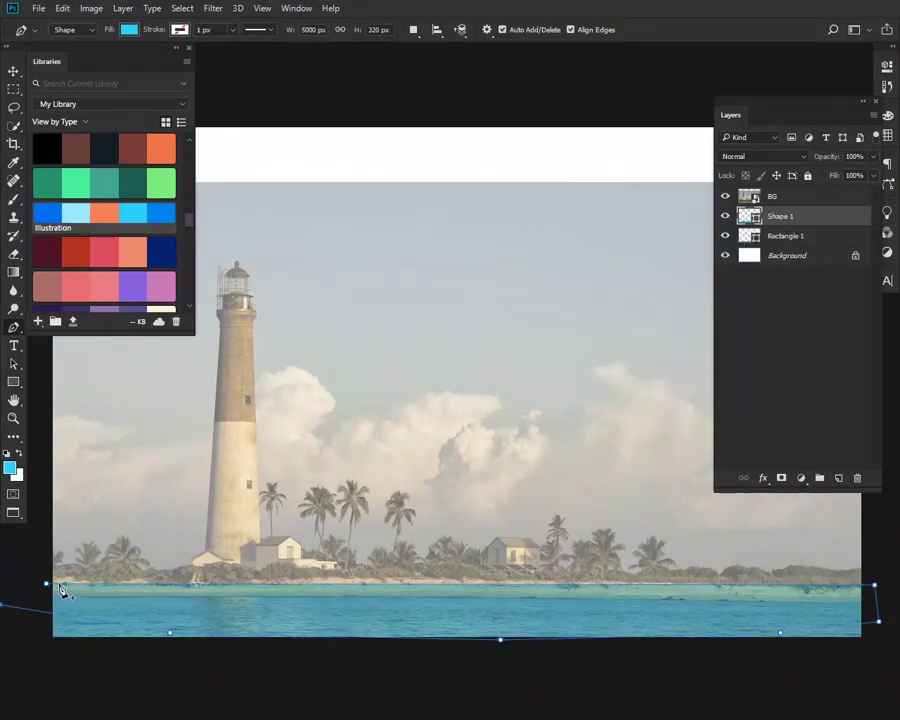
{"action": "left_click_drag", "start_coordinate": [774, 238], "coordinate": [790, 241]}
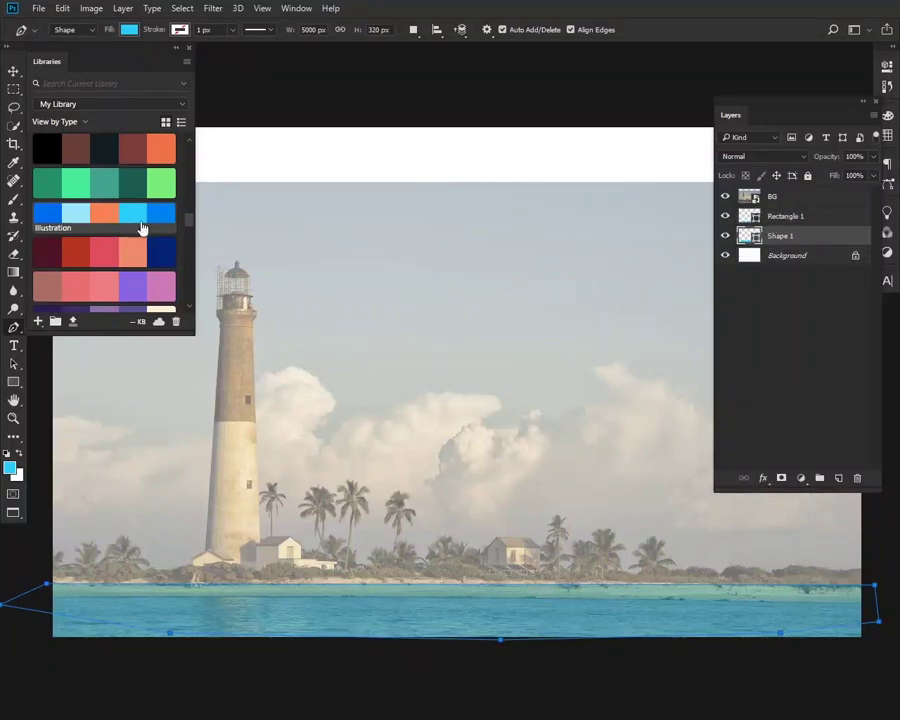
Fill Shape 1 with a light cream-yellow sand swatch, toggling the BG photo to compare.
{"action": "scroll", "coordinate": [113, 235], "scroll_direction": "down", "scroll_amount": 3}
{"action": "left_click", "coordinate": [158, 250]}
{"action": "scroll", "coordinate": [130, 250], "scroll_direction": "up", "scroll_amount": 6}
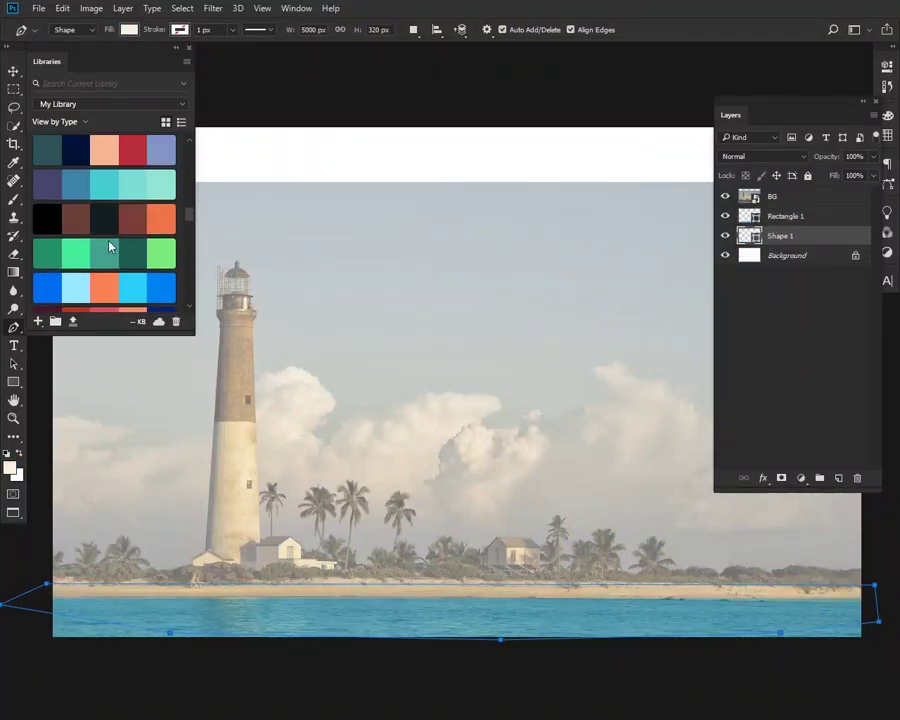
{"action": "scroll", "coordinate": [110, 247], "scroll_direction": "down", "scroll_amount": 3}
{"action": "scroll", "coordinate": [110, 212], "scroll_direction": "down", "scroll_amount": 3}
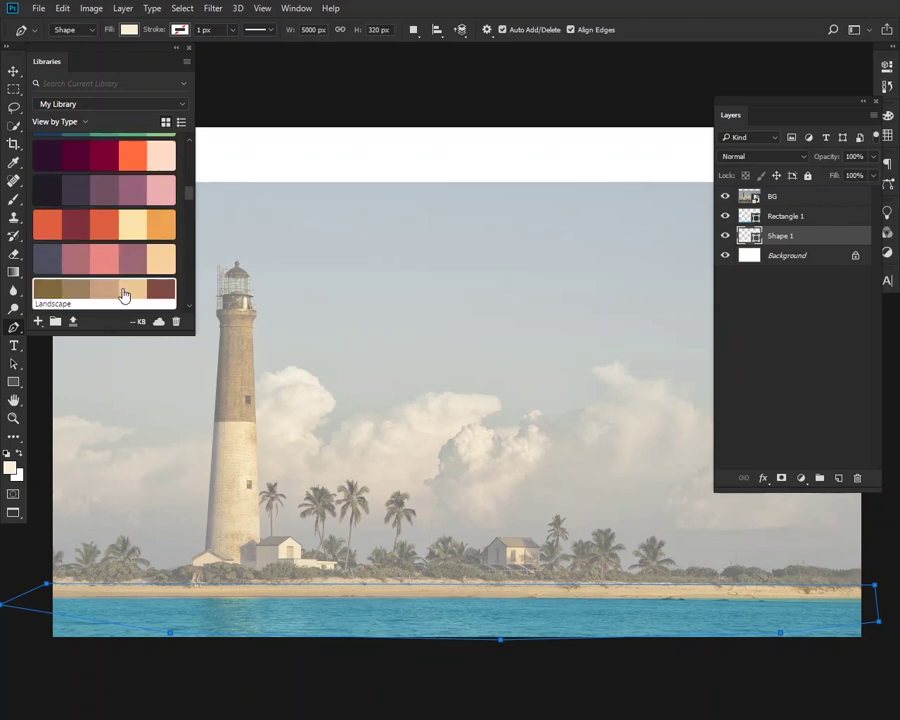
{"action": "left_click", "coordinate": [130, 292]}
{"action": "left_click", "coordinate": [725, 197]}
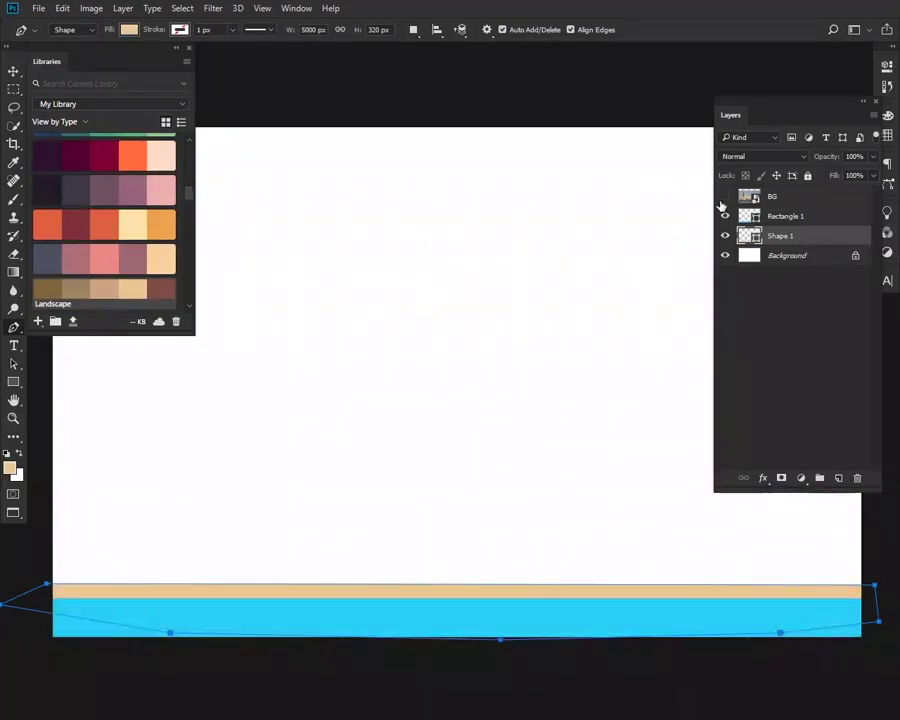
{"action": "left_click", "coordinate": [131, 224]}
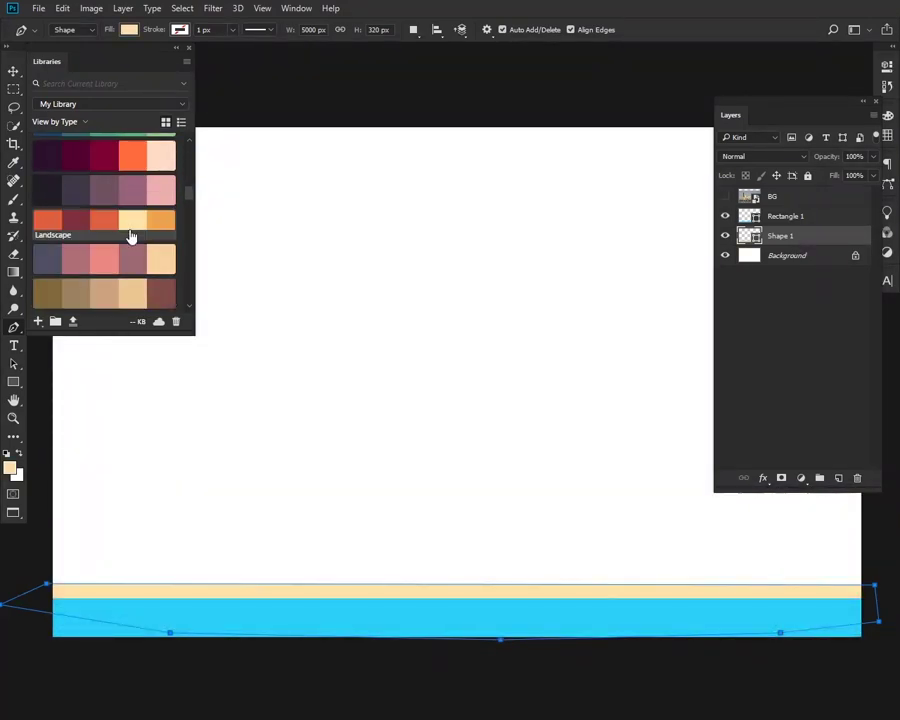
{"action": "left_click", "coordinate": [725, 197]}
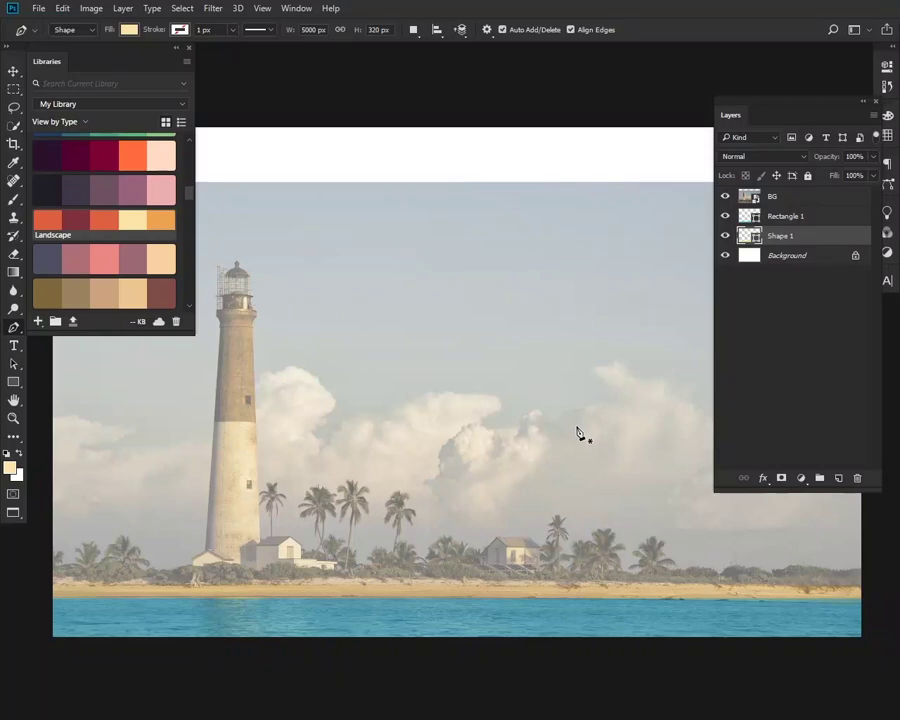
Add a new empty layer named Sky above the Background and hide the BG photo.
{"action": "left_click", "coordinate": [810, 276]}
{"action": "left_click", "coordinate": [838, 478]}
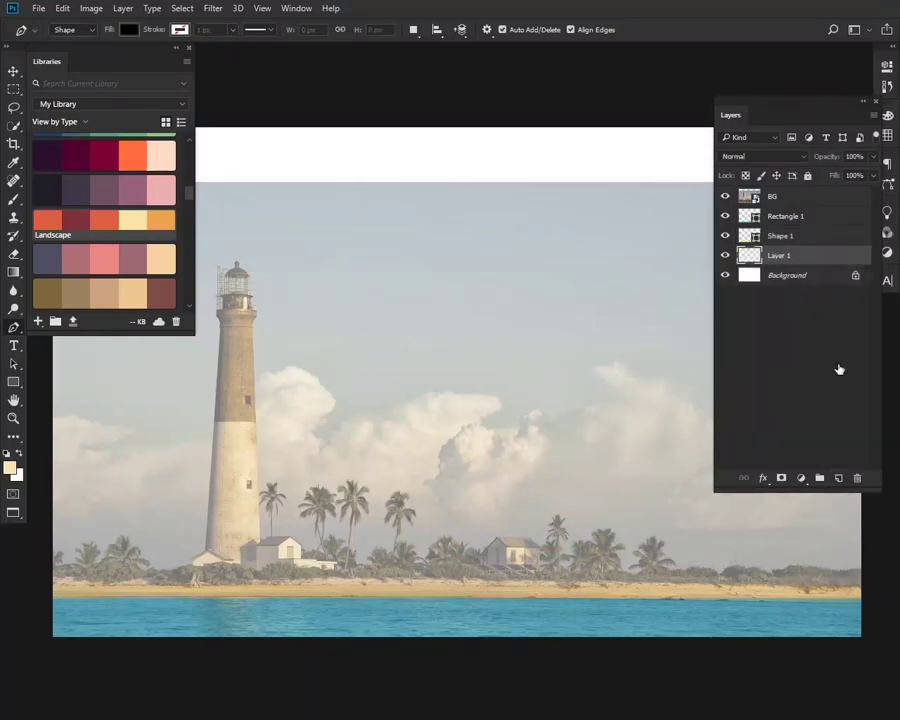
{"action": "double_click", "coordinate": [780, 256]}
{"action": "key", "text": "Return"}
{"action": "left_click", "coordinate": [726, 196]}
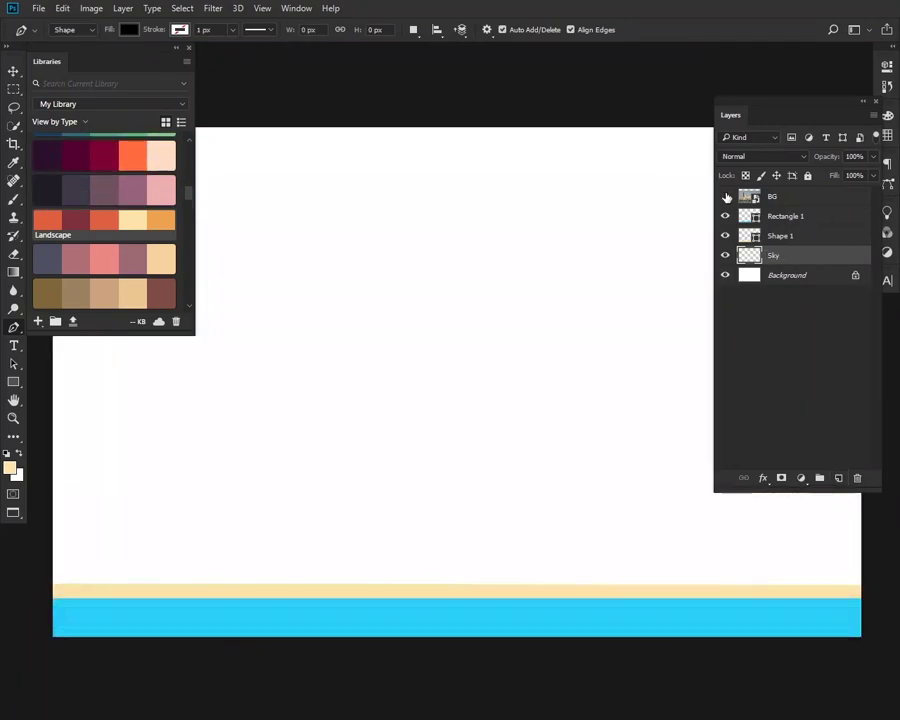
Make bright cyan the background colour and pale cyan #c3f8ff the foreground colour.
{"action": "scroll", "coordinate": [132, 228], "scroll_direction": "up", "scroll_amount": 3}
{"action": "scroll", "coordinate": [140, 232], "scroll_direction": "up", "scroll_amount": 3}
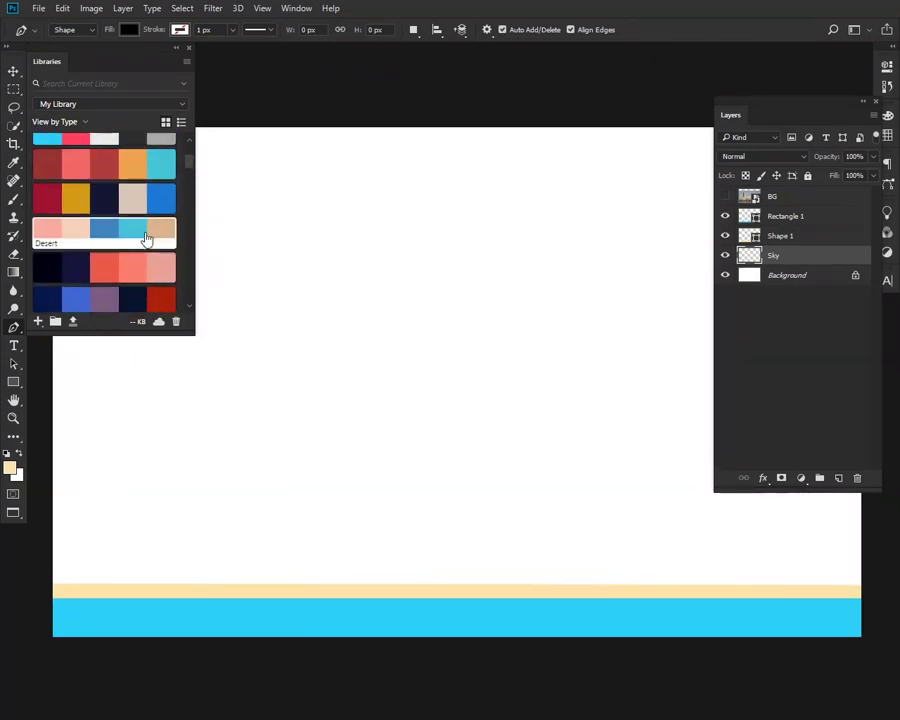
{"action": "scroll", "coordinate": [144, 236], "scroll_direction": "up", "scroll_amount": 3}
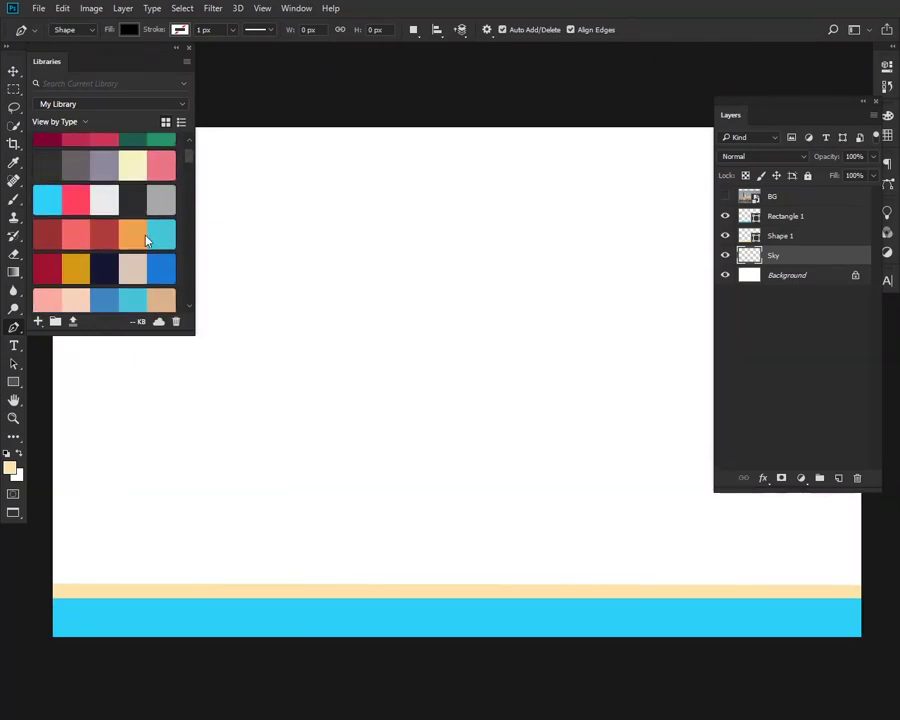
{"action": "left_click", "coordinate": [47, 196]}
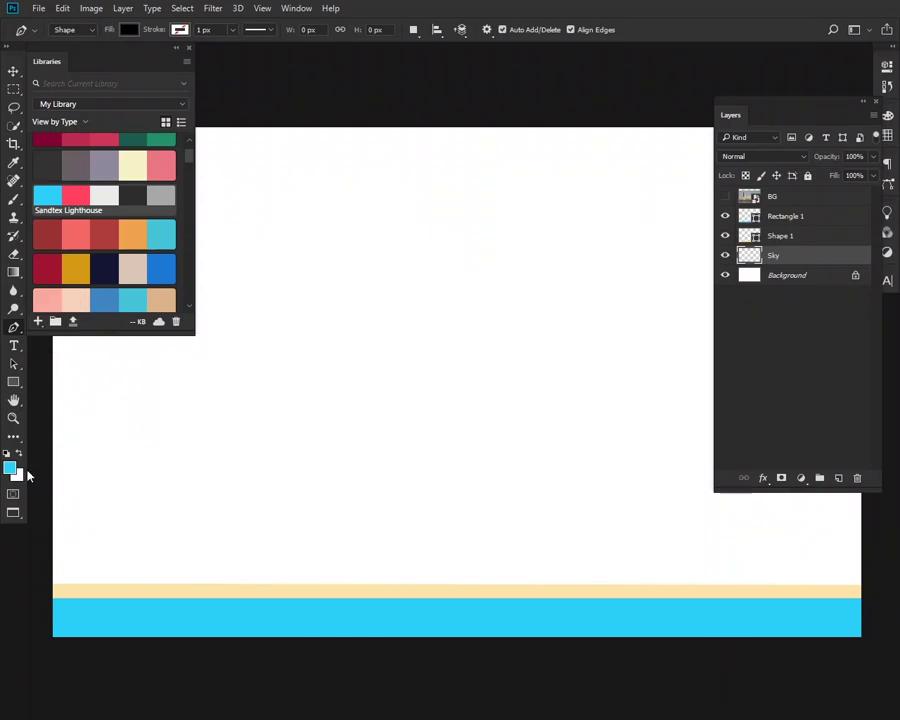
{"action": "key", "text": "x"}
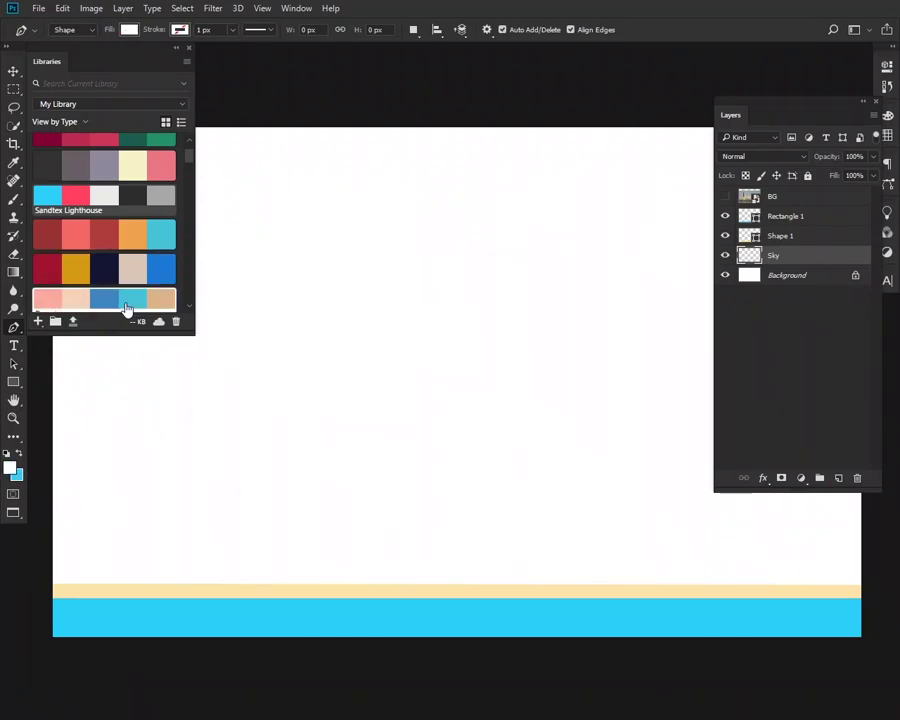
{"action": "left_click", "coordinate": [126, 309]}
{"action": "left_click", "coordinate": [10, 469]}
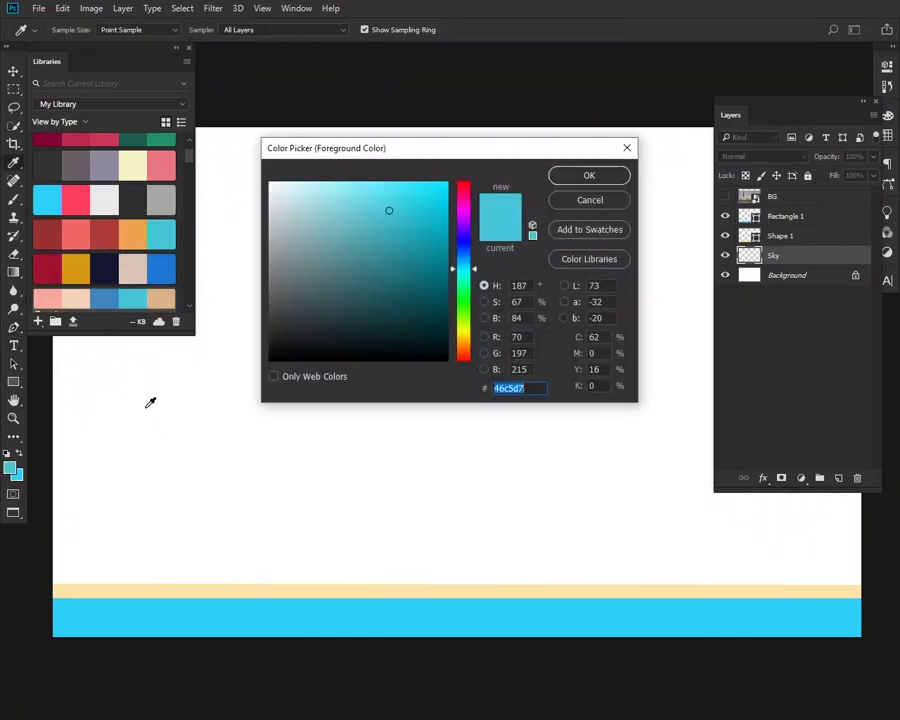
{"action": "left_click", "coordinate": [311, 183]}
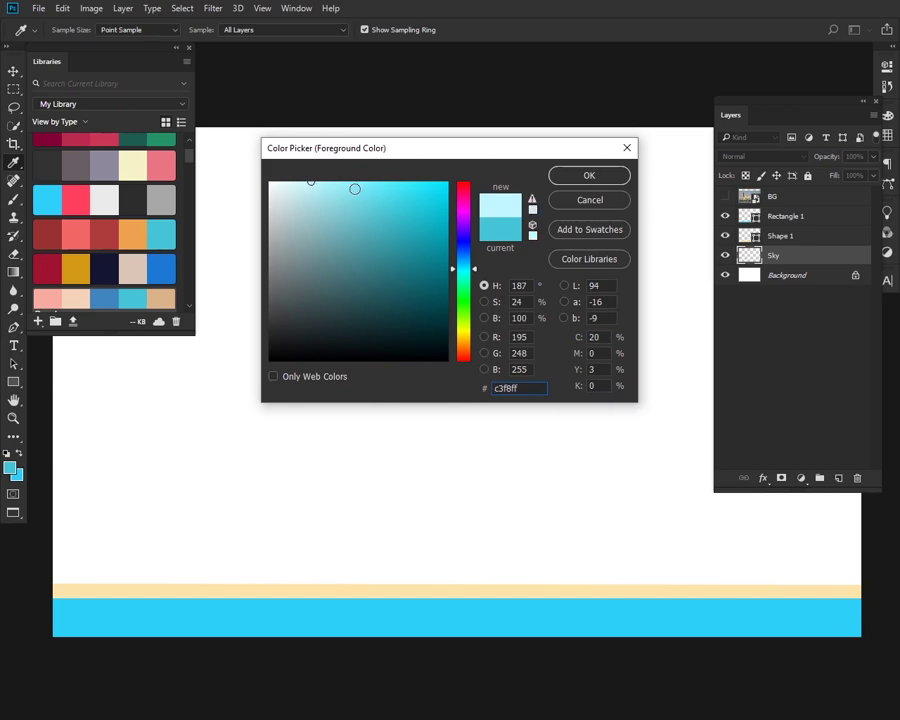
{"action": "left_click", "coordinate": [588, 177]}
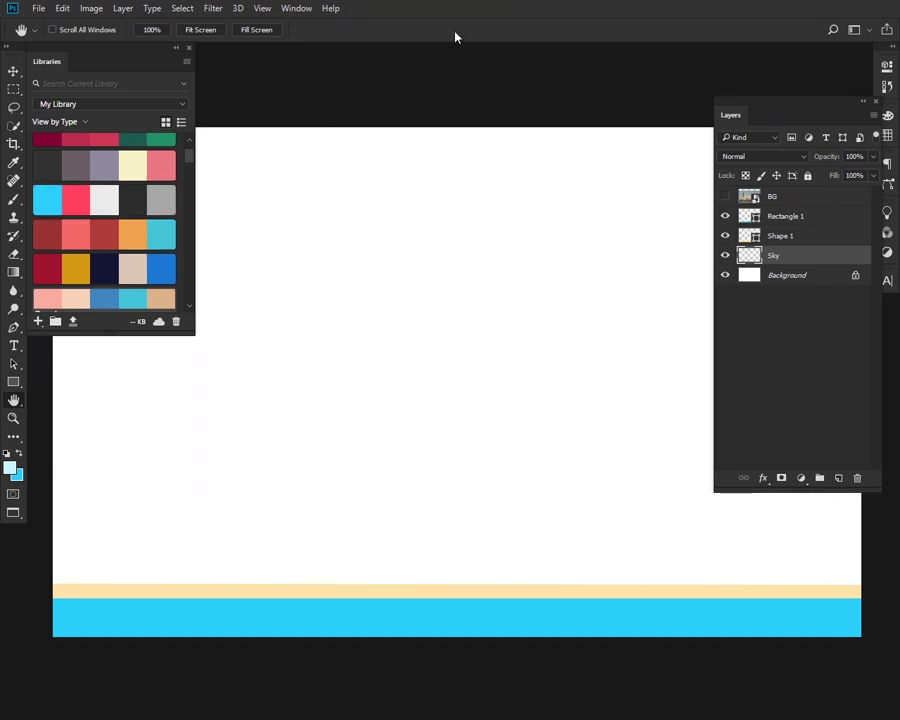
Drag a vertical cyan gradient on the Sky layer, then set the foreground to paler #dffbff.
{"action": "left_click", "coordinate": [13, 272]}
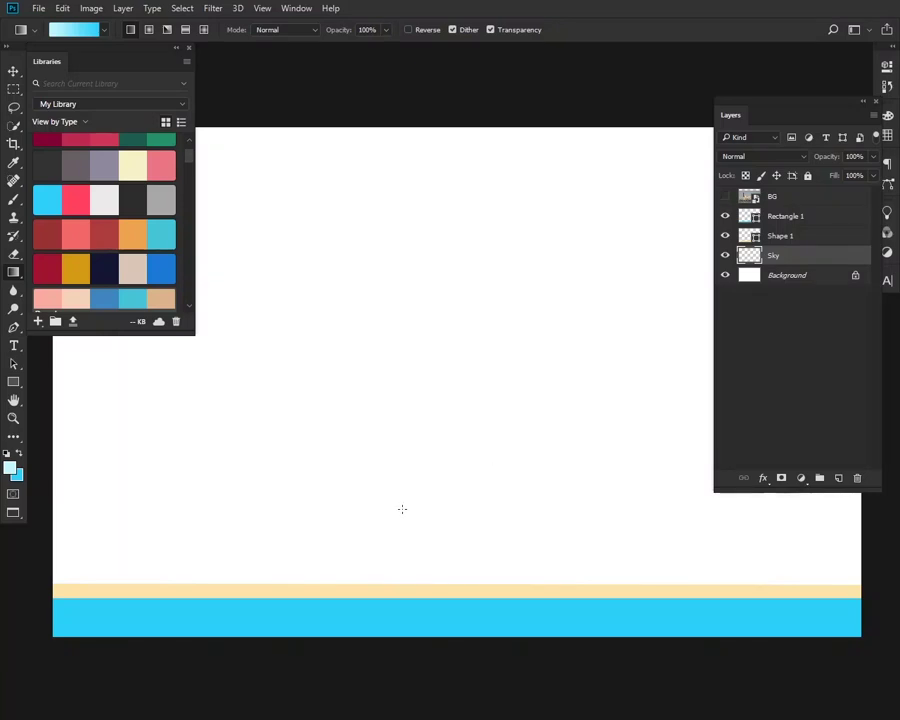
{"action": "left_click_drag", "start_coordinate": [420, 536], "coordinate": [422, 199]}
{"action": "left_click_drag", "start_coordinate": [469, 485], "coordinate": [432, 150]}
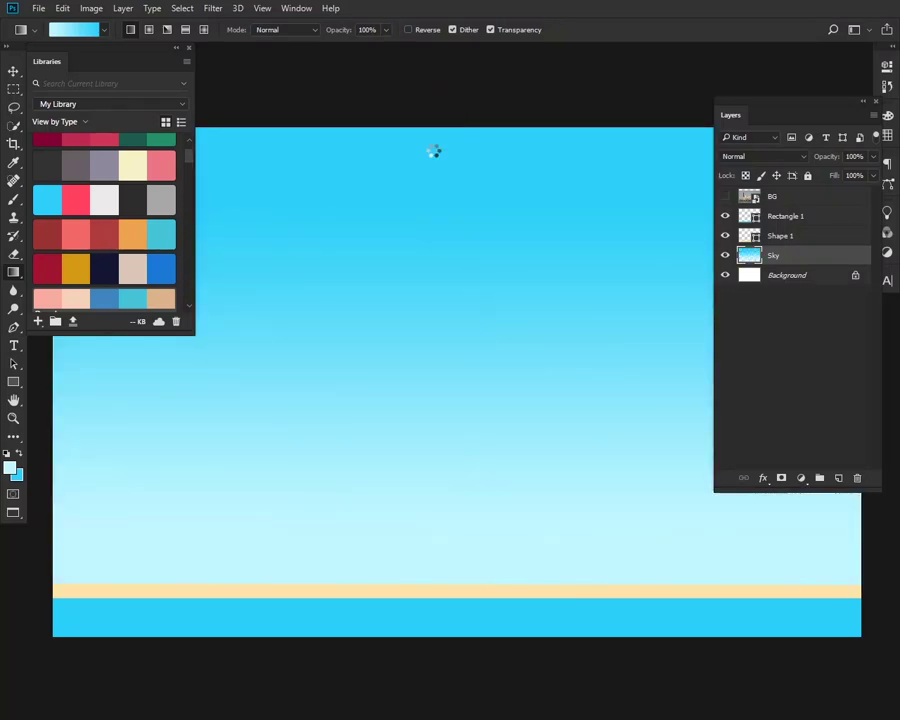
{"action": "left_click", "coordinate": [9, 470]}
{"action": "left_click", "coordinate": [290, 182]}
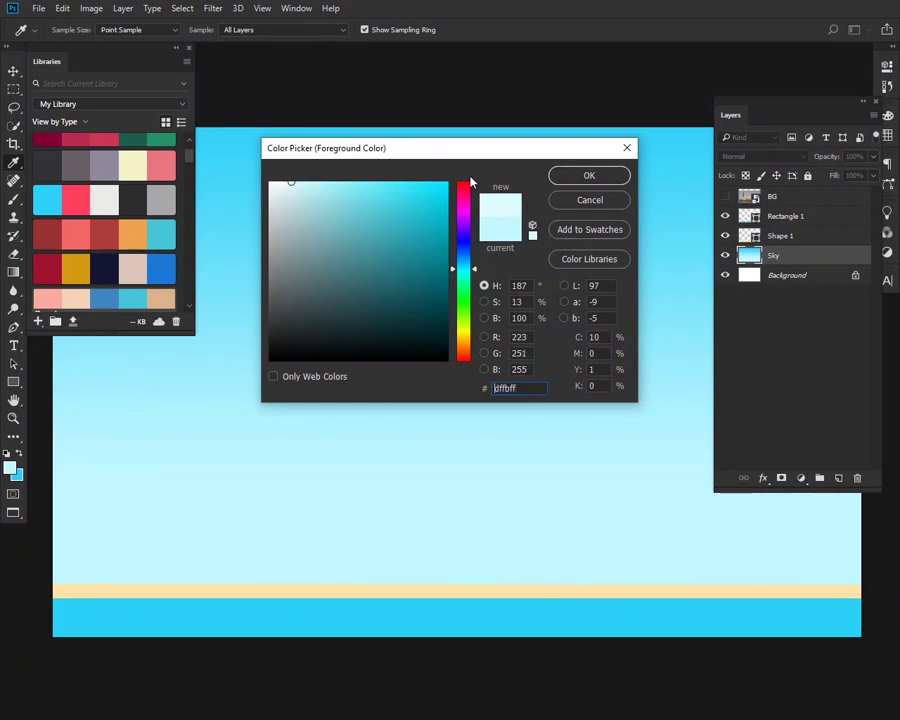
{"action": "left_click", "coordinate": [584, 175]}
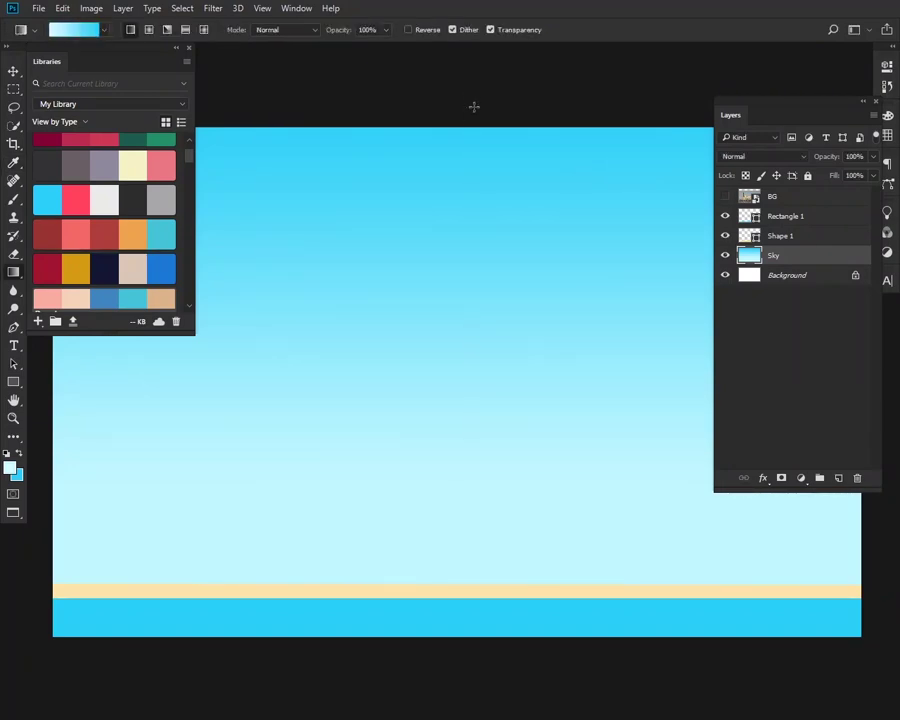
Redraw the top-to-bottom sky gradient with the paler cyan, toggling the BG photo to check.
{"action": "left_click_drag", "start_coordinate": [474, 104], "coordinate": [464, 330]}
{"action": "left_click_drag", "start_coordinate": [457, 90], "coordinate": [457, 357]}
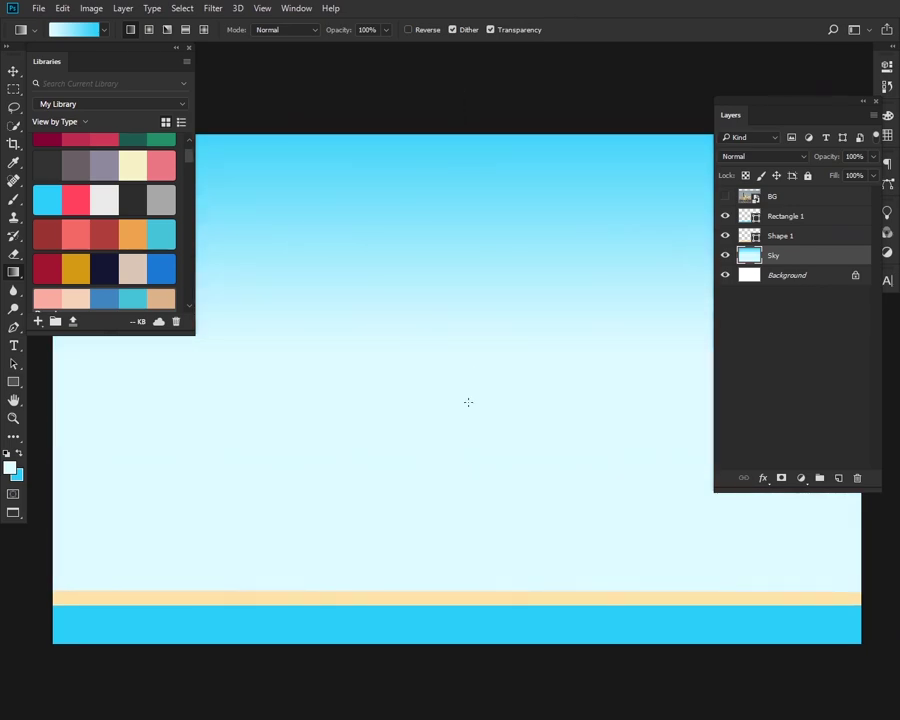
{"action": "left_click_drag", "start_coordinate": [418, 129], "coordinate": [470, 410]}
{"action": "left_click", "coordinate": [14, 71]}
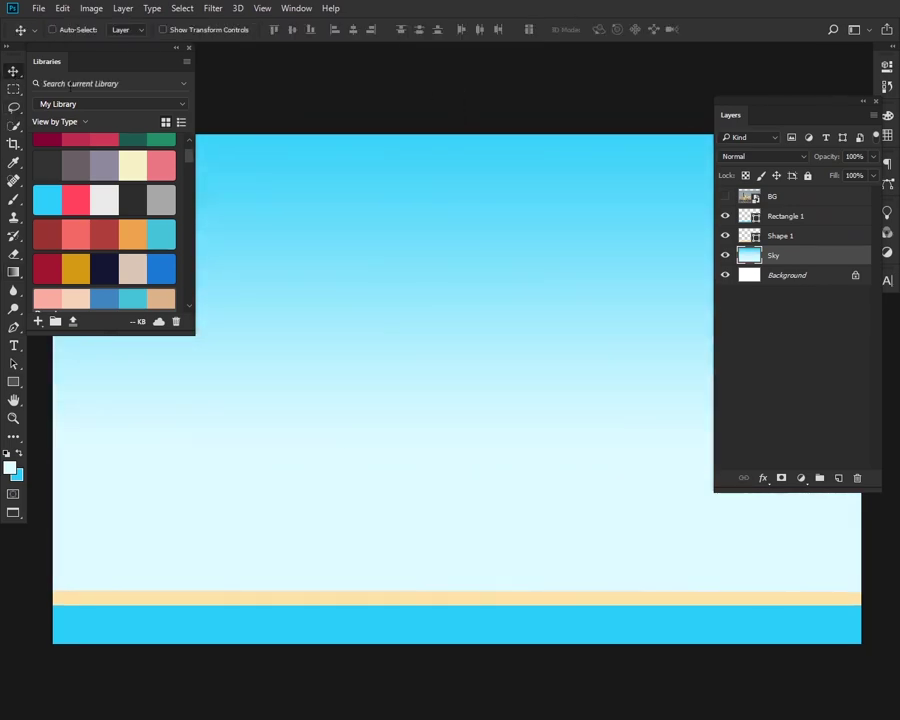
{"action": "left_click", "coordinate": [725, 197]}
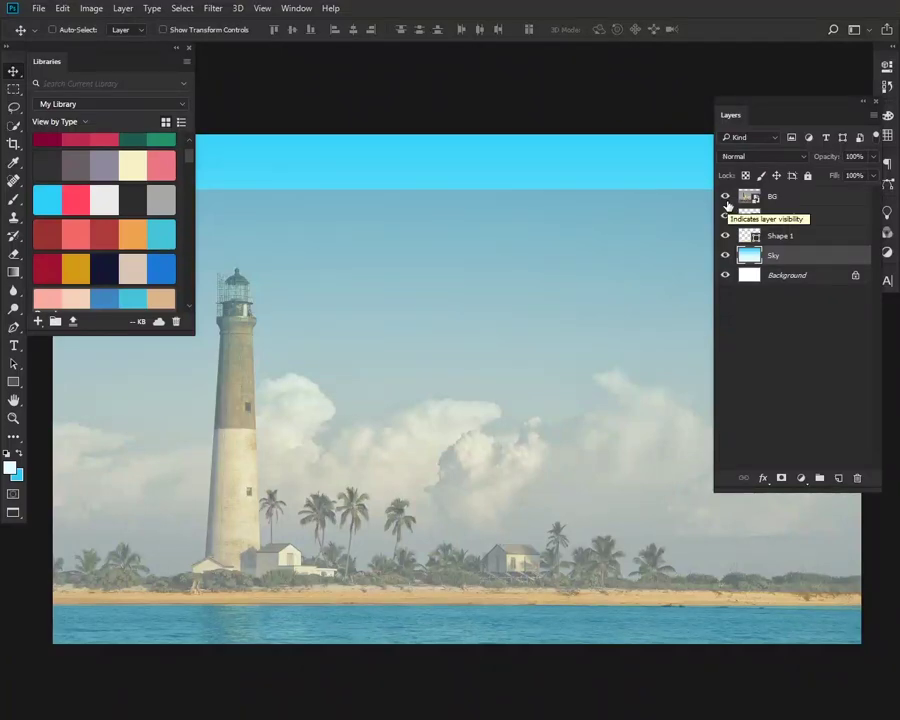
{"action": "left_click", "coordinate": [725, 197]}
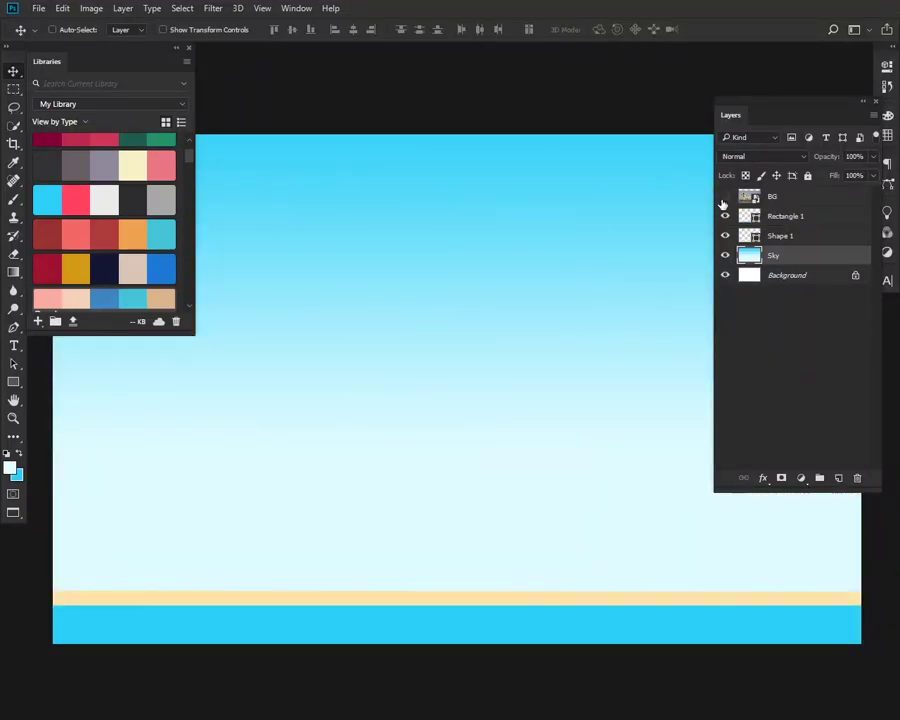
Show the BG photo and zoom in on the bush line at the lower left.
{"action": "left_click", "coordinate": [725, 199]}
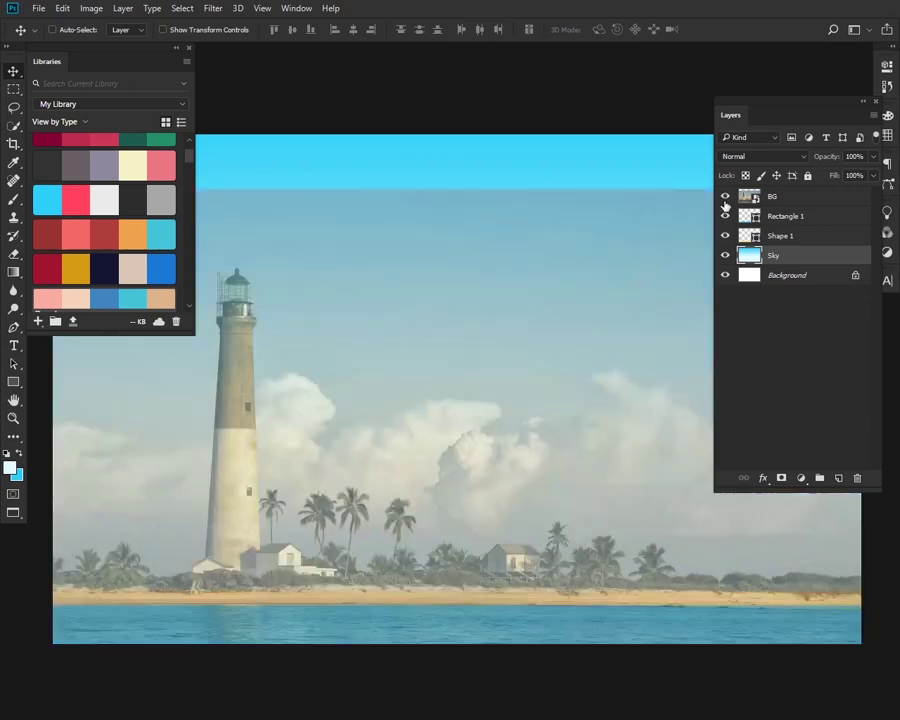
{"action": "left_click", "coordinate": [785, 216]}
{"action": "key", "text": "z"}
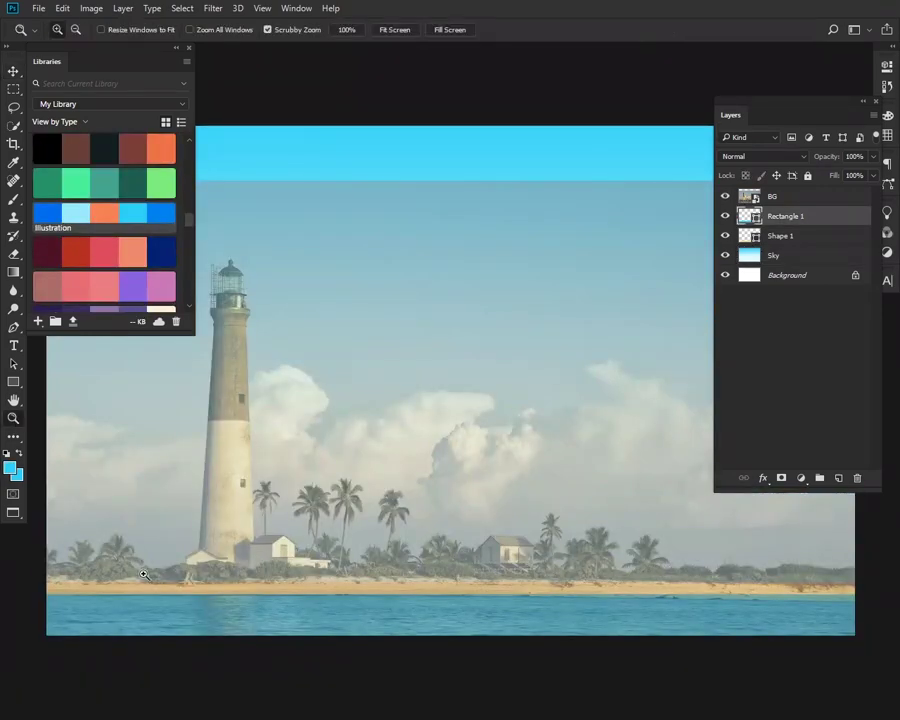
{"action": "left_click", "coordinate": [141, 572]}
{"action": "left_click", "coordinate": [62, 561]}
{"action": "key", "text": "h"}
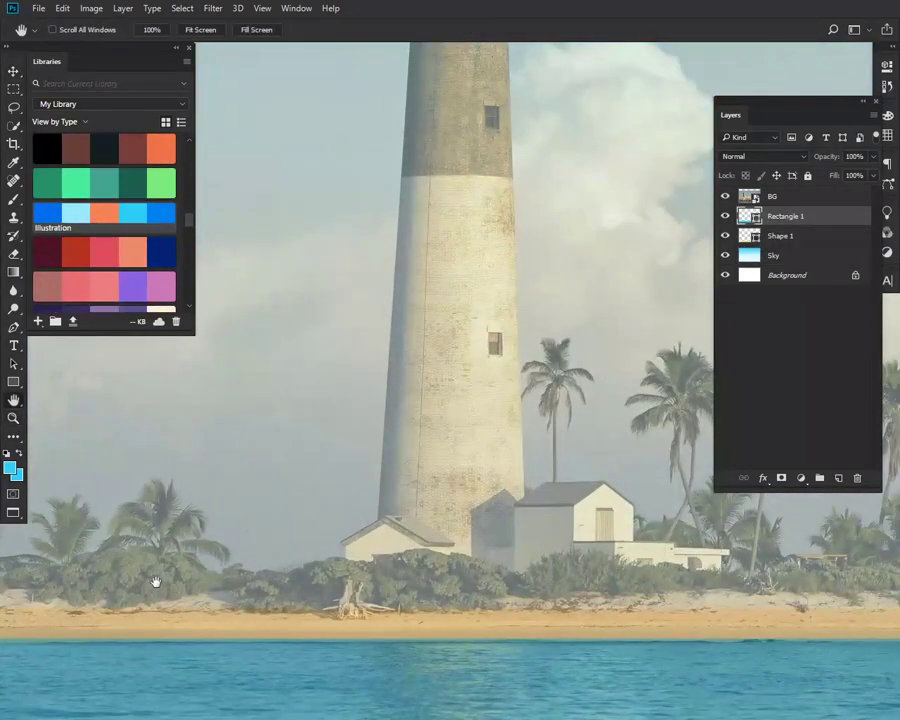
{"action": "mouse_move", "coordinate": [154, 578]}
{"action": "left_mouse_down"}
{"action": "mouse_move", "coordinate": [337, 533]}
{"action": "mouse_move", "coordinate": [353, 538]}
{"action": "left_mouse_up"}
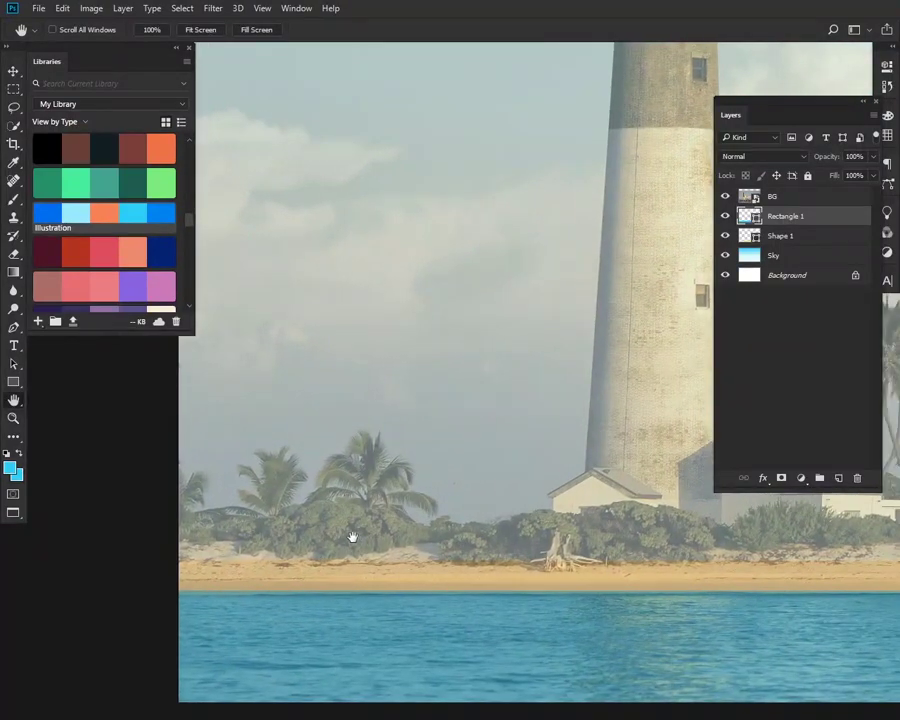
Trace the bush tops with curved pen anchors as new cyan Shape 2, past the small house.
{"action": "key", "text": "p"}
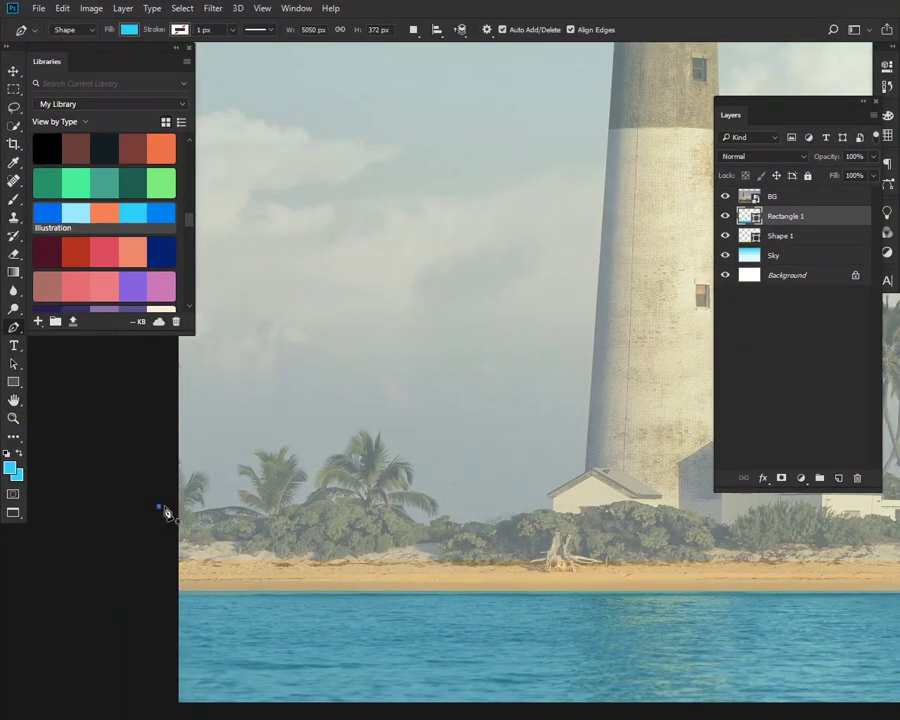
{"action": "left_click", "coordinate": [158, 506]}
{"action": "key", "text": "ctrl+z"}
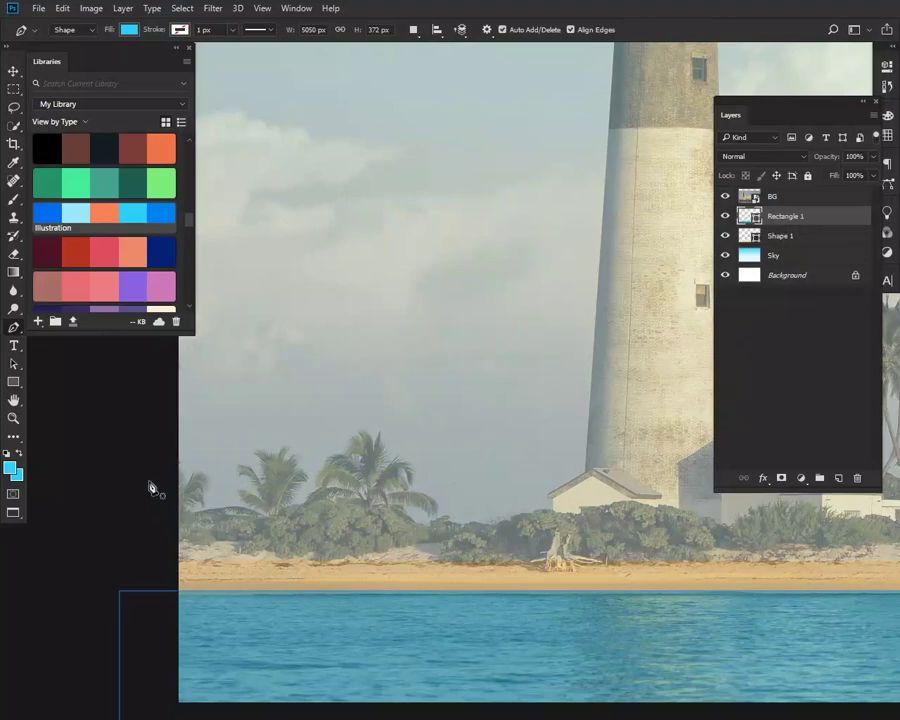
{"action": "left_click", "coordinate": [146, 487]}
{"action": "left_click_drag", "start_coordinate": [278, 521], "coordinate": [320, 573]}
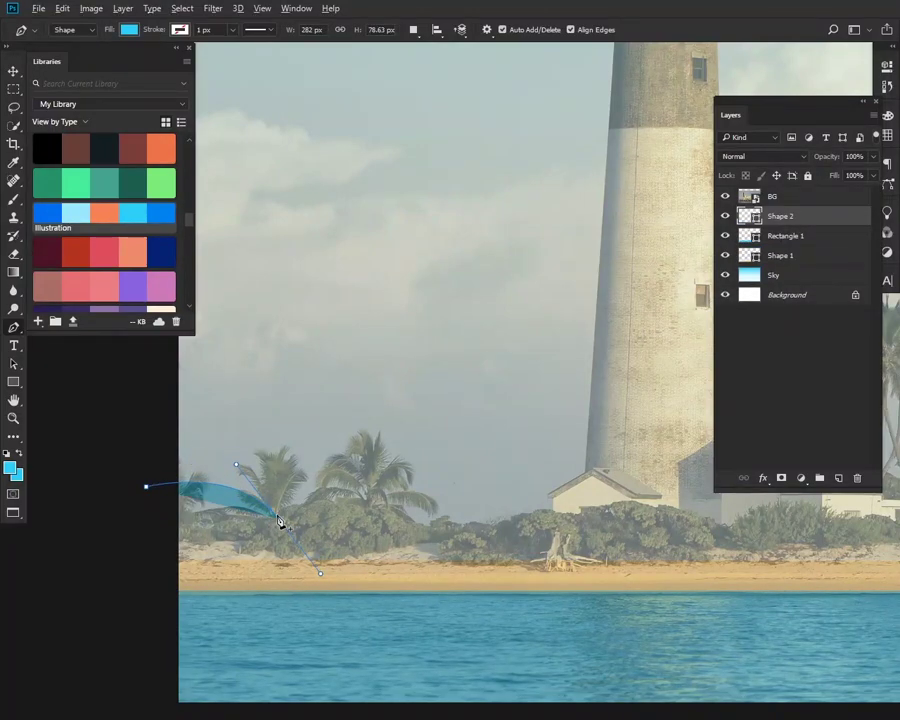
{"action": "left_click_drag", "start_coordinate": [416, 514], "coordinate": [433, 522]}
{"action": "left_click_drag", "start_coordinate": [489, 563], "coordinate": [499, 564]}
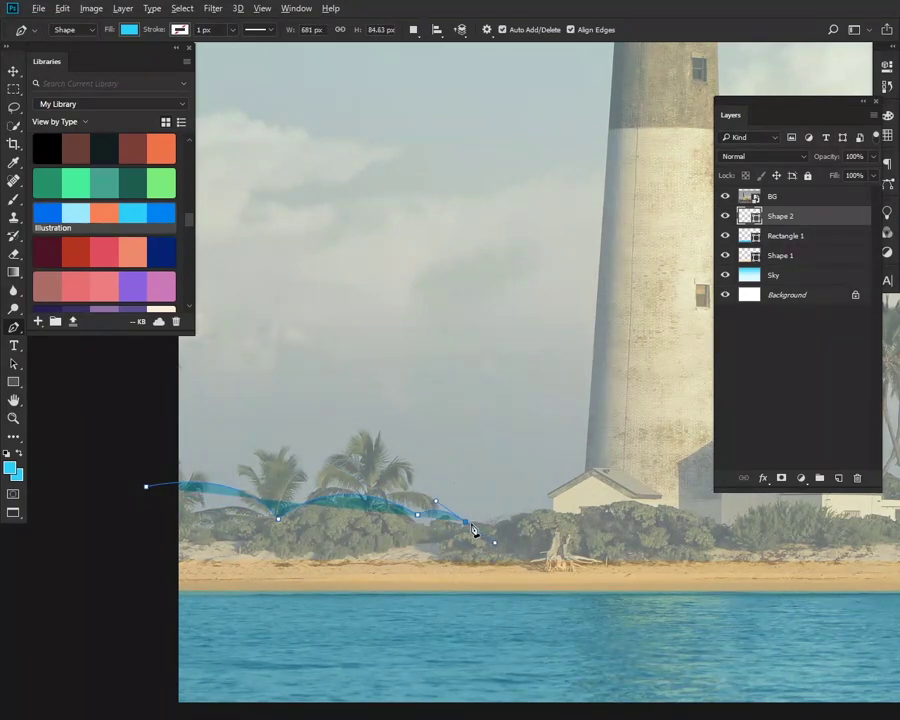
{"action": "mouse_move", "coordinate": [465, 521]}
{"action": "left_mouse_down"}
{"action": "mouse_move", "coordinate": [495, 542]}
{"action": "mouse_move", "coordinate": [528, 536]}
{"action": "left_mouse_up"}
{"action": "left_click_drag", "start_coordinate": [580, 515], "coordinate": [637, 537]}
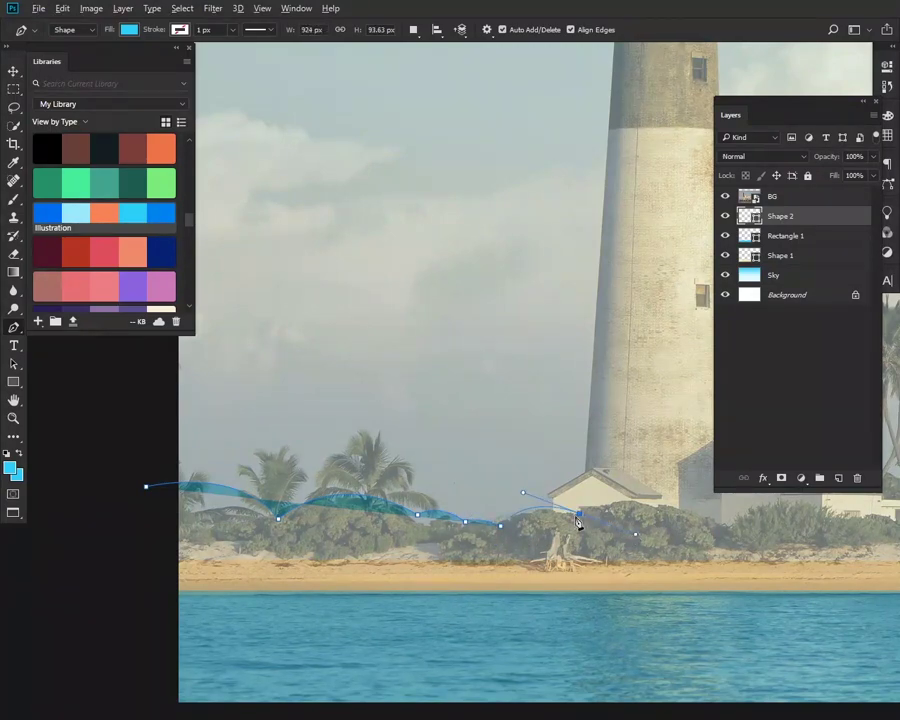
{"action": "left_click_drag", "start_coordinate": [721, 524], "coordinate": [781, 572]}
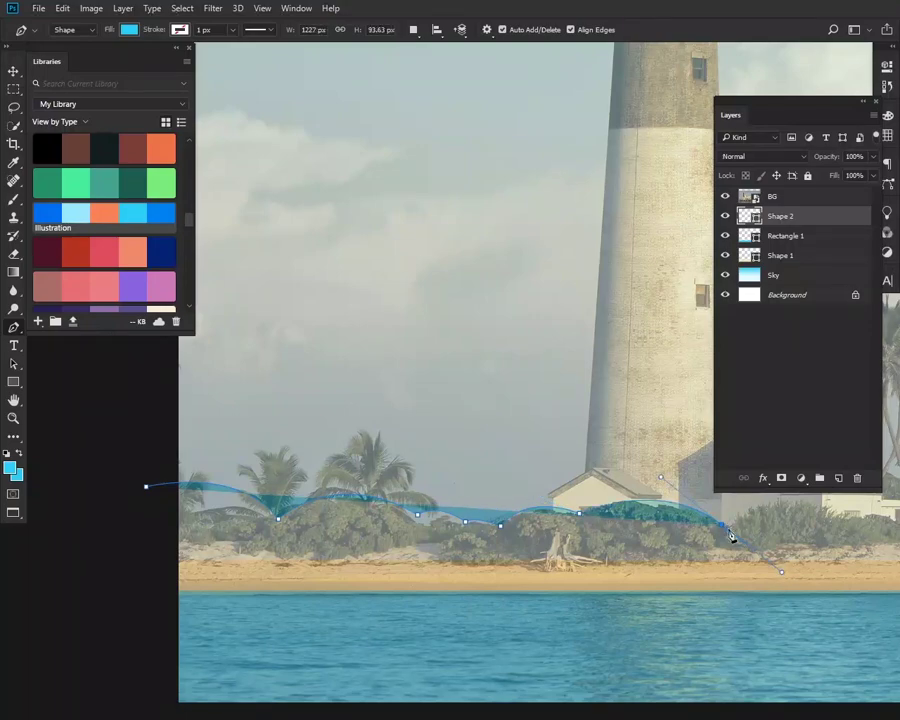
Hide and restore the panels, then pan the view onward along the shore.
{"action": "key", "text": "g"}
{"action": "key", "text": "Tab"}
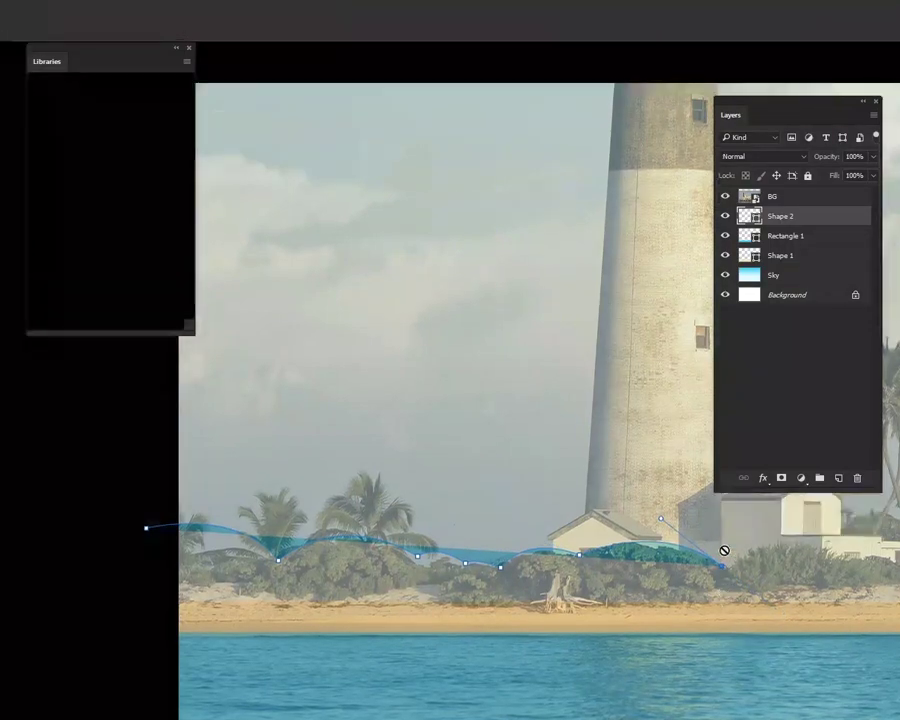
{"action": "key", "text": "Tab"}
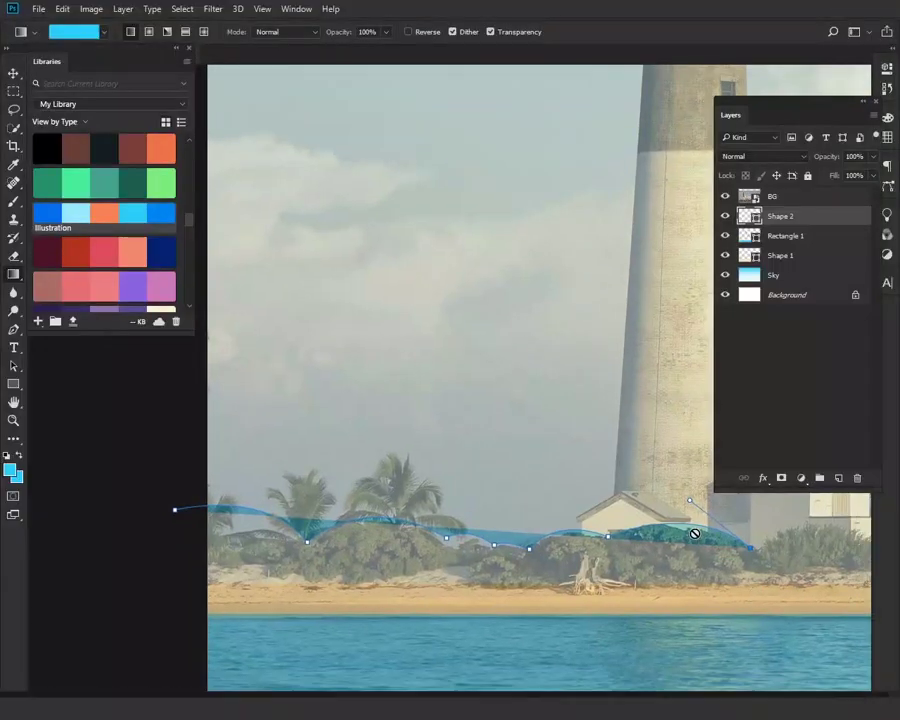
{"action": "key", "text": "h"}
{"action": "scroll", "coordinate": [462, 536], "scroll_direction": "right", "scroll_amount": 5}
Attempt a gradient on the shape, dismiss the error, and pan to the houses and palms.
{"action": "scroll", "coordinate": [412, 476], "scroll_direction": "down", "scroll_amount": 3}
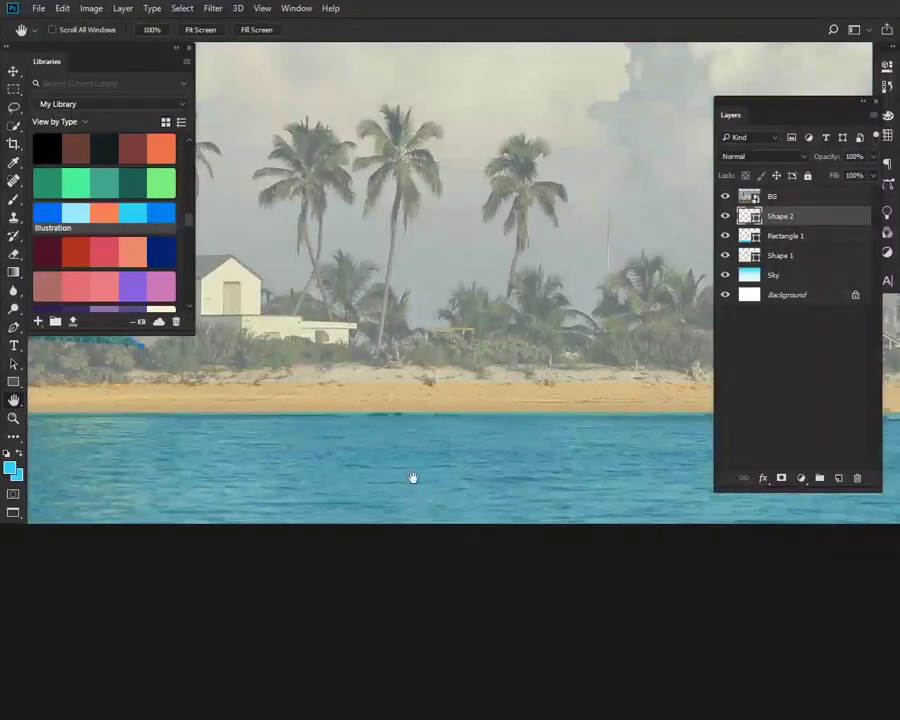
{"action": "scroll", "coordinate": [500, 562], "scroll_direction": "down", "scroll_amount": 2}
{"action": "scroll", "coordinate": [293, 382], "scroll_direction": "down", "scroll_amount": 5}
{"action": "key", "text": "g"}
{"action": "left_click", "coordinate": [382, 456]}
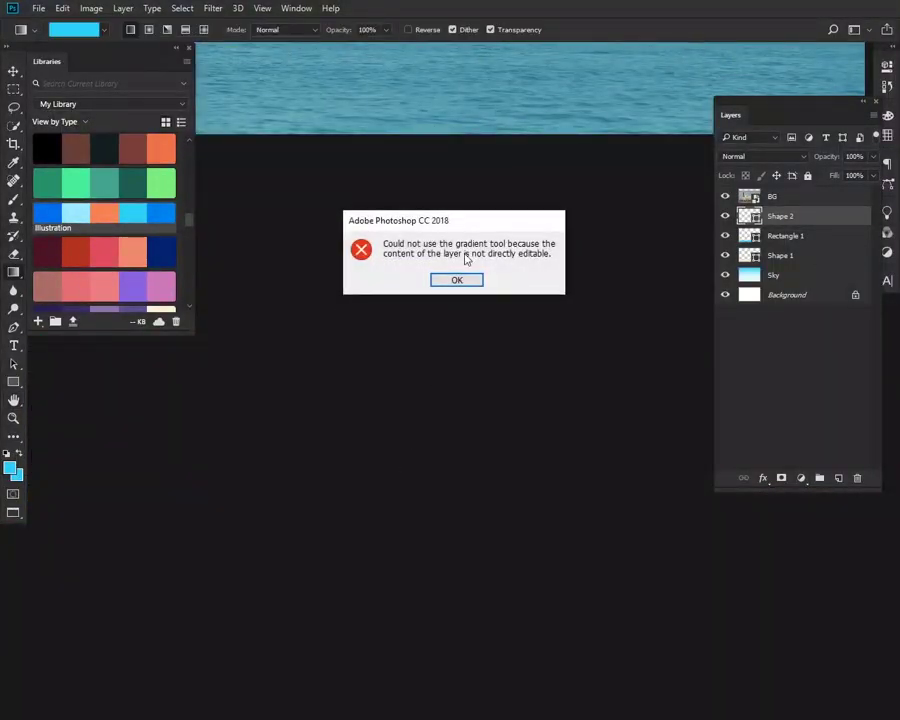
{"action": "left_click", "coordinate": [456, 281]}
{"action": "key", "text": "h"}
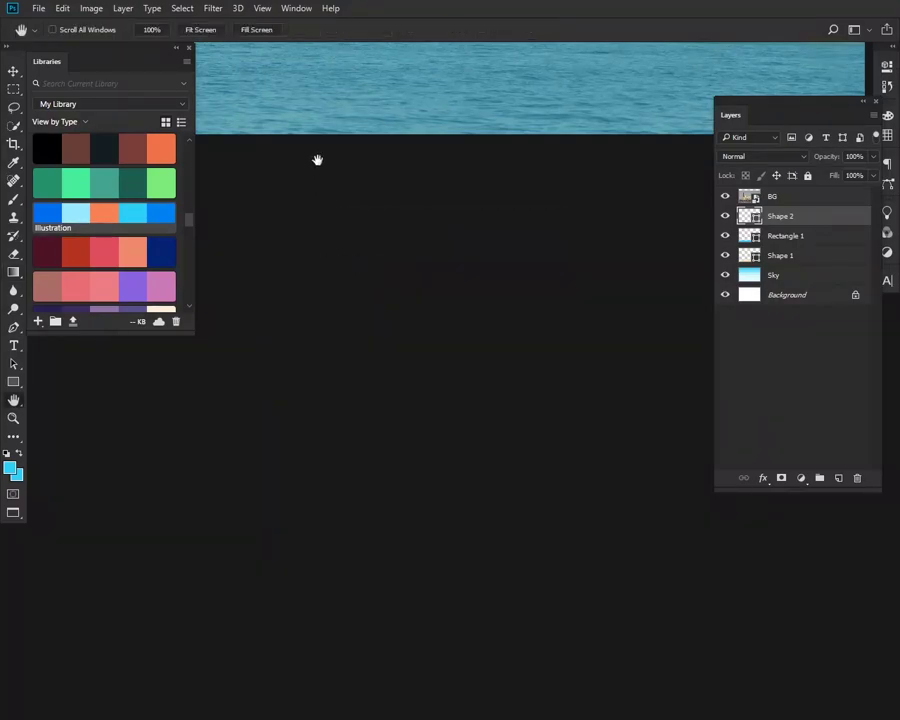
{"action": "mouse_move", "coordinate": [317, 160]}
{"action": "left_mouse_down"}
{"action": "mouse_move", "coordinate": [357, 326]}
{"action": "mouse_move", "coordinate": [529, 431]}
{"action": "left_mouse_up"}
{"action": "left_click_drag", "start_coordinate": [263, 470], "coordinate": [603, 477]}
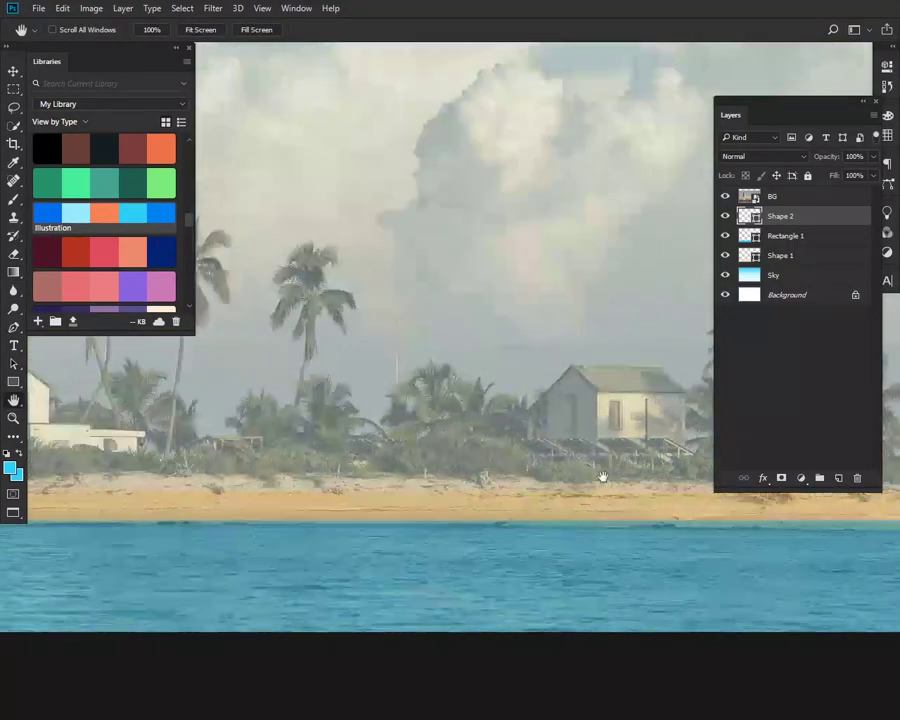
{"action": "scroll", "coordinate": [538, 470], "scroll_direction": "up", "scroll_amount": 5}
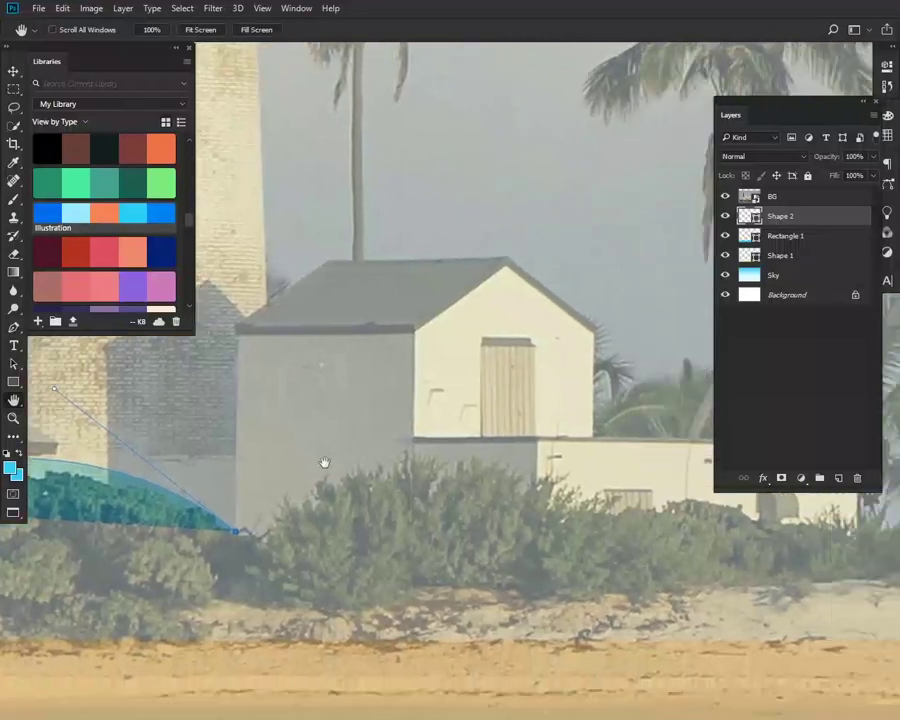
{"action": "scroll", "coordinate": [324, 462], "scroll_direction": "down", "scroll_amount": 3}
{"action": "left_click_drag", "start_coordinate": [345, 493], "coordinate": [325, 521]}
Add second and third rounded humps to the bush-line path along the bushes.
{"action": "key", "text": "p"}
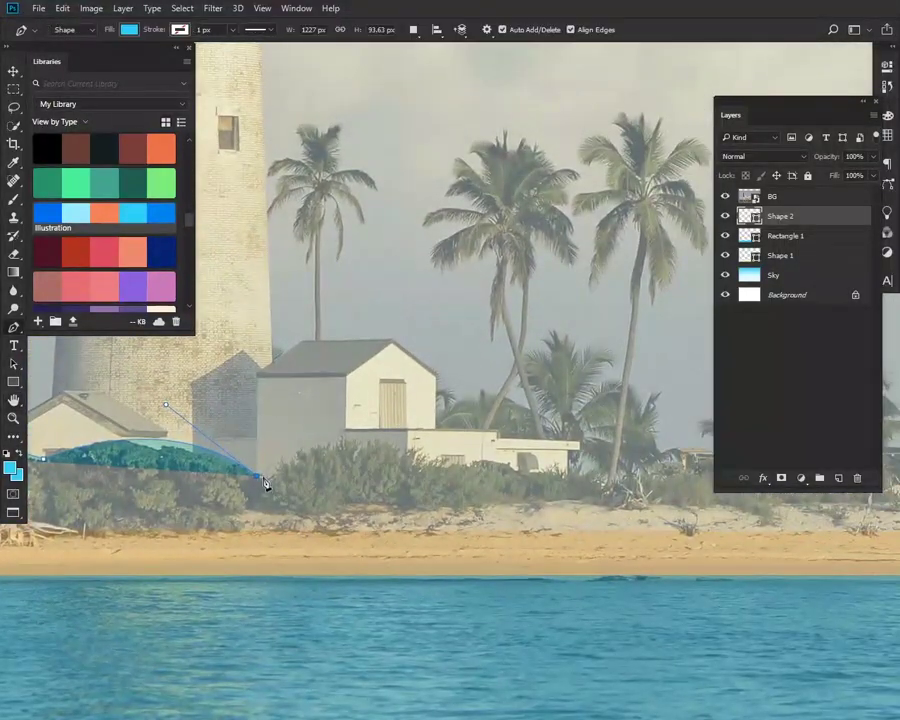
{"action": "left_click_drag", "start_coordinate": [258, 486], "coordinate": [257, 478]}
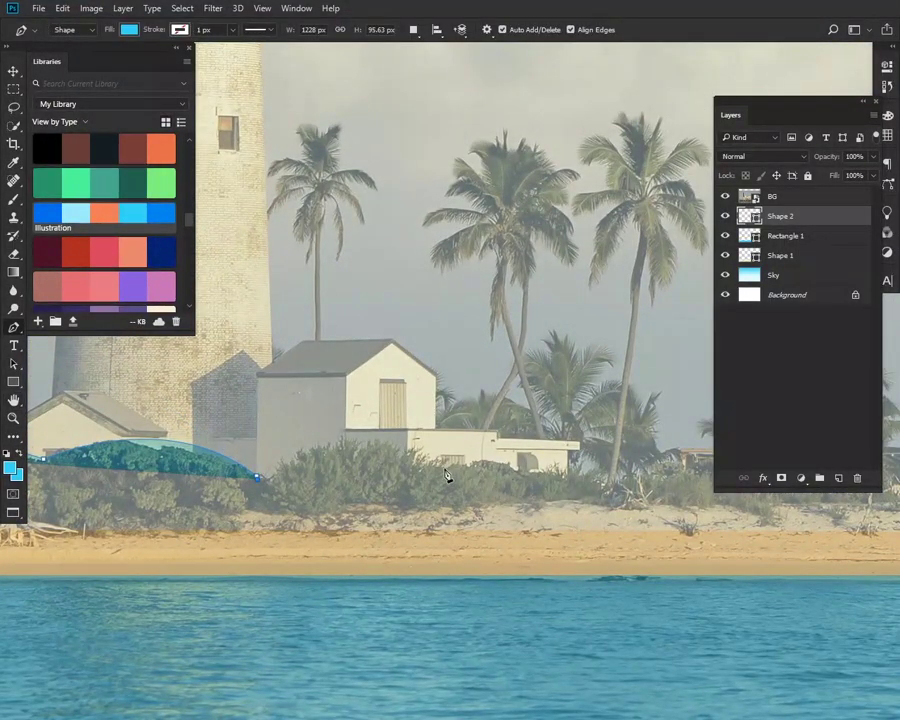
{"action": "left_click_drag", "start_coordinate": [446, 469], "coordinate": [555, 533]}
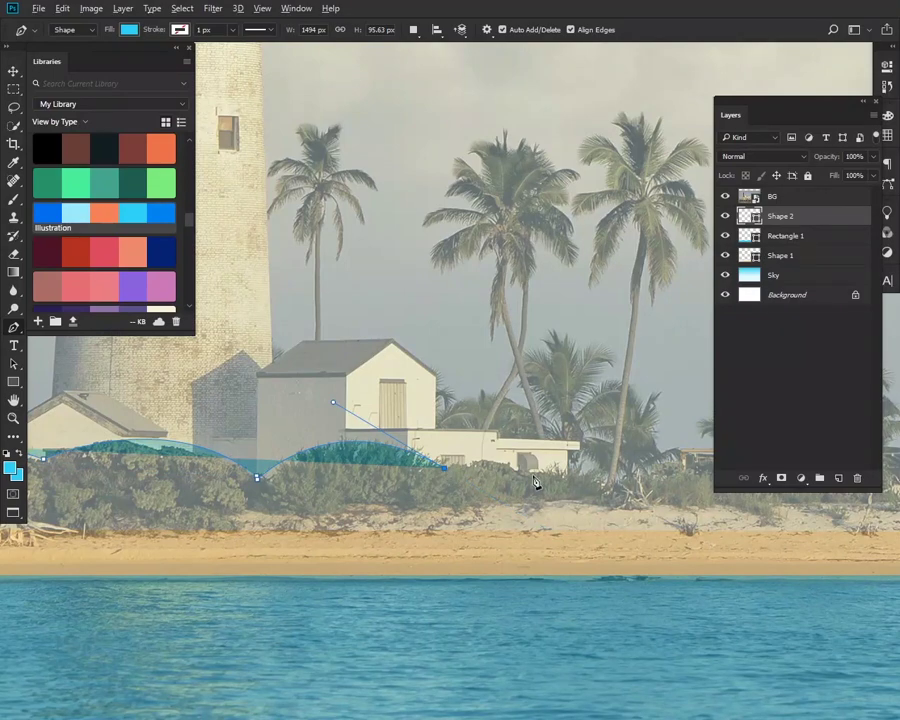
{"action": "left_click_drag", "start_coordinate": [519, 473], "coordinate": [634, 535]}
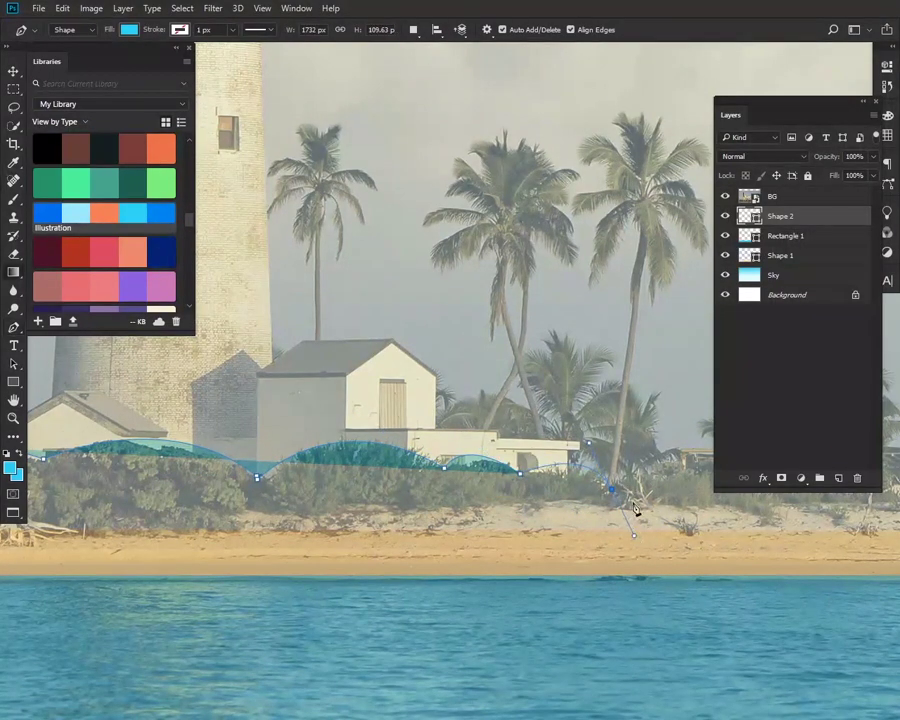
{"action": "key", "text": "g"}
{"action": "key", "text": "p"}
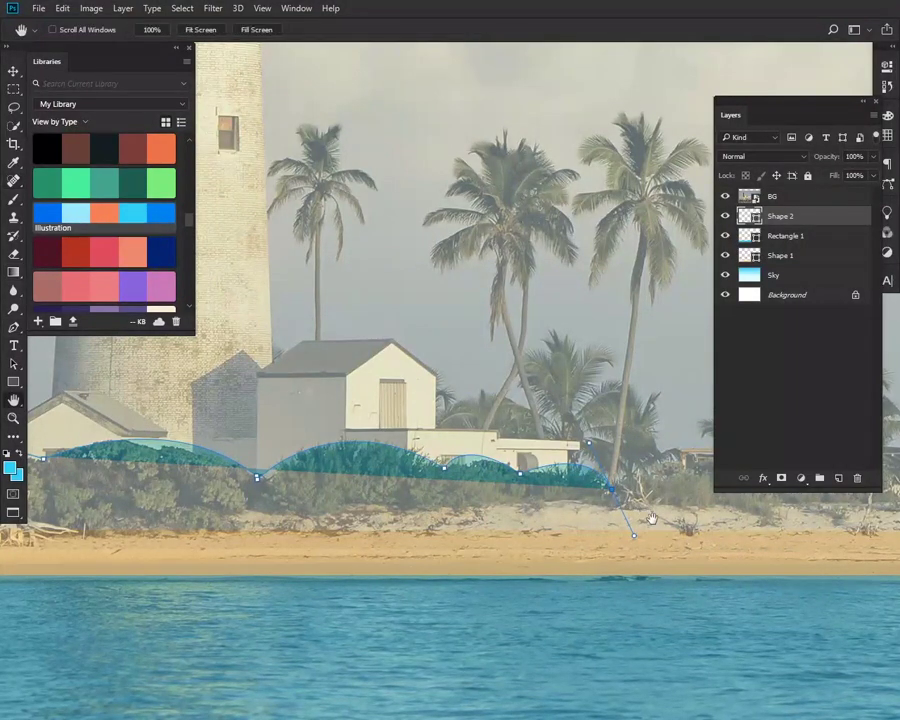
Continue the path from its end with another hump past the palms.
{"action": "mouse_move", "coordinate": [648, 518]}
{"action": "left_mouse_down"}
{"action": "mouse_move", "coordinate": [333, 529]}
{"action": "mouse_move", "coordinate": [314, 506]}
{"action": "left_mouse_up"}
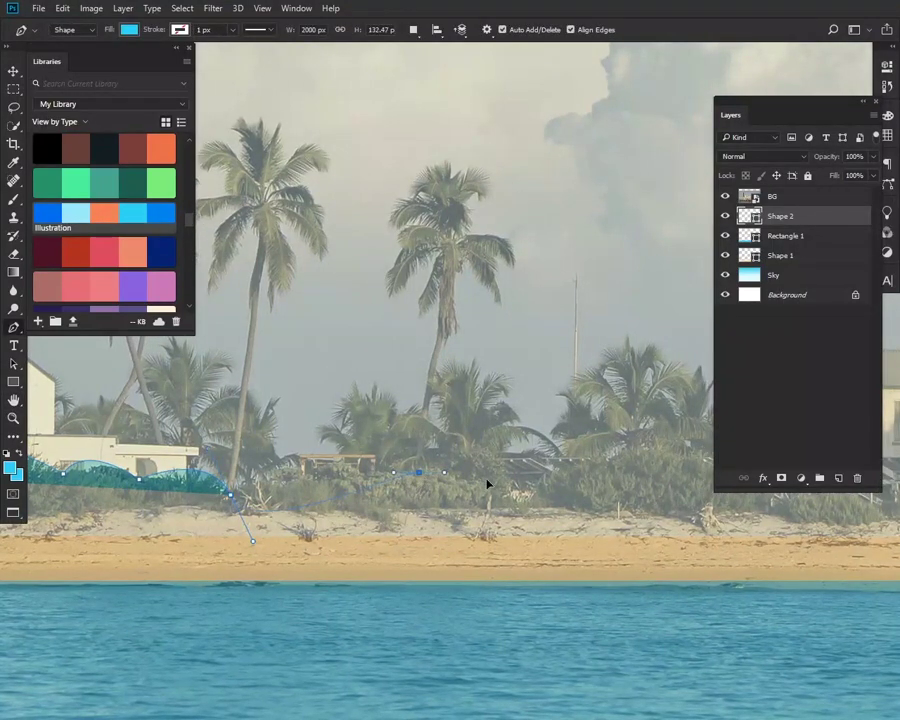
{"action": "left_click", "coordinate": [230, 496]}
{"action": "left_click", "coordinate": [230, 498]}
{"action": "left_click", "coordinate": [270, 466]}
{"action": "left_click_drag", "start_coordinate": [384, 472], "coordinate": [497, 482]}
{"action": "left_click", "coordinate": [538, 489]}
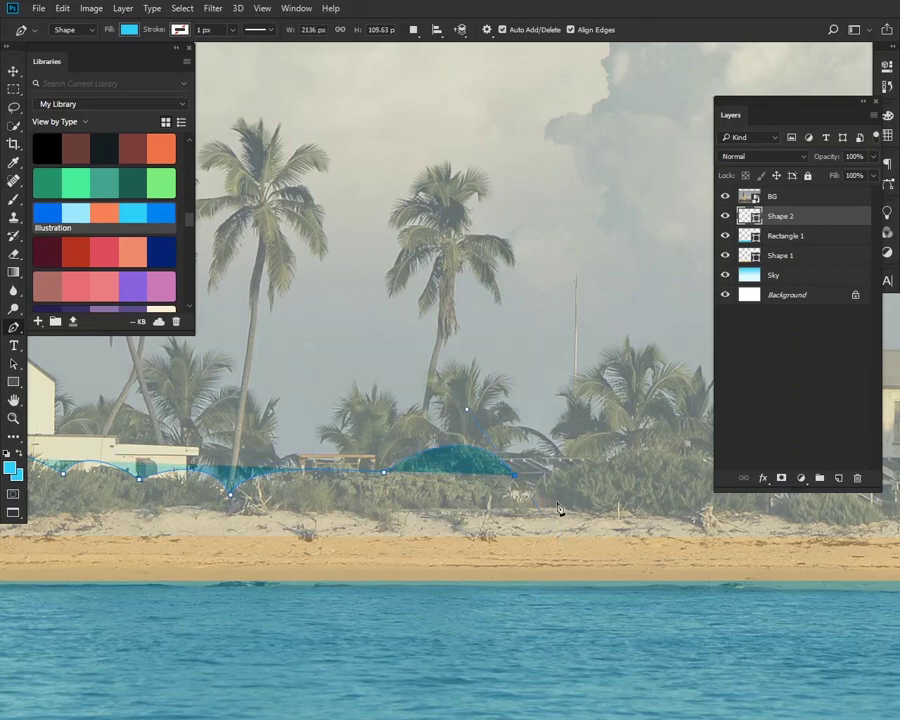
Try a gradient again, dismiss the error, and pan to the right-hand house.
{"action": "key", "text": "g"}
{"action": "left_click", "coordinate": [559, 507]}
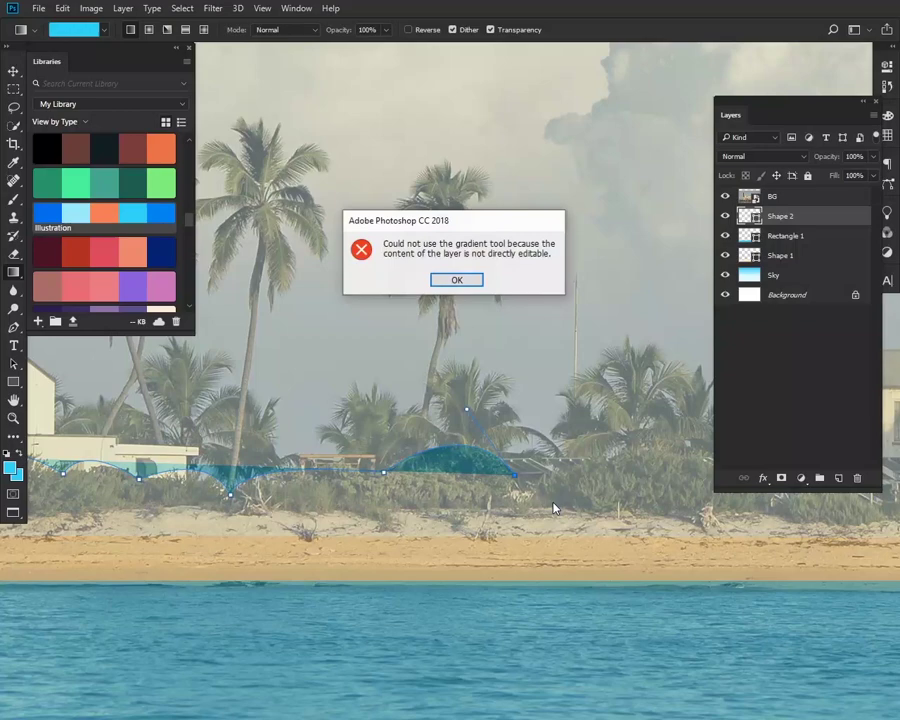
{"action": "left_click", "coordinate": [452, 283]}
{"action": "left_click_drag", "start_coordinate": [522, 362], "coordinate": [280, 397]}
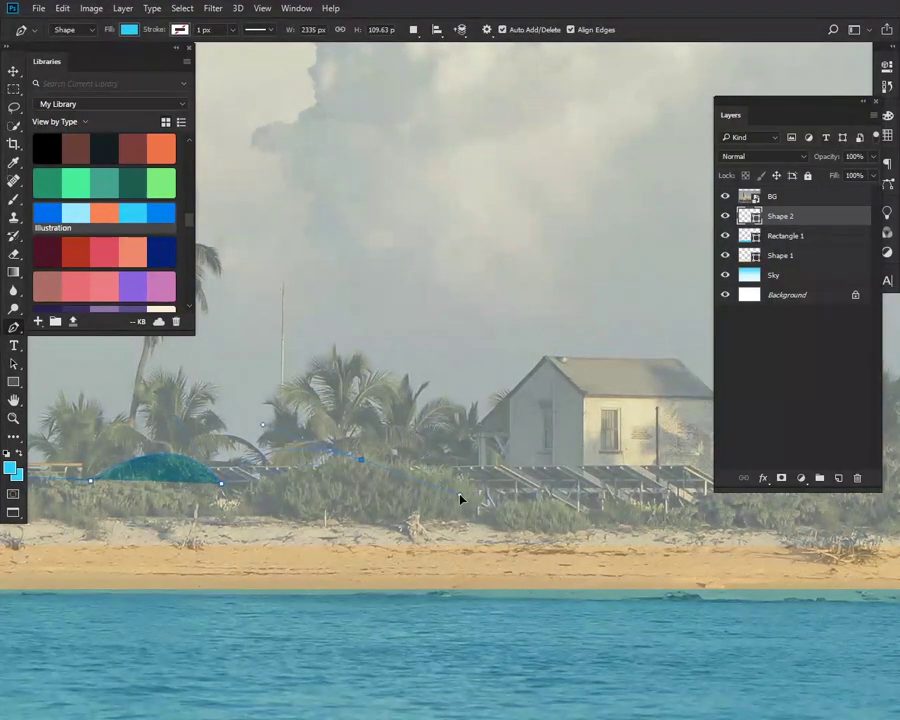
Add humps along the bushes and over the house's fence, undoing a misplaced anchor.
{"action": "left_click", "coordinate": [407, 479]}
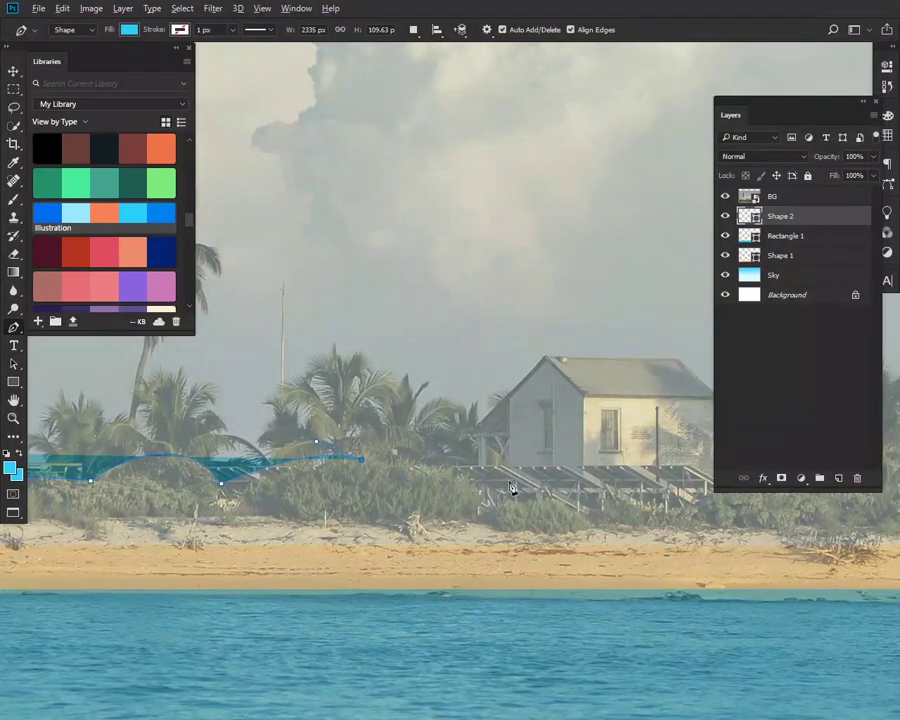
{"action": "key", "text": "ctrl+z"}
{"action": "left_click_drag", "start_coordinate": [487, 500], "coordinate": [463, 484]}
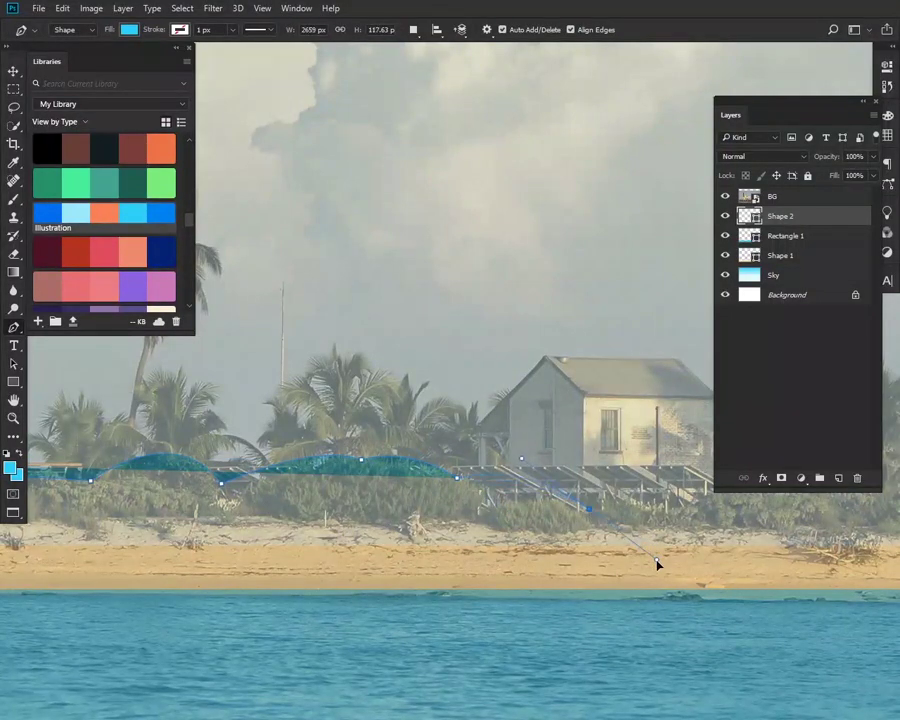
{"action": "left_click_drag", "start_coordinate": [657, 565], "coordinate": [656, 561]}
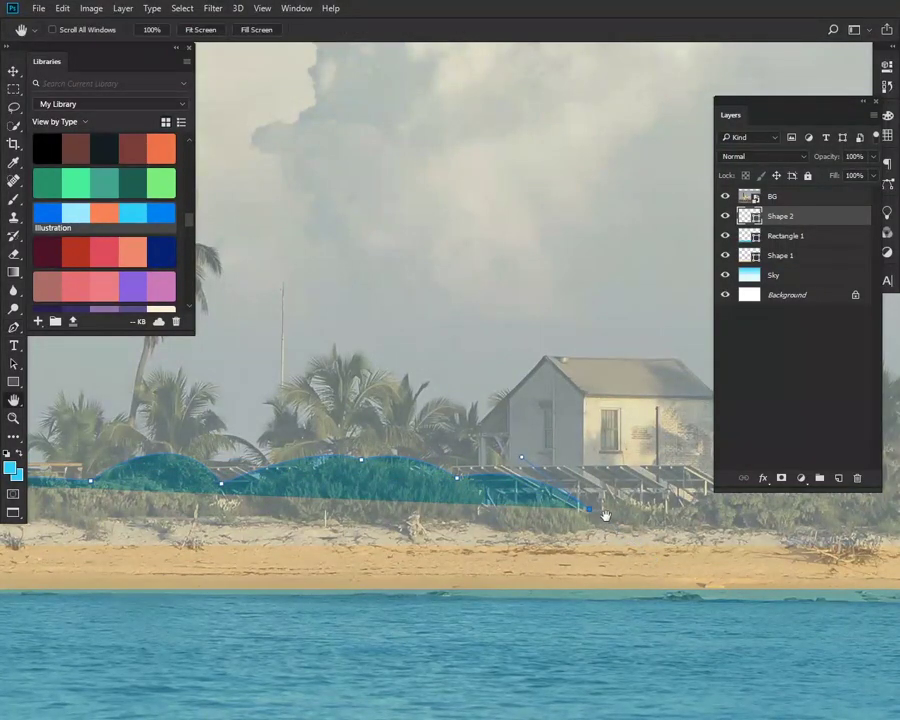
{"action": "scroll", "coordinate": [605, 515], "scroll_direction": "right", "scroll_amount": 3}
{"action": "scroll", "coordinate": [554, 524], "scroll_direction": "right", "scroll_amount": 5}
{"action": "scroll", "coordinate": [414, 524], "scroll_direction": "right", "scroll_amount": 3}
Extend the bush line past the house to the canvas's right edge, then zoom out fully.
{"action": "scroll", "coordinate": [392, 504], "scroll_direction": "right", "scroll_amount": 1}
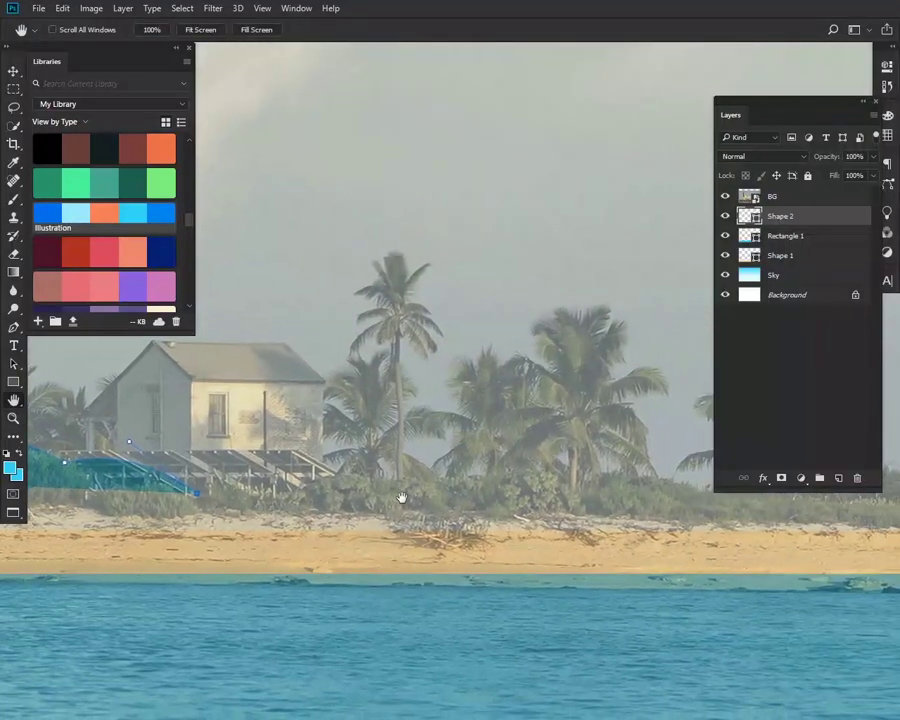
{"action": "scroll", "coordinate": [401, 497], "scroll_direction": "right", "scroll_amount": 1}
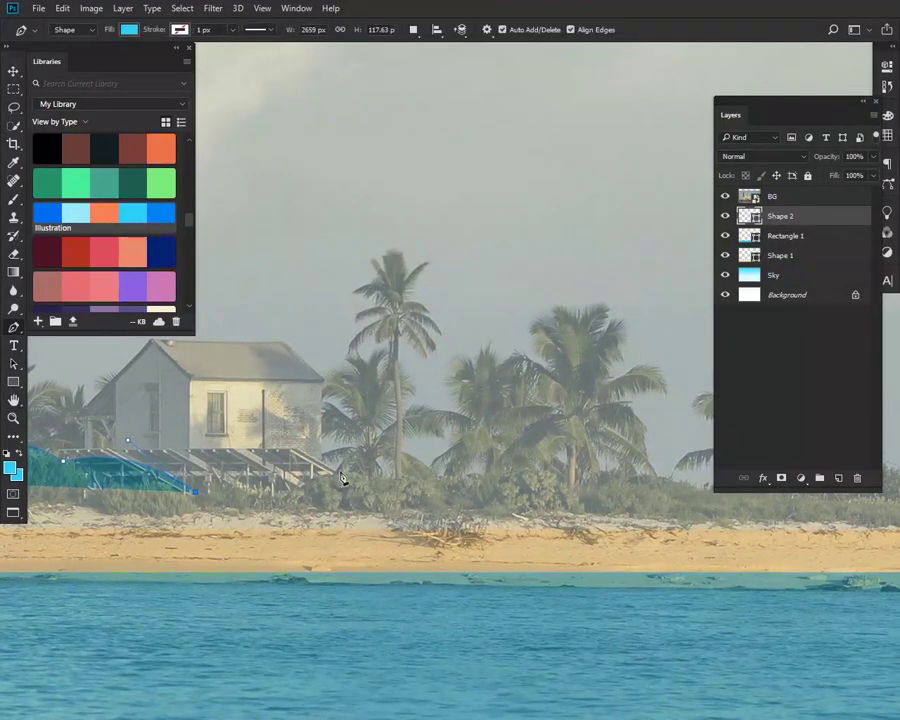
{"action": "left_click_drag", "start_coordinate": [356, 470], "coordinate": [365, 476]}
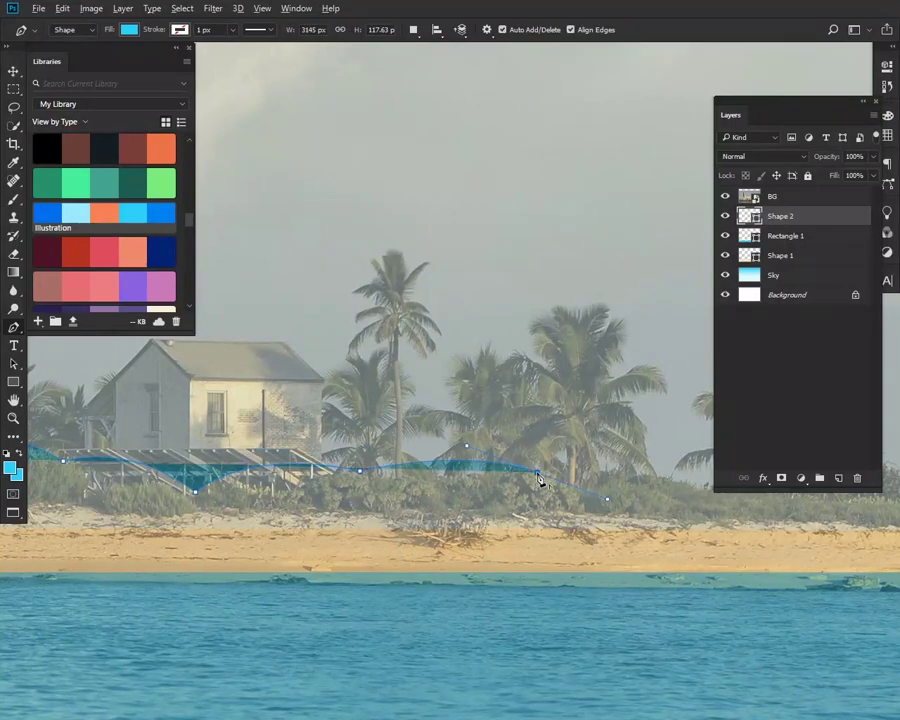
{"action": "key", "text": "g"}
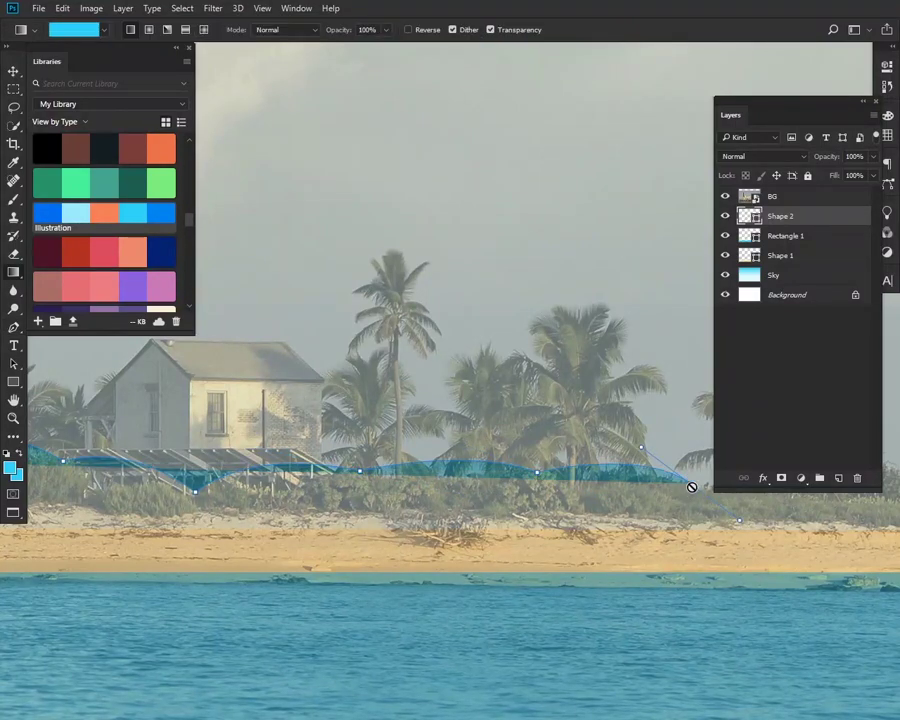
{"action": "left_click_drag", "start_coordinate": [622, 534], "coordinate": [278, 528]}
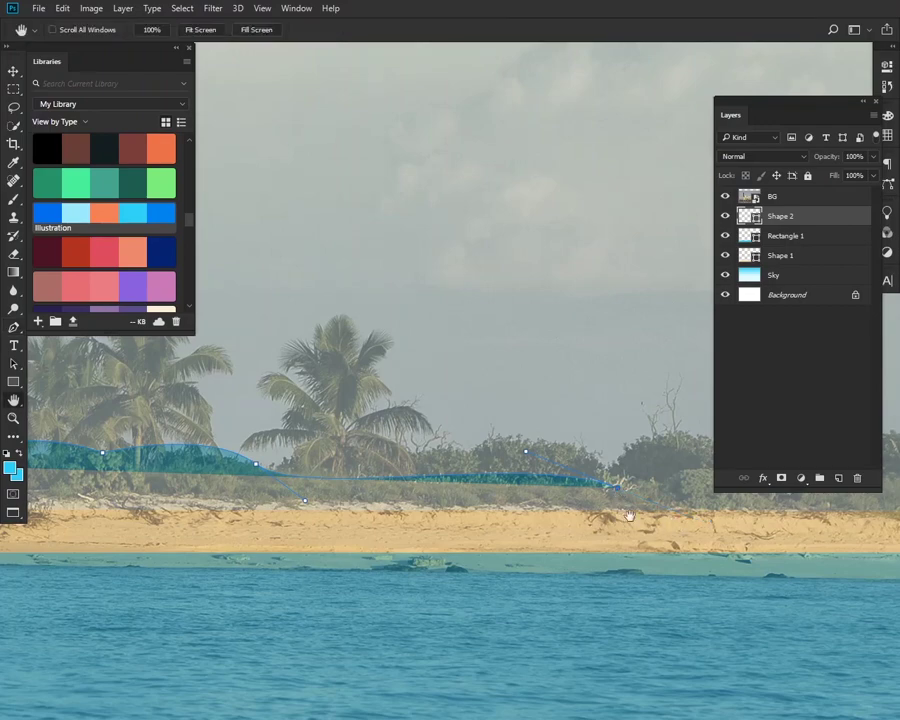
{"action": "left_click_drag", "start_coordinate": [629, 515], "coordinate": [317, 520]}
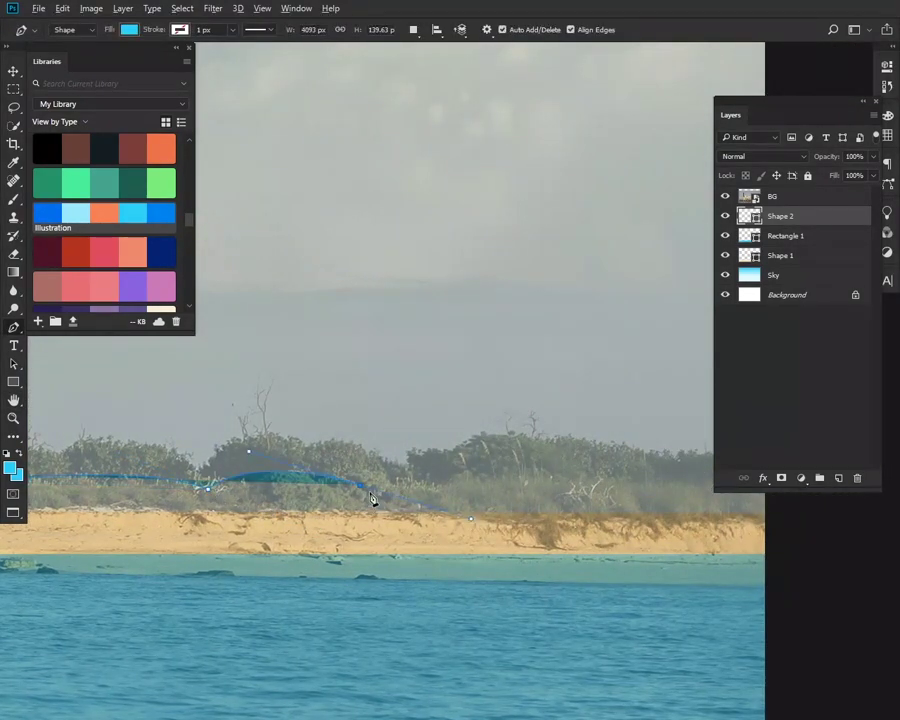
{"action": "left_click", "coordinate": [622, 480]}
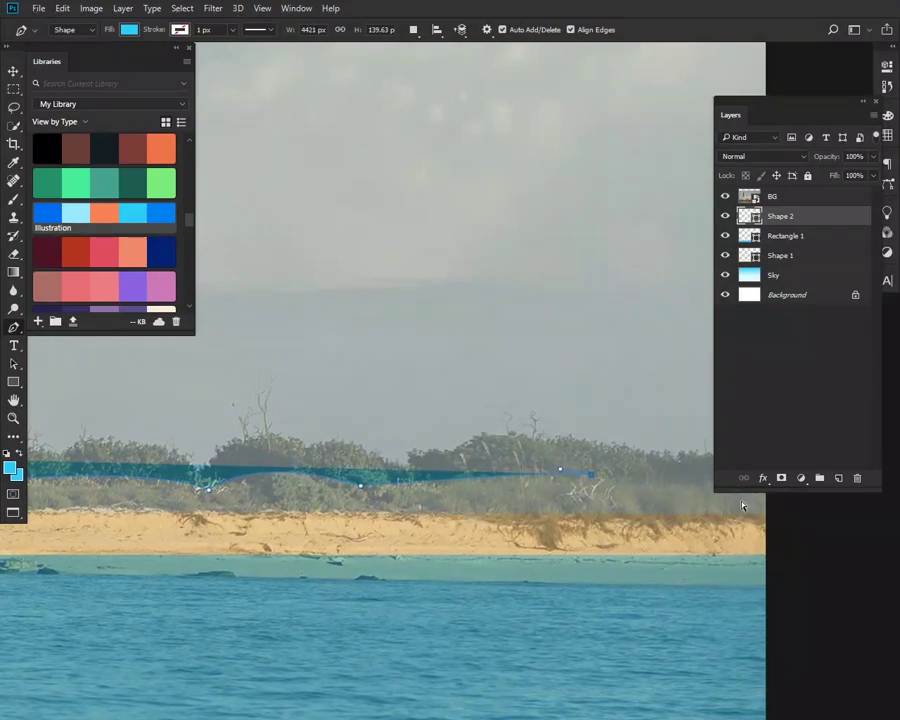
{"action": "key", "text": "ctrl+minus"}
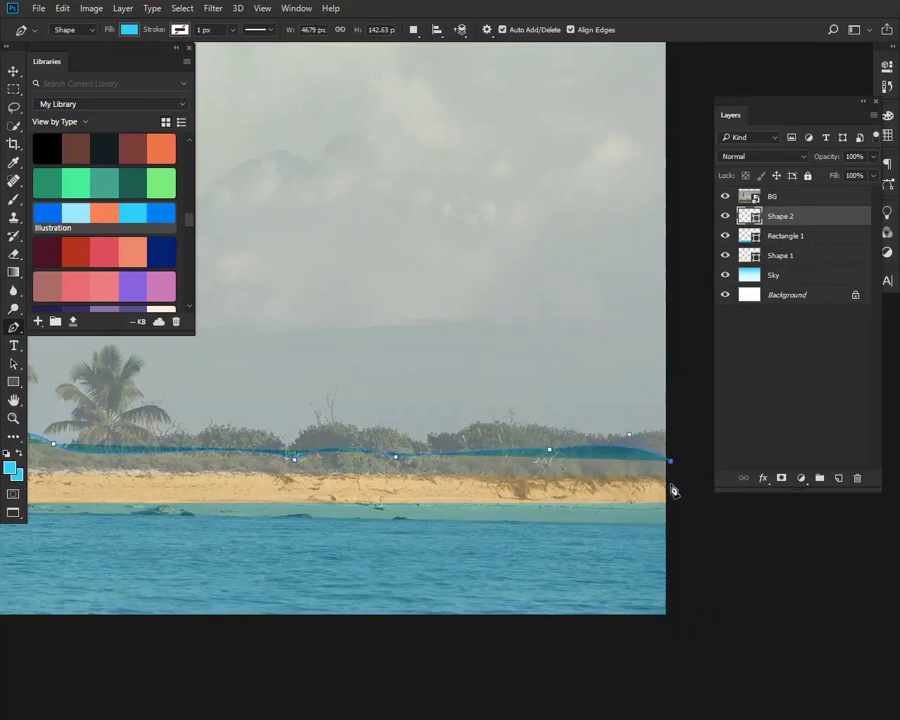
{"action": "key", "text": "ctrl+minus"}
{"action": "key", "text": "ctrl+minus"}
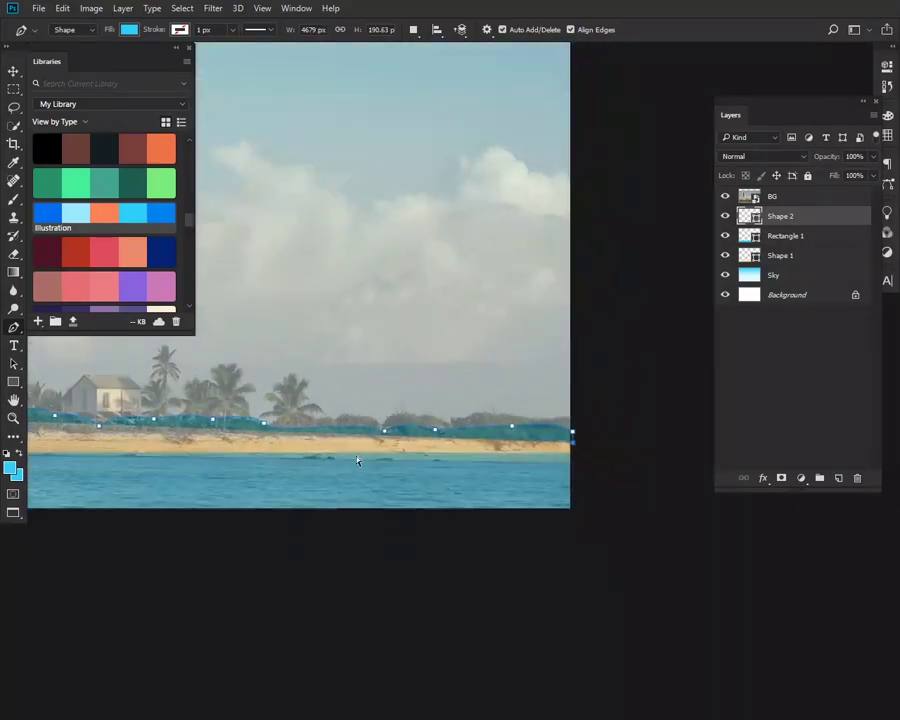
{"action": "key", "text": "ctrl+minus"}
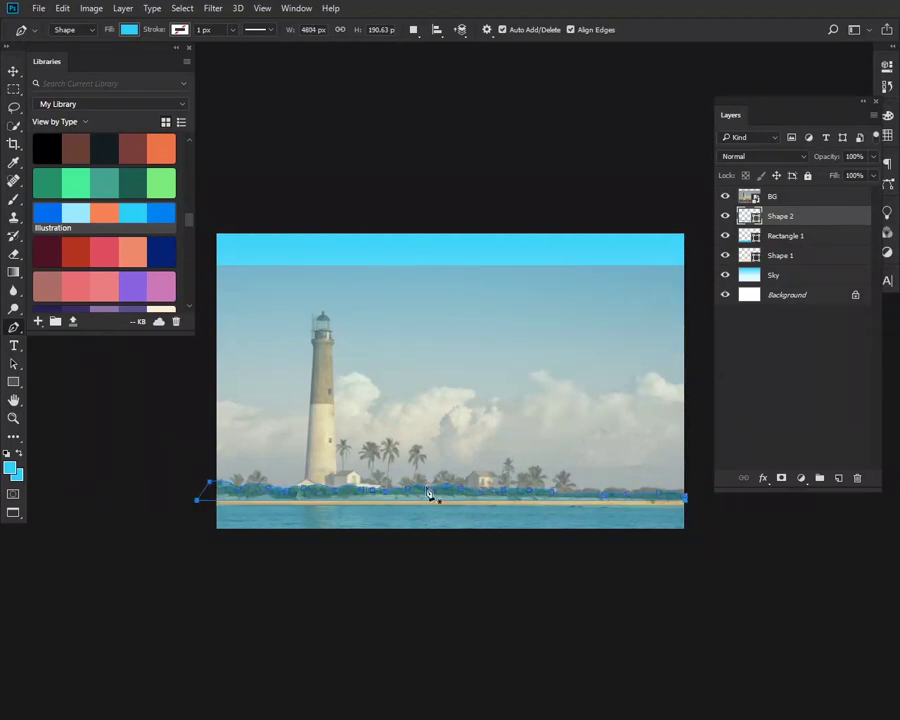
Hide the BG reference photo and fill the bush-line shape bright mint green.
{"action": "left_click", "coordinate": [721, 196]}
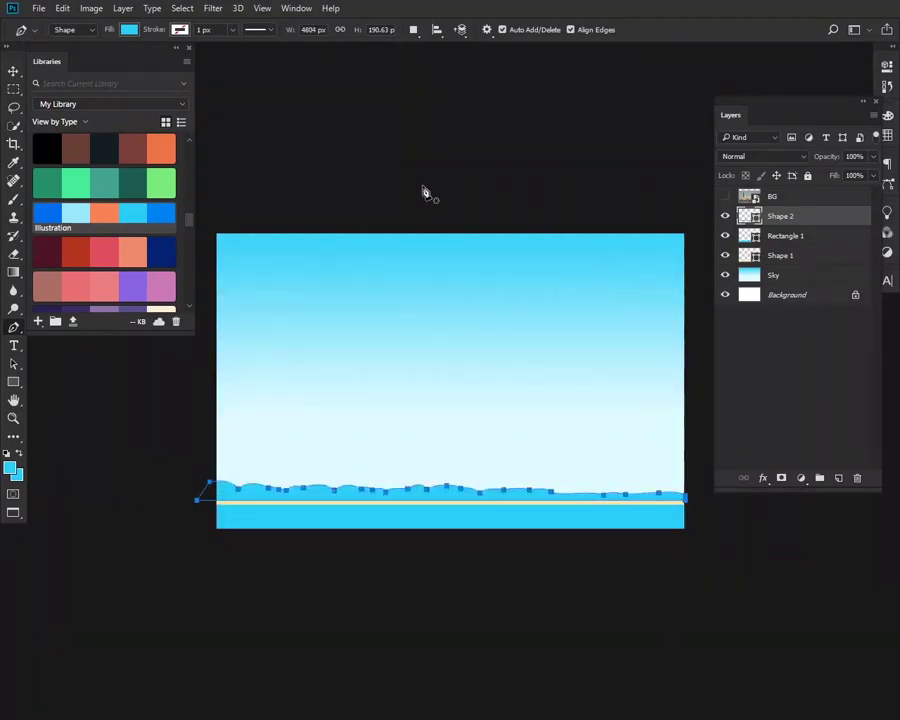
{"action": "left_click", "coordinate": [117, 184]}
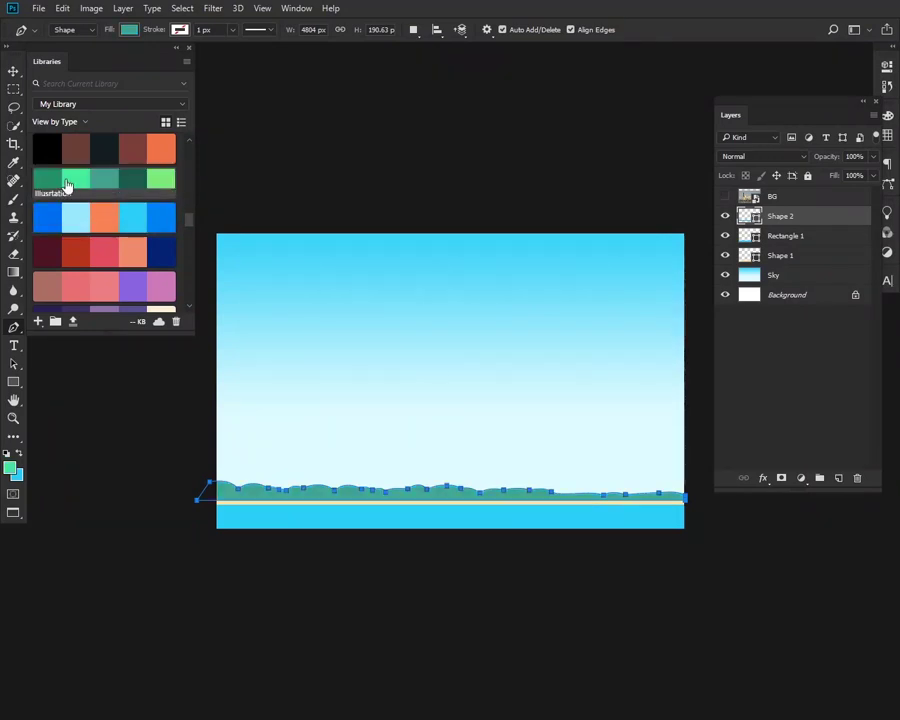
{"action": "left_click", "coordinate": [66, 183]}
{"action": "left_click", "coordinate": [44, 187]}
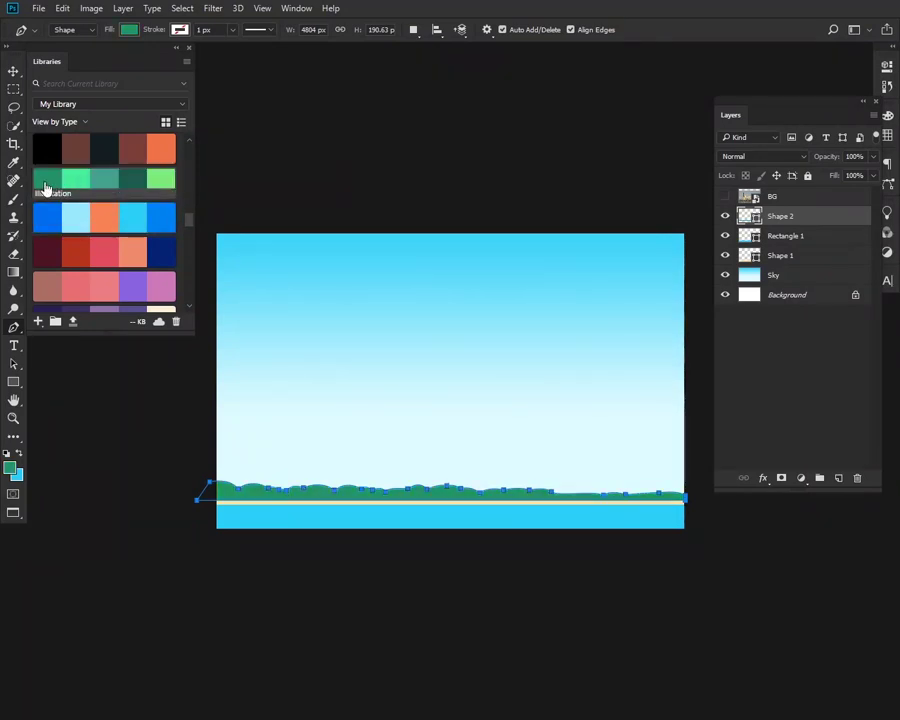
{"action": "left_click", "coordinate": [66, 186]}
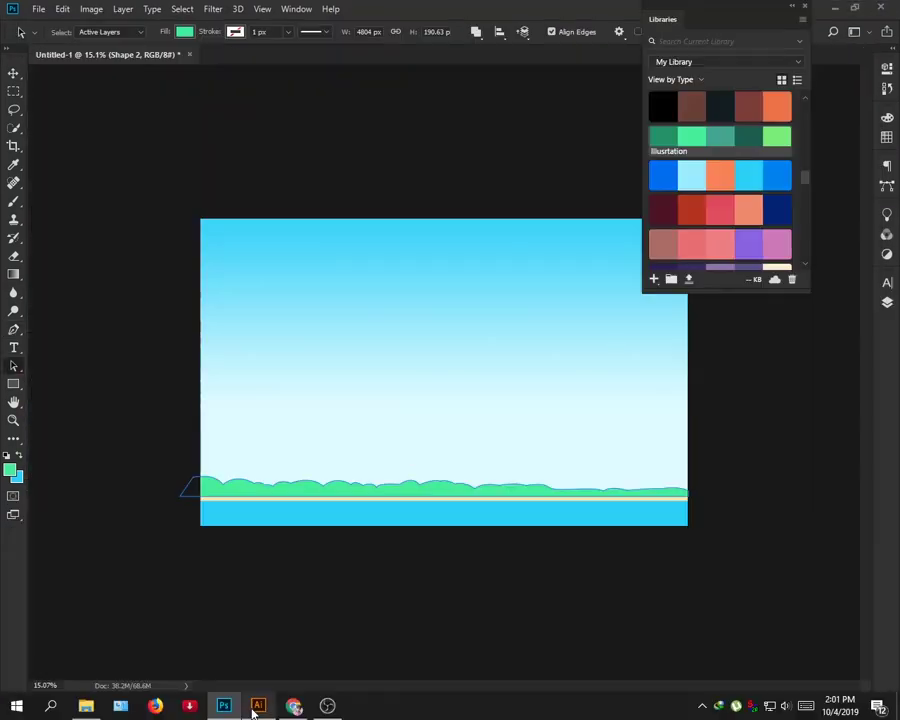
{"action": "left_click", "coordinate": [256, 705]}
Zoom in on the small house by the lighthouse and pen-trace its roof edge and right slope.
{"action": "key", "text": "z"}
{"action": "left_click", "coordinate": [250, 440]}
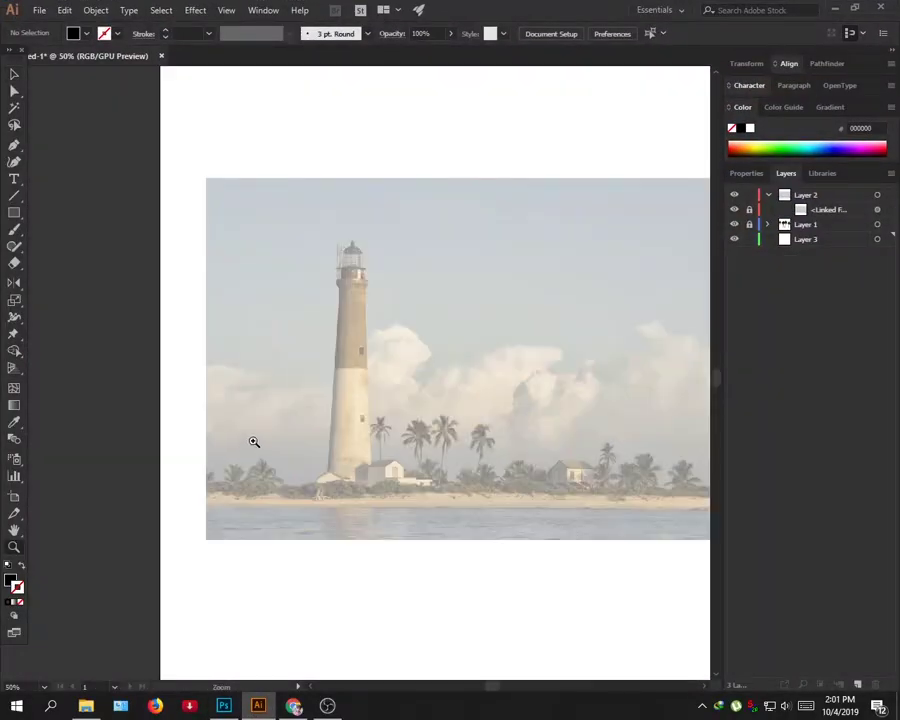
{"action": "left_click", "coordinate": [360, 424]}
{"action": "left_click", "coordinate": [344, 370]}
{"action": "left_click", "coordinate": [300, 505]}
{"action": "scroll", "coordinate": [290, 504], "scroll_direction": "up", "scroll_amount": 3}
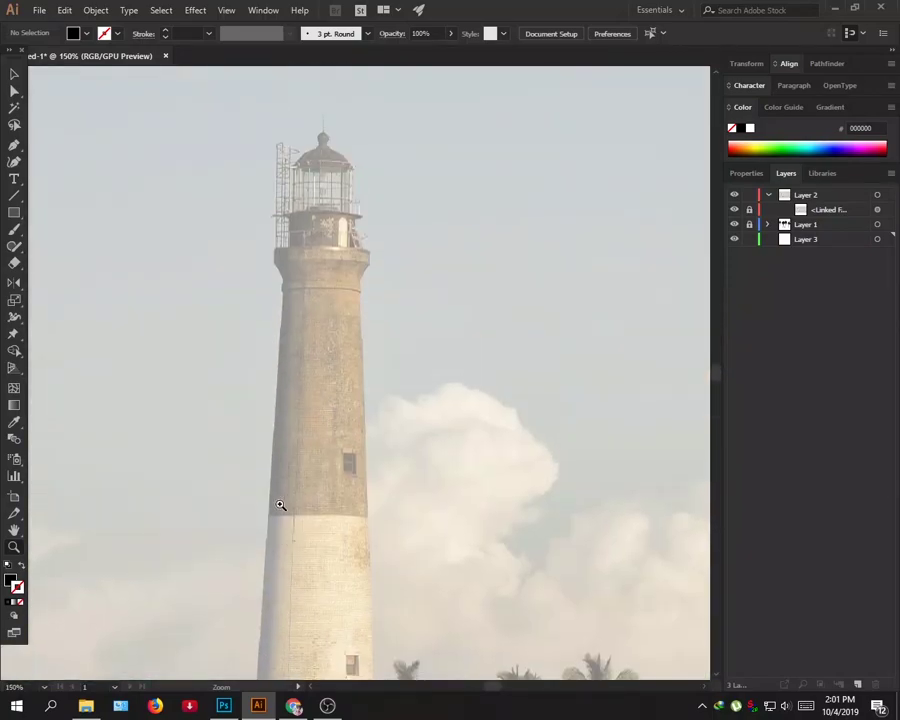
{"action": "scroll", "coordinate": [286, 410], "scroll_direction": "down", "scroll_amount": 8}
{"action": "left_click", "coordinate": [342, 494]}
{"action": "left_click", "coordinate": [414, 410]}
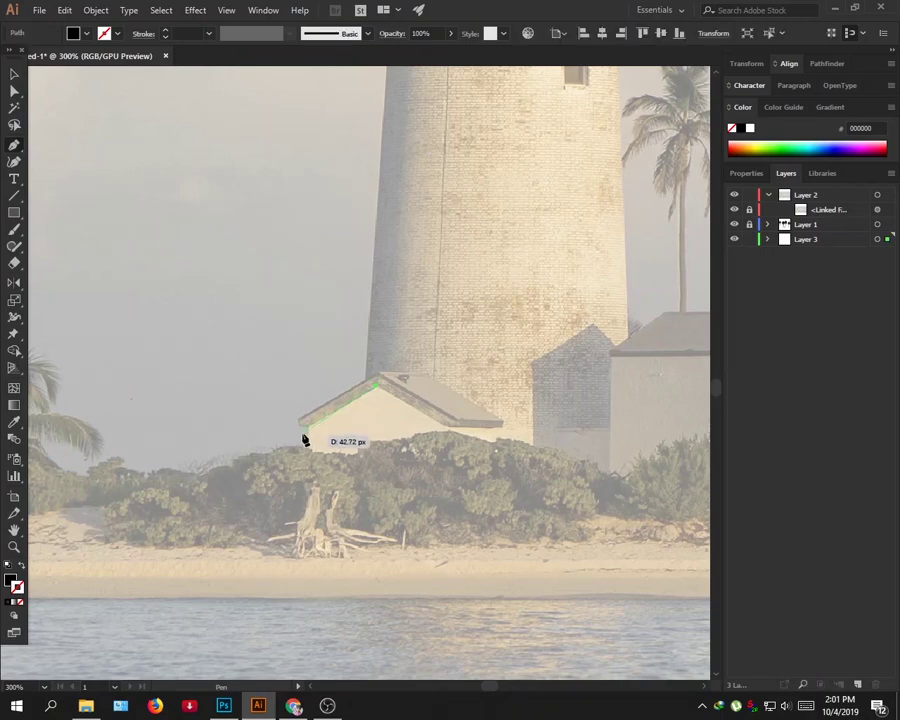
{"action": "left_click_drag", "start_coordinate": [309, 432], "coordinate": [298, 427]}
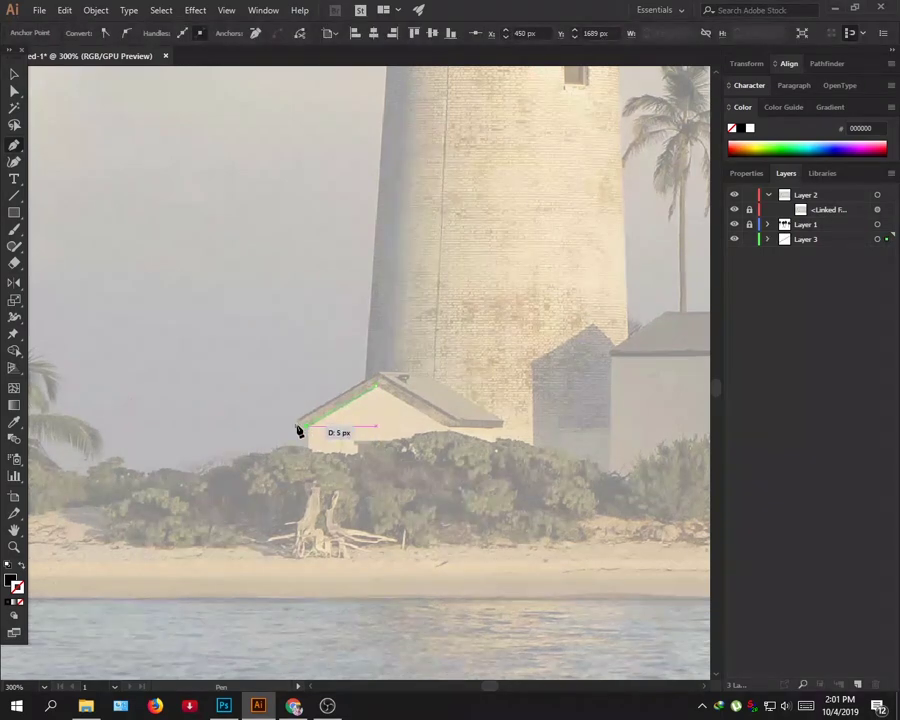
{"action": "key", "text": "ctrl+plus"}
{"action": "key", "text": "ctrl+plus"}
{"action": "key", "text": "ctrl+plus"}
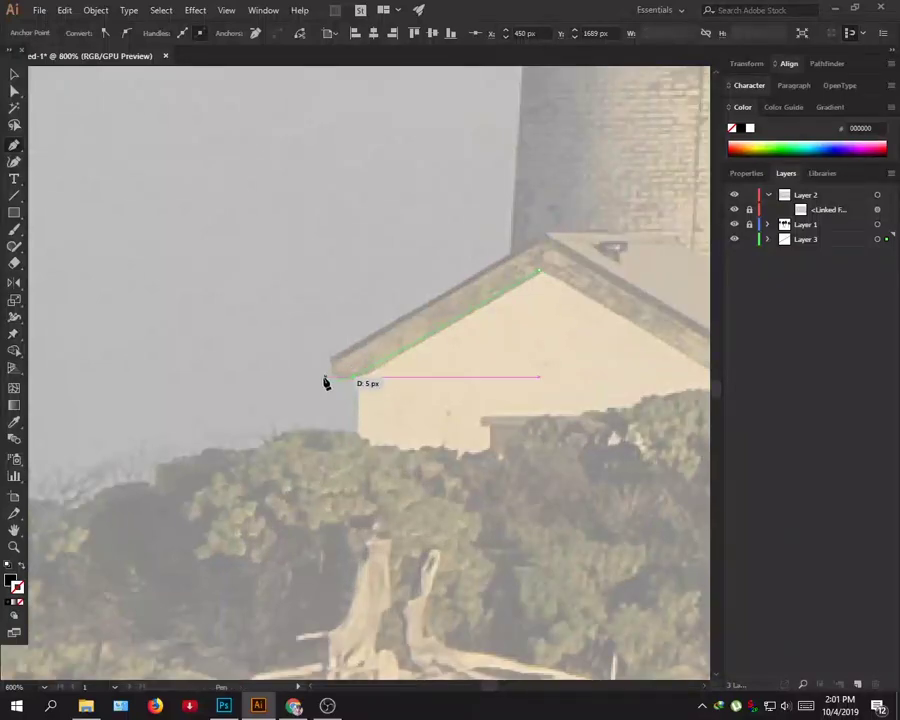
{"action": "scroll", "coordinate": [324, 376], "scroll_direction": "right", "scroll_amount": 3}
{"action": "left_click", "coordinate": [438, 375]}
{"action": "left_click", "coordinate": [553, 368]}
Add the roof's lower corner and close the outline around the house body.
{"action": "left_click", "coordinate": [424, 386]}
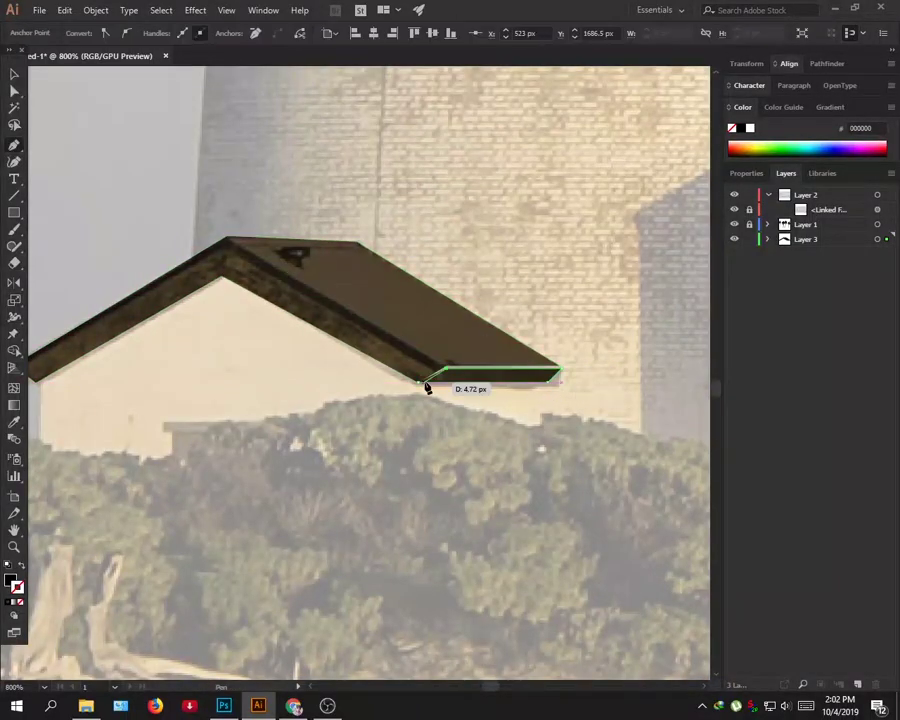
{"action": "key", "text": "ctrl+plus"}
{"action": "key", "text": "ctrl+plus"}
{"action": "key", "text": "ctrl+plus"}
{"action": "key", "text": "ctrl+minus"}
{"action": "key", "text": "ctrl+minus"}
{"action": "key", "text": "ctrl+minus"}
{"action": "key", "text": "ctrl+minus"}
{"action": "key", "text": "p"}
{"action": "left_click", "coordinate": [170, 541]}
{"action": "left_click", "coordinate": [443, 541]}
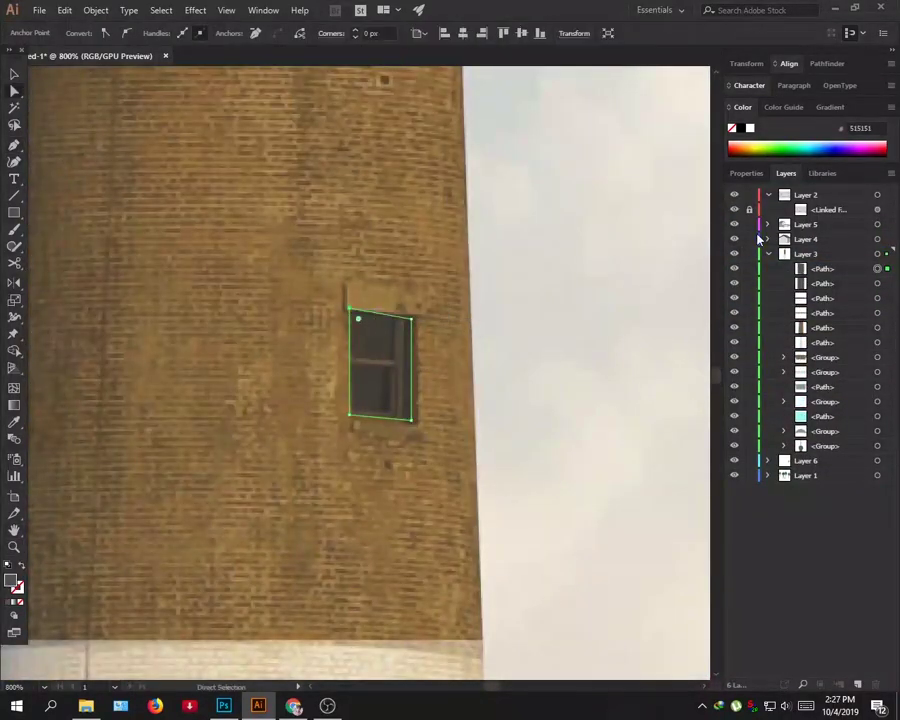
Zoom out to the whole artboard and select all the traced artwork.
{"action": "key", "text": "a"}
{"action": "key", "text": "ctrl+shift+a"}
{"action": "key", "text": "ctrl+minus"}
{"action": "key", "text": "ctrl+minus"}
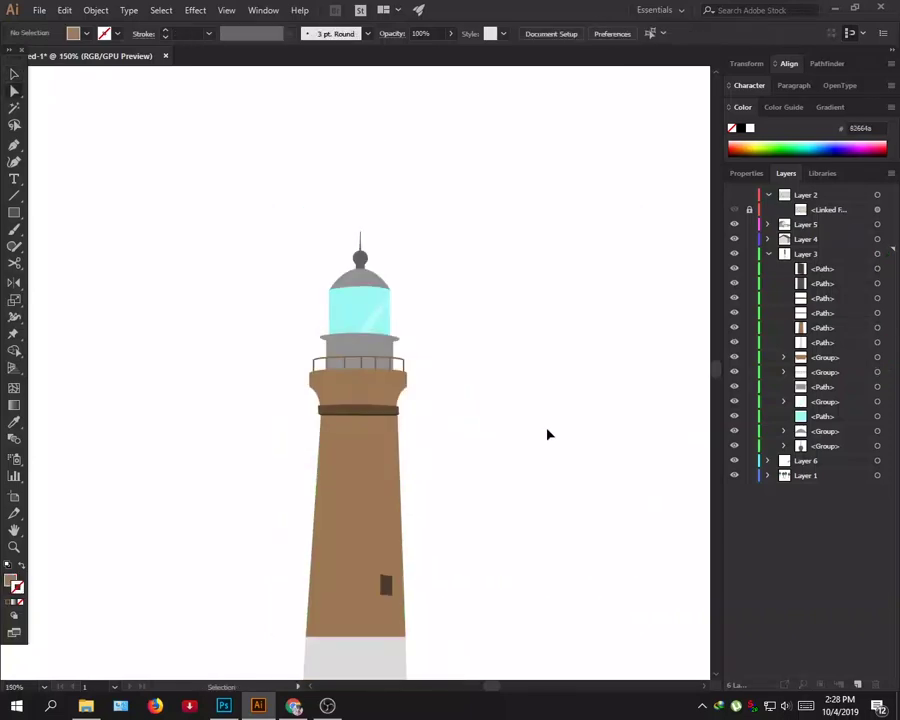
{"action": "key", "text": "ctrl+minus"}
{"action": "key", "text": "ctrl+minus"}
{"action": "key", "text": "ctrl+minus"}
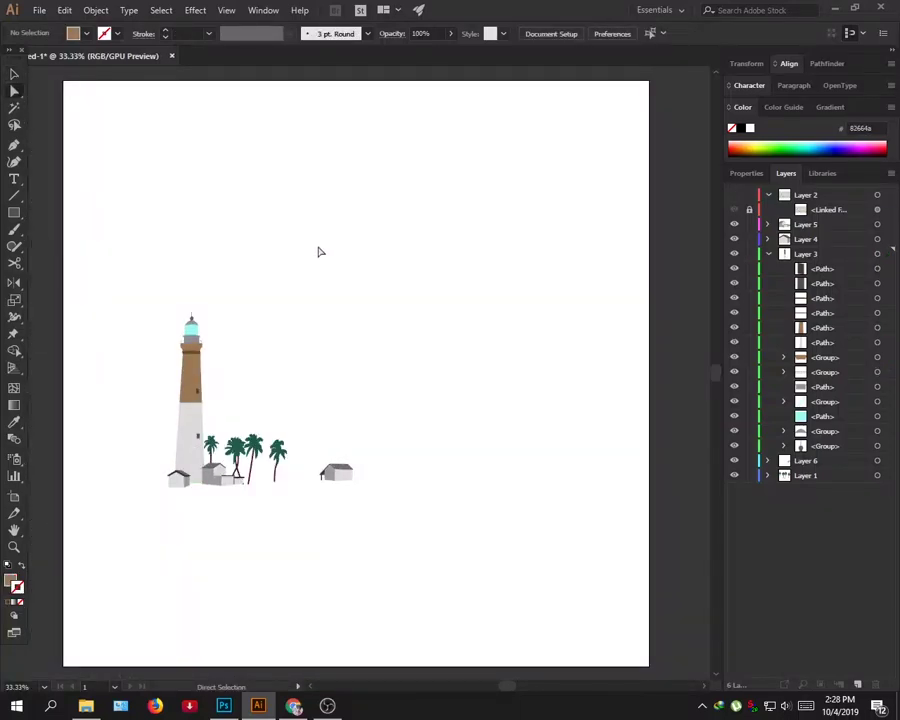
{"action": "left_click", "coordinate": [12, 74]}
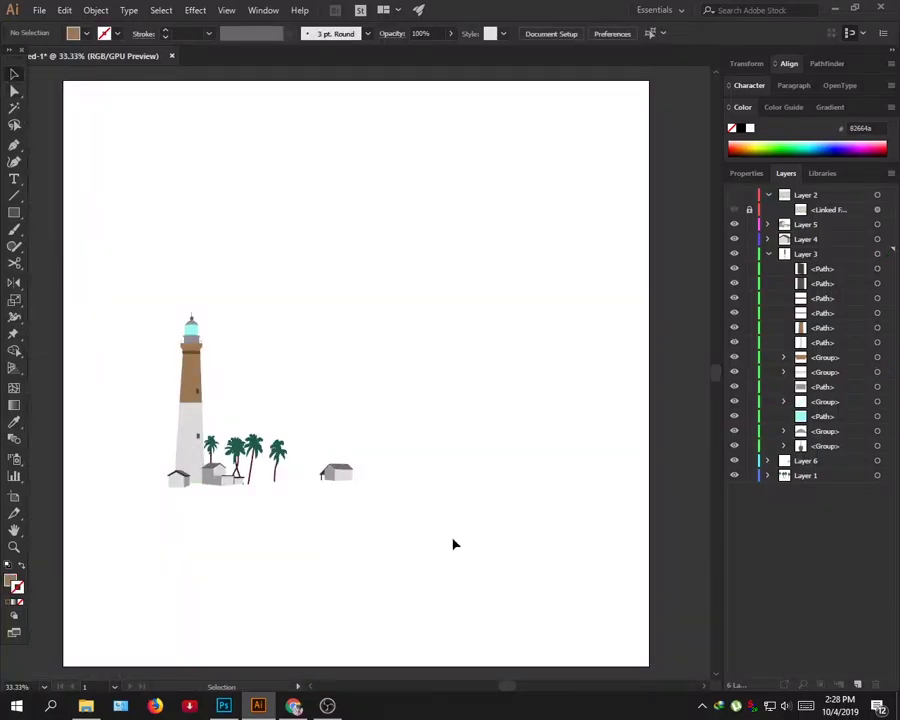
{"action": "key", "text": "ctrl+a"}
Scale the artwork up and move it to fill the artboard along the bottom left.
{"action": "left_click_drag", "start_coordinate": [381, 313], "coordinate": [614, 235]}
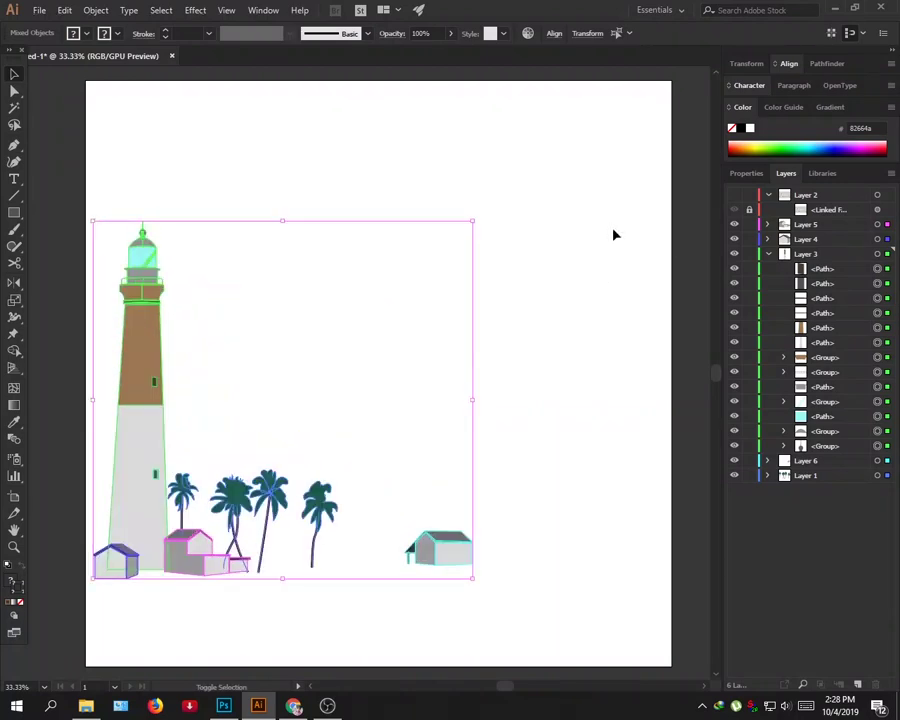
{"action": "left_click_drag", "start_coordinate": [476, 222], "coordinate": [524, 170]}
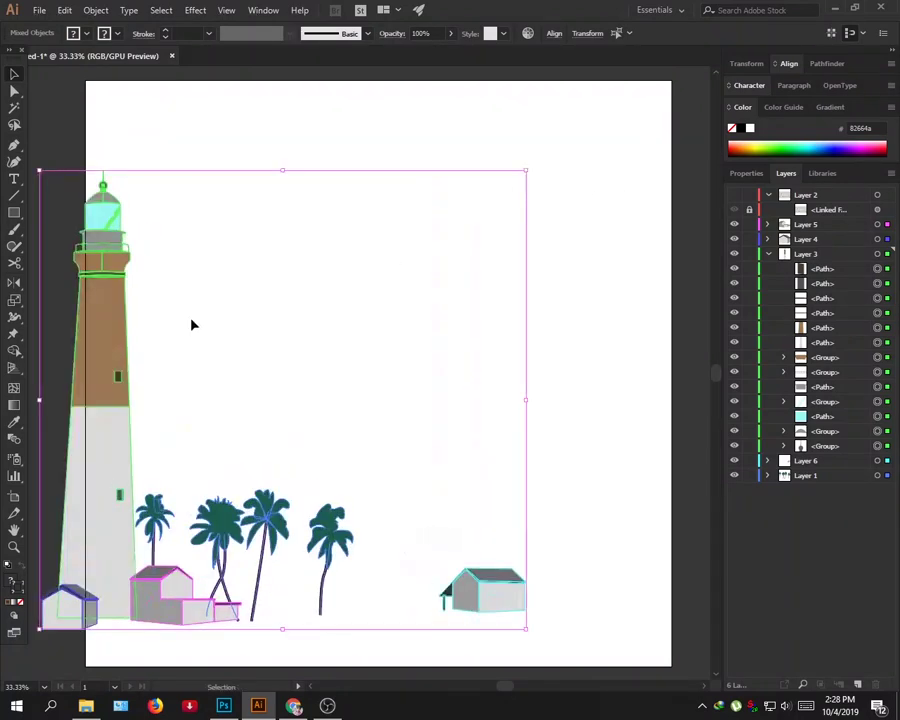
{"action": "left_click_drag", "start_coordinate": [190, 320], "coordinate": [166, 371]}
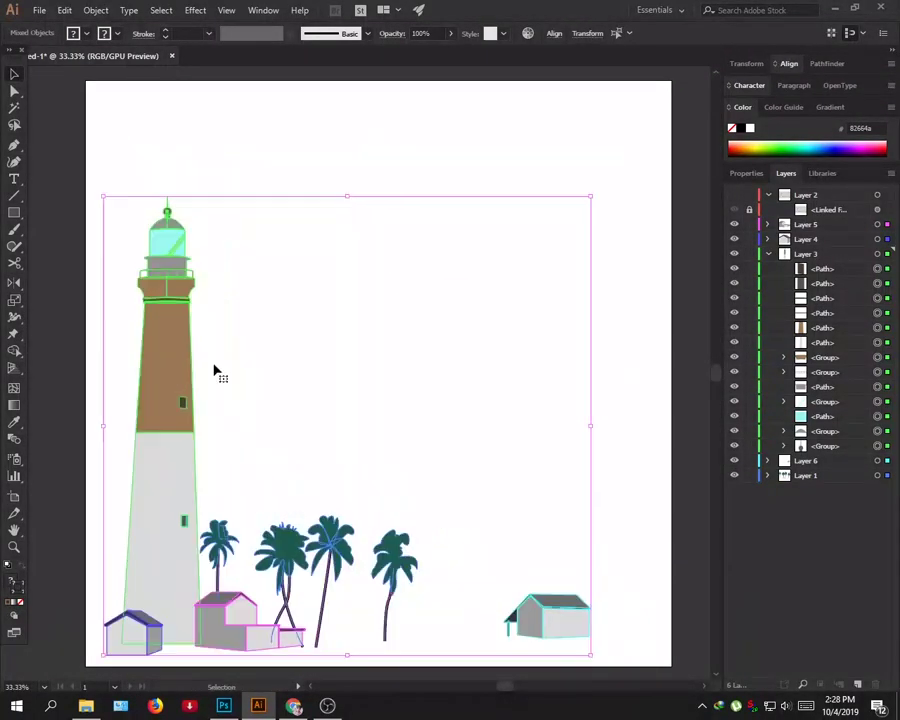
{"action": "key", "text": "ctrl+0"}
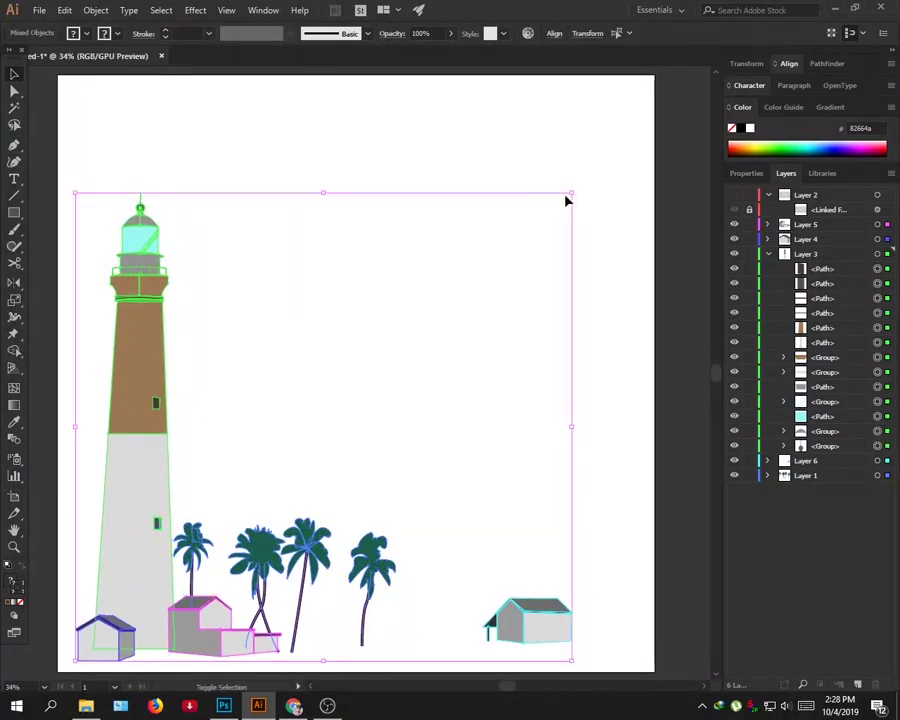
{"action": "left_click_drag", "start_coordinate": [571, 192], "coordinate": [650, 120]}
{"action": "left_click", "coordinate": [668, 227]}
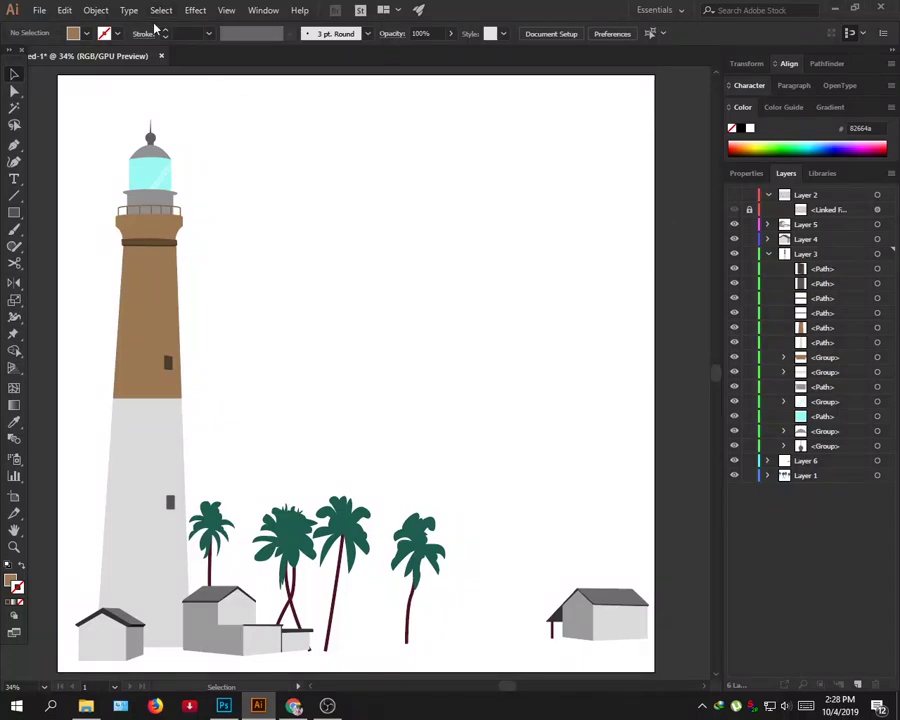
{"action": "left_click", "coordinate": [40, 11]}
{"action": "mouse_move", "coordinate": [64, 258]}
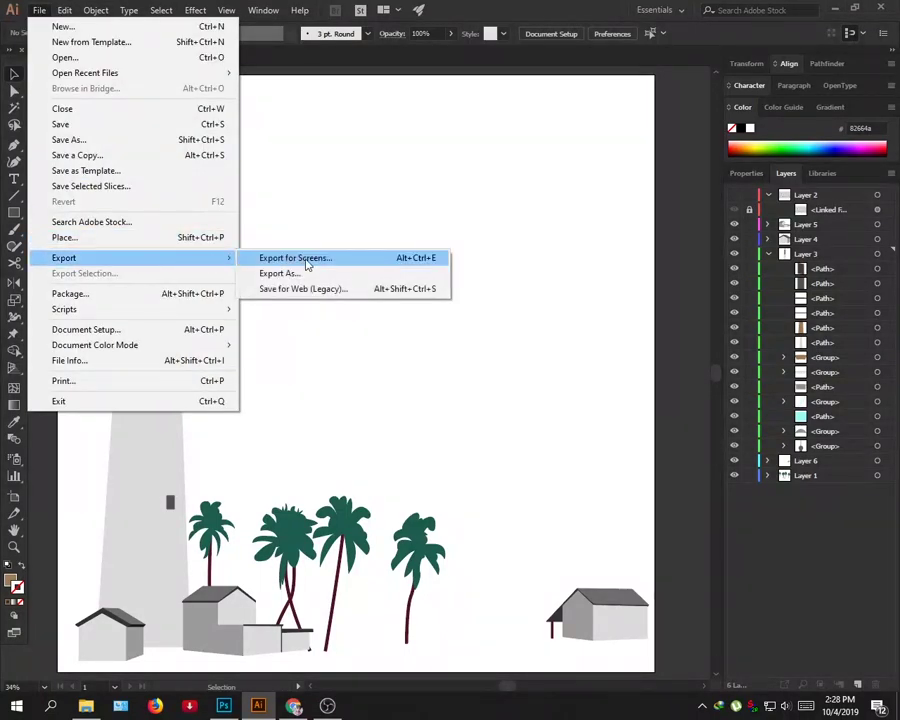
Export the artwork as Photoshop file Untitled-1.psd at High (300 ppi) resolution.
{"action": "left_click", "coordinate": [300, 273]}
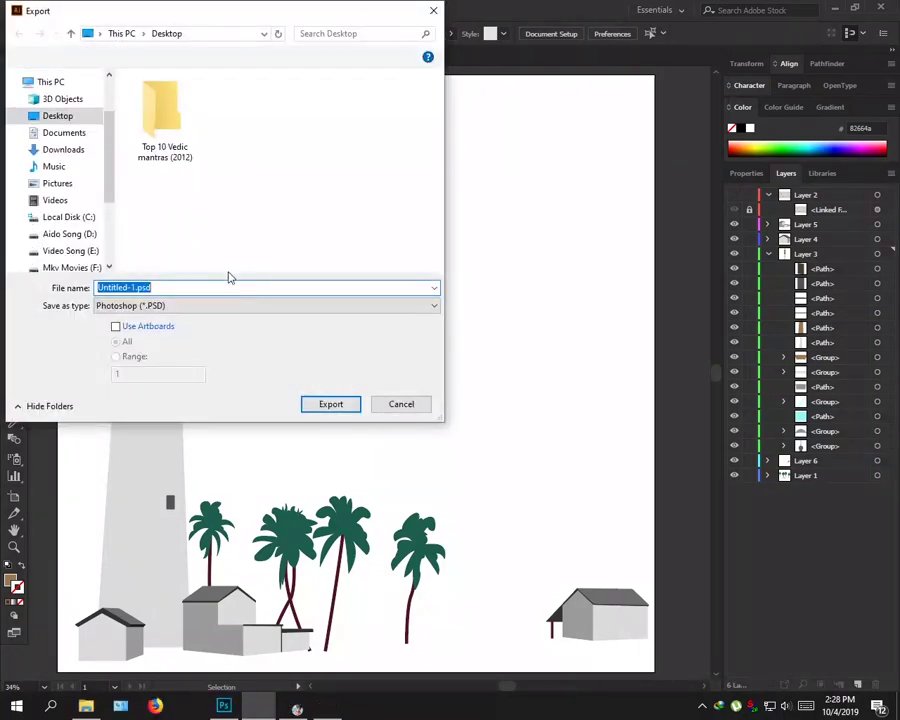
{"action": "left_click", "coordinate": [311, 403]}
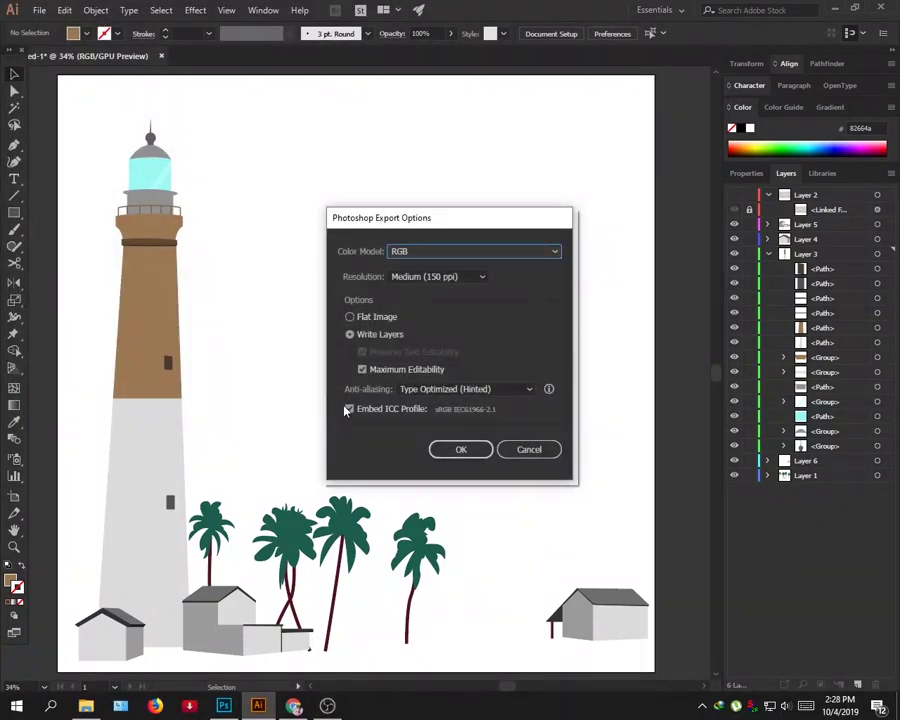
{"action": "left_click", "coordinate": [472, 276]}
{"action": "left_click", "coordinate": [443, 324]}
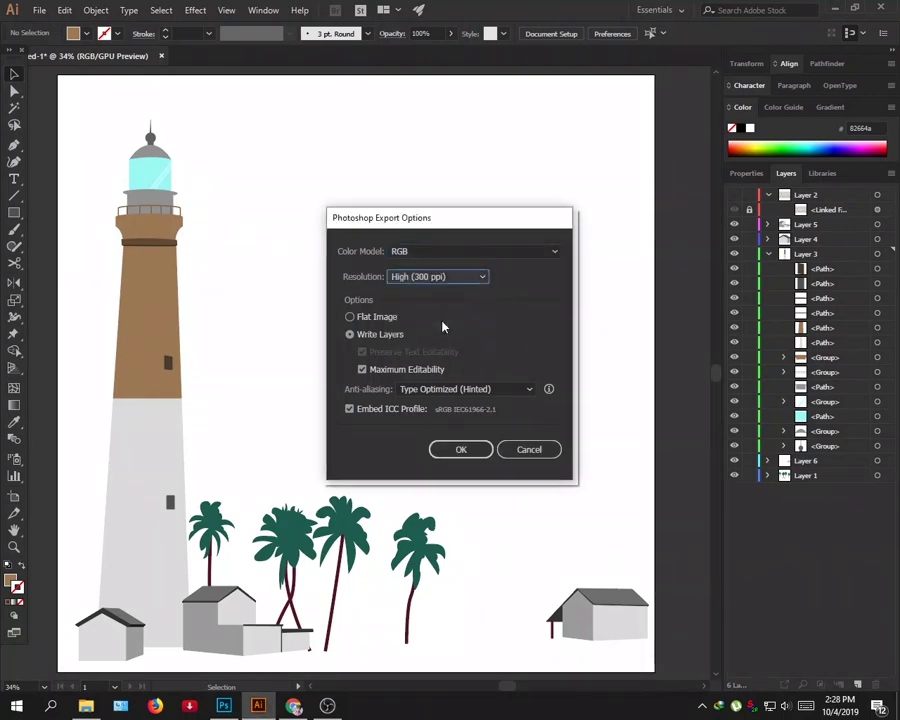
{"action": "left_click", "coordinate": [467, 449]}
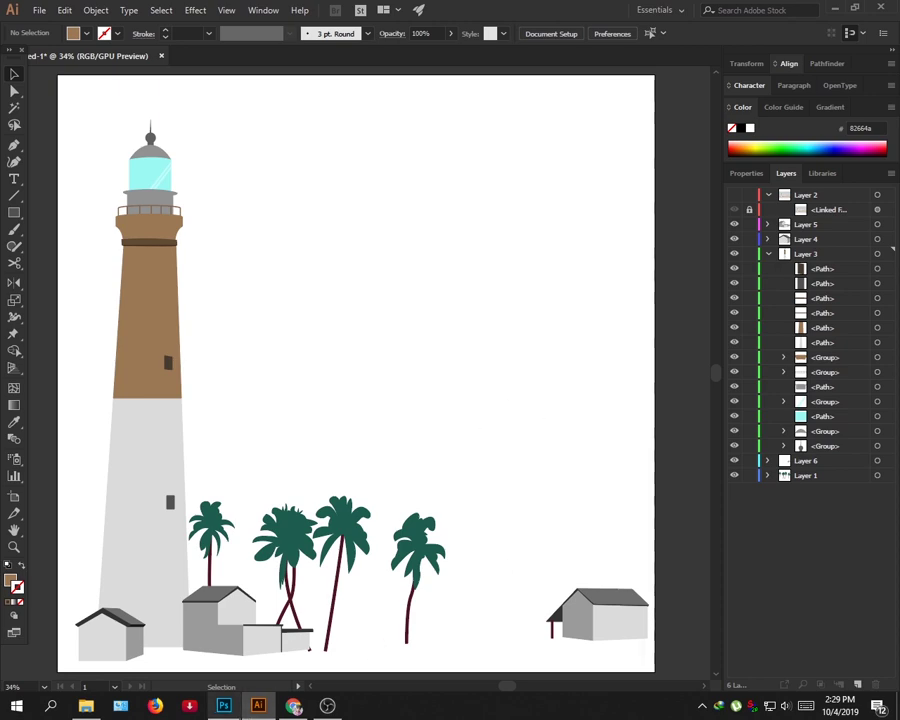
{"action": "left_click", "coordinate": [223, 706]}
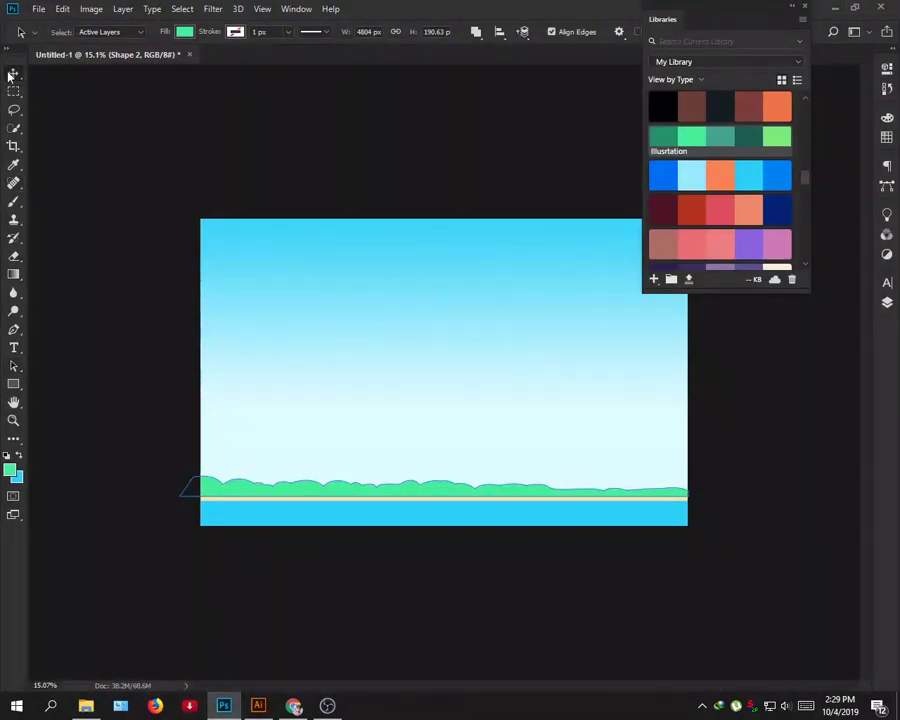
Open the exported Untitled-1.psd from the Desktop in Photoshop.
{"action": "key", "text": "v"}
{"action": "left_click", "coordinate": [86, 705]}
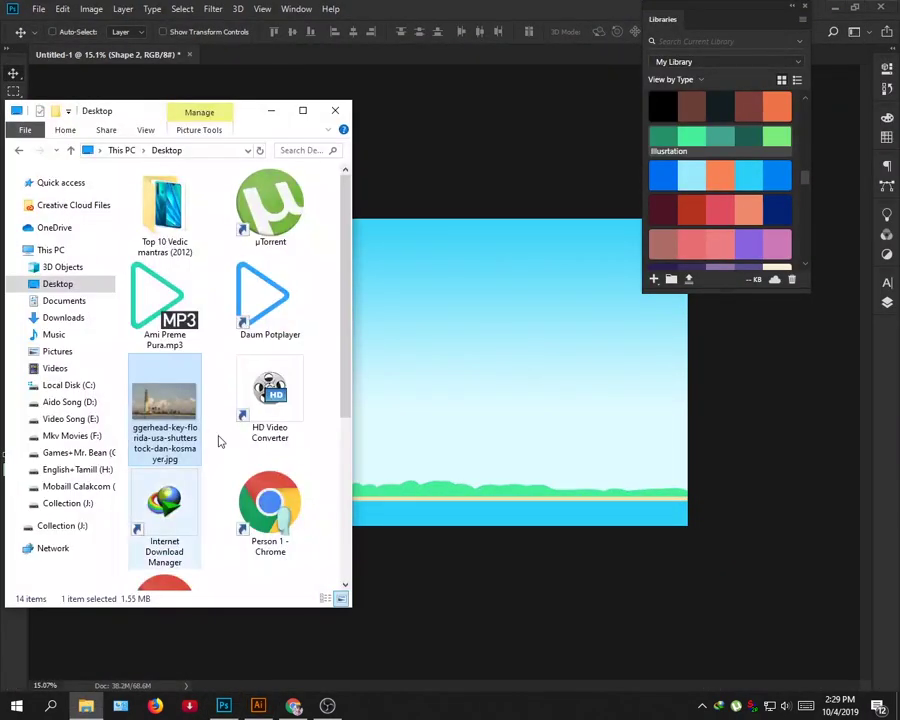
{"action": "scroll", "coordinate": [151, 286], "scroll_direction": "down", "scroll_amount": 3}
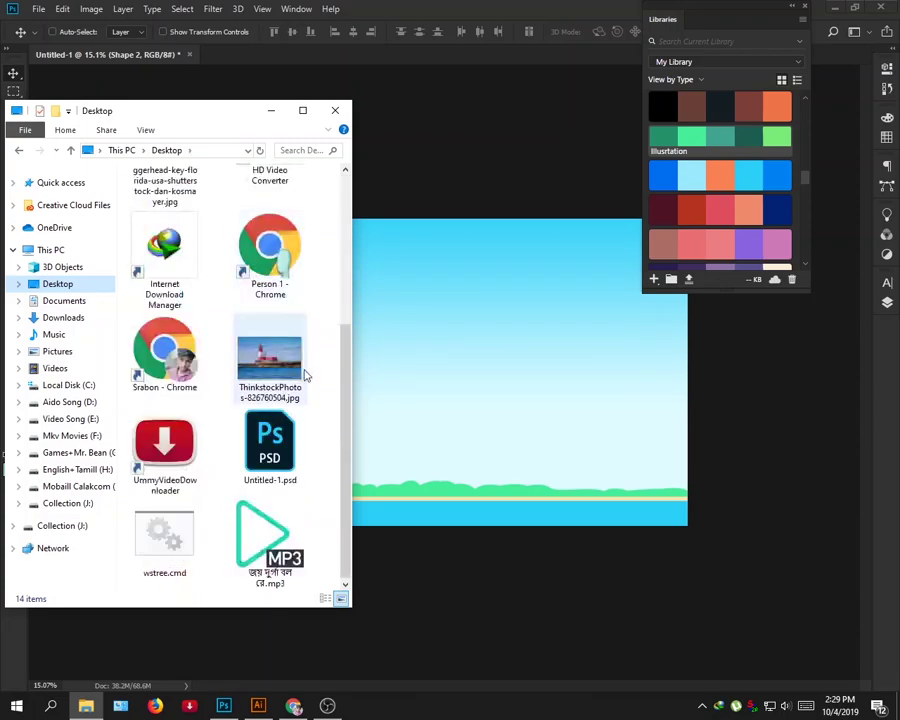
{"action": "left_click", "coordinate": [276, 455]}
{"action": "double_click", "coordinate": [276, 455]}
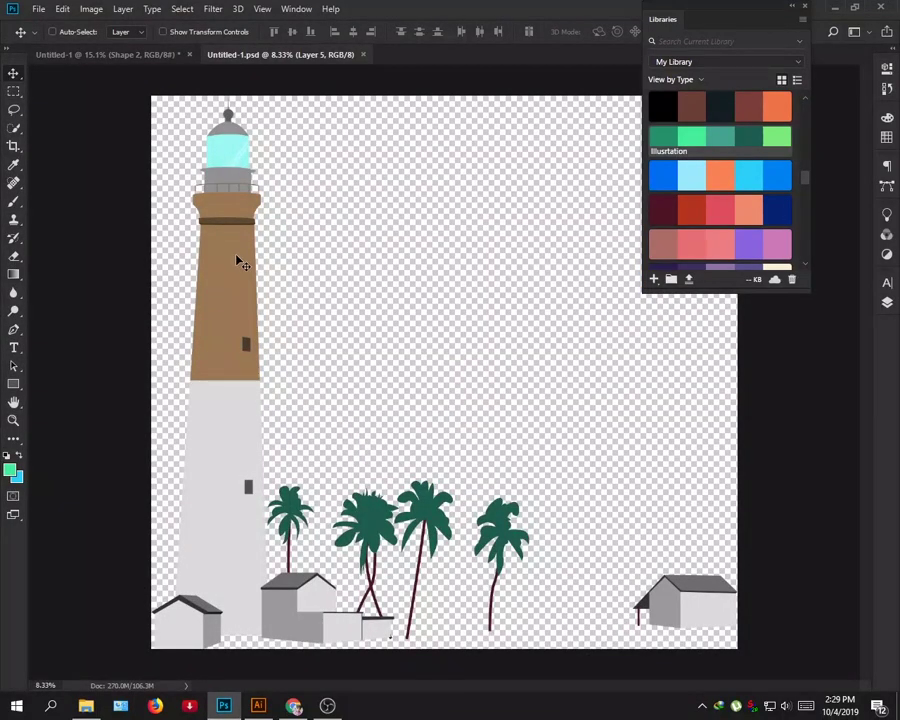
{"action": "left_click_drag", "start_coordinate": [240, 262], "coordinate": [188, 186]}
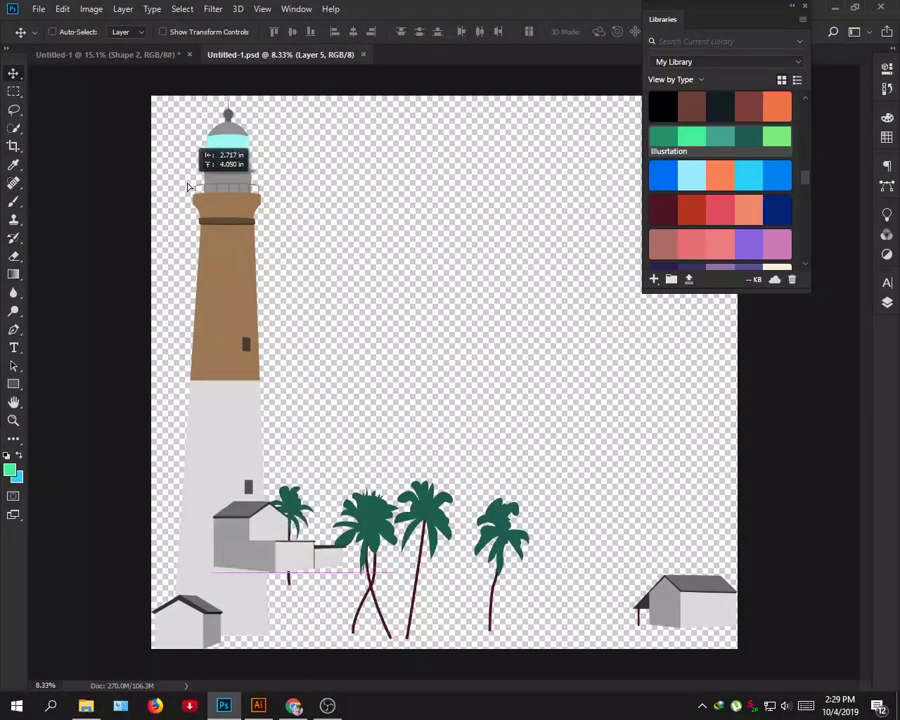
{"action": "key", "text": "ctrl+z"}
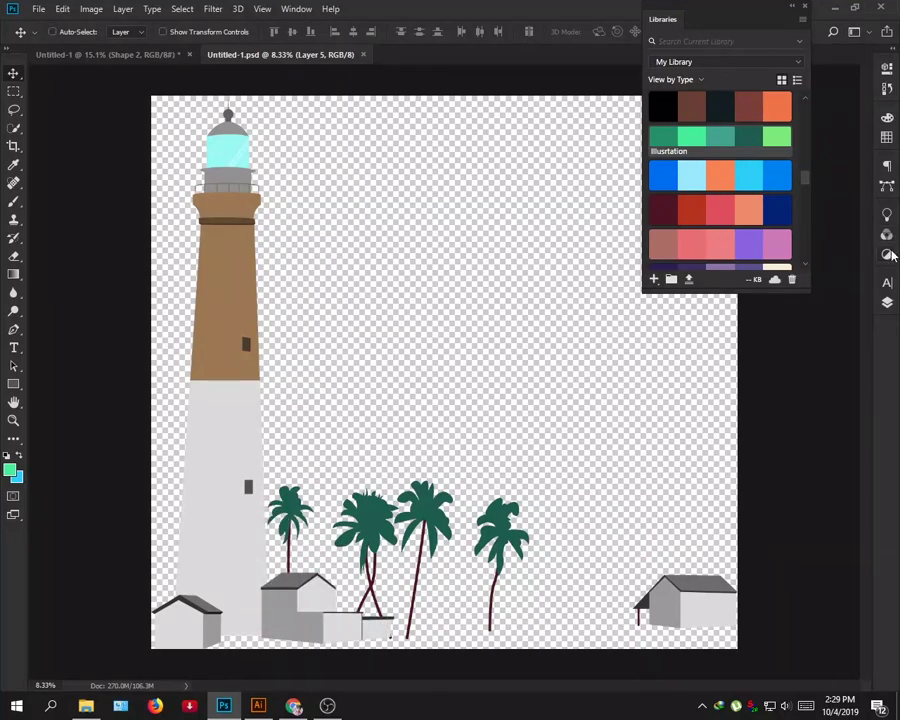
Toggle layer visibility and expand groups to see which hold the lighthouse and palms.
{"action": "left_click", "coordinate": [887, 301]}
{"action": "left_click", "coordinate": [715, 366]}
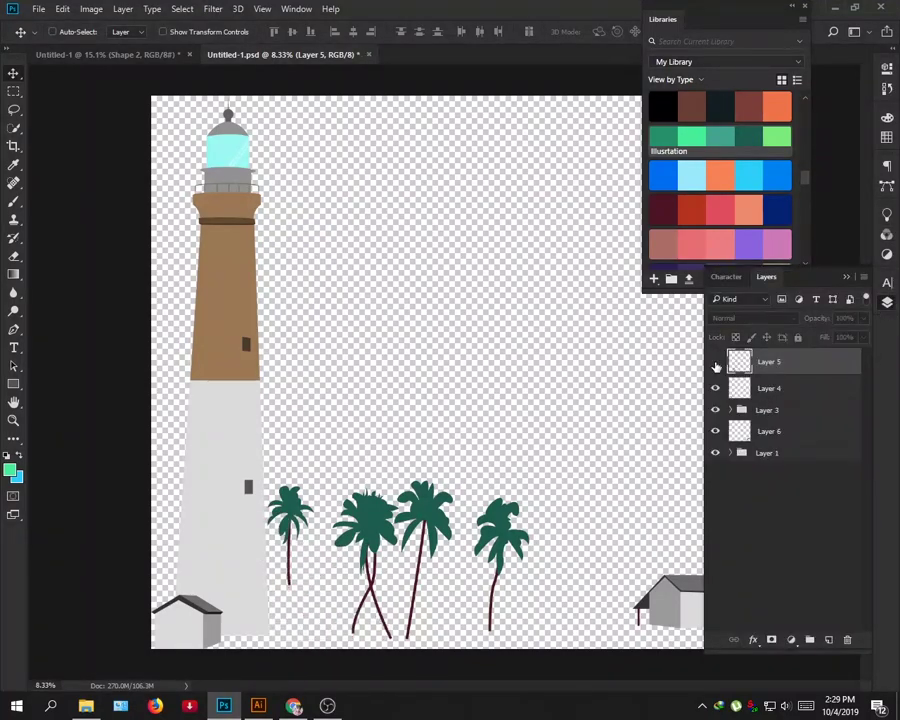
{"action": "left_click", "coordinate": [715, 410]}
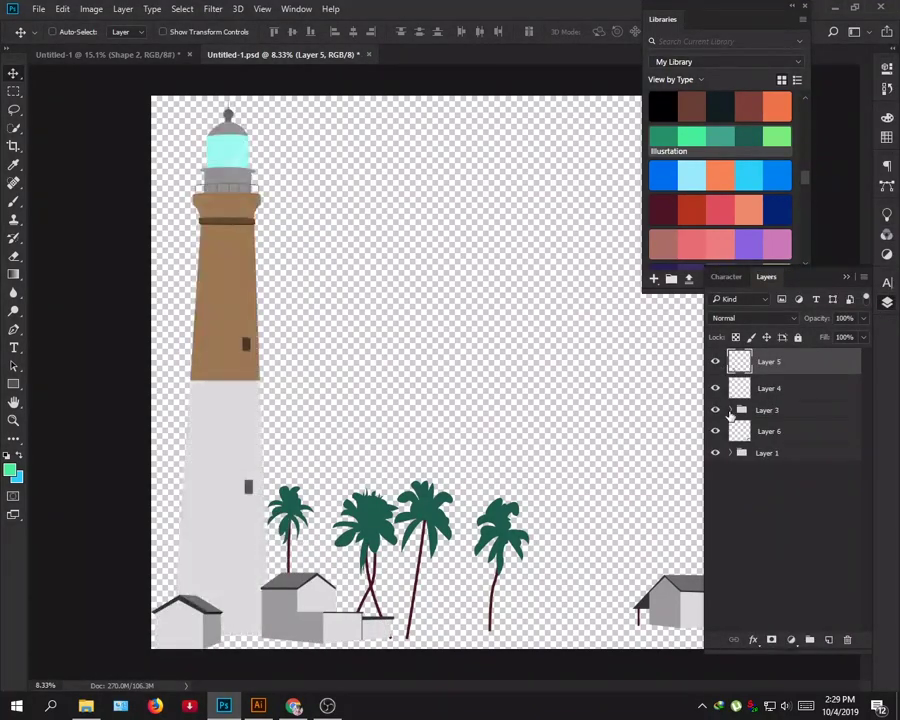
{"action": "left_click", "coordinate": [729, 410]}
{"action": "left_click", "coordinate": [716, 431]}
{"action": "left_click", "coordinate": [731, 410]}
{"action": "left_click", "coordinate": [731, 454]}
{"action": "left_click", "coordinate": [715, 474]}
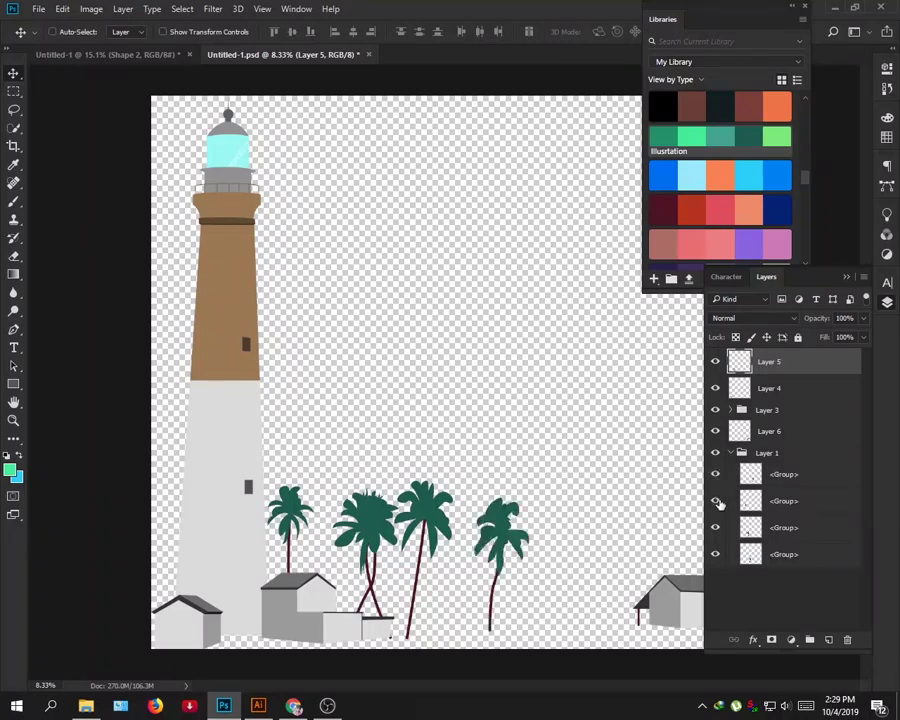
{"action": "left_click", "coordinate": [715, 501]}
{"action": "left_click", "coordinate": [716, 554]}
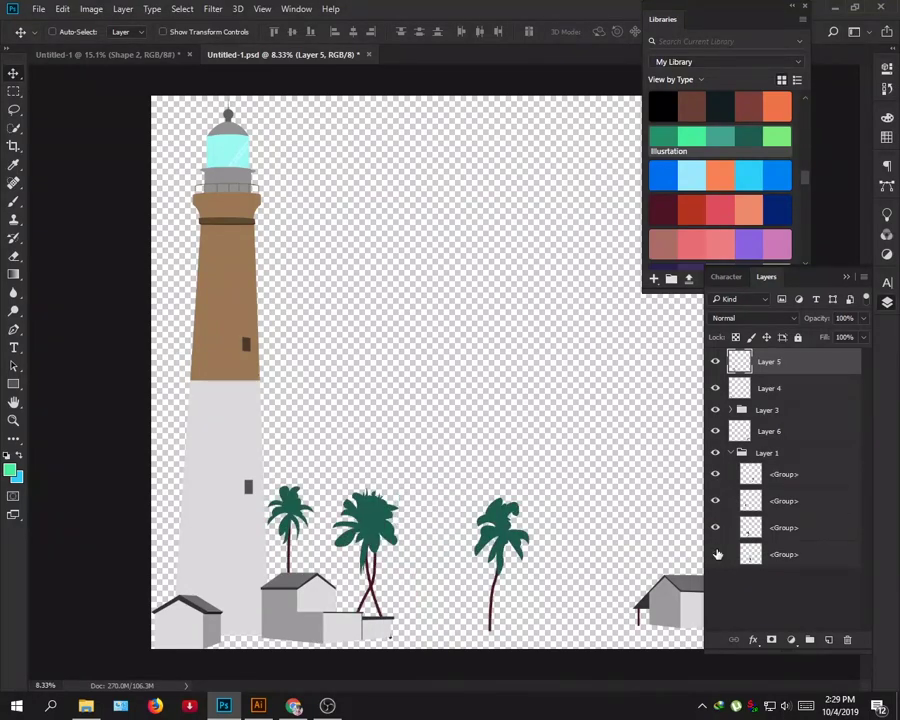
Select every layer from Layer 5 down to the Layer 1 group.
{"action": "left_click", "coordinate": [740, 456]}
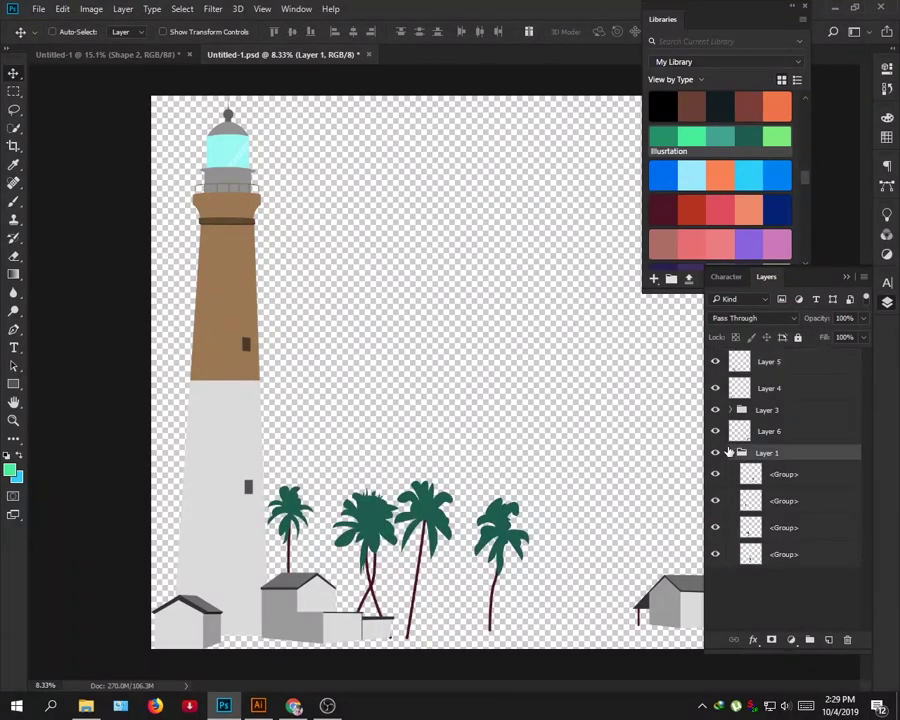
{"action": "left_click", "coordinate": [731, 410]}
{"action": "left_click", "coordinate": [731, 411]}
{"action": "left_click", "coordinate": [781, 362]}
{"action": "left_click", "coordinate": [802, 546], "text": "shift"}
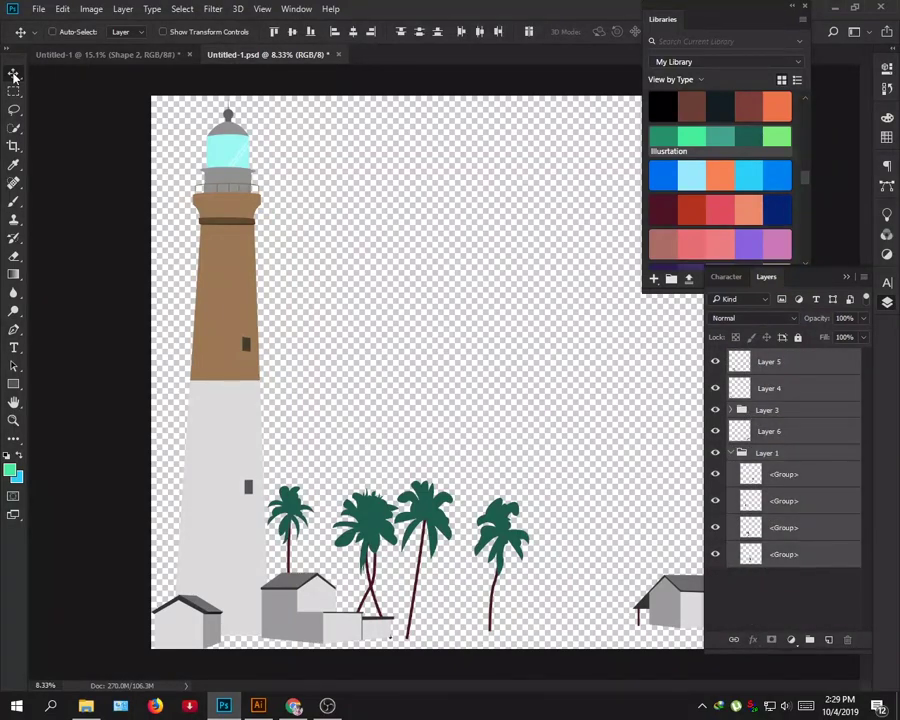
Drag all the Untitled-1 lighthouse scene layers into the beach landscape document.
{"action": "left_click_drag", "start_coordinate": [273, 193], "coordinate": [445, 330]}
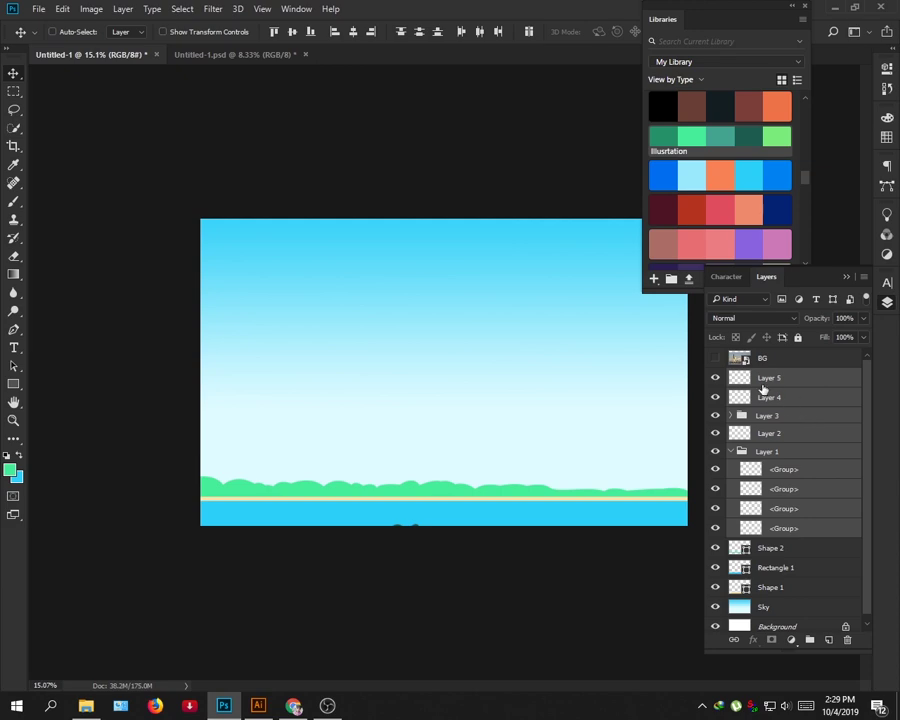
{"action": "left_click", "coordinate": [268, 55]}
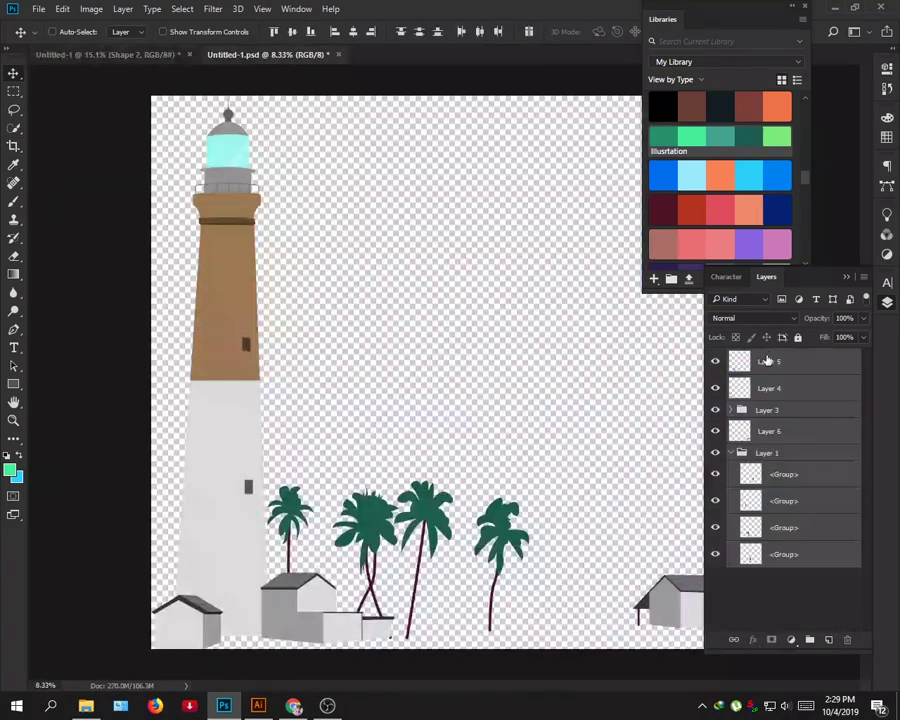
{"action": "left_click", "coordinate": [731, 454]}
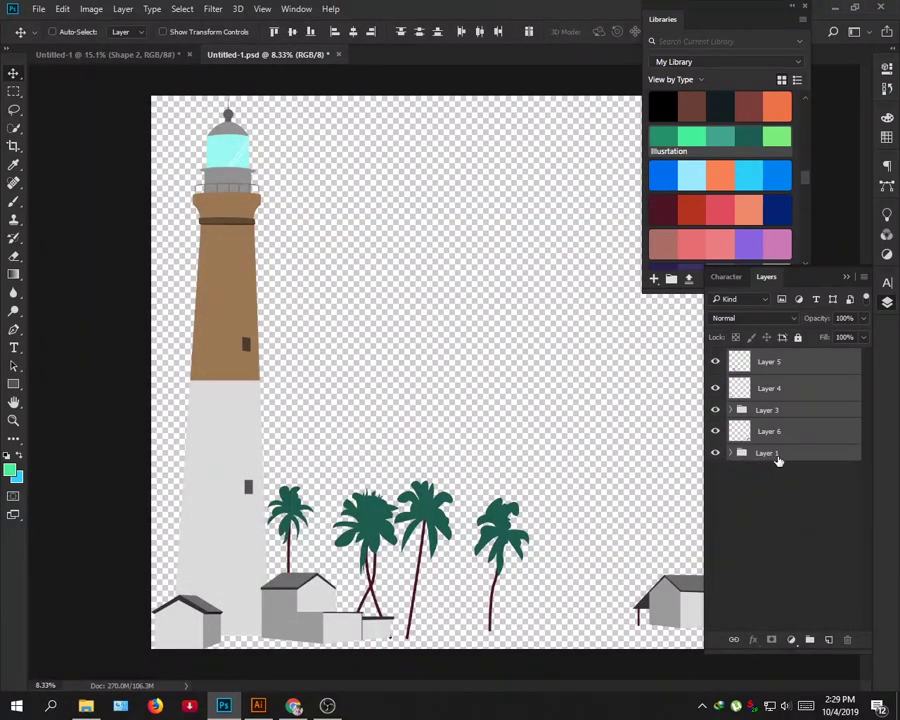
{"action": "left_click", "coordinate": [772, 453]}
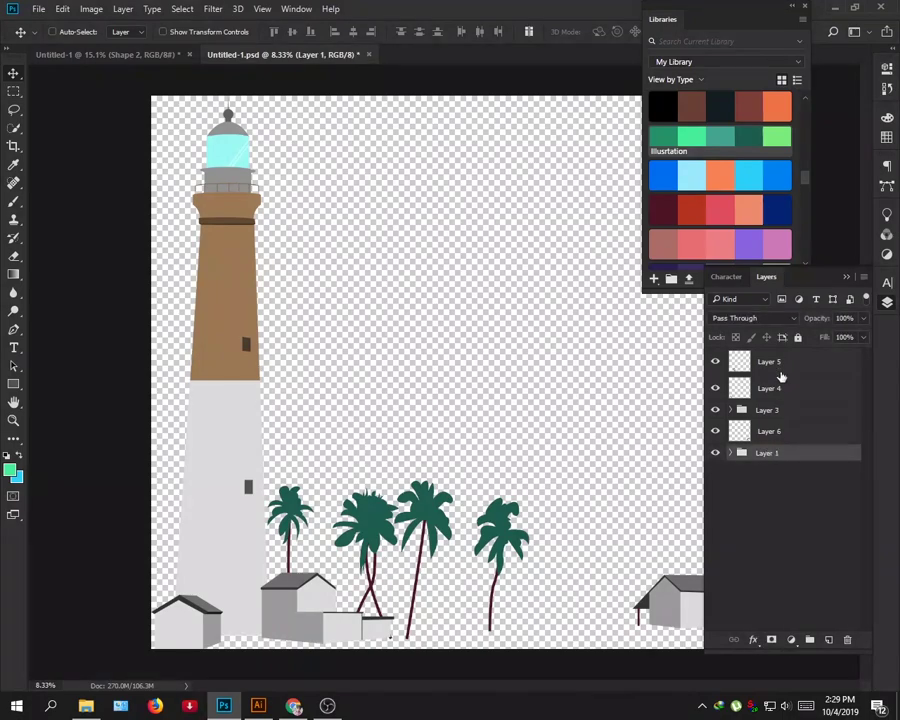
{"action": "left_click", "coordinate": [781, 380], "text": "shift"}
{"action": "mouse_move", "coordinate": [240, 238]}
{"action": "left_mouse_down"}
{"action": "mouse_move", "coordinate": [92, 57]}
{"action": "mouse_move", "coordinate": [323, 333]}
{"action": "mouse_move", "coordinate": [365, 259]}
{"action": "mouse_move", "coordinate": [395, 99]}
{"action": "left_mouse_up"}
Scale the imported artwork down and move it onto the beach.
{"action": "key", "text": "ctrl+t"}
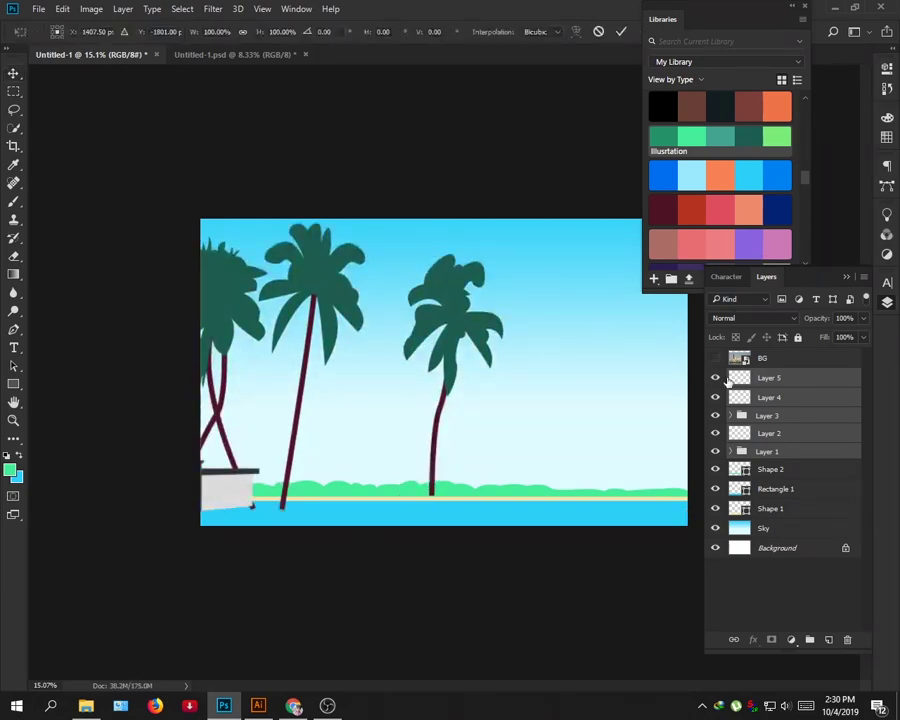
{"action": "key", "text": "ctrl+minus"}
{"action": "key", "text": "ctrl+minus"}
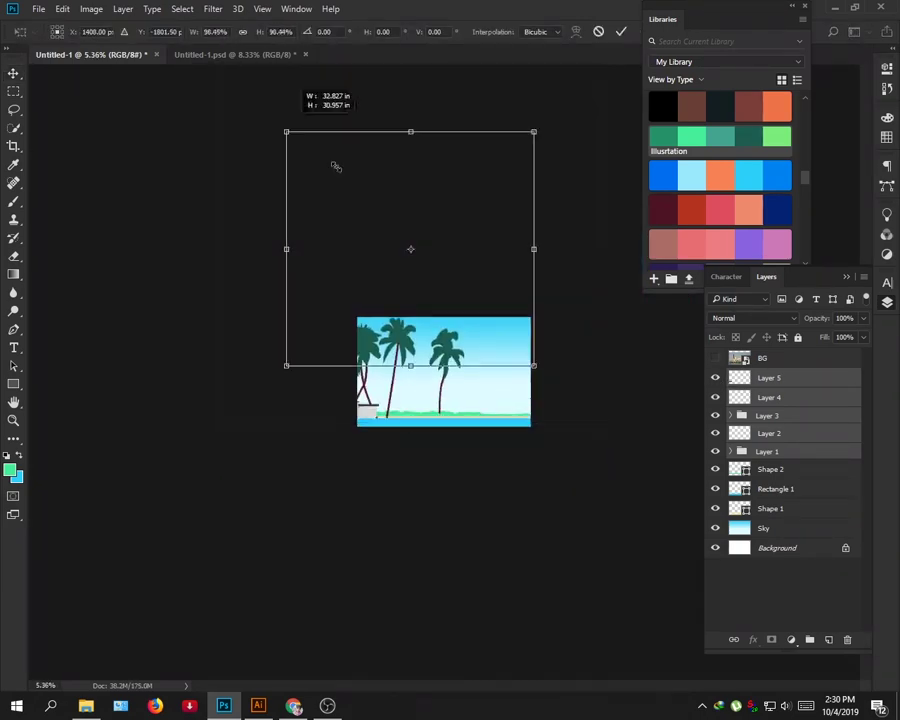
{"action": "left_click_drag", "start_coordinate": [217, 75], "coordinate": [364, 205]}
{"action": "mouse_move", "coordinate": [414, 235]}
{"action": "left_mouse_down"}
{"action": "mouse_move", "coordinate": [431, 340]}
{"action": "mouse_move", "coordinate": [421, 360]}
{"action": "left_mouse_up"}
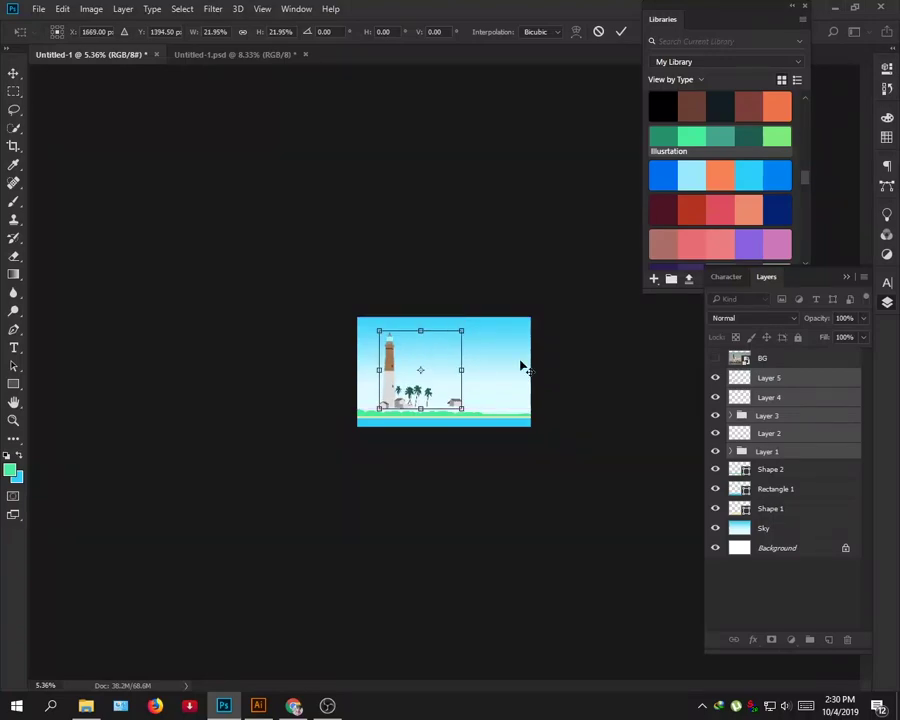
{"action": "key", "text": "Return"}
{"action": "key", "text": "Return"}
{"action": "key", "text": "ctrl+v"}
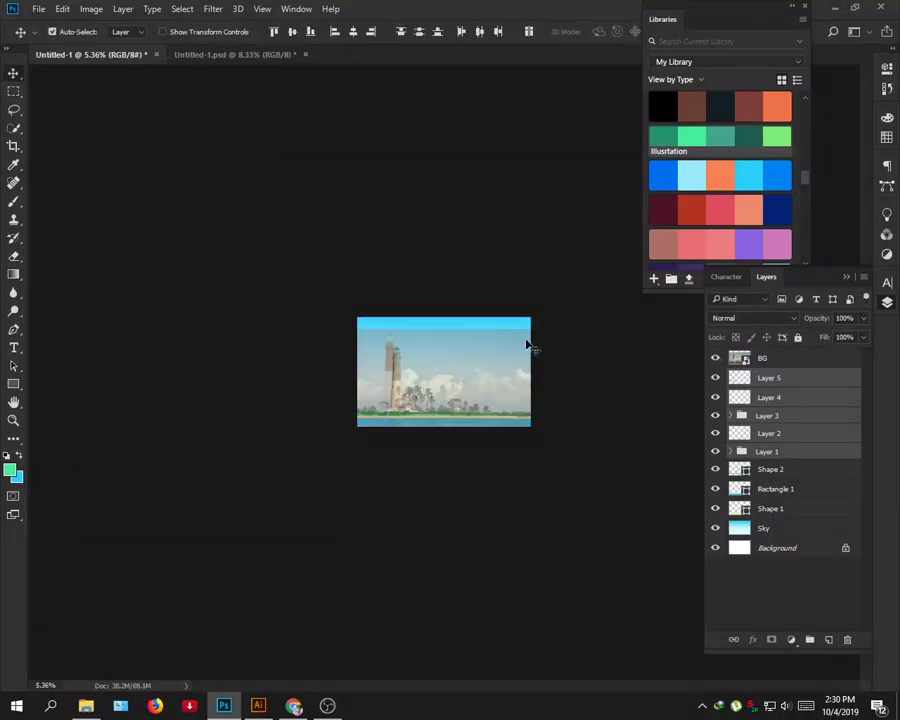
{"action": "key", "text": "ctrl+plus"}
{"action": "key", "text": "ctrl+plus"}
{"action": "key", "text": "ctrl+plus"}
{"action": "key", "text": "ctrl+plus"}
{"action": "key", "text": "ctrl+plus"}
{"action": "key", "text": "ctrl+plus"}
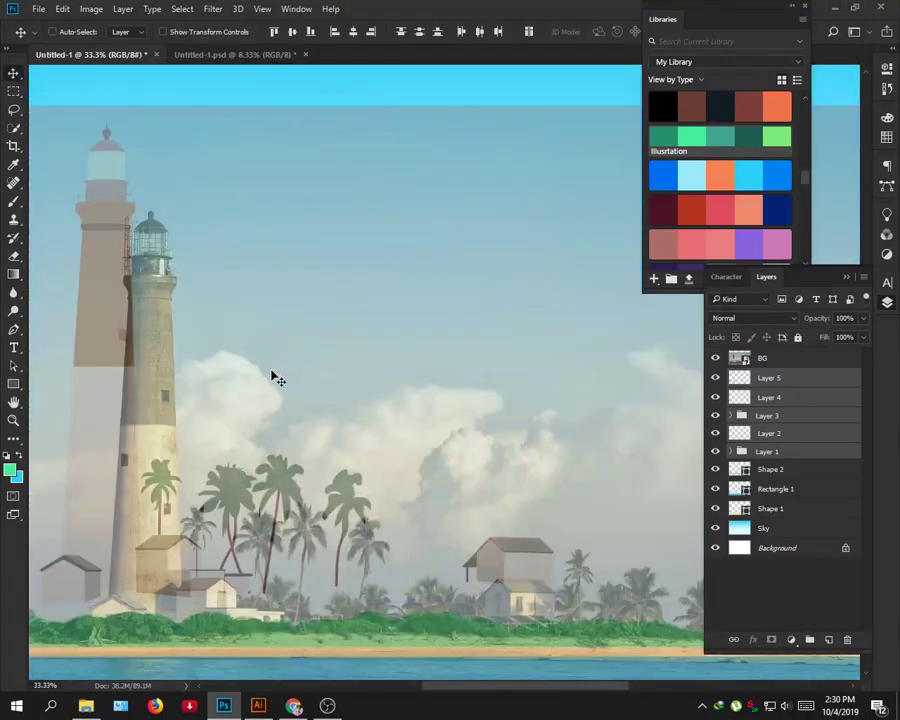
Resize and position the lighthouse artwork to match the reference photo's lighthouse.
{"action": "key", "text": "ctrl+t"}
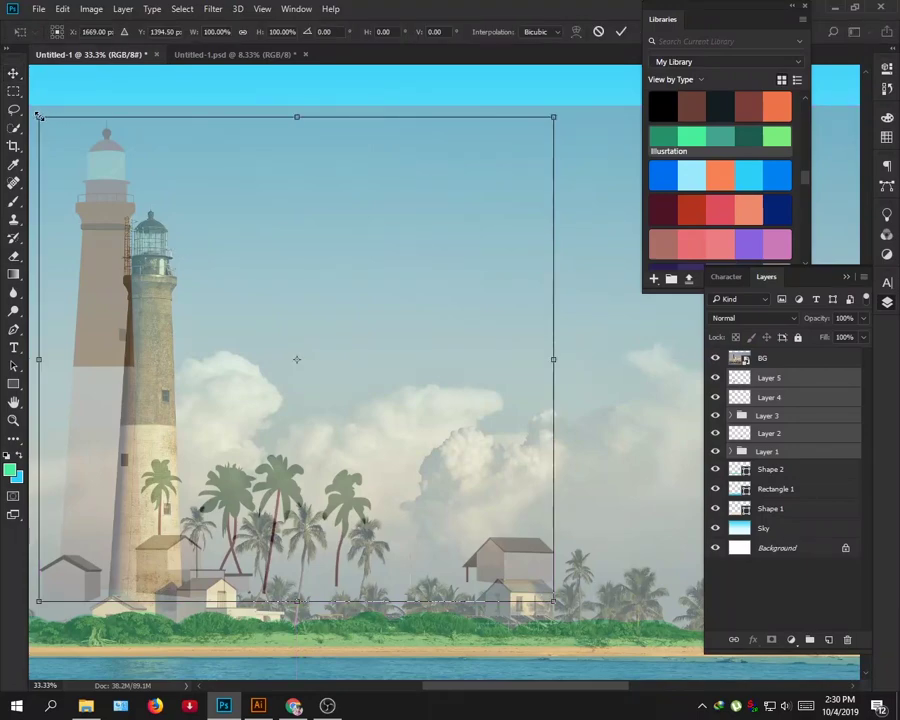
{"action": "left_click_drag", "start_coordinate": [38, 116], "coordinate": [106, 181]}
{"action": "left_click_drag", "start_coordinate": [305, 333], "coordinate": [288, 355]}
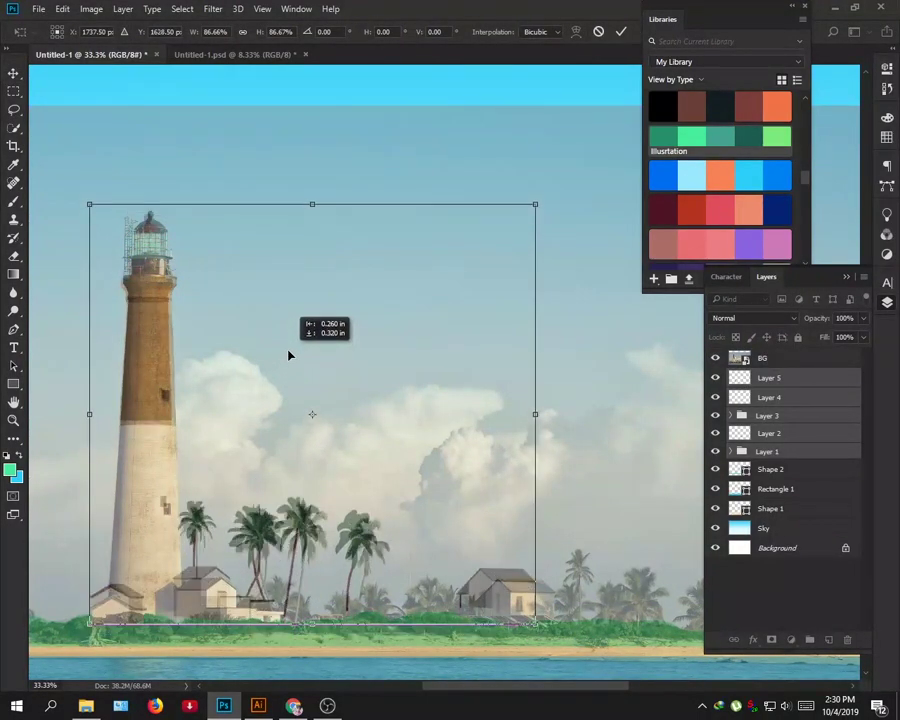
{"action": "left_click_drag", "start_coordinate": [535, 625], "coordinate": [551, 636]}
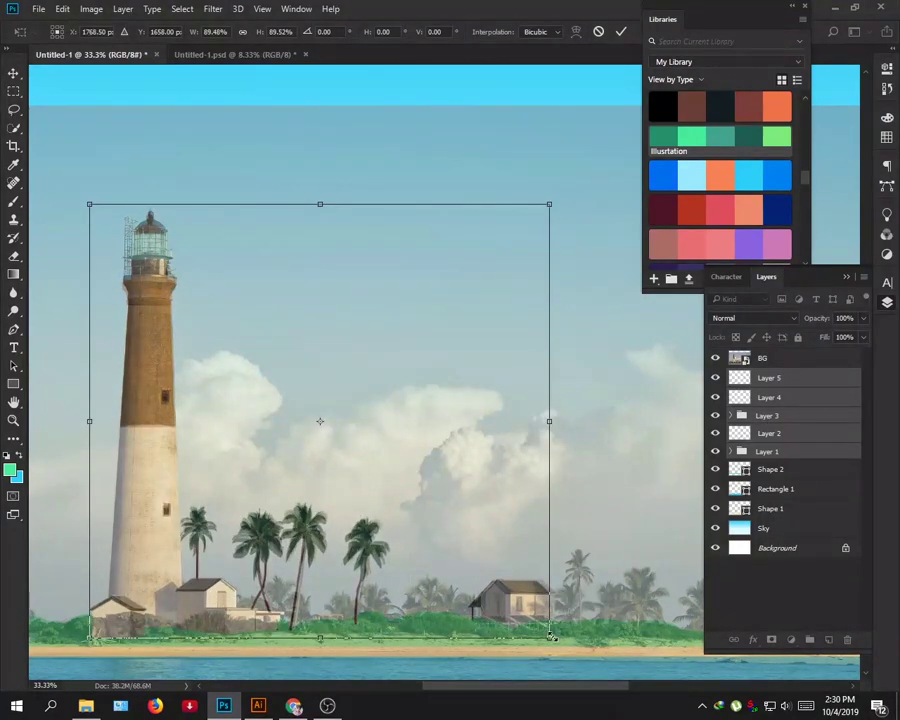
{"action": "key", "text": "Return"}
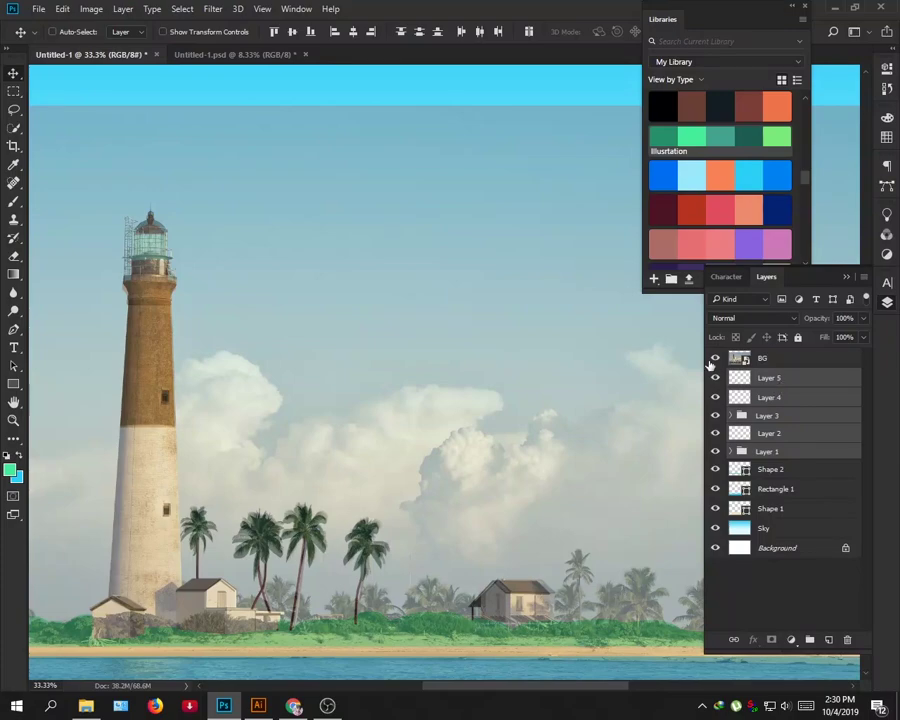
Hide the reference photo, group the five layers as Group 1, and move it below Shape 2.
{"action": "left_click", "coordinate": [715, 357]}
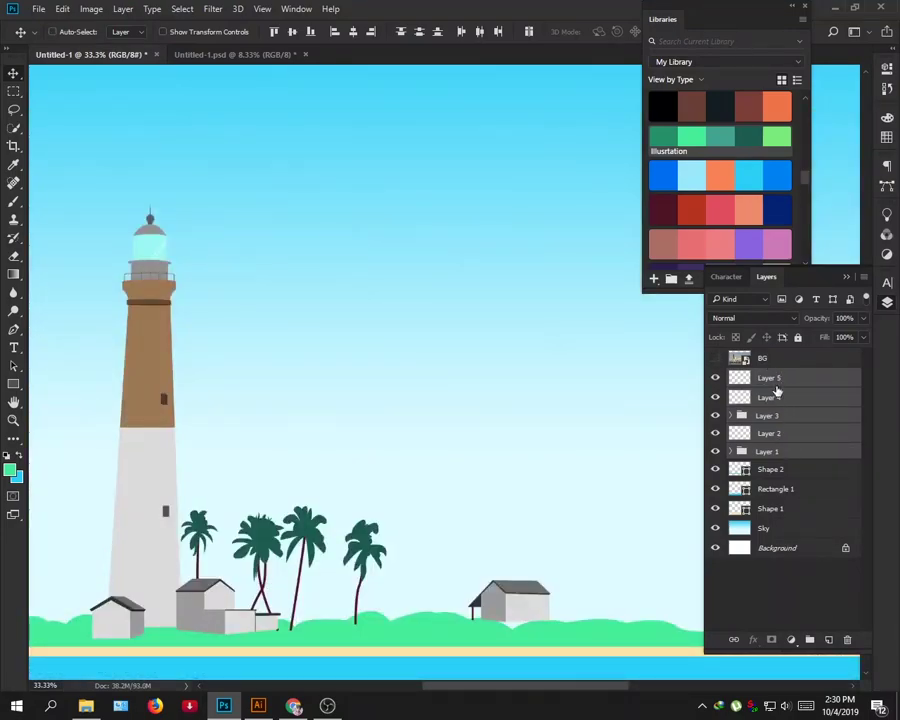
{"action": "key", "text": "ctrl+g"}
{"action": "mouse_move", "coordinate": [770, 383]}
{"action": "left_mouse_down"}
{"action": "mouse_move", "coordinate": [810, 427]}
{"action": "mouse_move", "coordinate": [806, 403]}
{"action": "mouse_move", "coordinate": [810, 411]}
{"action": "left_mouse_up"}
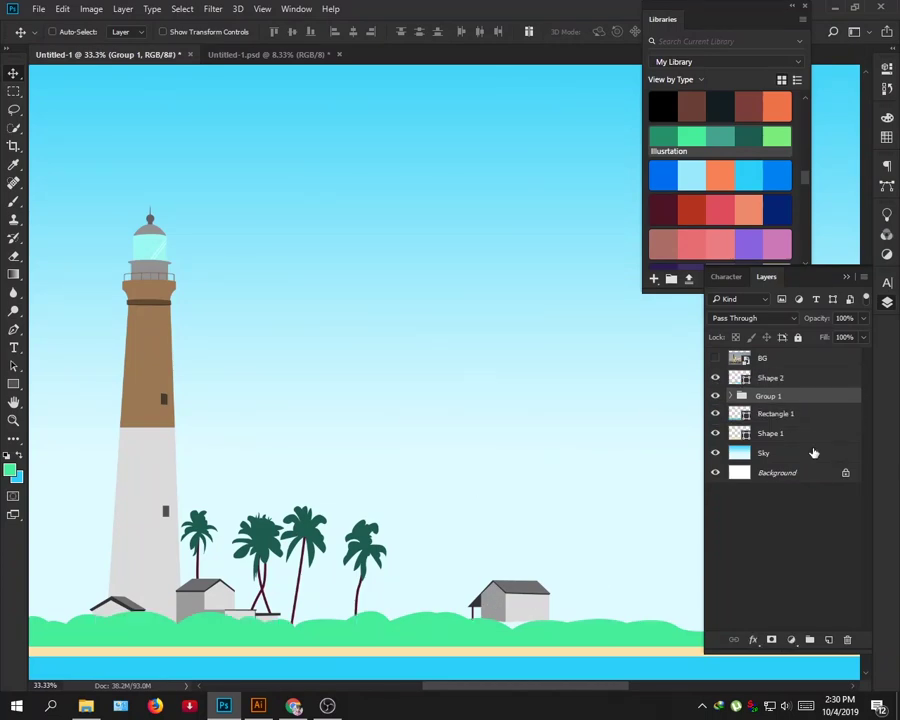
Recolour the Shape 2 bush-line from mint to a deeper library green.
{"action": "left_click", "coordinate": [724, 381]}
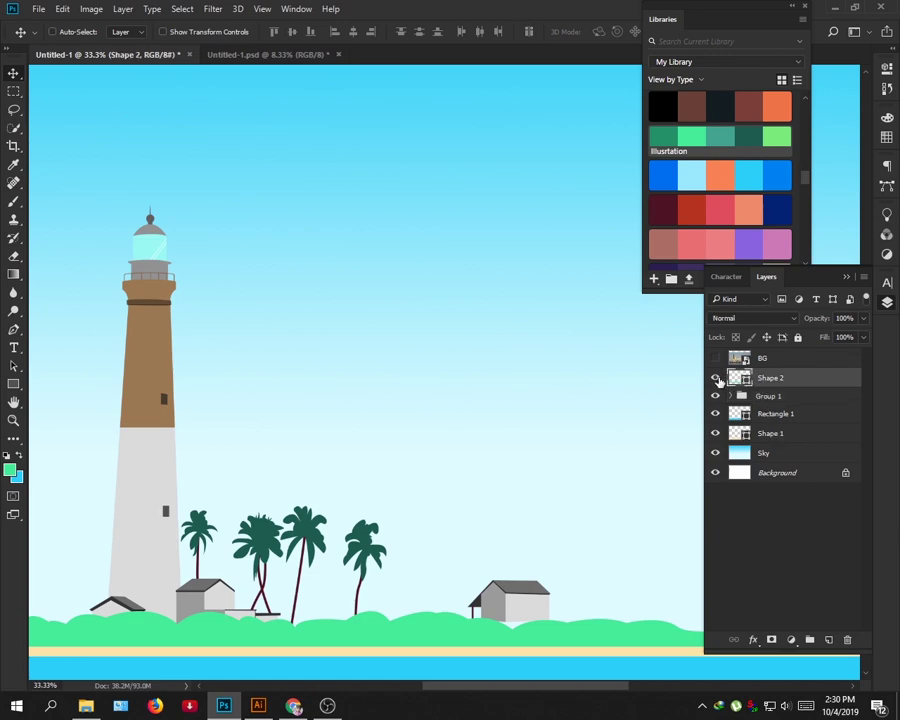
{"action": "left_click", "coordinate": [718, 140]}
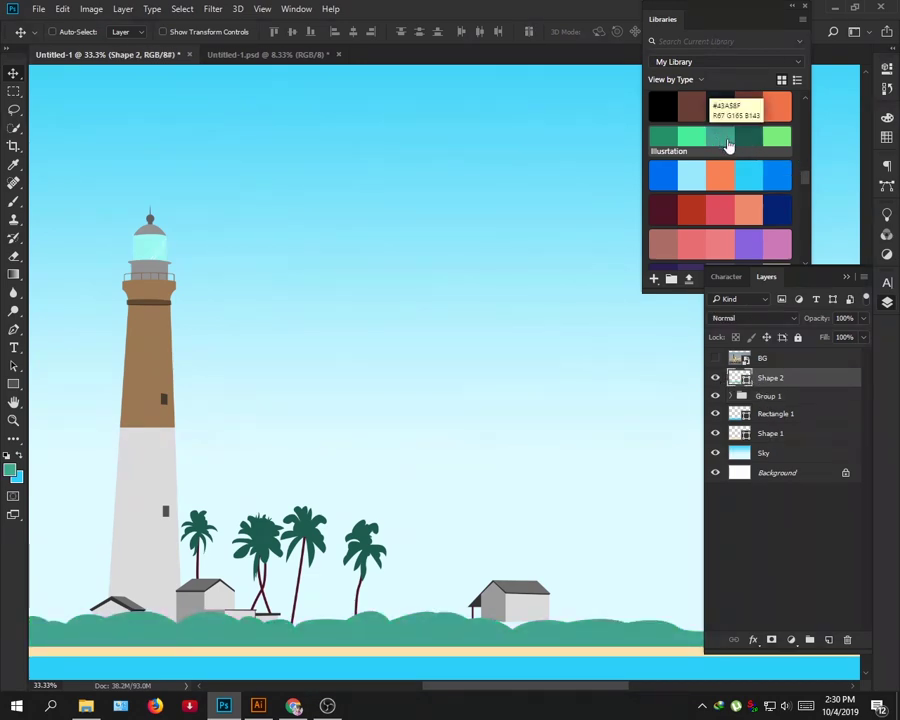
{"action": "left_click", "coordinate": [665, 140]}
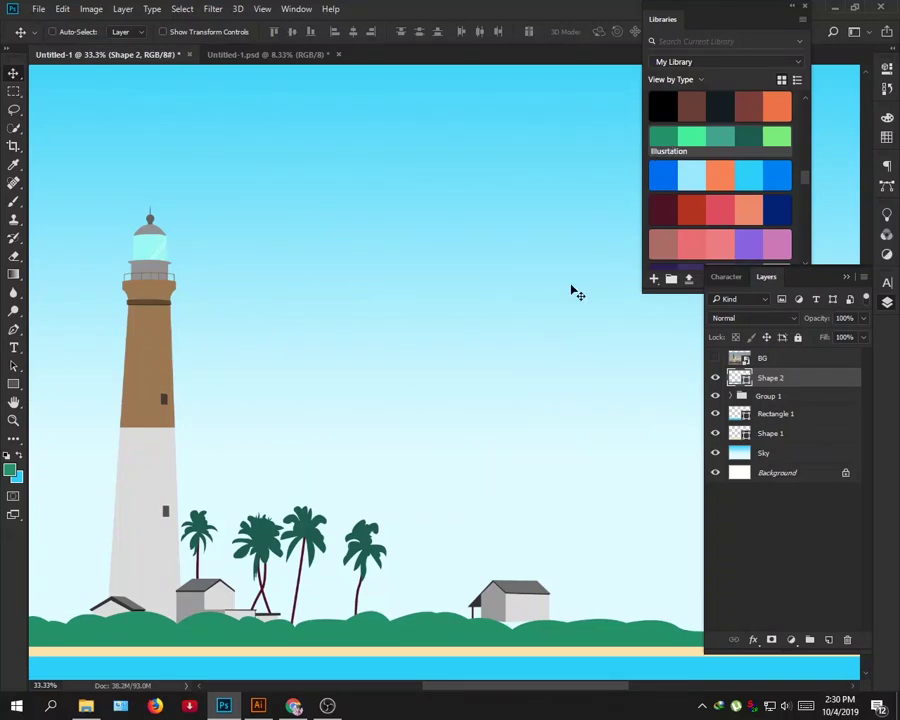
{"action": "key", "text": "a"}
{"action": "key", "text": "v"}
{"action": "key", "text": "j"}
{"action": "key", "text": "h"}
{"action": "mouse_move", "coordinate": [202, 350]}
{"action": "left_mouse_down"}
{"action": "mouse_move", "coordinate": [362, 352]}
{"action": "mouse_move", "coordinate": [422, 416]}
{"action": "mouse_move", "coordinate": [412, 438]}
{"action": "mouse_move", "coordinate": [378, 453]}
{"action": "left_mouse_up"}
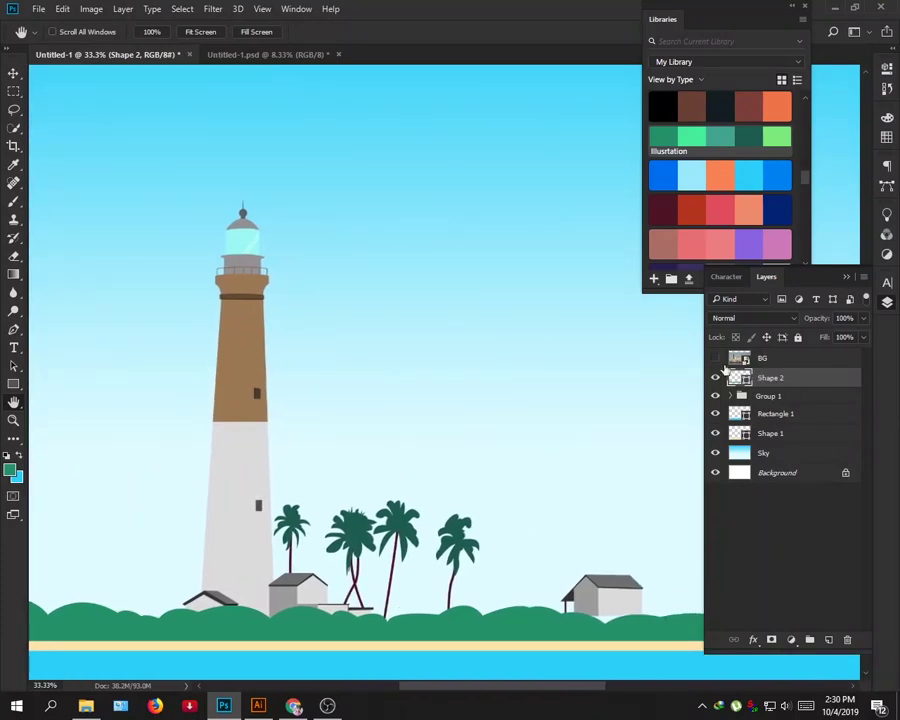
Show the reference photo and pen-trace the right-side bush mounds as a closed Shape 3.
{"action": "left_click", "coordinate": [715, 358]}
{"action": "left_click_drag", "start_coordinate": [434, 591], "coordinate": [206, 540]}
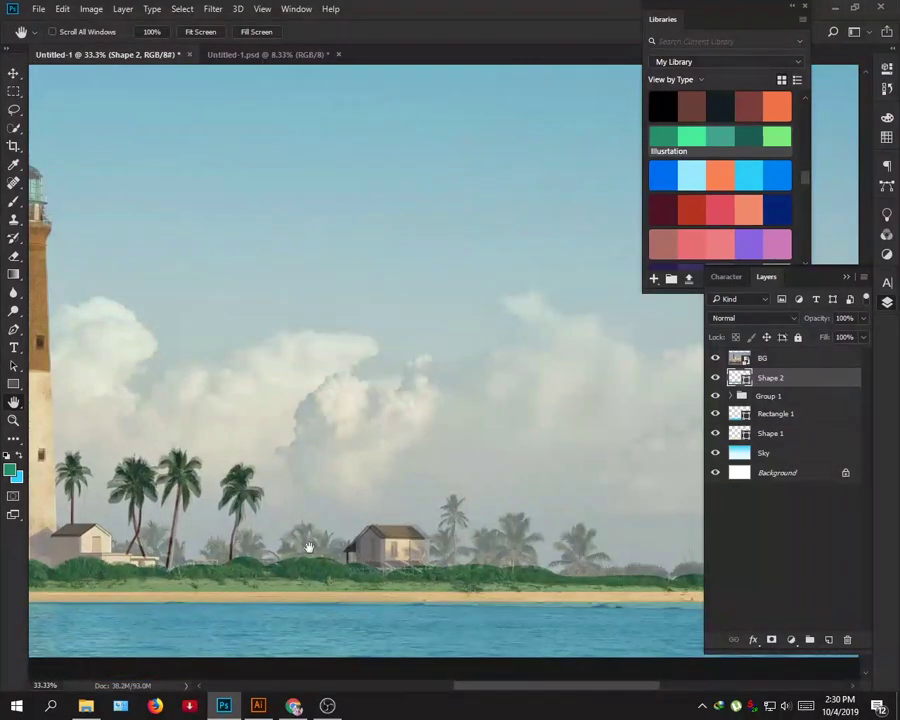
{"action": "left_click_drag", "start_coordinate": [308, 540], "coordinate": [161, 518]}
{"action": "left_click_drag", "start_coordinate": [462, 528], "coordinate": [390, 526]}
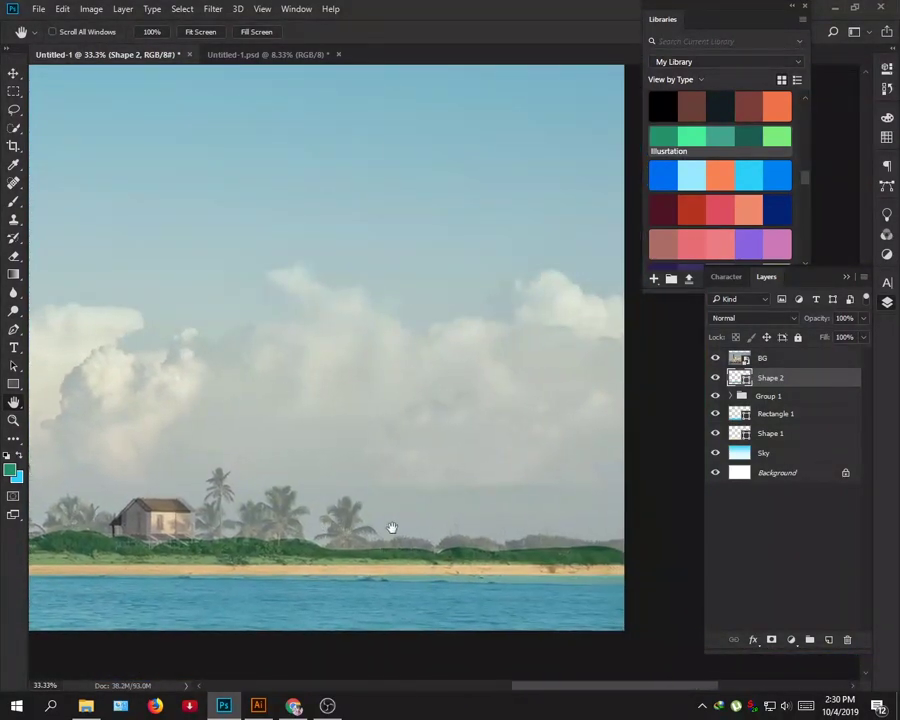
{"action": "key", "text": "p"}
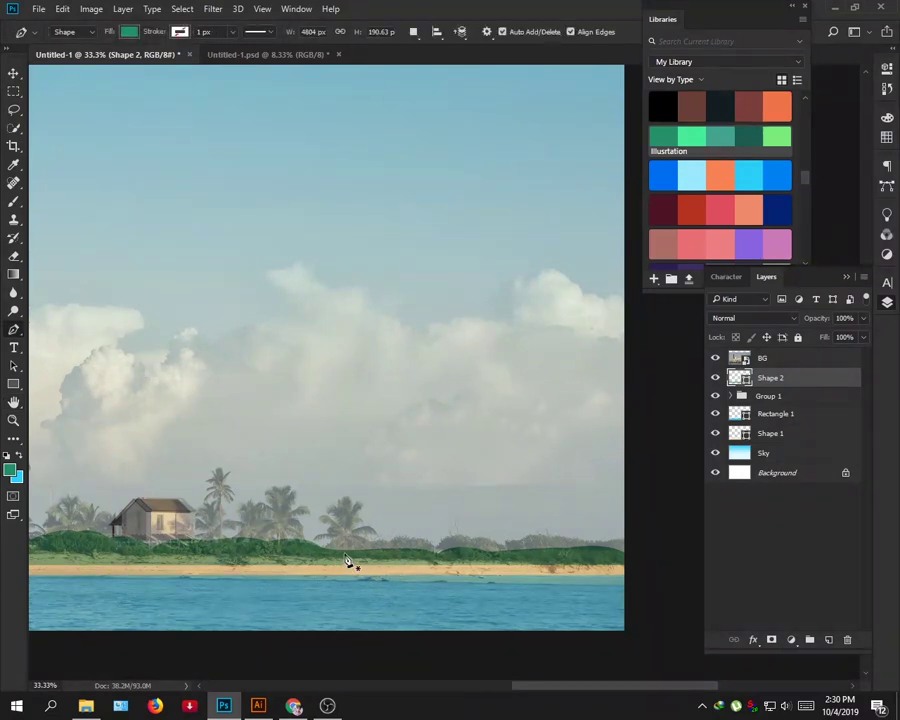
{"action": "left_click", "coordinate": [343, 555]}
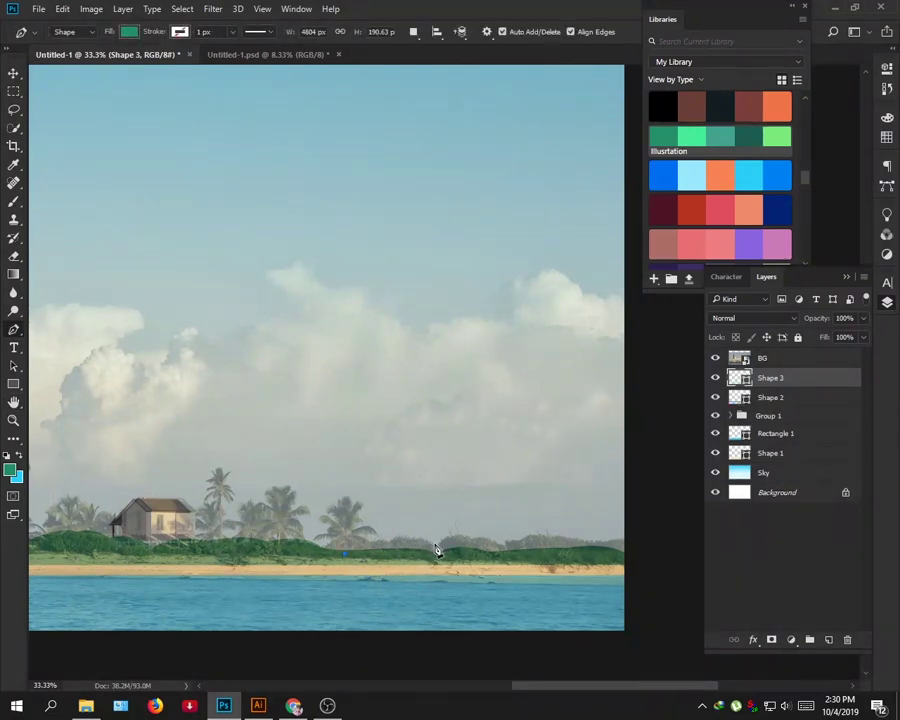
{"action": "mouse_move", "coordinate": [434, 543]}
{"action": "left_mouse_down"}
{"action": "mouse_move", "coordinate": [485, 559]}
{"action": "mouse_move", "coordinate": [533, 553]}
{"action": "left_mouse_up"}
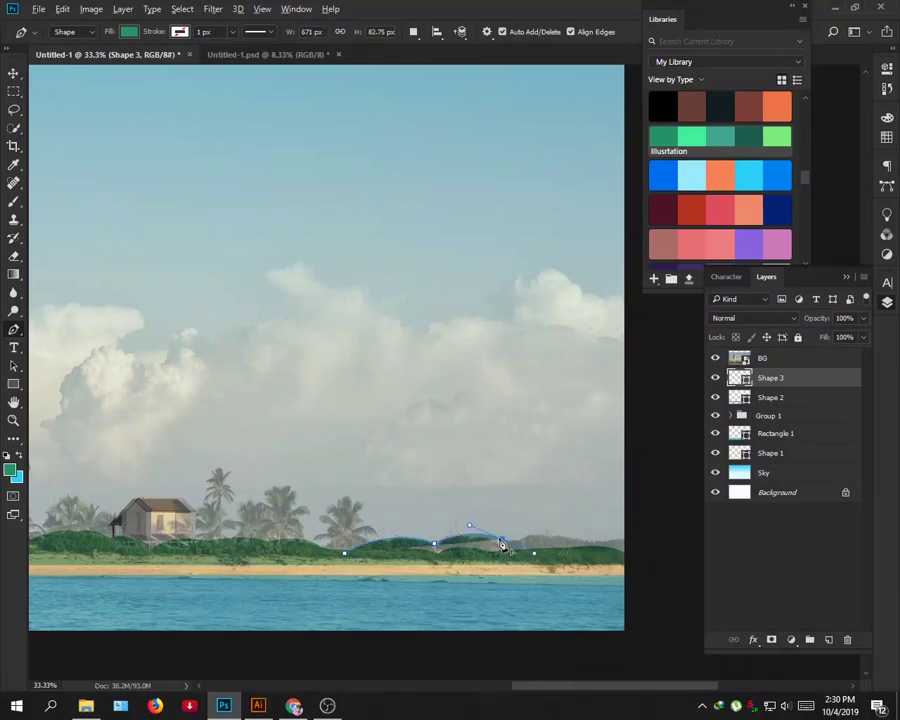
{"action": "left_click_drag", "start_coordinate": [590, 540], "coordinate": [676, 557]}
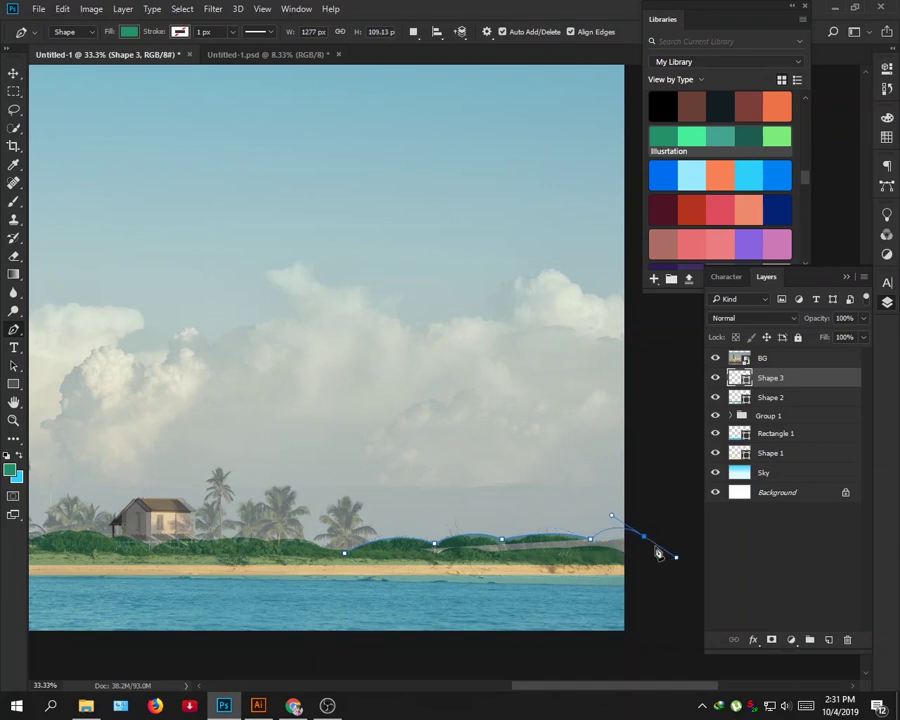
{"action": "left_click", "coordinate": [644, 538], "text": "alt"}
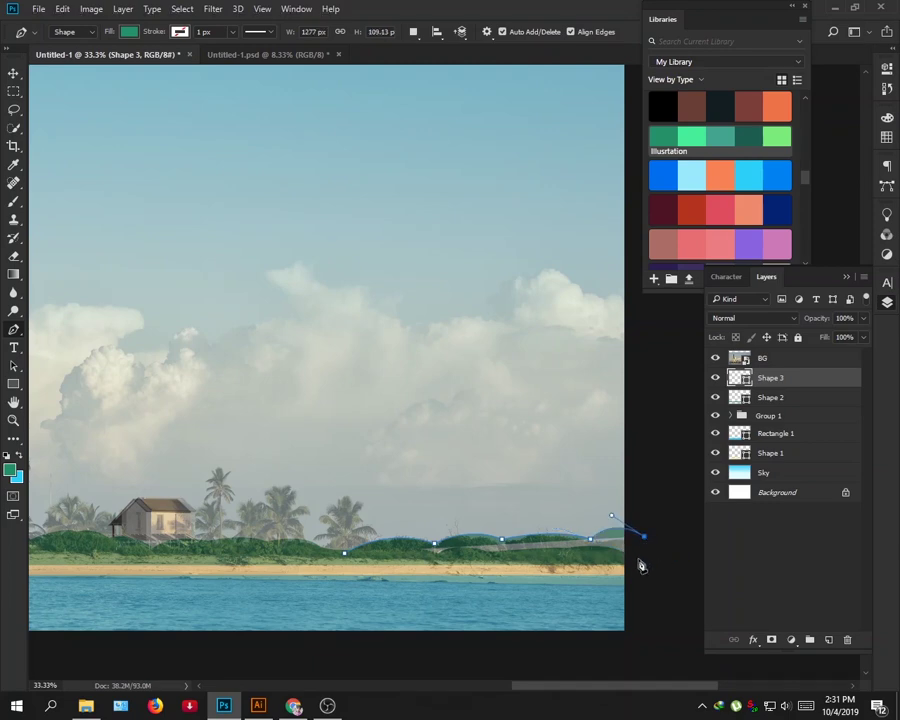
{"action": "left_click", "coordinate": [643, 557]}
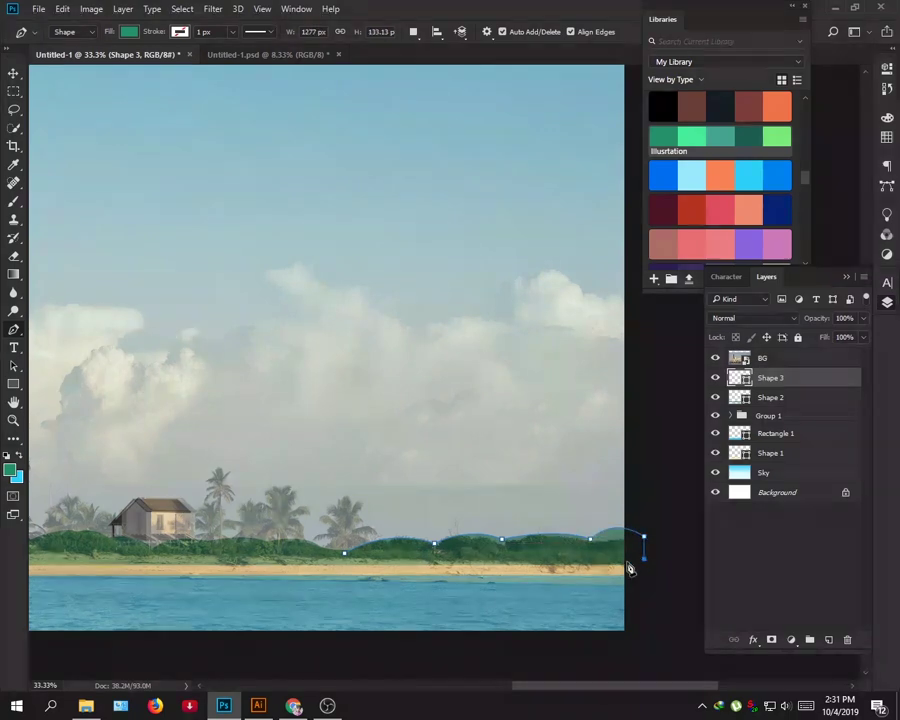
{"action": "left_click", "coordinate": [344, 557]}
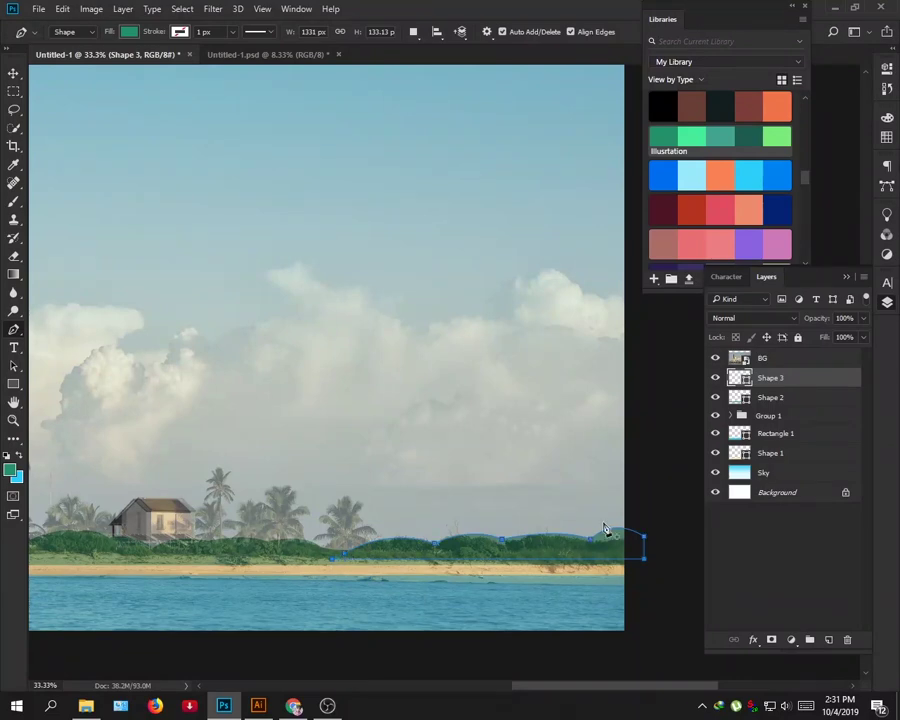
Hide the photo, fill Shape 3 a darker green, and place it beneath Shape 2.
{"action": "left_click", "coordinate": [715, 358]}
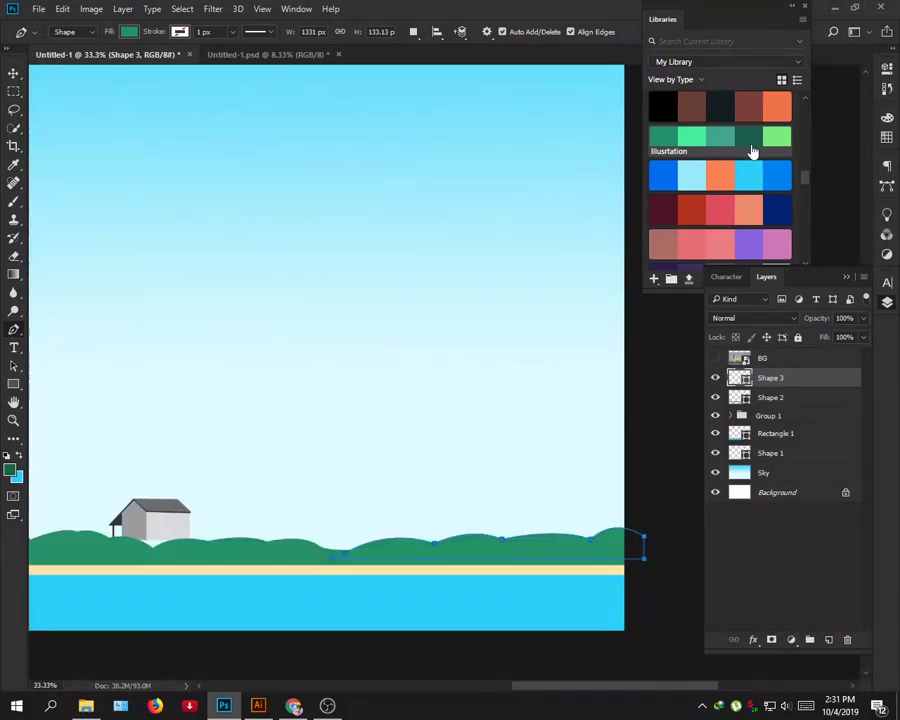
{"action": "left_click", "coordinate": [750, 137]}
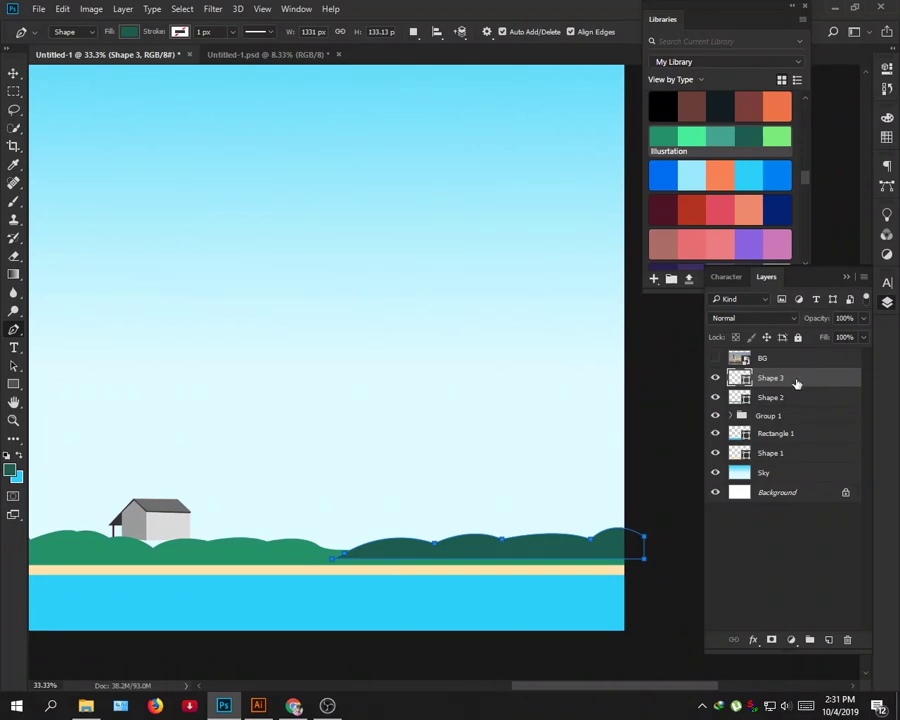
{"action": "left_click_drag", "start_coordinate": [793, 380], "coordinate": [800, 404]}
{"action": "key", "text": "a"}
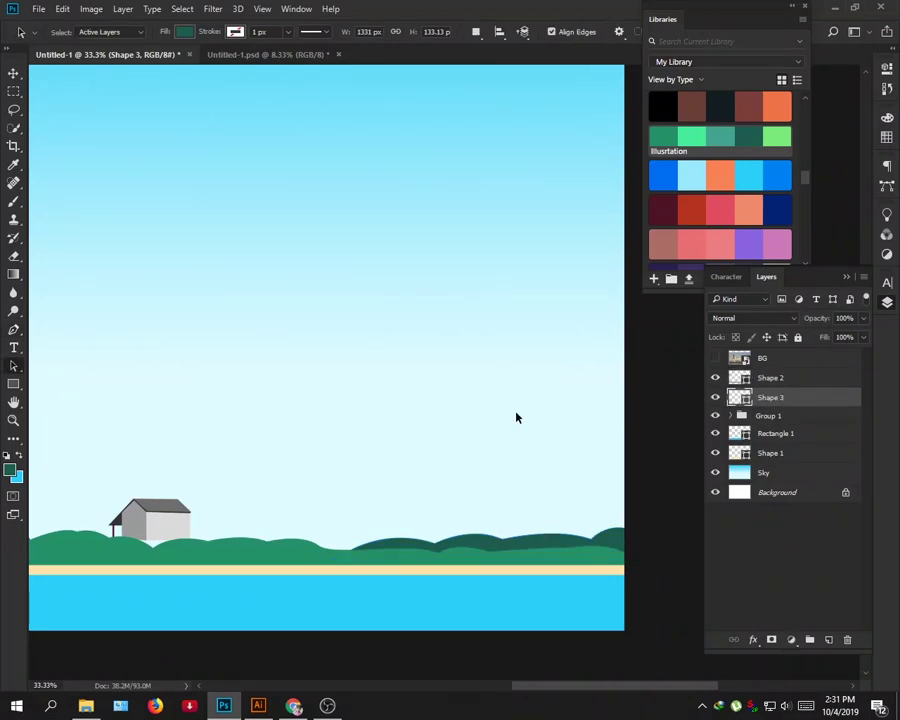
{"action": "key", "text": "j"}
{"action": "key", "text": "h"}
{"action": "left_click_drag", "start_coordinate": [244, 478], "coordinate": [416, 482]}
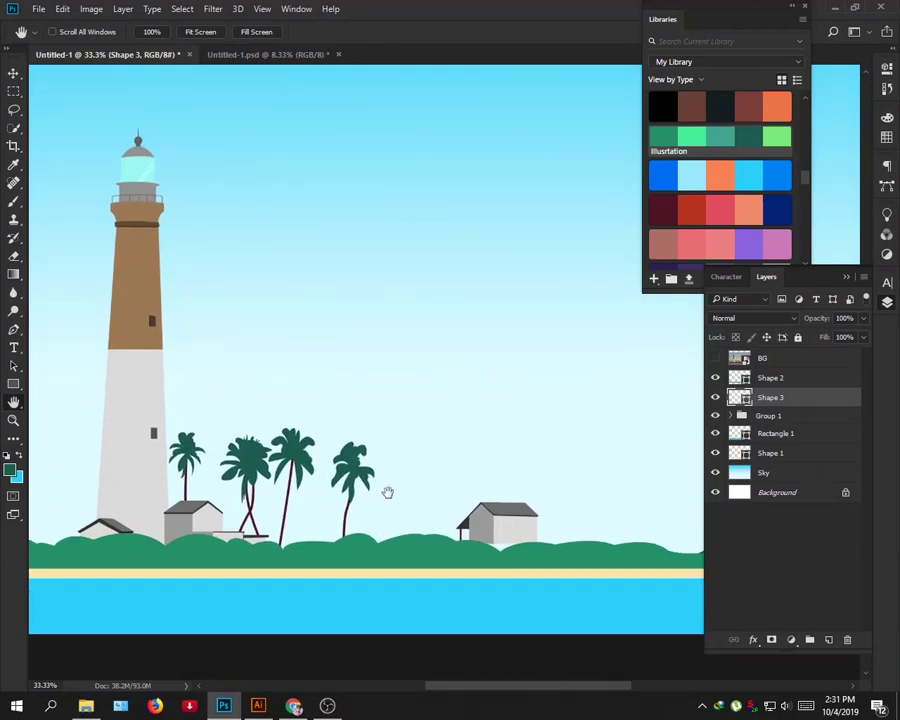
Zoom in on the lighthouse top, then fit the whole scene back in view.
{"action": "scroll", "coordinate": [400, 498], "scroll_direction": "down", "scroll_amount": 2}
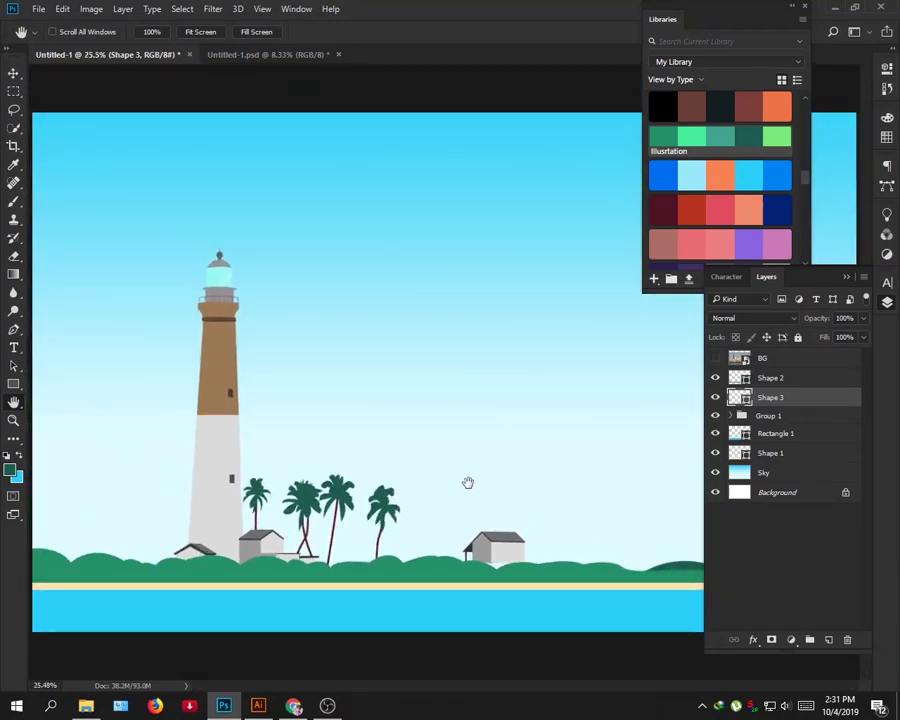
{"action": "key", "text": "z"}
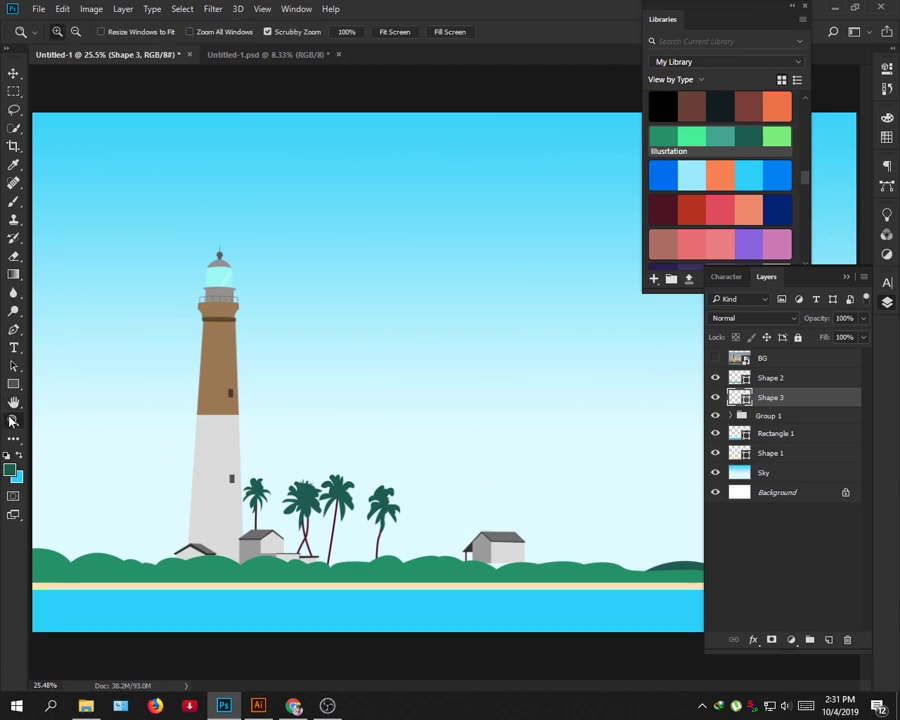
{"action": "mouse_move", "coordinate": [200, 210]}
{"action": "left_mouse_down"}
{"action": "mouse_move", "coordinate": [199, 342]}
{"action": "mouse_move", "coordinate": [207, 343]}
{"action": "left_mouse_up"}
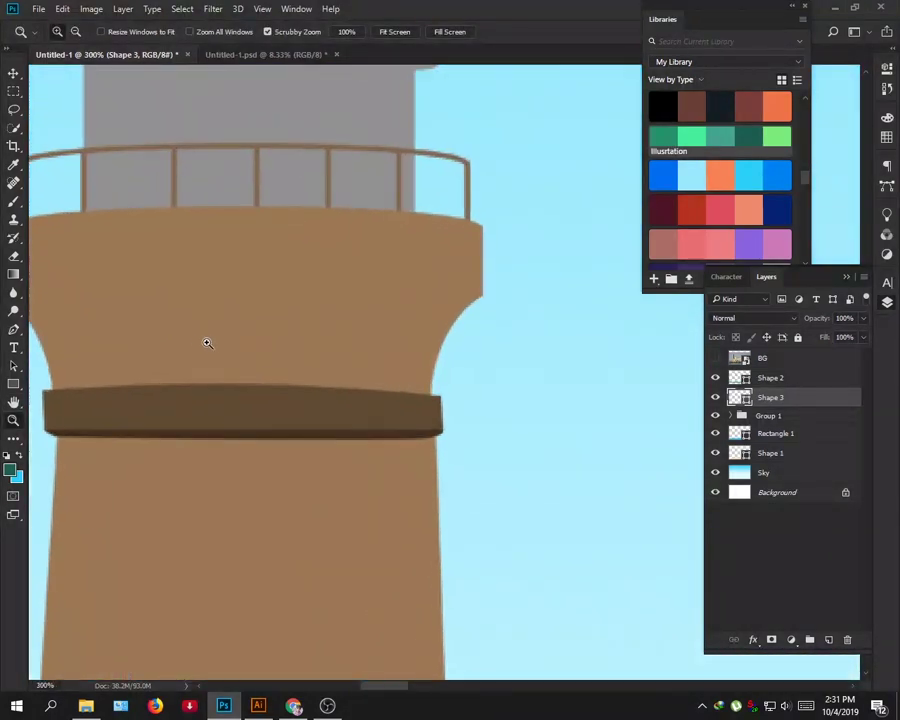
{"action": "key", "text": "ctrl+0"}
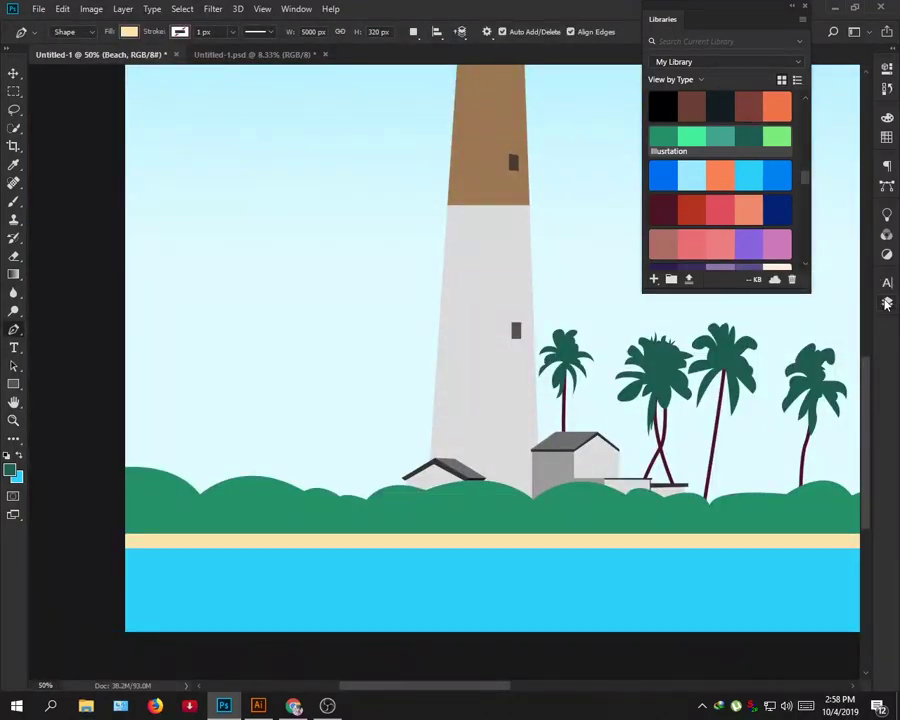
{"action": "left_click", "coordinate": [886, 303]}
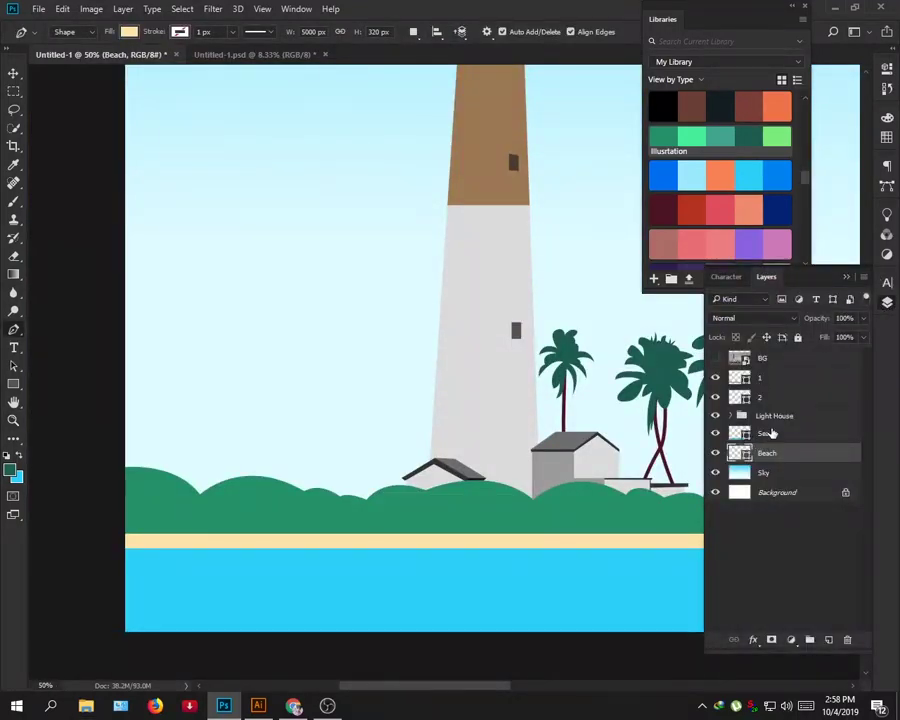
Above the Sea layer, pen-draw a closed wave shape along the top of the sea, just below the sand.
{"action": "left_click", "coordinate": [770, 433]}
{"action": "key", "text": "Return"}
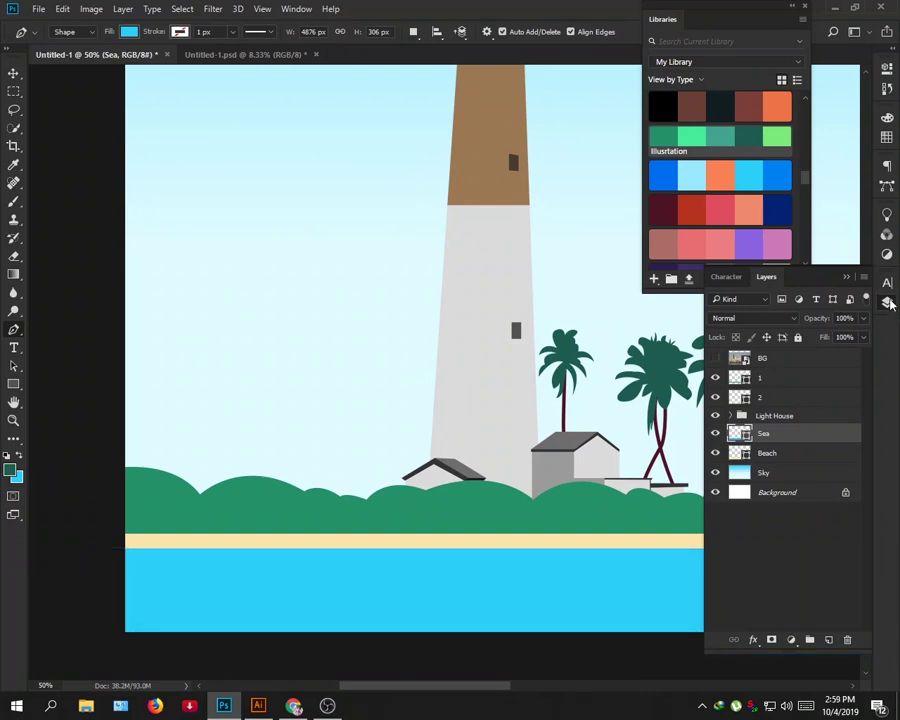
{"action": "left_click", "coordinate": [117, 543]}
{"action": "left_click", "coordinate": [674, 543]}
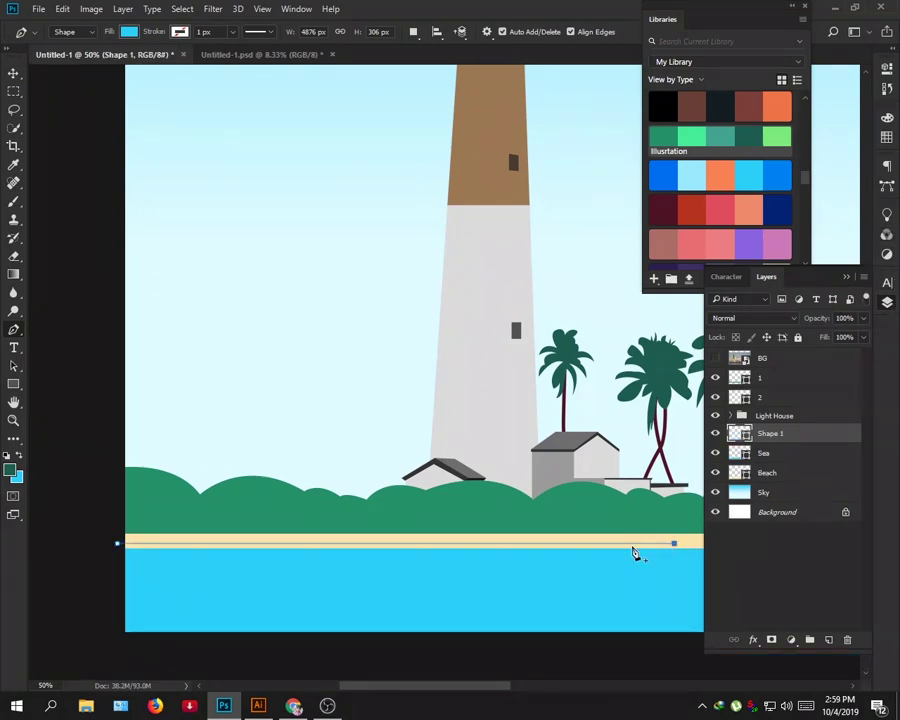
{"action": "left_click", "coordinate": [377, 554]}
{"action": "left_click", "coordinate": [677, 553]}
{"action": "left_click_drag", "start_coordinate": [671, 566], "coordinate": [553, 566]}
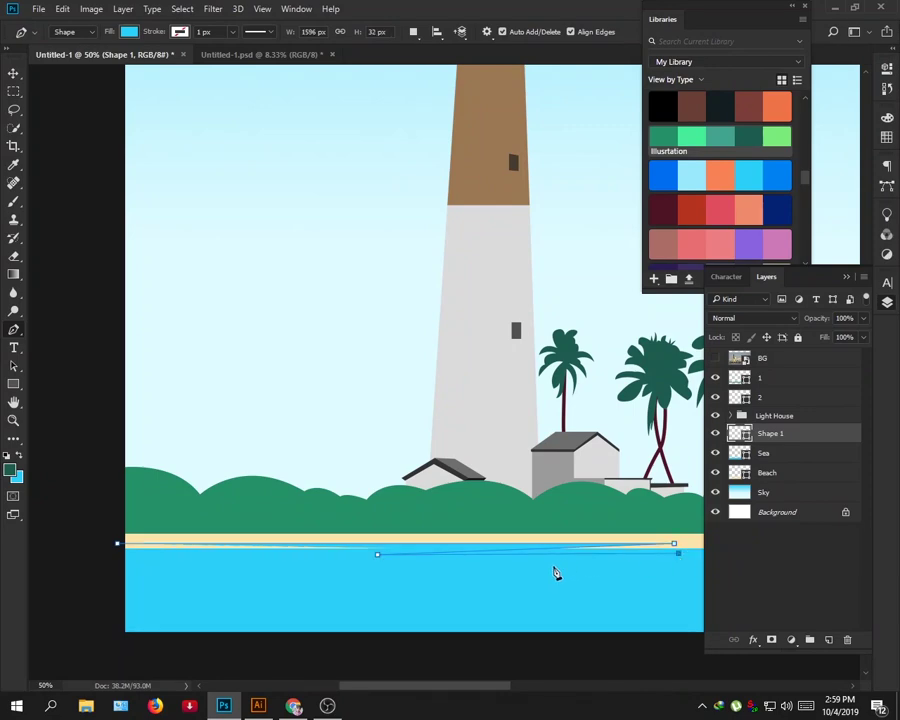
{"action": "left_click_drag", "start_coordinate": [286, 576], "coordinate": [518, 589]}
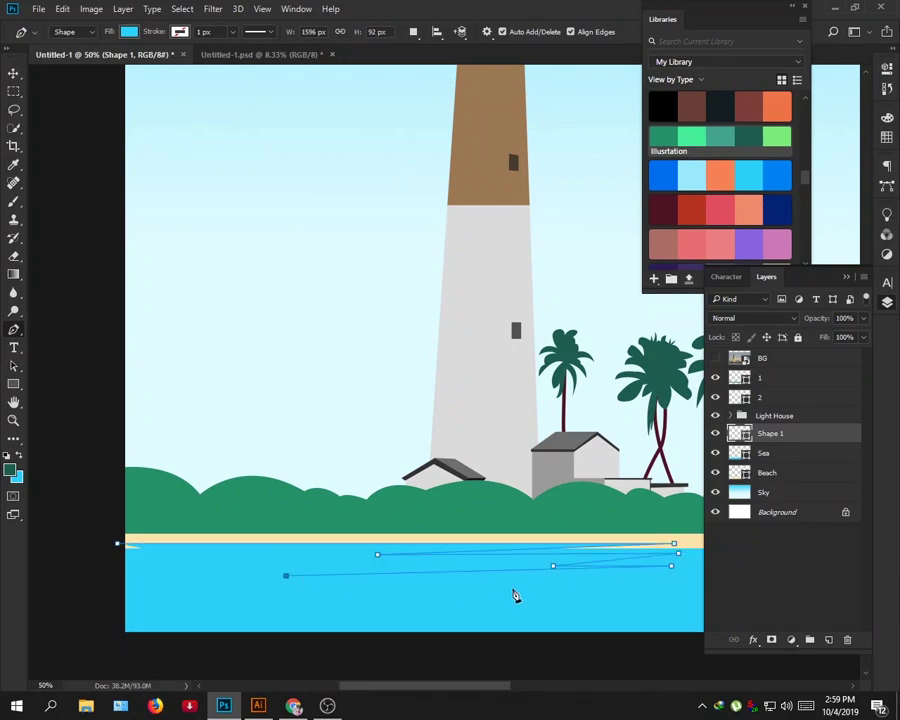
{"action": "left_click", "coordinate": [93, 574]}
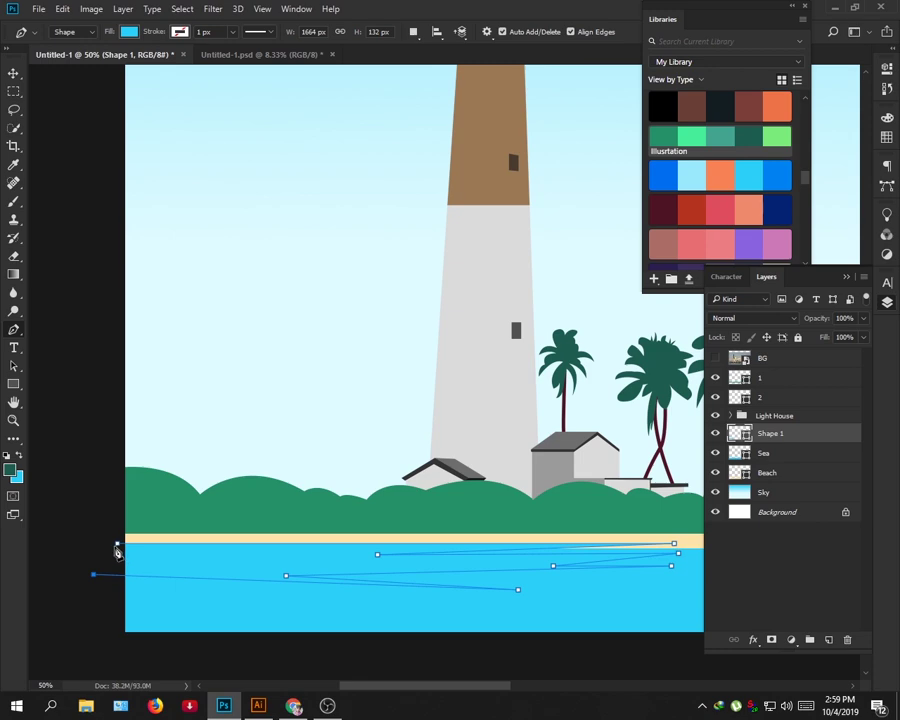
{"action": "left_click", "coordinate": [117, 545]}
Clip the wave shape to the Sea layer and fill it light blue 70dffa.
{"action": "left_click_drag", "start_coordinate": [800, 444], "coordinate": [800, 452]}
{"action": "key", "text": "ctrl+z"}
{"action": "double_click", "coordinate": [740, 433]}
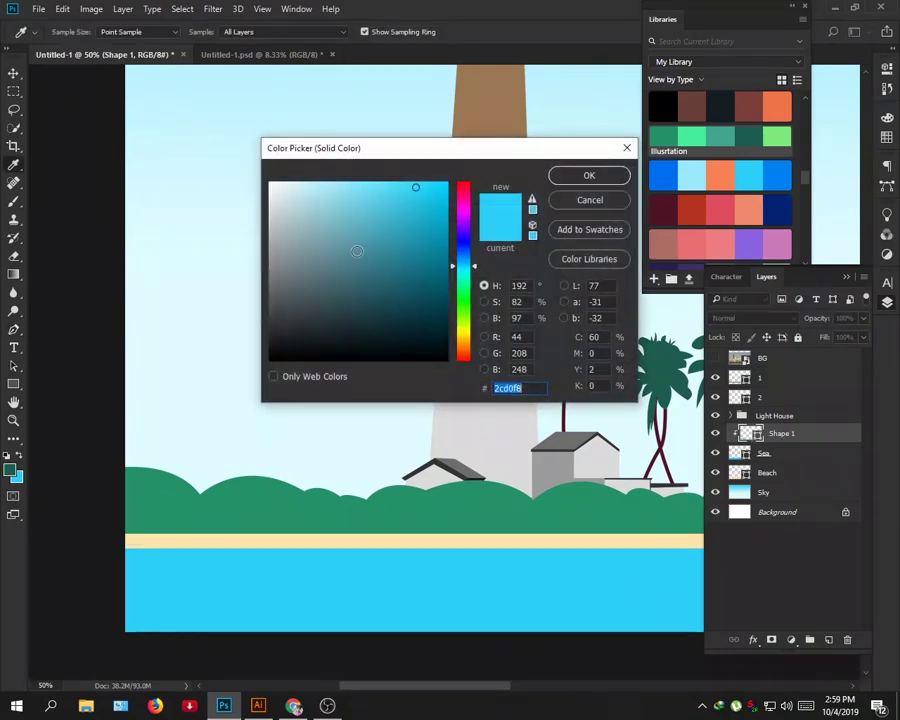
{"action": "left_click", "coordinate": [368, 186]}
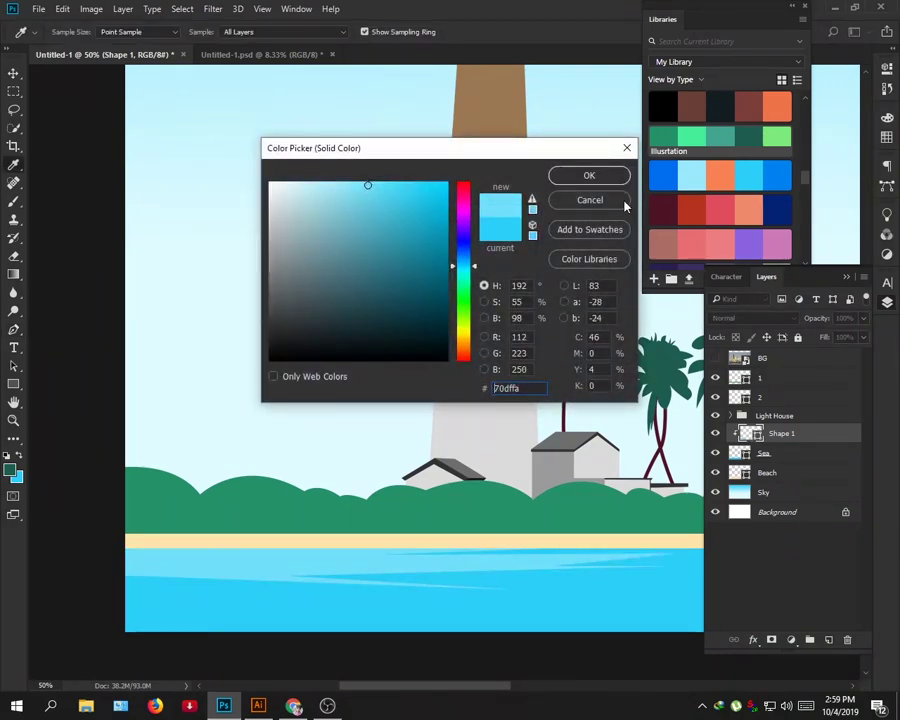
{"action": "key", "text": "Return"}
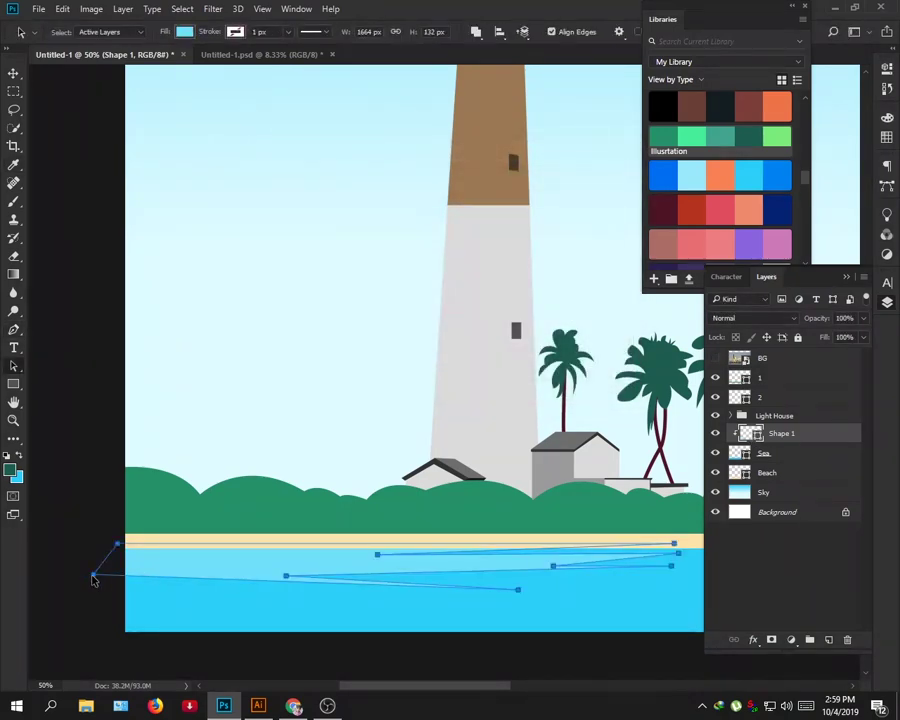
With Direct Selection, pull the first wave's left point down-left and shift its inner curve point left.
{"action": "key", "text": "p"}
{"action": "key", "text": "a"}
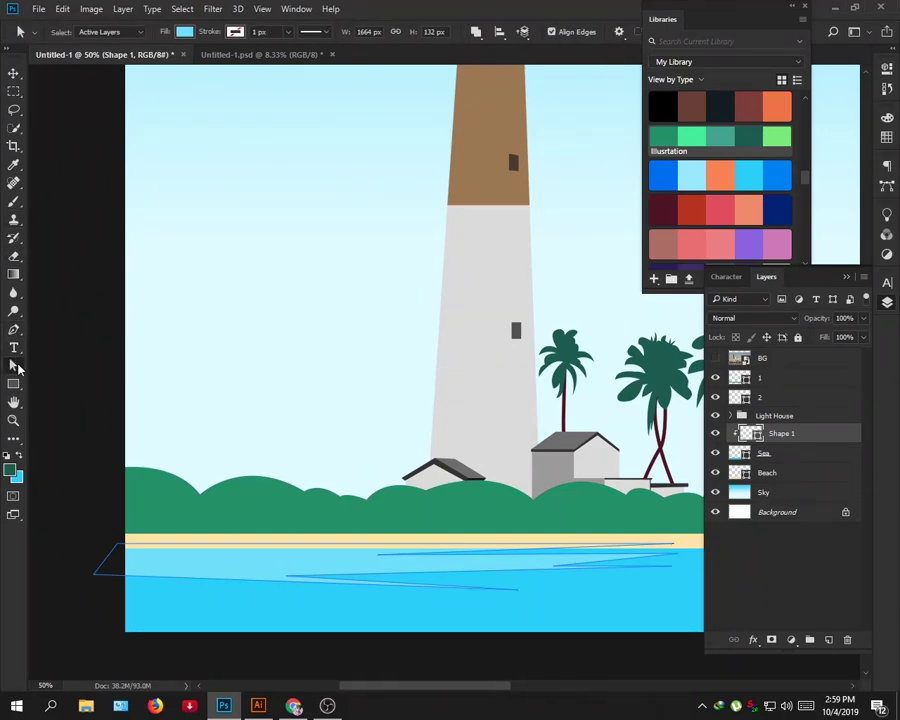
{"action": "right_click", "coordinate": [17, 367]}
{"action": "left_click", "coordinate": [50, 376]}
{"action": "left_click_drag", "start_coordinate": [92, 578], "coordinate": [60, 587]}
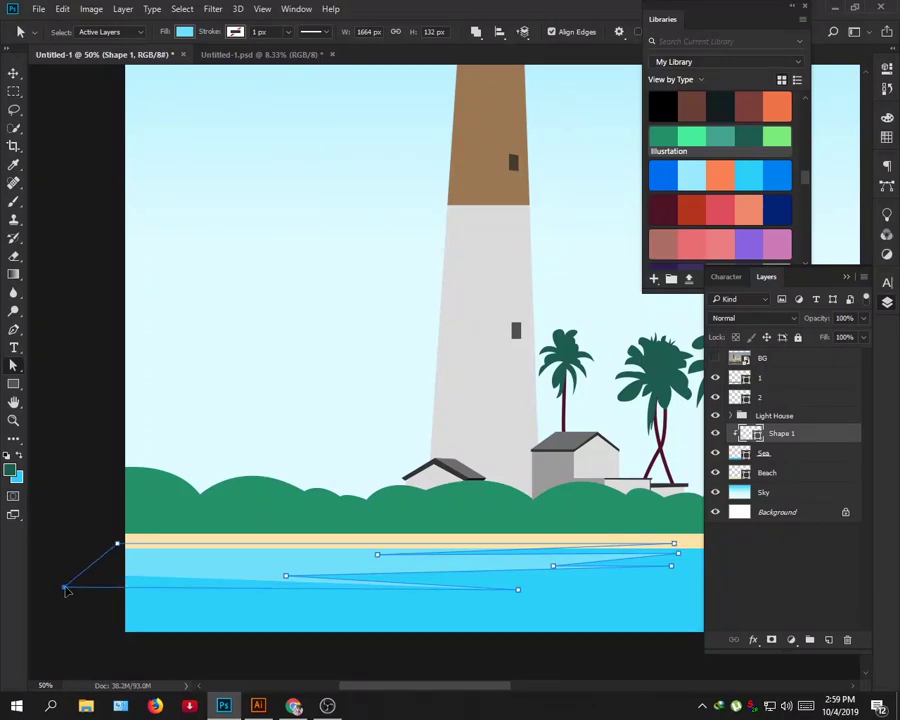
{"action": "left_click", "coordinate": [606, 587]}
{"action": "left_click", "coordinate": [553, 566]}
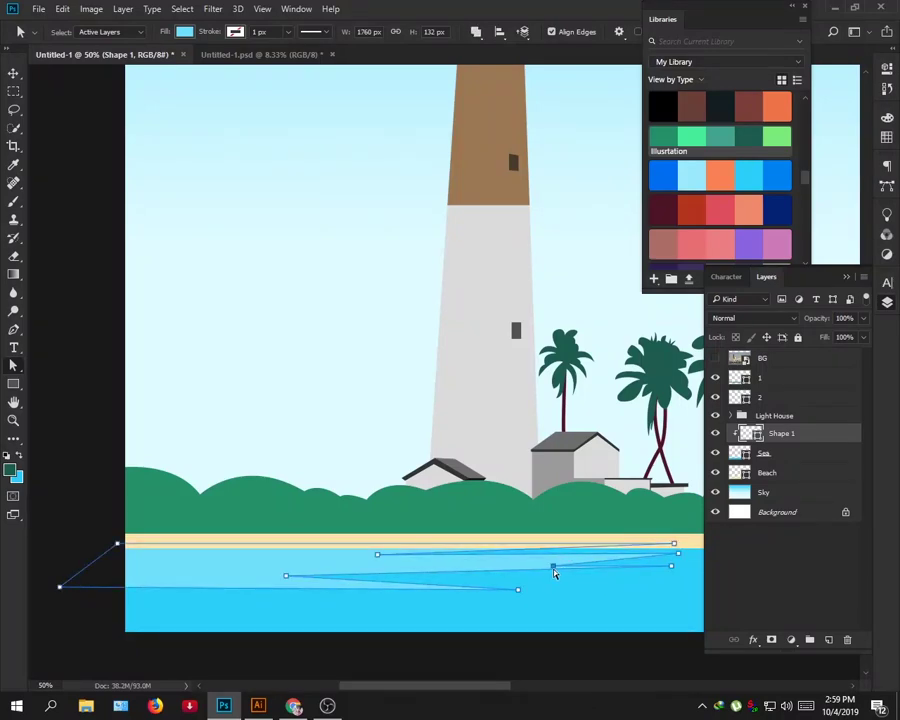
{"action": "left_click_drag", "start_coordinate": [553, 567], "coordinate": [517, 567]}
{"action": "left_click", "coordinate": [563, 607]}
{"action": "scroll", "coordinate": [558, 602], "scroll_direction": "down", "scroll_amount": 3}
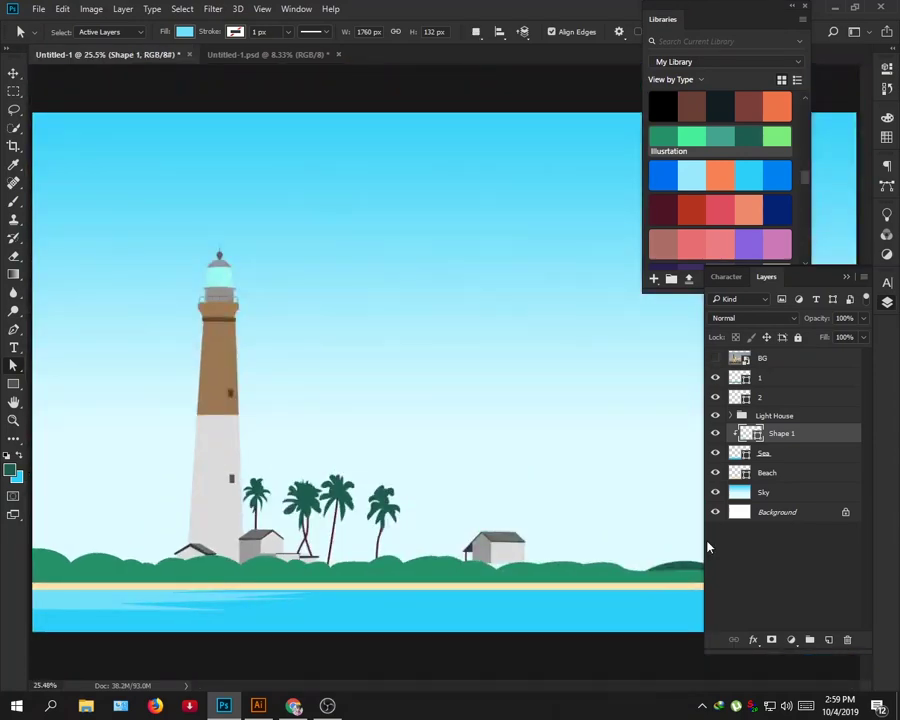
Start a second wave shape in the sea, extending it to the right canvas edge.
{"action": "key", "text": "F7"}
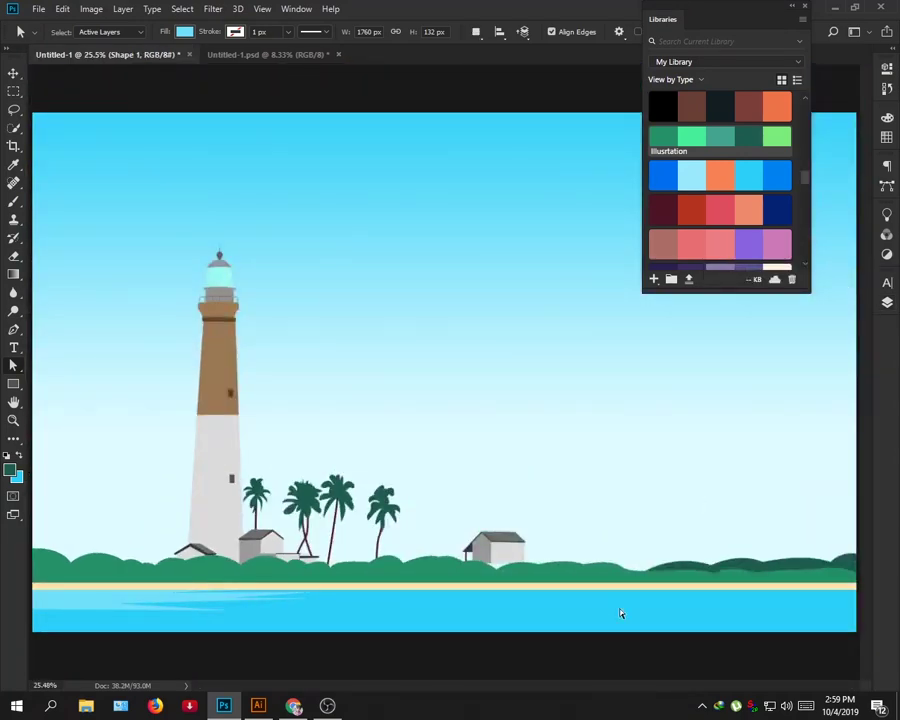
{"action": "key", "text": "p"}
{"action": "left_click", "coordinate": [495, 605]}
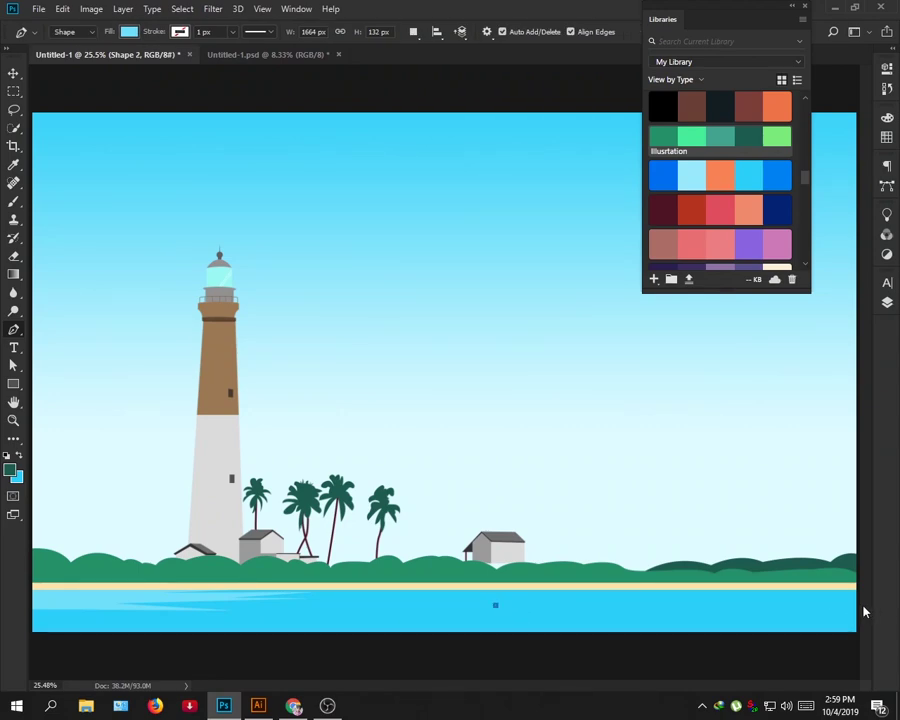
{"action": "left_click", "coordinate": [581, 606]}
{"action": "left_click", "coordinate": [529, 597]}
{"action": "left_click", "coordinate": [592, 595]}
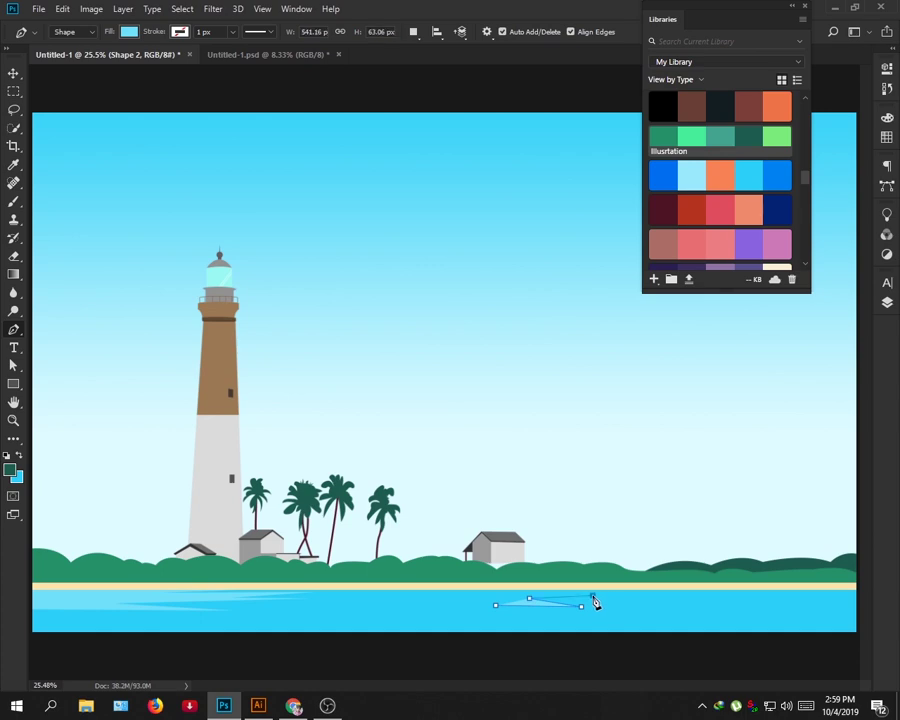
{"action": "left_click", "coordinate": [850, 577]}
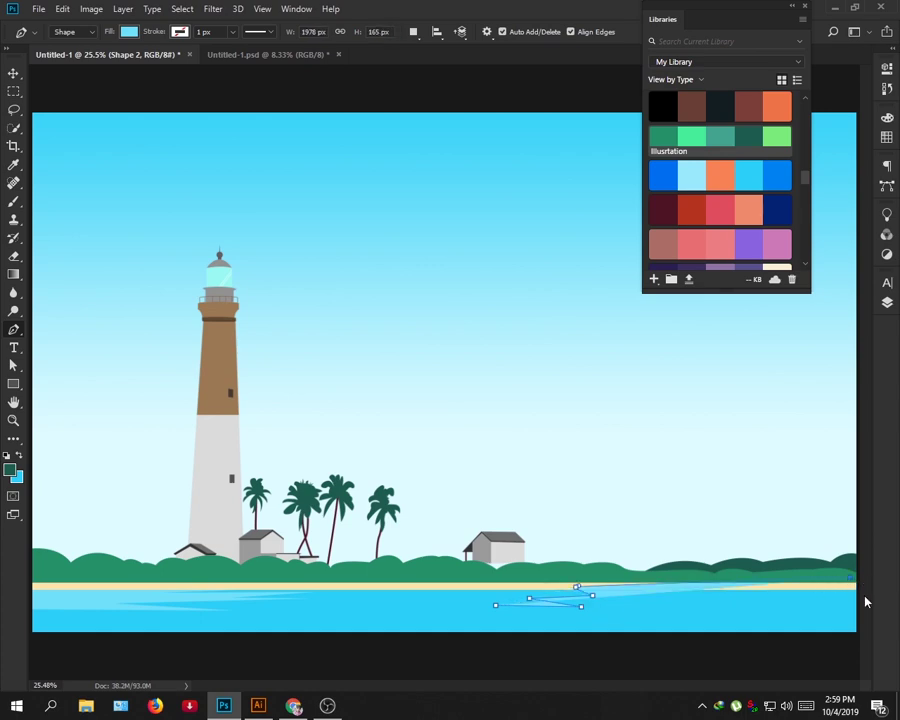
{"action": "left_click", "coordinate": [856, 600]}
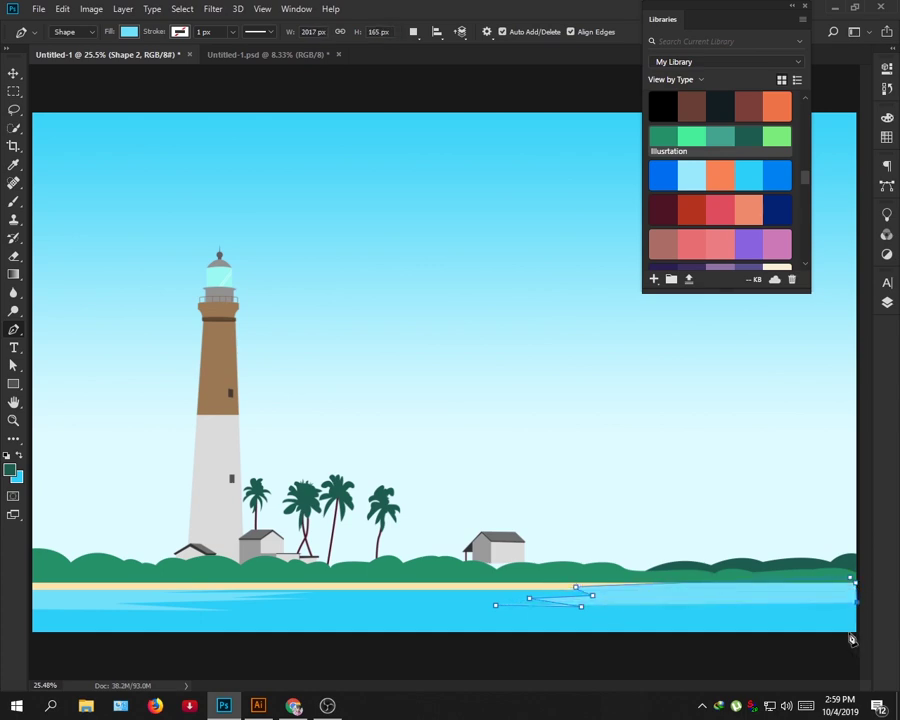
{"action": "left_click", "coordinate": [650, 597]}
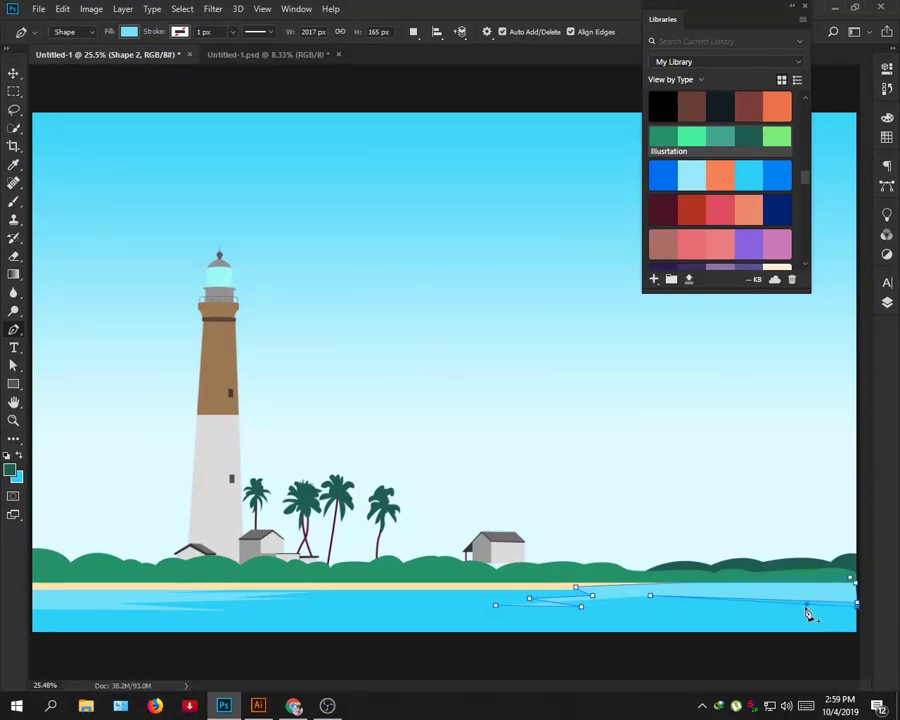
Finish the second wave's lower edge, stretching it far left, and clip it to Sea.
{"action": "left_click", "coordinate": [670, 612]}
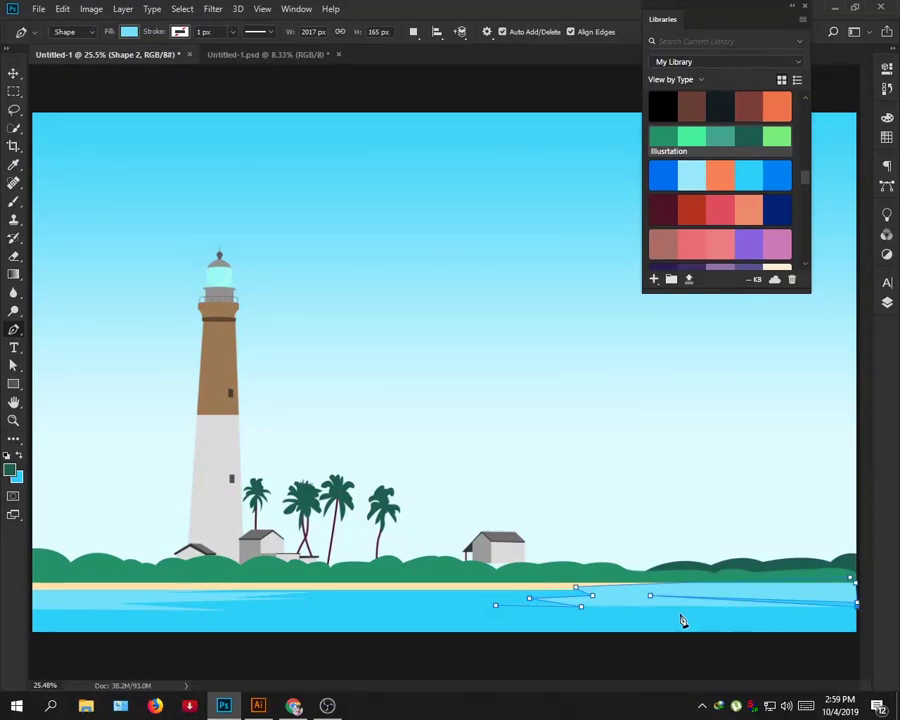
{"action": "left_click", "coordinate": [839, 618]}
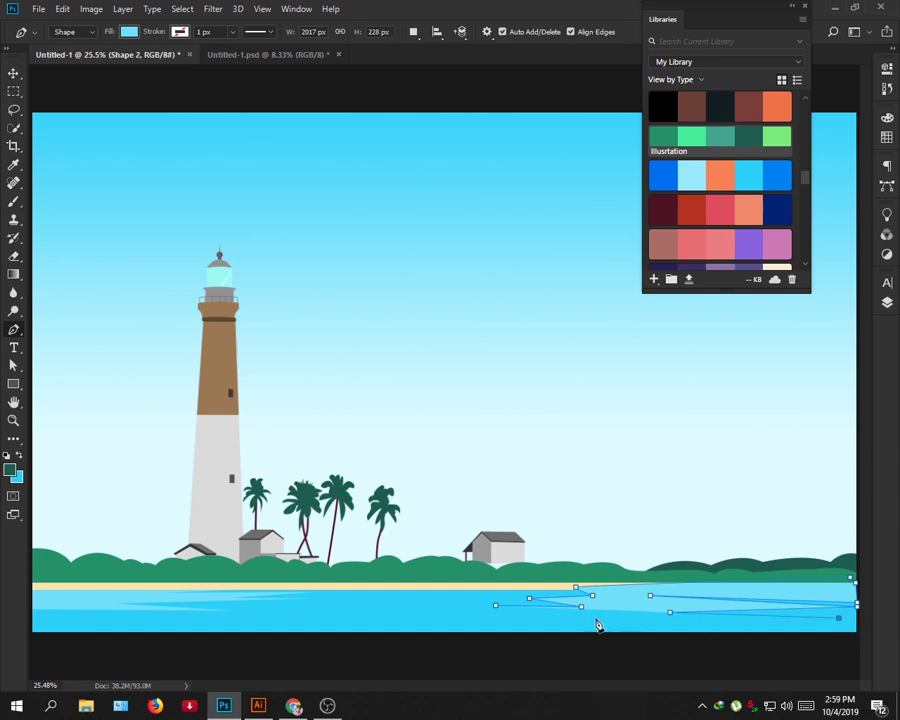
{"action": "left_click", "coordinate": [291, 625]}
{"action": "left_click", "coordinate": [601, 611]}
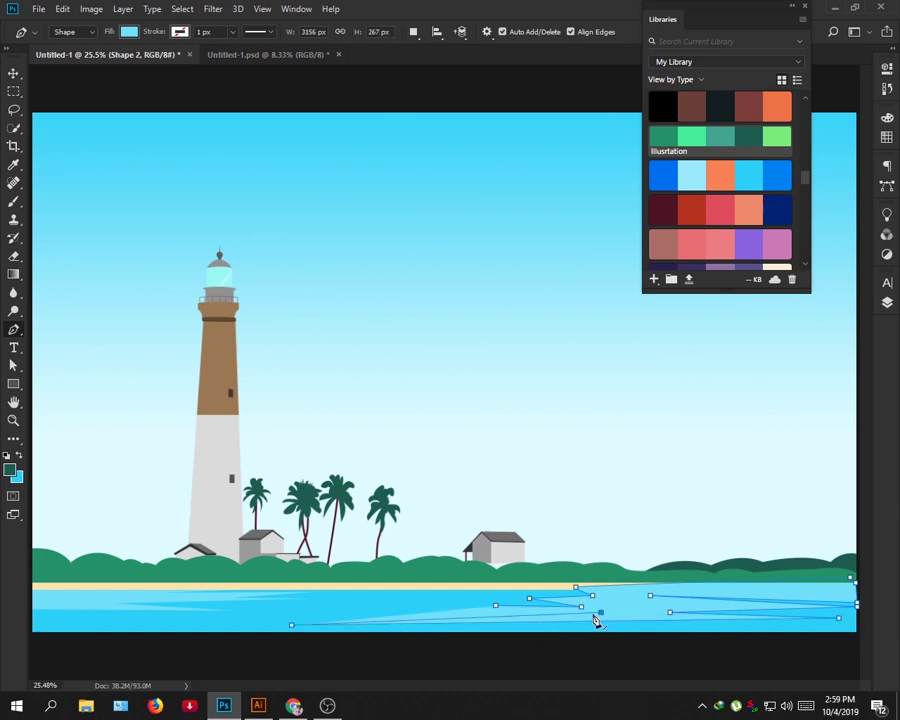
{"action": "left_click", "coordinate": [449, 610]}
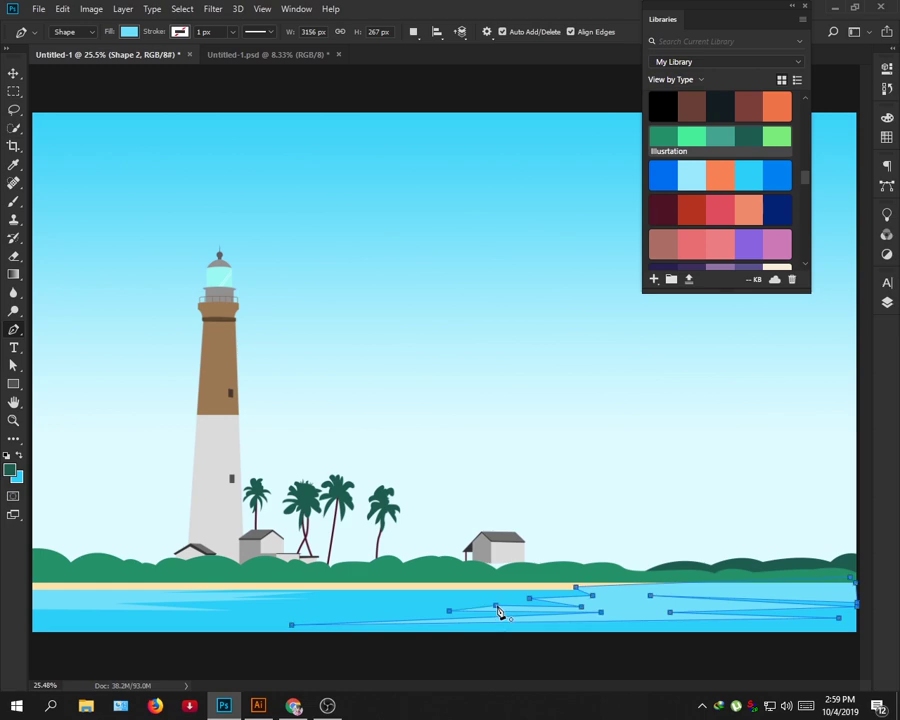
{"action": "left_click", "coordinate": [887, 304]}
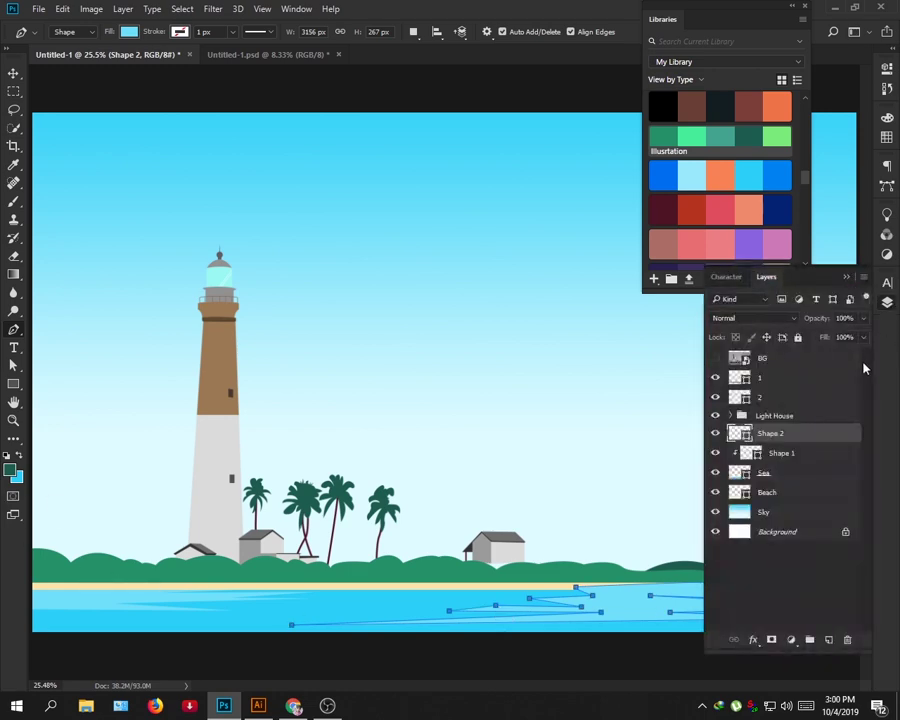
{"action": "key", "text": "Return"}
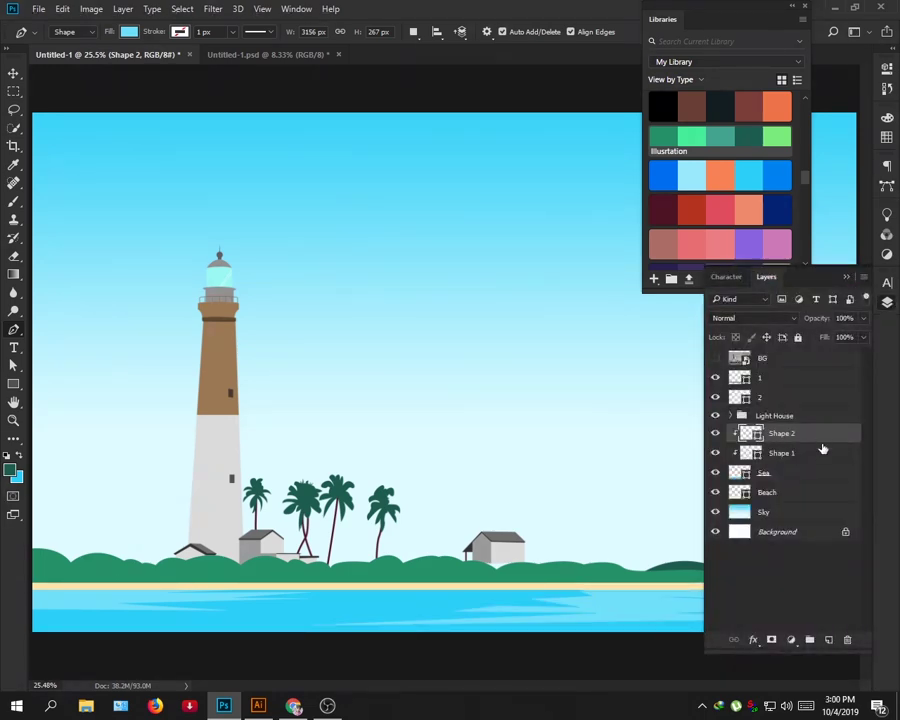
{"action": "left_click", "coordinate": [847, 277]}
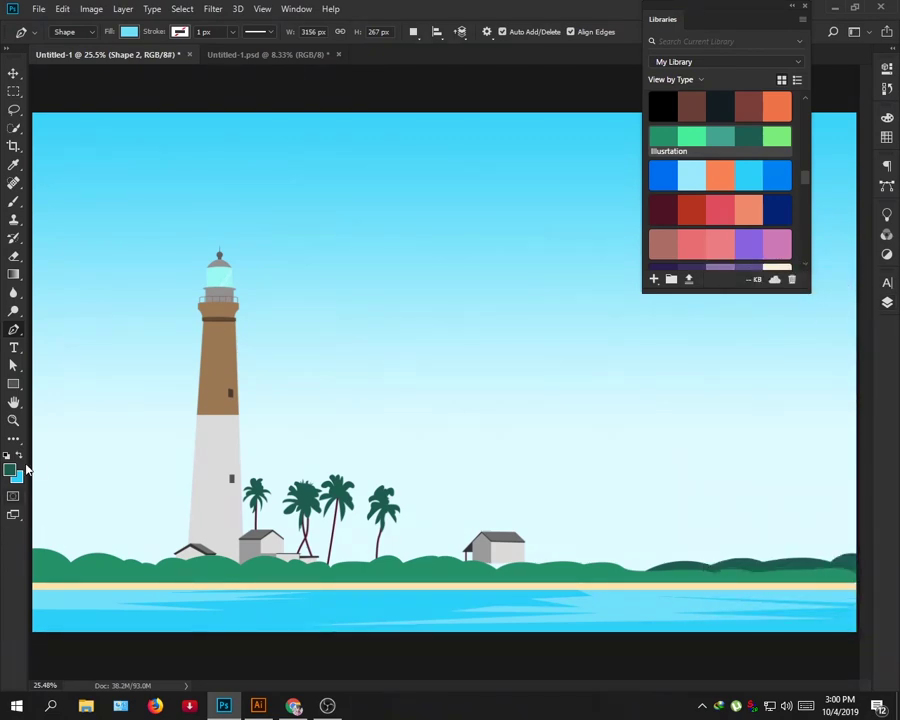
Zoom in on the waves, add a point to the streak's lower edge, and pull another point up-right.
{"action": "left_click", "coordinate": [13, 421]}
{"action": "left_click", "coordinate": [686, 604]}
{"action": "left_click", "coordinate": [686, 604]}
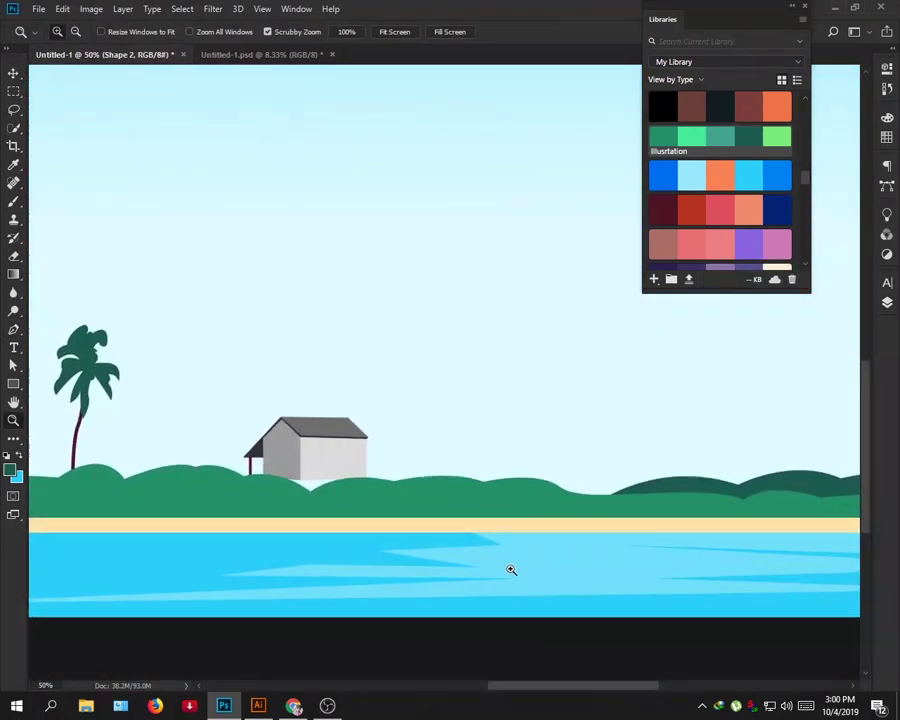
{"action": "left_click", "coordinate": [510, 567]}
{"action": "key", "text": "v"}
{"action": "left_click", "coordinate": [320, 580]}
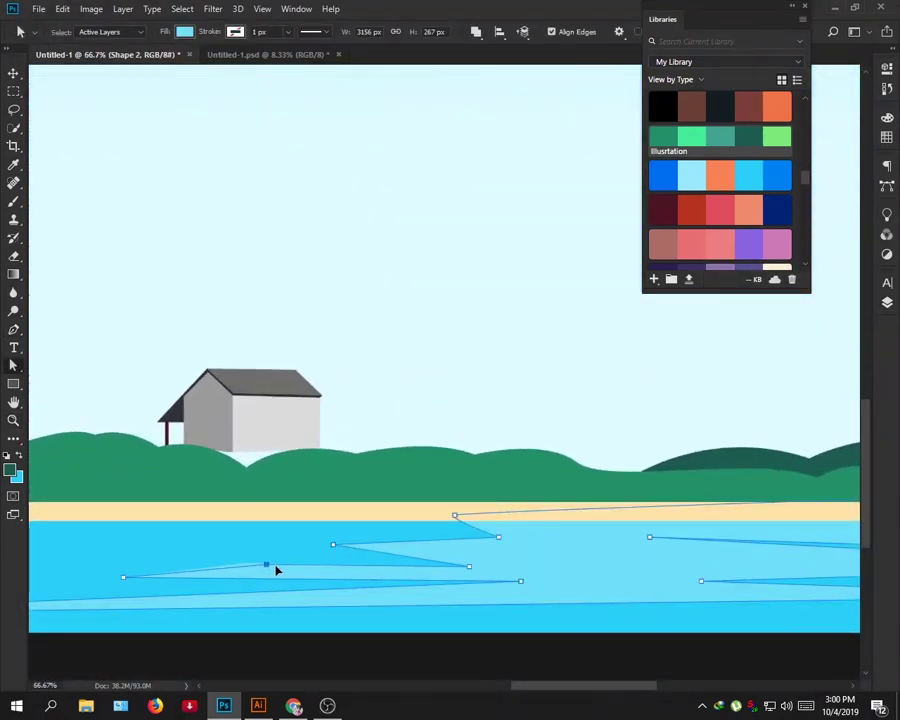
{"action": "left_click", "coordinate": [310, 567]}
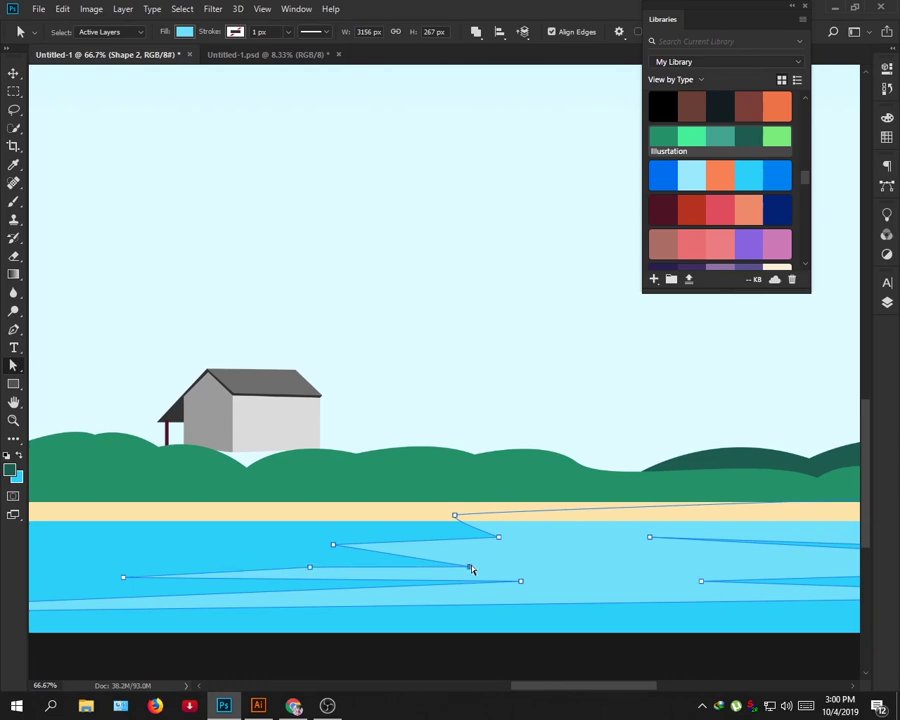
{"action": "left_click_drag", "start_coordinate": [470, 568], "coordinate": [505, 555]}
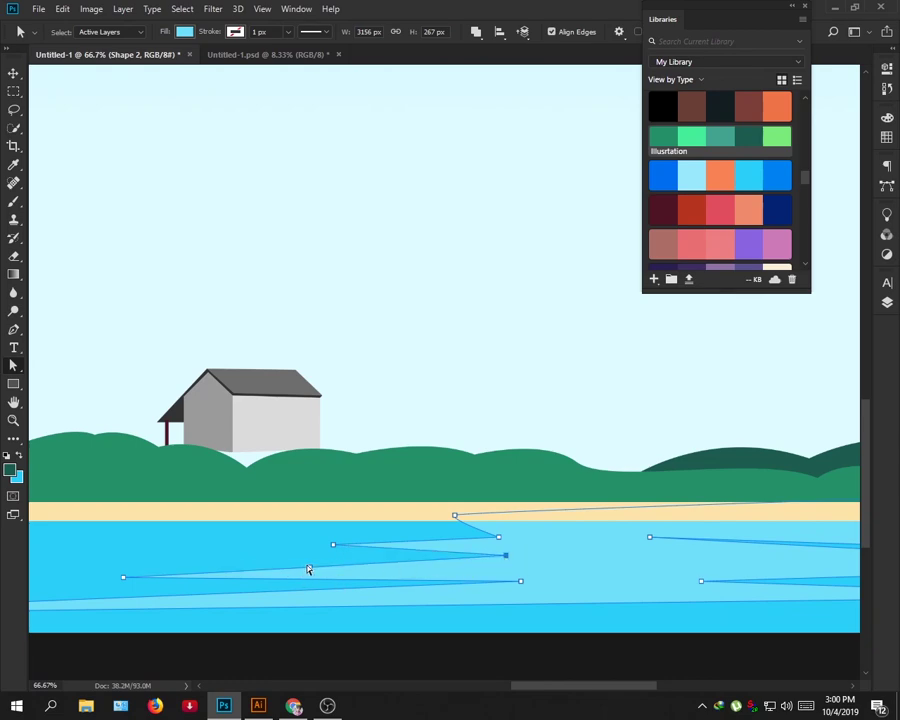
Raise the streak's left tip and middle, lift its lower right point, and shift the shoreline point left.
{"action": "left_click_drag", "start_coordinate": [124, 580], "coordinate": [118, 558]}
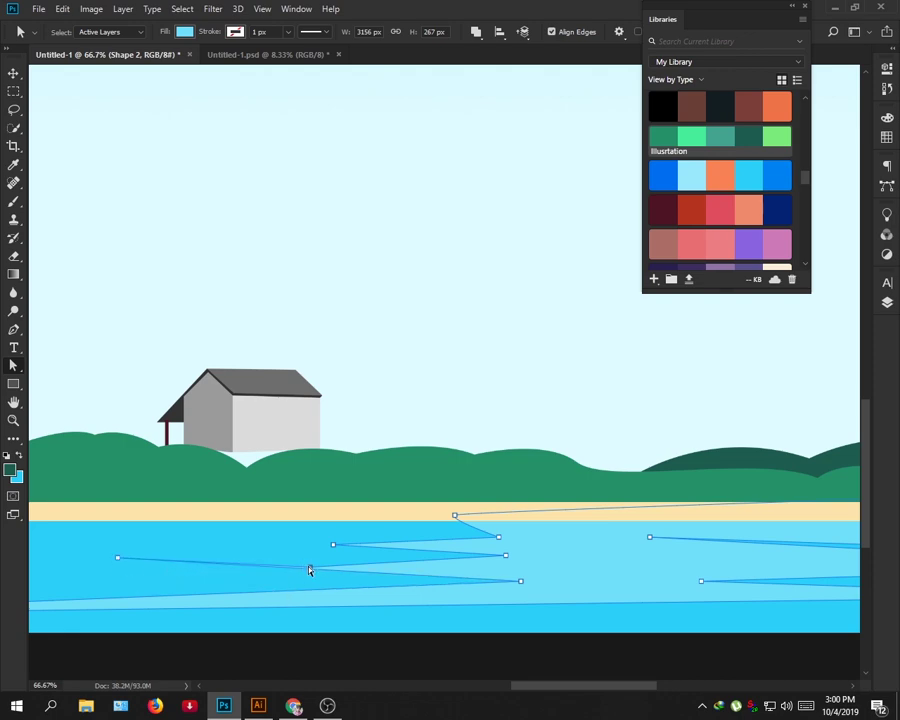
{"action": "left_click_drag", "start_coordinate": [309, 567], "coordinate": [309, 558]}
{"action": "left_click_drag", "start_coordinate": [117, 557], "coordinate": [100, 565]}
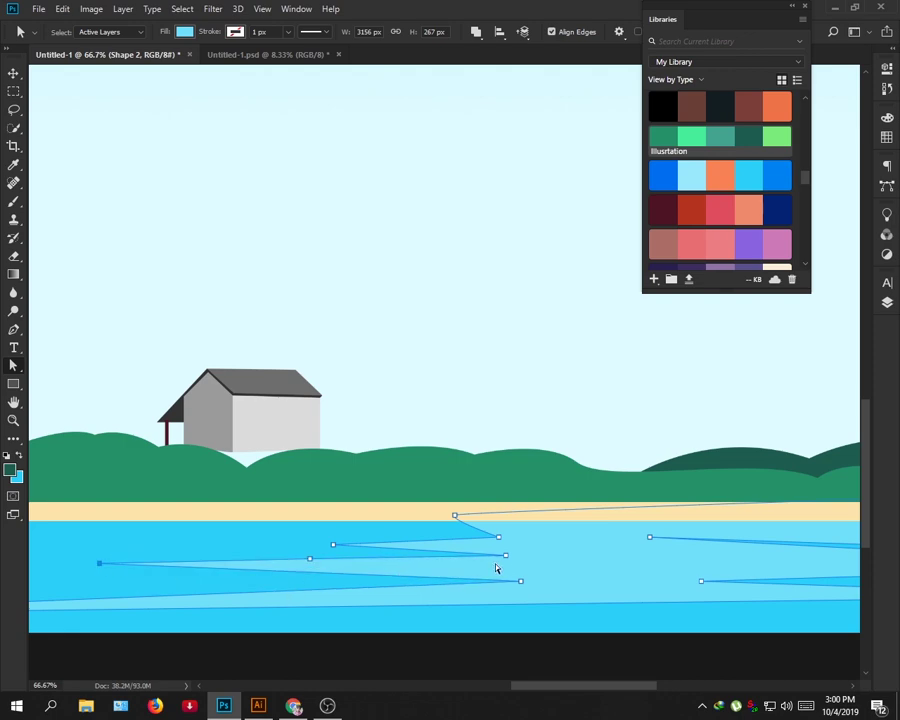
{"action": "left_click_drag", "start_coordinate": [525, 582], "coordinate": [532, 572]}
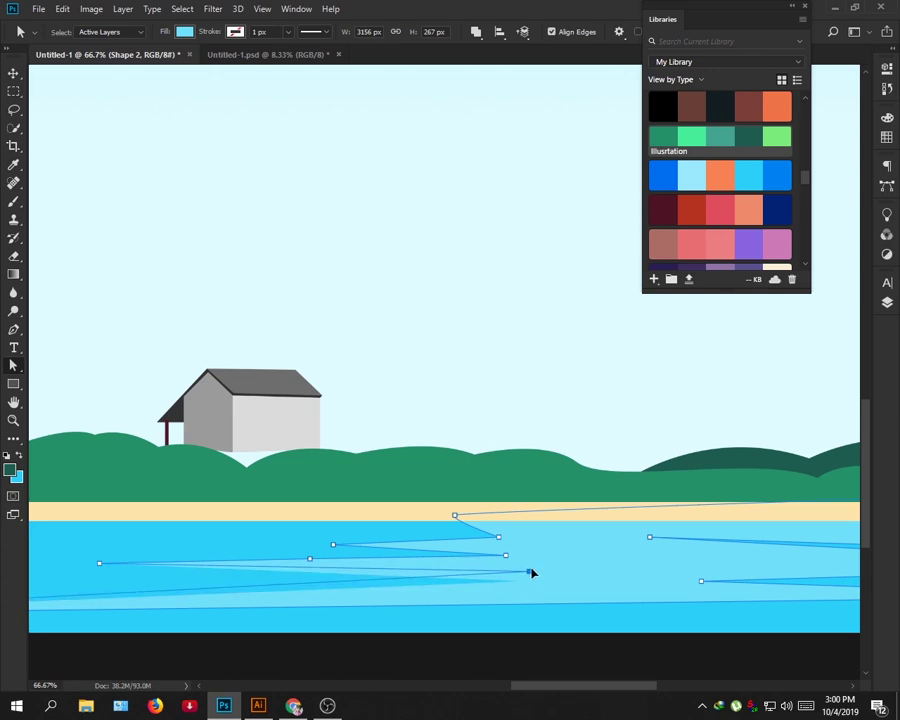
{"action": "left_click", "coordinate": [453, 516]}
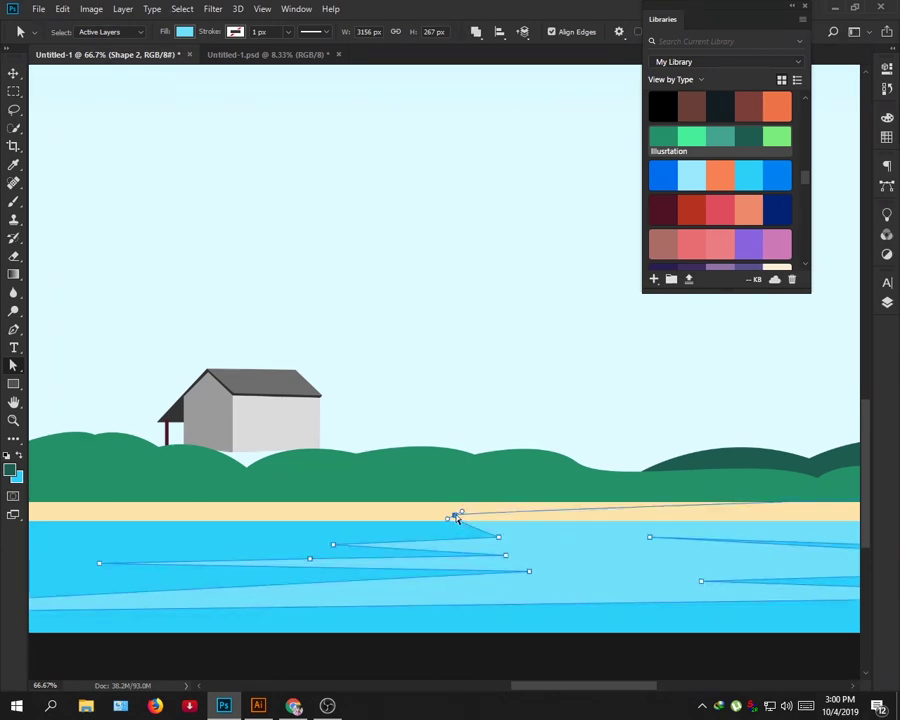
{"action": "left_click_drag", "start_coordinate": [455, 517], "coordinate": [416, 517]}
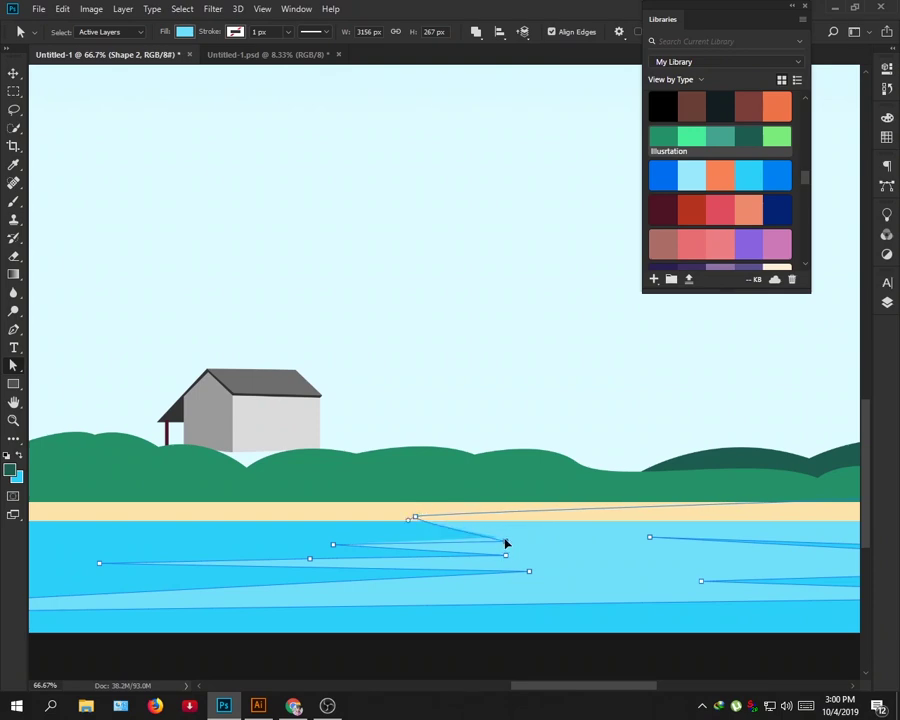
{"action": "mouse_move", "coordinate": [367, 608]}
{"action": "left_mouse_down"}
{"action": "mouse_move", "coordinate": [514, 498]}
{"action": "mouse_move", "coordinate": [605, 495]}
{"action": "left_mouse_up"}
Move the wave's left tip inward and up, and stretch its right tip slightly further right.
{"action": "left_click", "coordinate": [127, 517]}
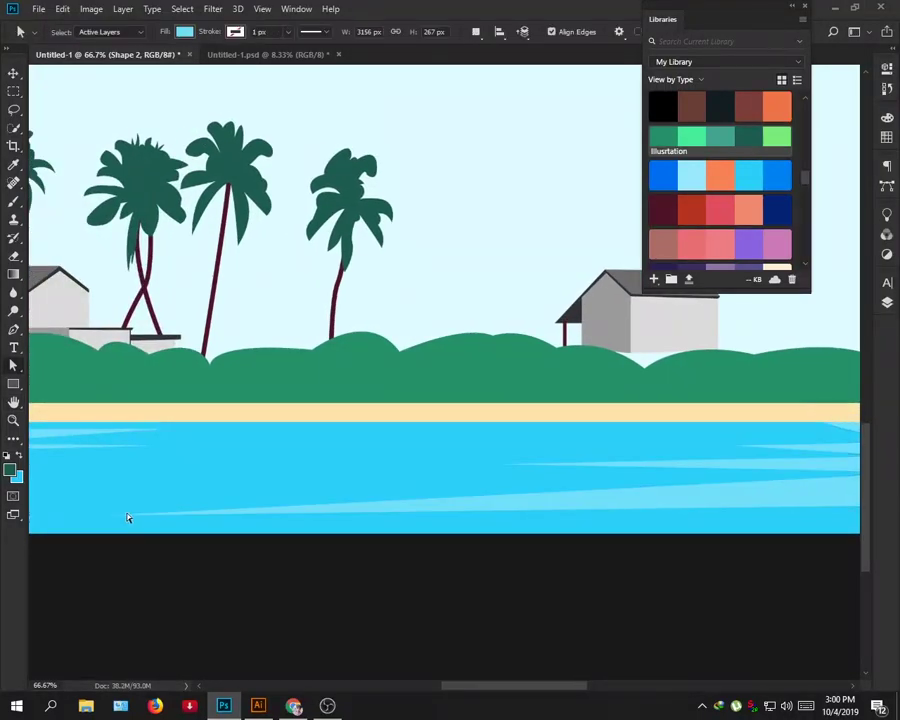
{"action": "left_click", "coordinate": [120, 516]}
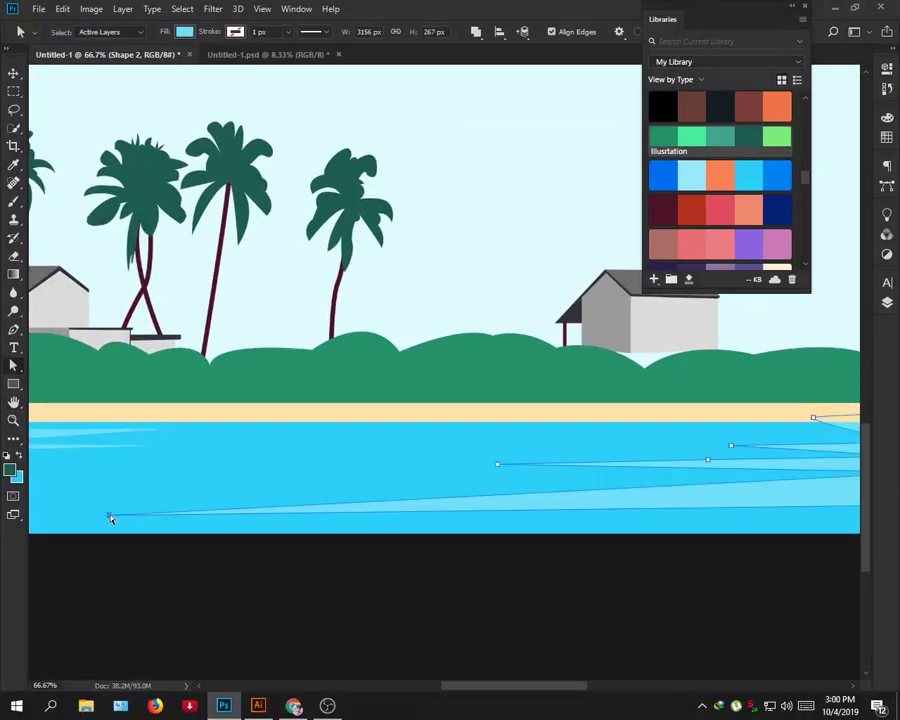
{"action": "left_click_drag", "start_coordinate": [111, 518], "coordinate": [237, 486]}
{"action": "key", "text": "space"}
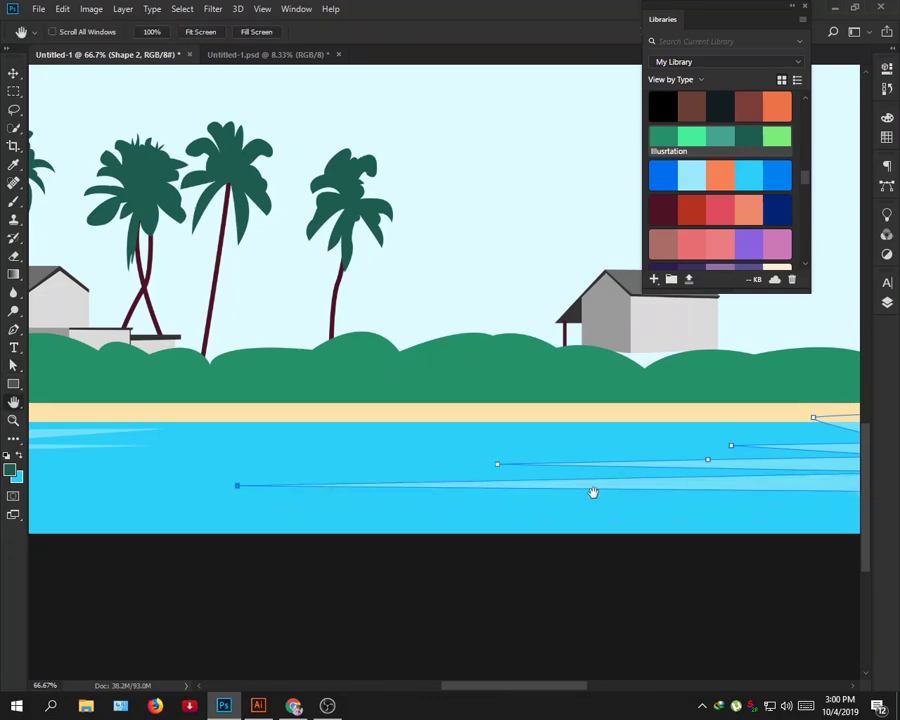
{"action": "left_click_drag", "start_coordinate": [593, 492], "coordinate": [276, 490]}
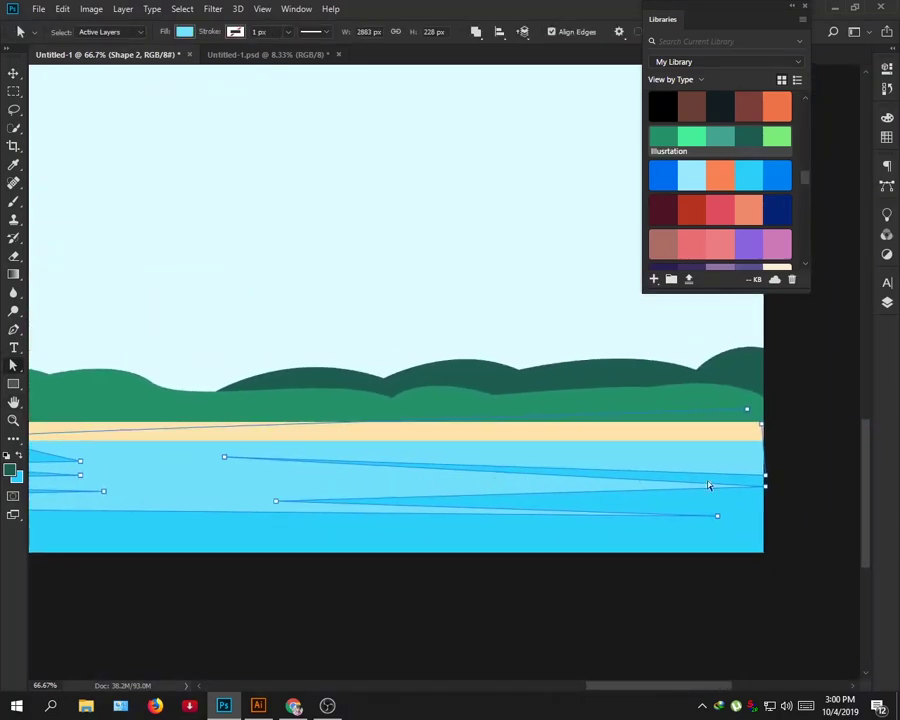
{"action": "left_click_drag", "start_coordinate": [766, 482], "coordinate": [774, 482]}
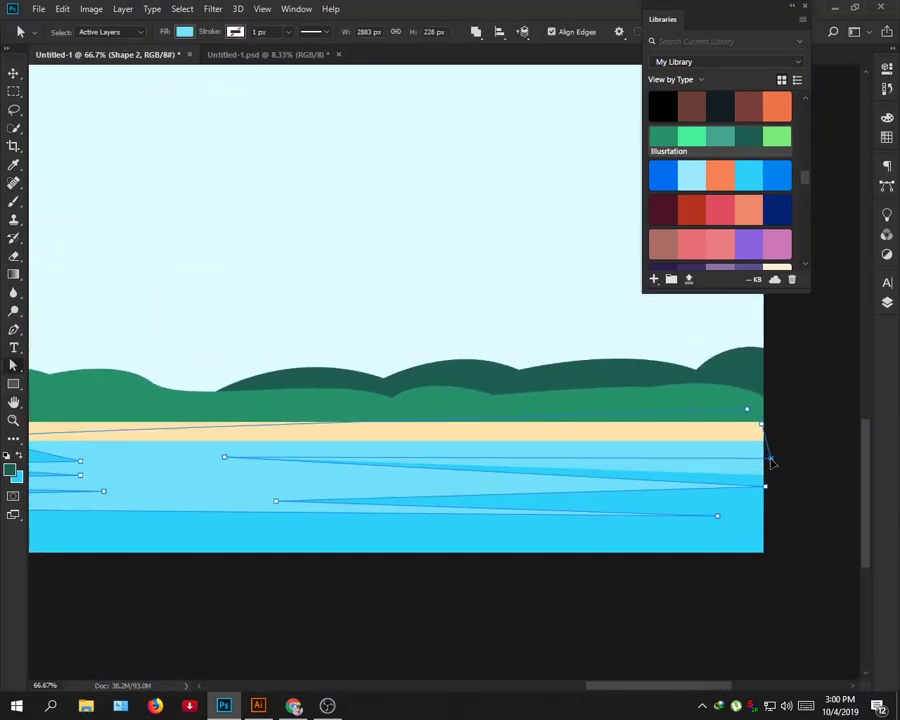
{"action": "left_click", "coordinate": [781, 485]}
Adjust the streak's upper-left points so it tapers, then fit the whole canvas on screen.
{"action": "left_click", "coordinate": [316, 497]}
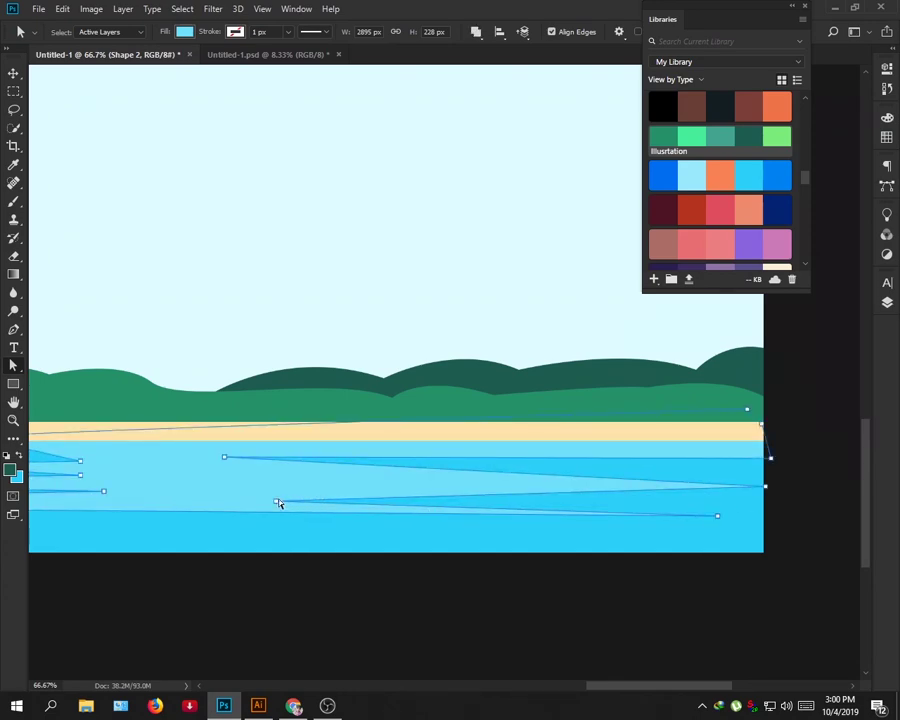
{"action": "left_click_drag", "start_coordinate": [276, 502], "coordinate": [258, 476]}
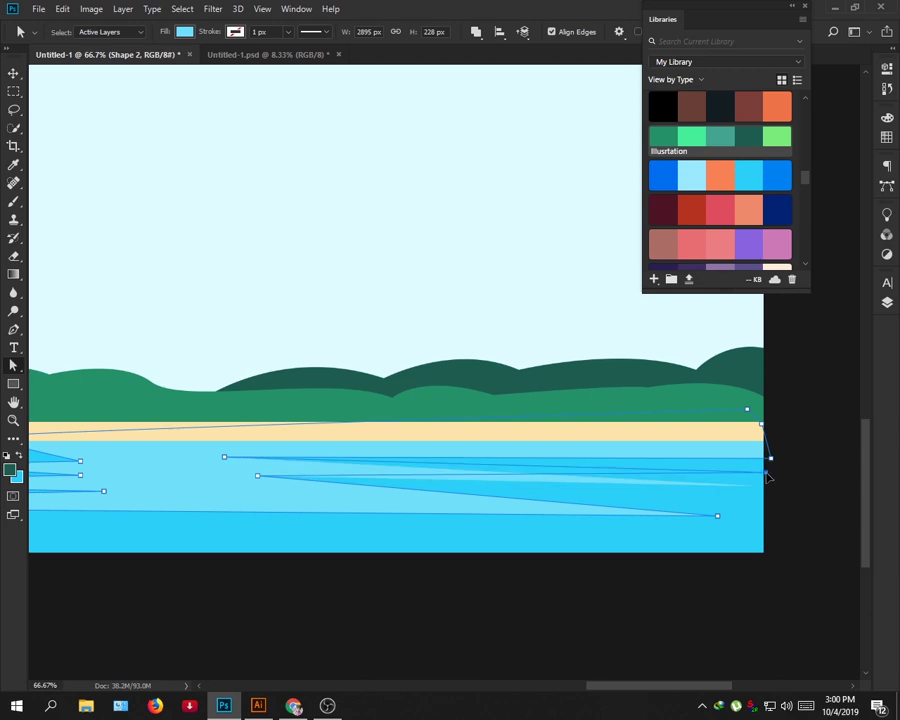
{"action": "left_click", "coordinate": [745, 521]}
{"action": "left_click", "coordinate": [267, 469]}
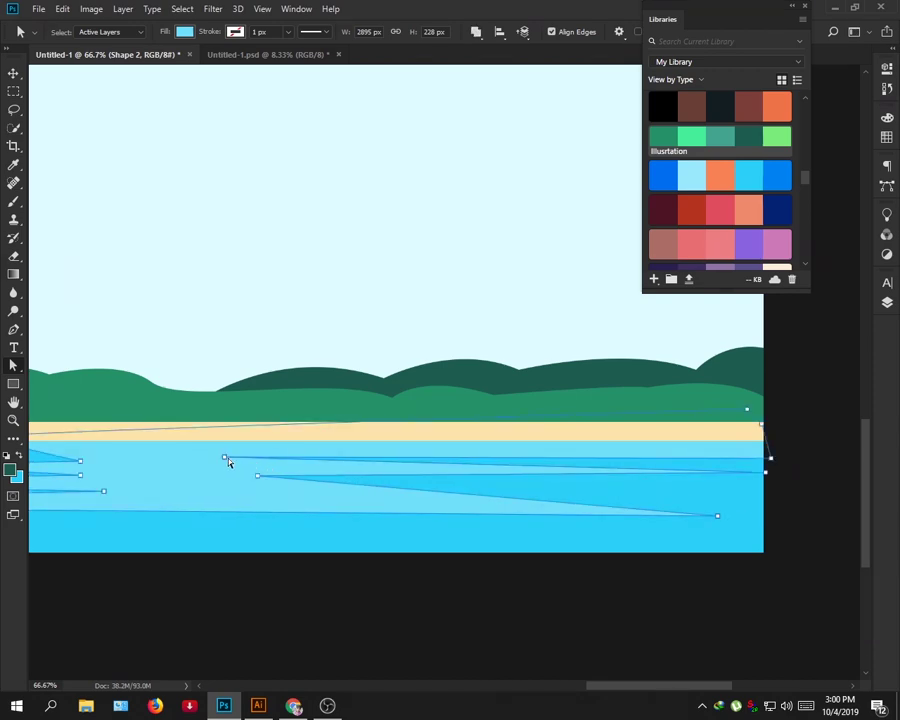
{"action": "left_click_drag", "start_coordinate": [226, 459], "coordinate": [222, 464]}
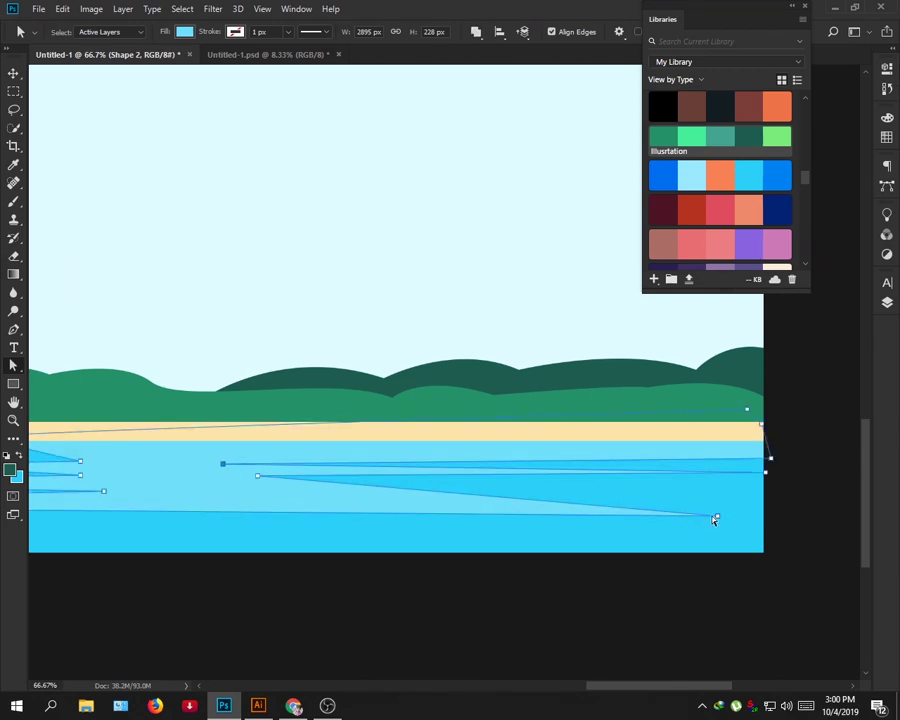
{"action": "left_click", "coordinate": [781, 510]}
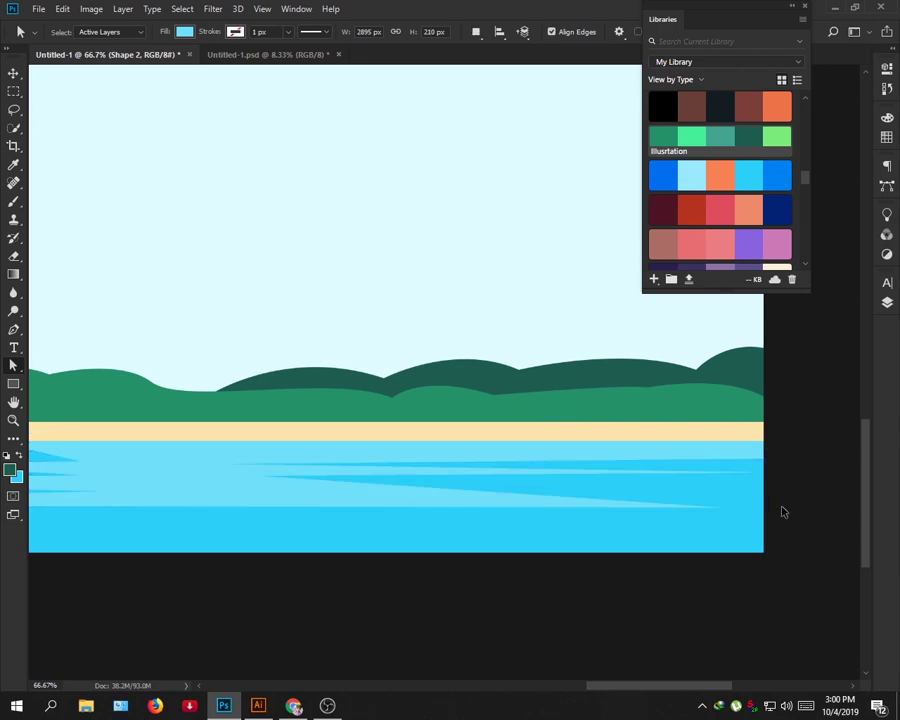
{"action": "key", "text": "ctrl+0"}
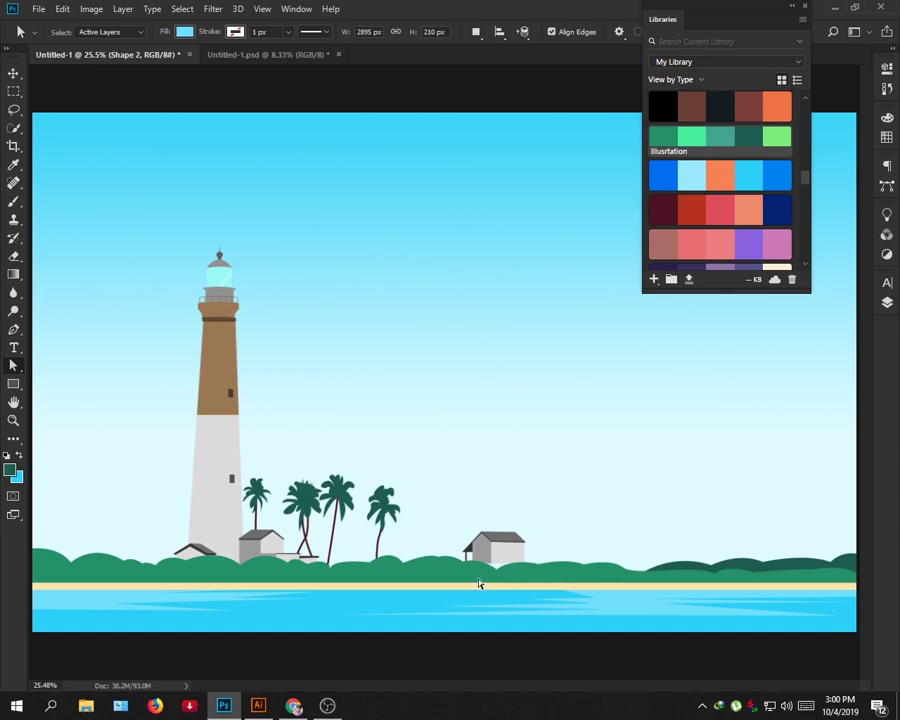
Pen-draw a closed curved hill shape from the left edge, arching over the palms to the right bushes.
{"action": "key", "text": "p"}
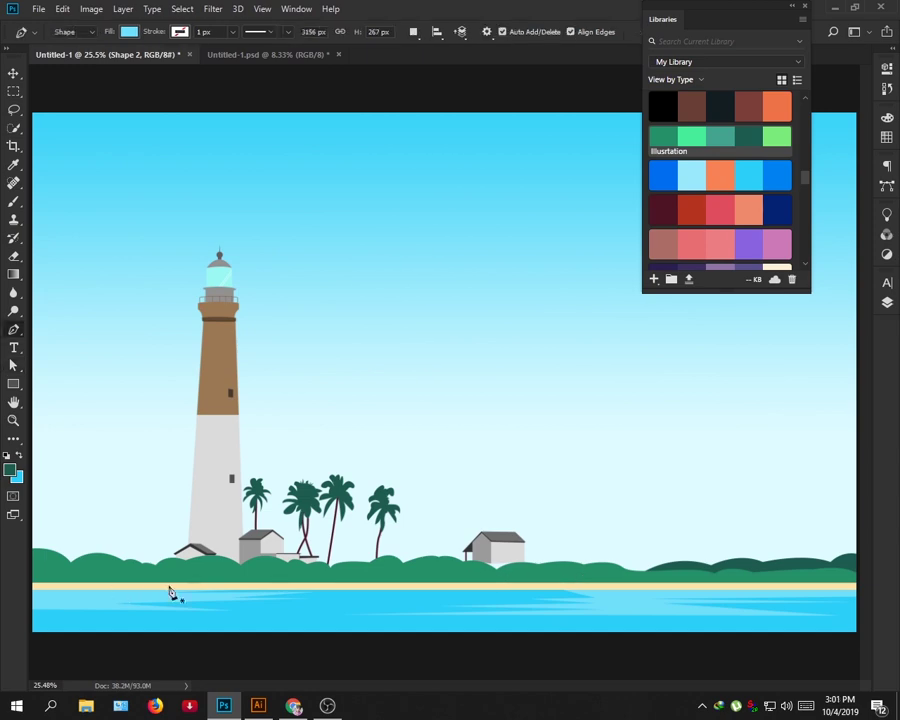
{"action": "key", "text": "ctrl+minus"}
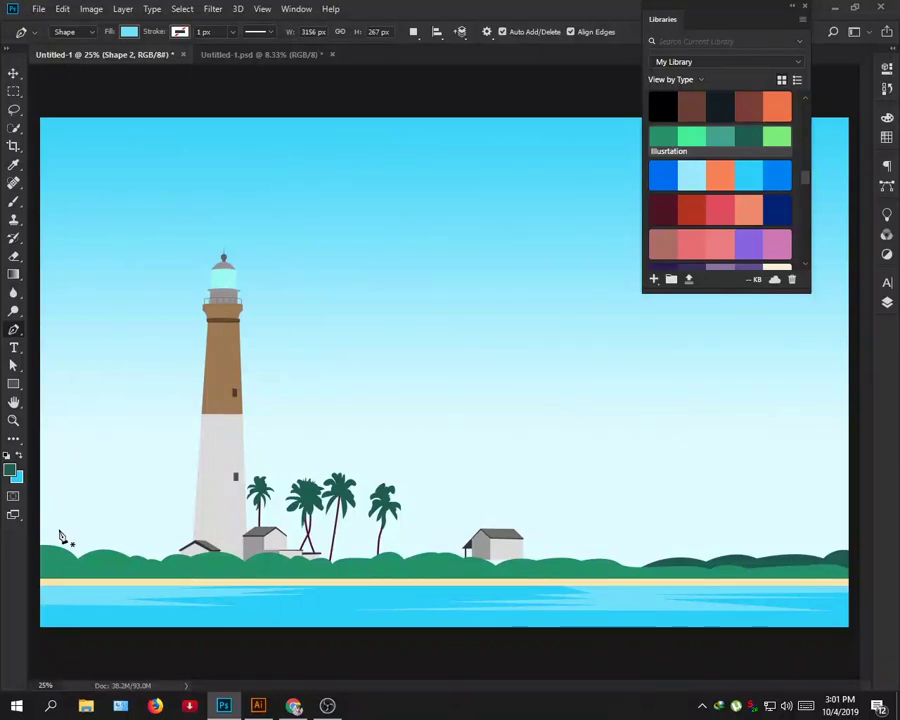
{"action": "left_click", "coordinate": [35, 532]}
{"action": "left_click_drag", "start_coordinate": [161, 536], "coordinate": [231, 571]}
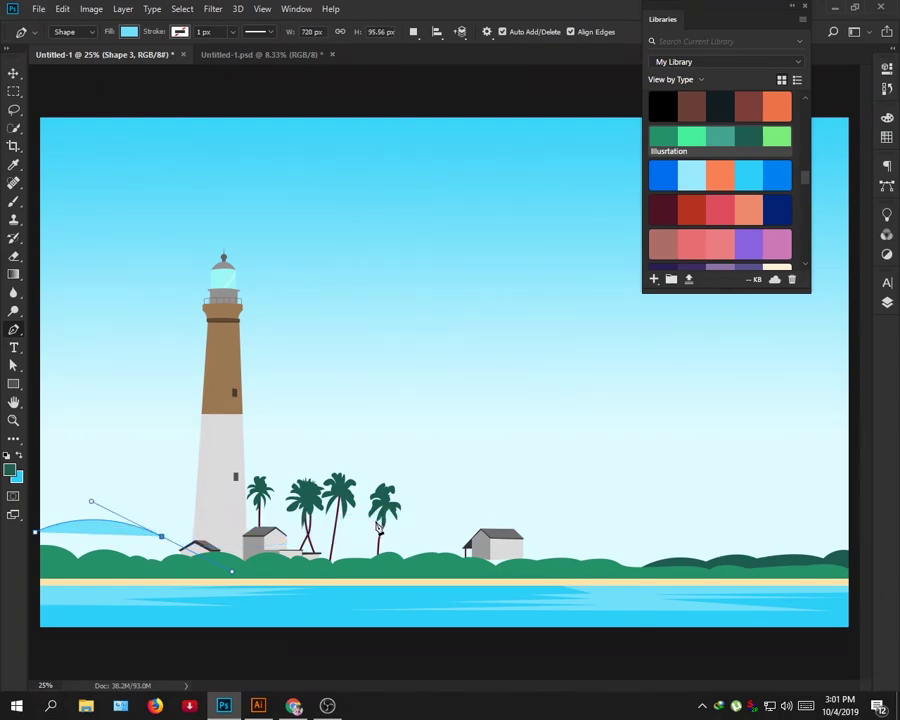
{"action": "left_click_drag", "start_coordinate": [351, 531], "coordinate": [377, 520]}
{"action": "mouse_move", "coordinate": [736, 565]}
{"action": "left_mouse_down"}
{"action": "mouse_move", "coordinate": [831, 625]}
{"action": "mouse_move", "coordinate": [790, 606]}
{"action": "left_mouse_up"}
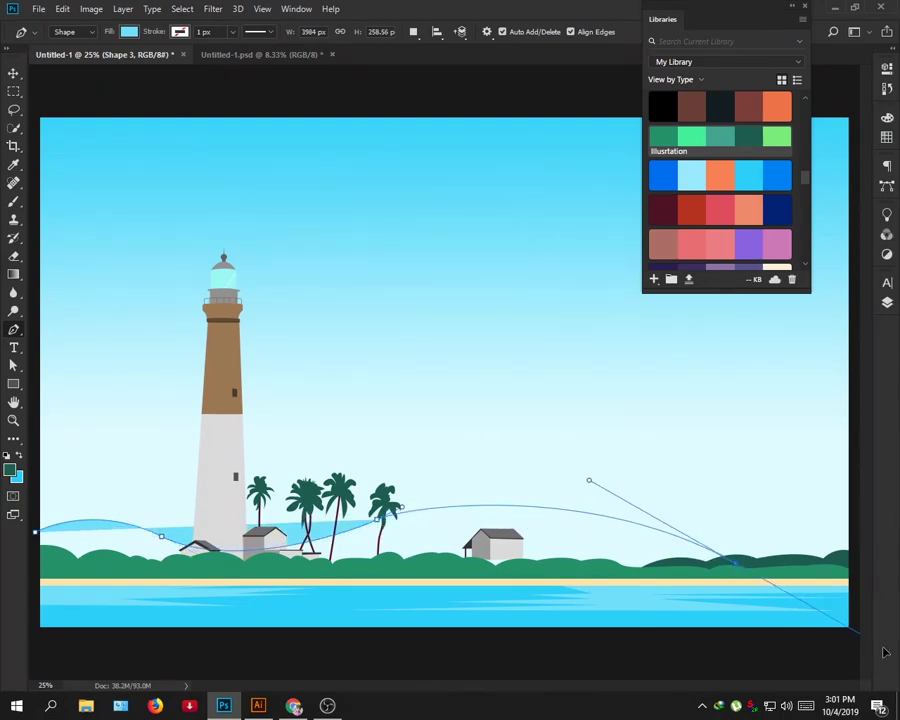
{"action": "left_click", "coordinate": [737, 567], "text": "alt"}
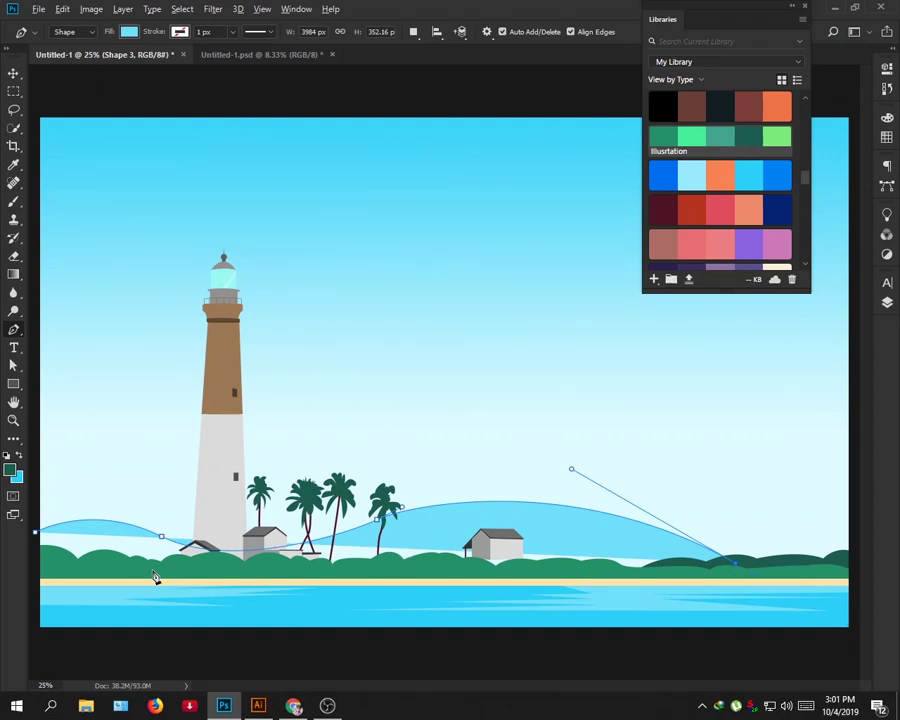
{"action": "left_click", "coordinate": [58, 565]}
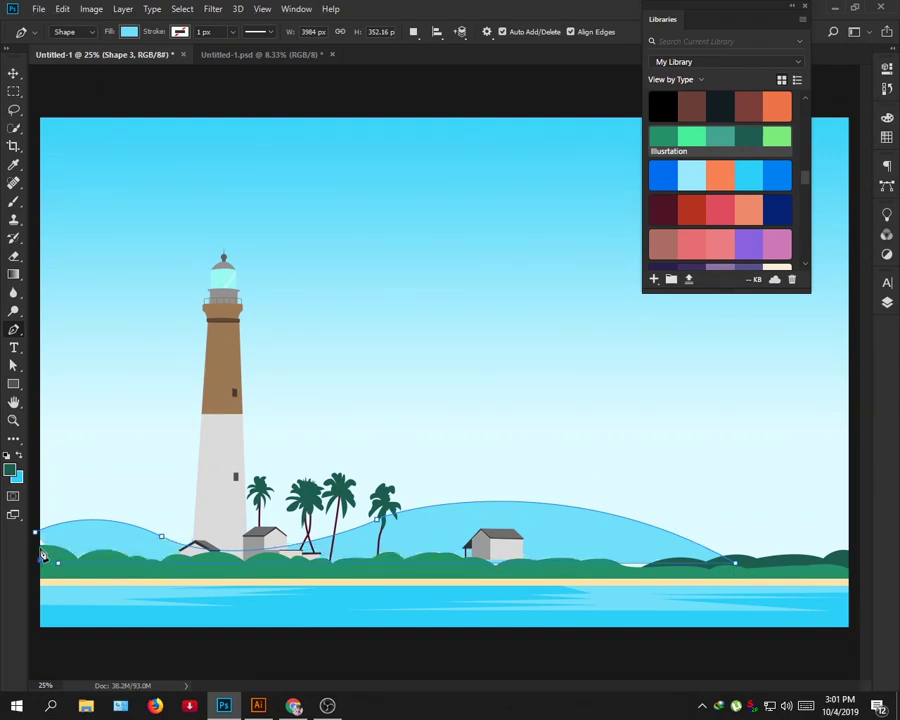
{"action": "left_click", "coordinate": [35, 533]}
Try several library swatches on the hill shape, settling on a mint green fill.
{"action": "key", "text": "a"}
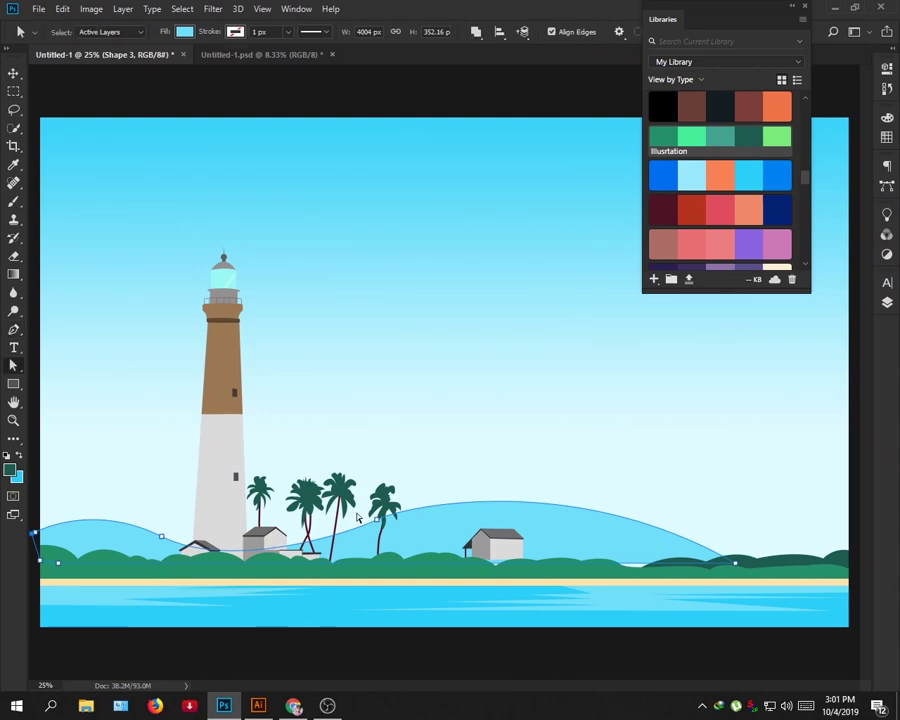
{"action": "left_click", "coordinate": [524, 490]}
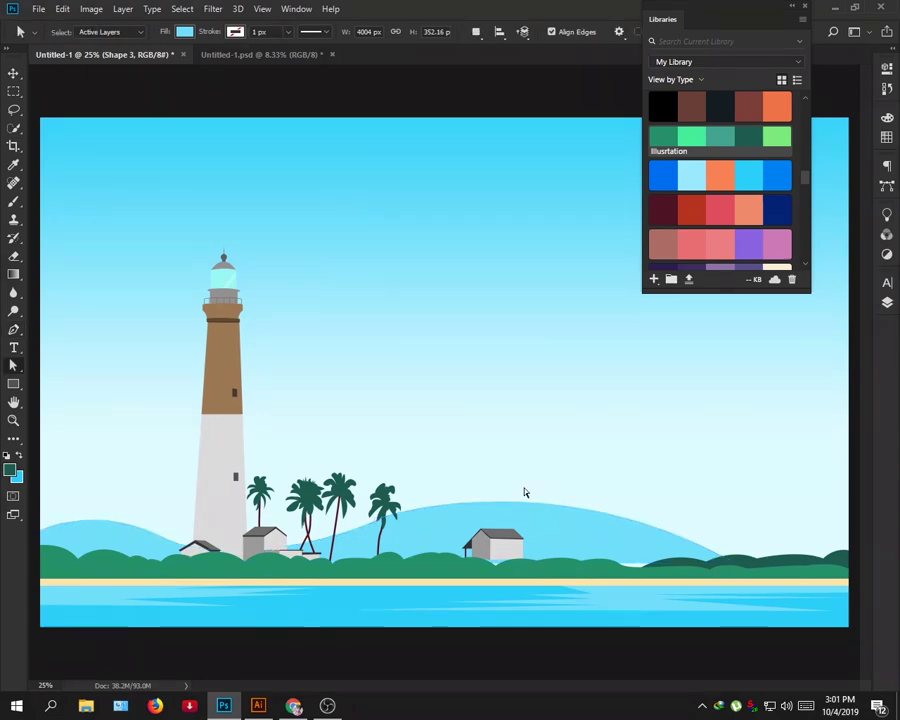
{"action": "left_click", "coordinate": [748, 177]}
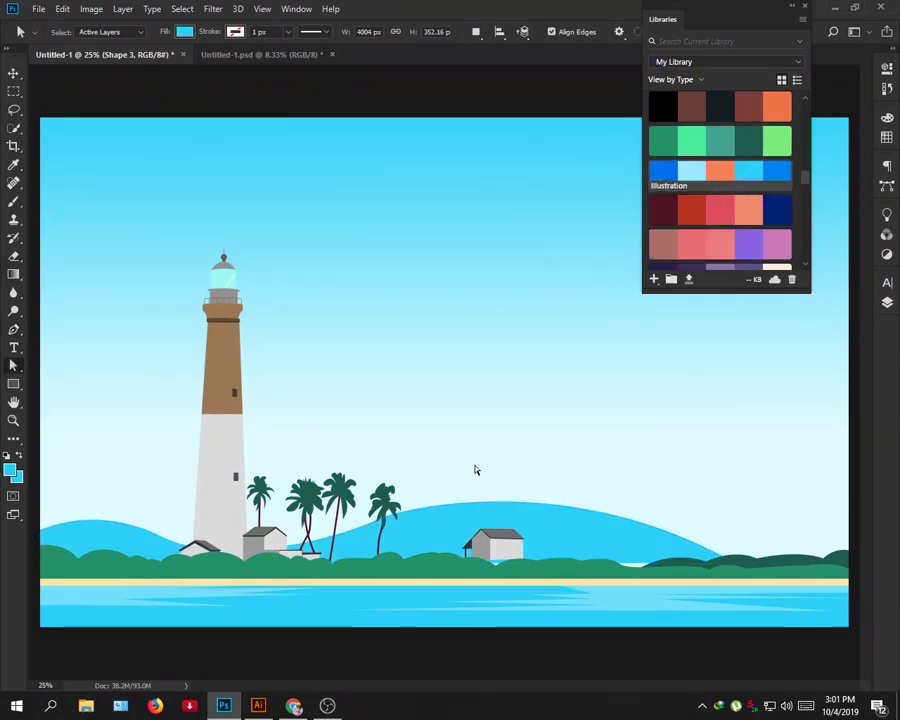
{"action": "left_click", "coordinate": [448, 518]}
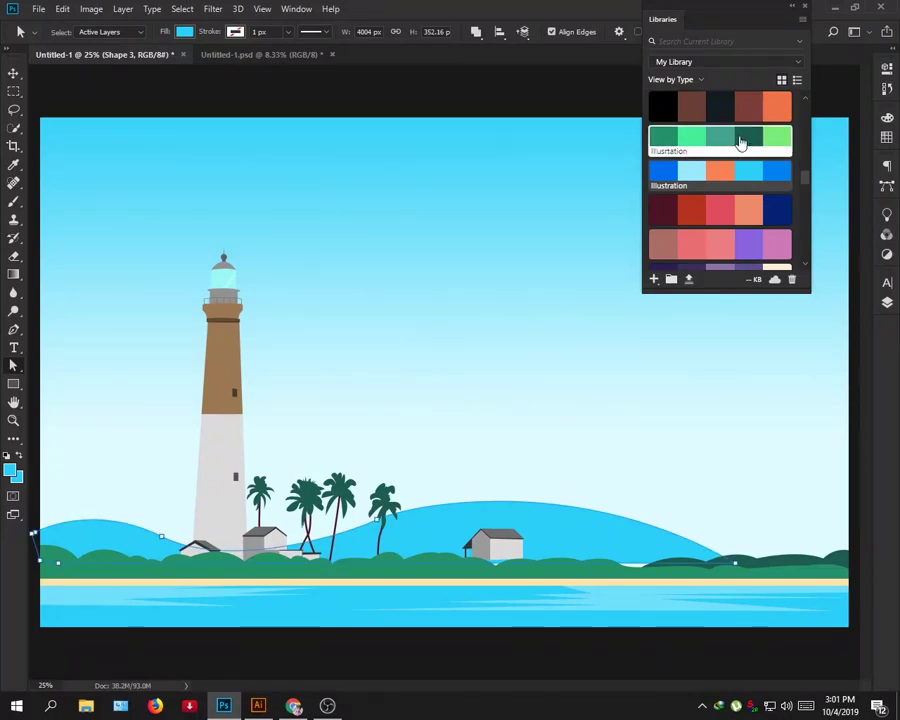
{"action": "left_click", "coordinate": [721, 140]}
{"action": "left_click", "coordinate": [775, 140]}
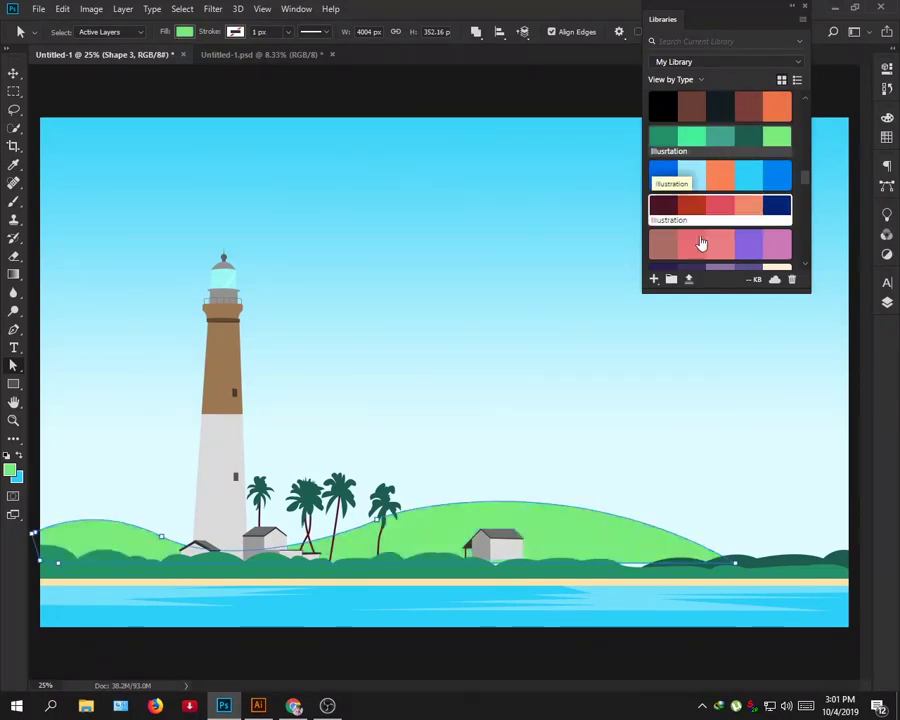
{"action": "left_click", "coordinate": [665, 142]}
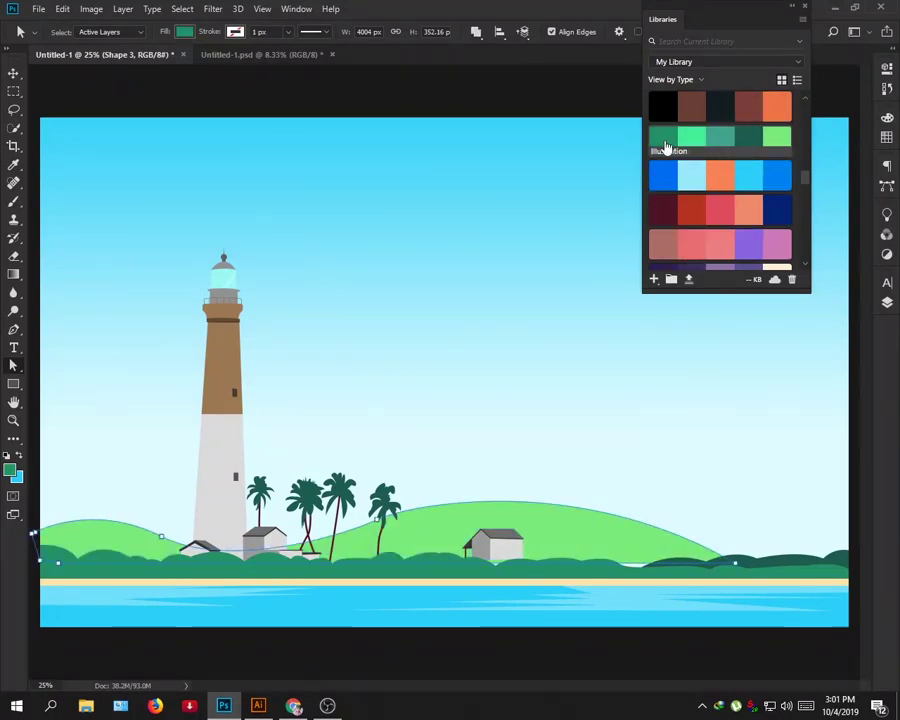
{"action": "left_click", "coordinate": [692, 145]}
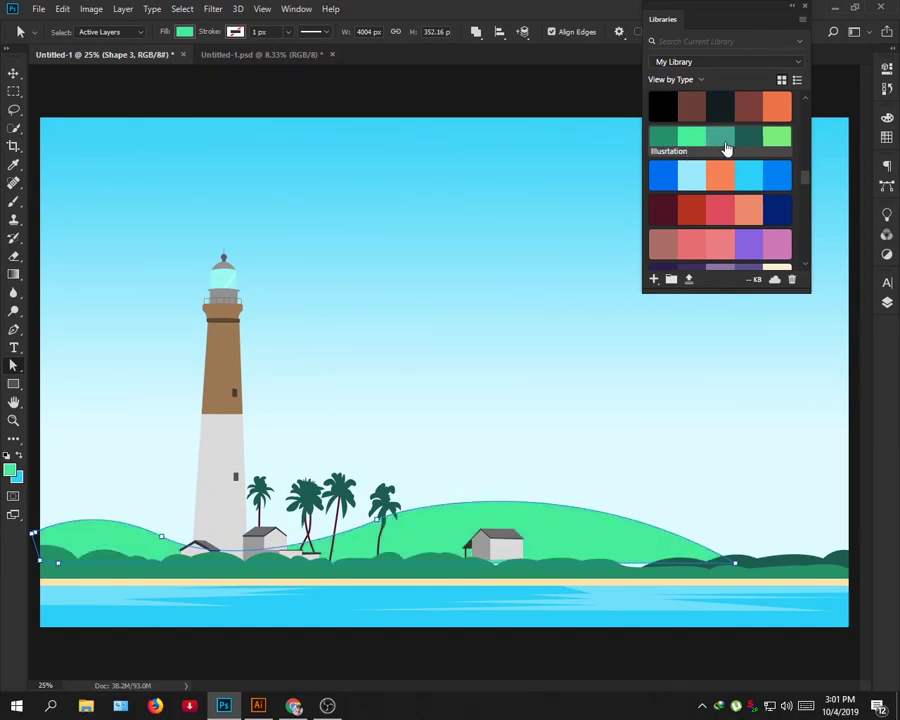
Reshape the curve of the hill's right slope by dragging its right anchor.
{"action": "left_click", "coordinate": [492, 342]}
{"action": "left_click", "coordinate": [643, 556]}
{"action": "left_click_drag", "start_coordinate": [736, 567], "coordinate": [756, 568]}
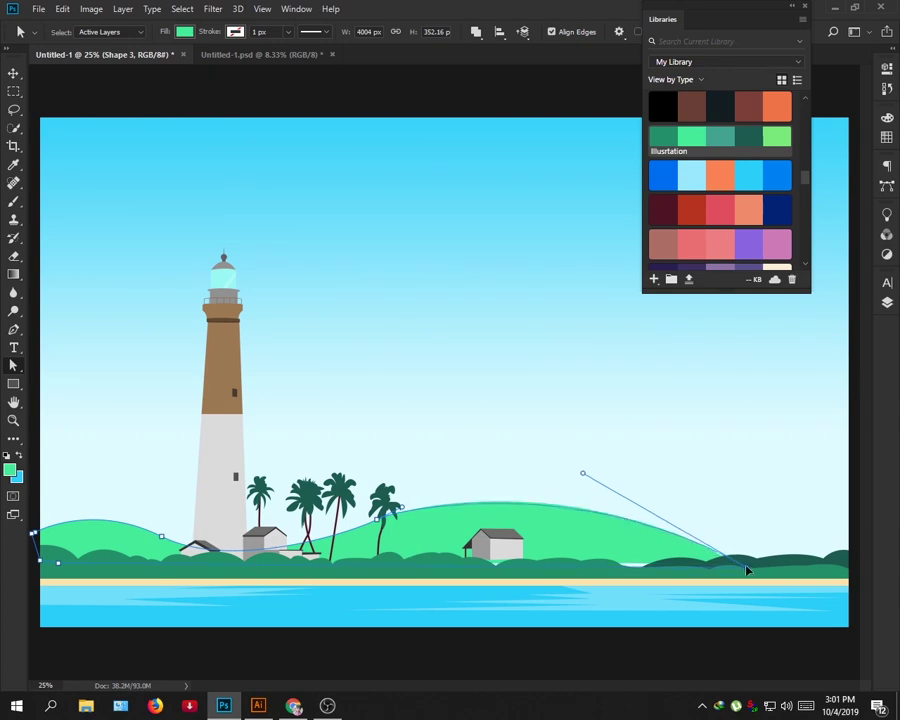
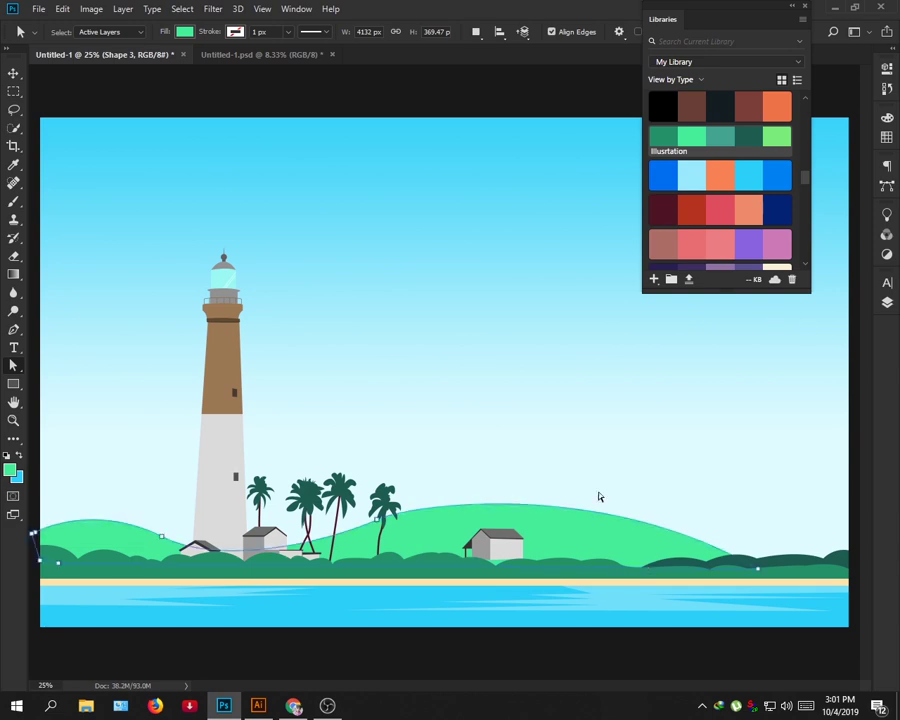
Try several green swatches from the Libraries panel as the hill's fill.
{"action": "left_click", "coordinate": [755, 143]}
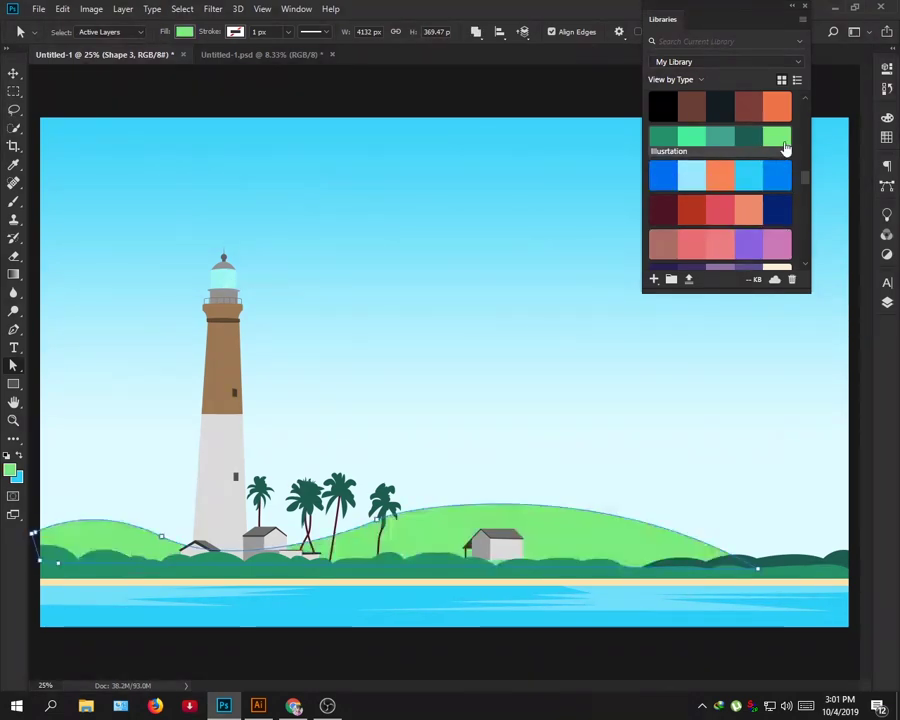
{"action": "left_click", "coordinate": [722, 141]}
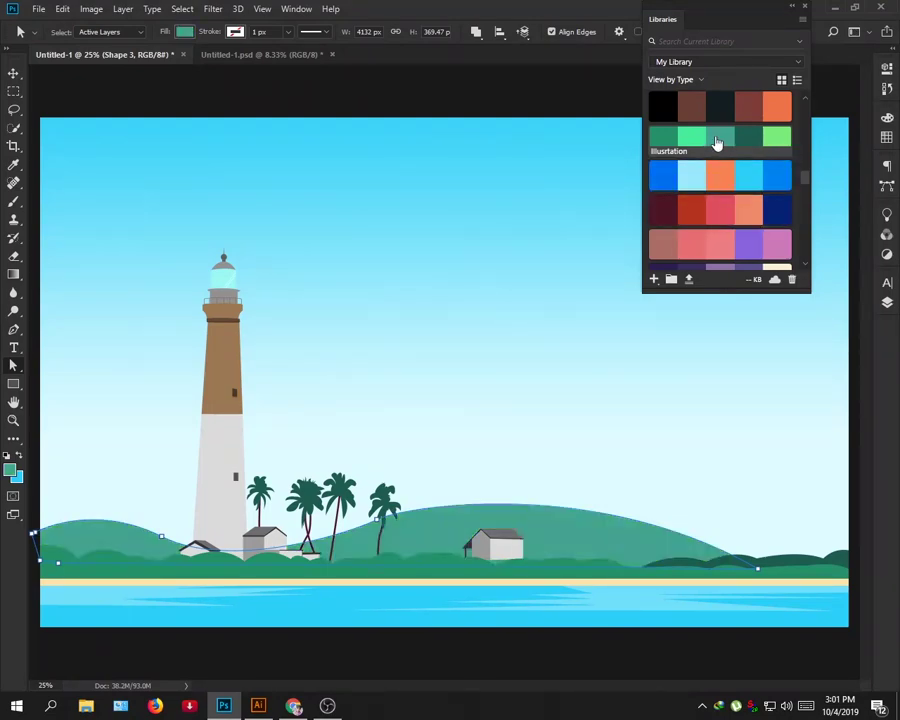
{"action": "left_click", "coordinate": [690, 140]}
{"action": "left_click", "coordinate": [666, 144]}
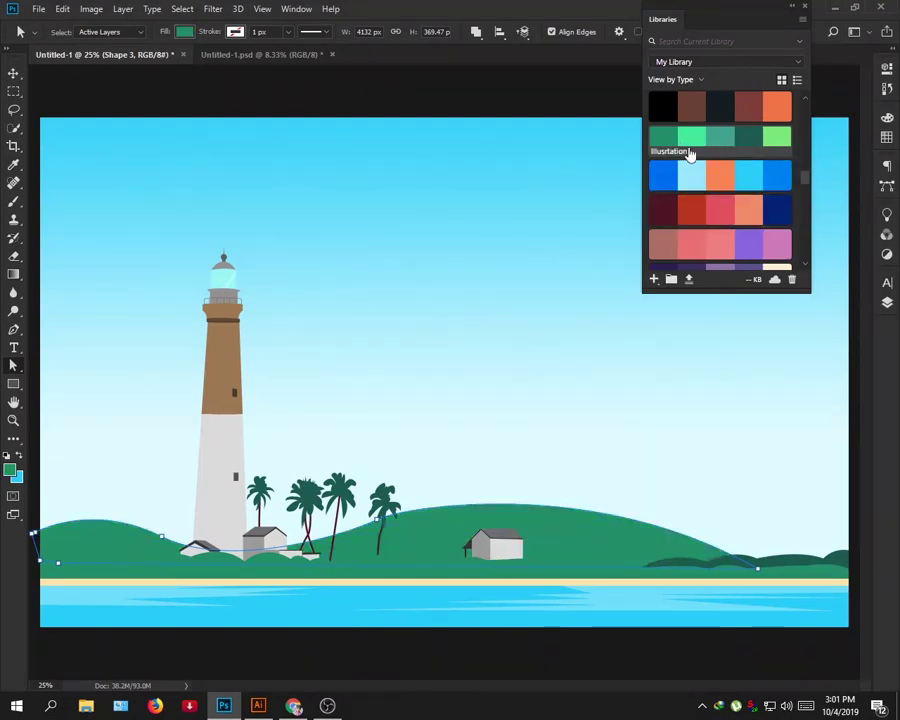
{"action": "scroll", "coordinate": [723, 185], "scroll_direction": "down", "scroll_amount": 5}
{"action": "scroll", "coordinate": [723, 185], "scroll_direction": "up", "scroll_amount": 3}
{"action": "scroll", "coordinate": [733, 198], "scroll_direction": "down", "scroll_amount": 3}
{"action": "scroll", "coordinate": [733, 198], "scroll_direction": "down", "scroll_amount": 3}
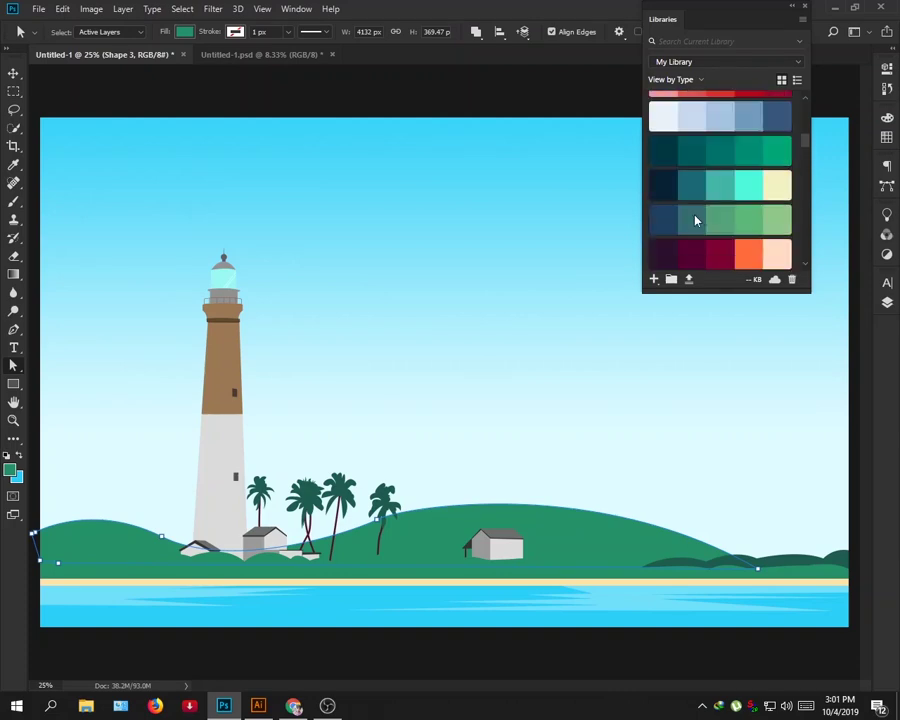
{"action": "scroll", "coordinate": [692, 217], "scroll_direction": "down", "scroll_amount": 2}
{"action": "scroll", "coordinate": [669, 146], "scroll_direction": "up", "scroll_amount": 2}
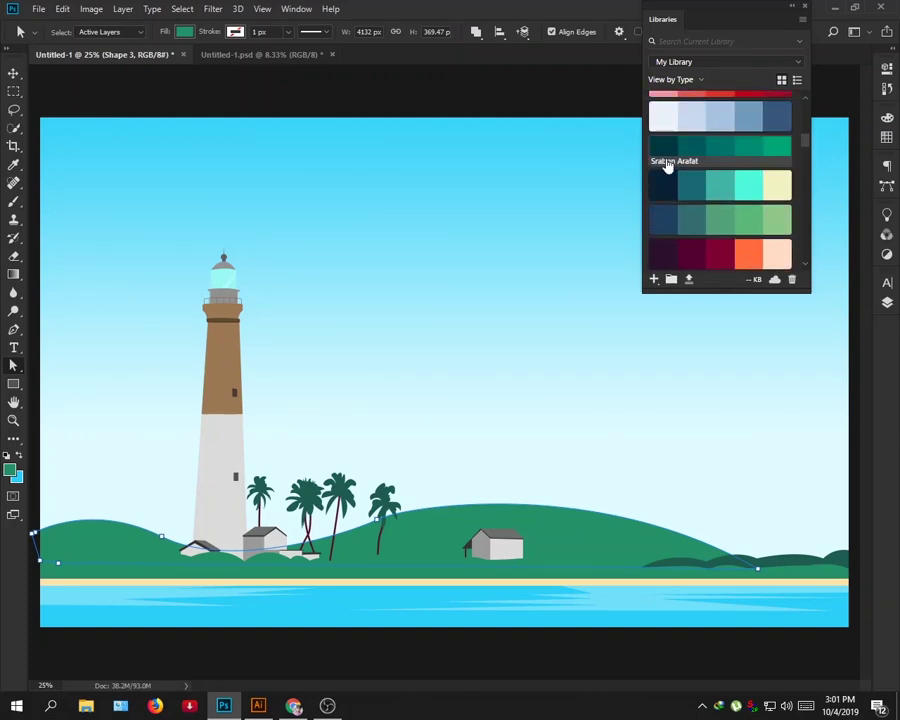
Recolour the hill through dark, lighter and light teal, settling on cyan.
{"action": "left_click", "coordinate": [668, 155]}
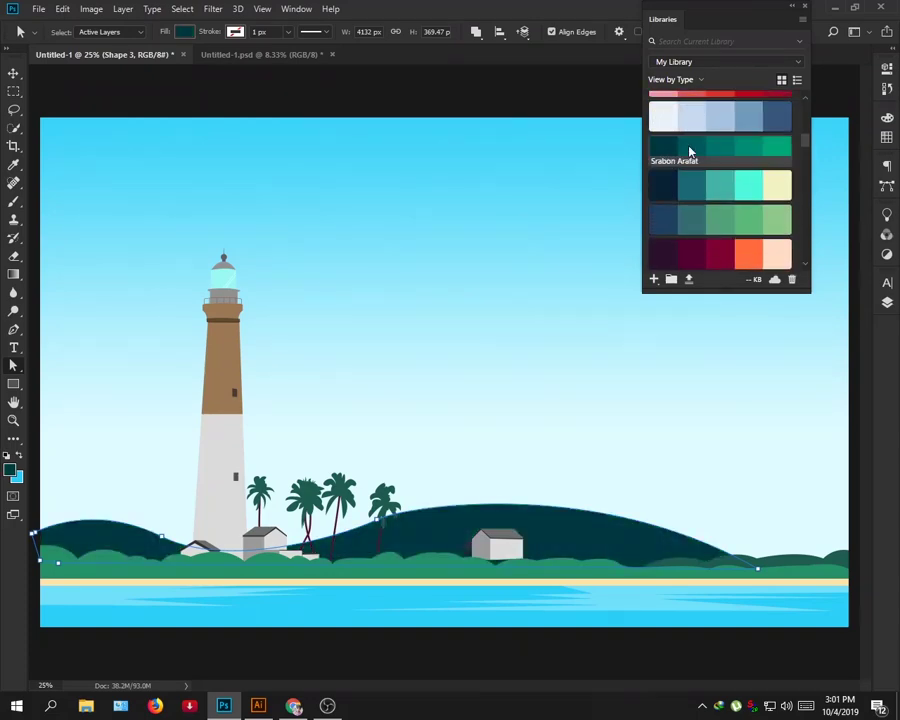
{"action": "left_click", "coordinate": [736, 154]}
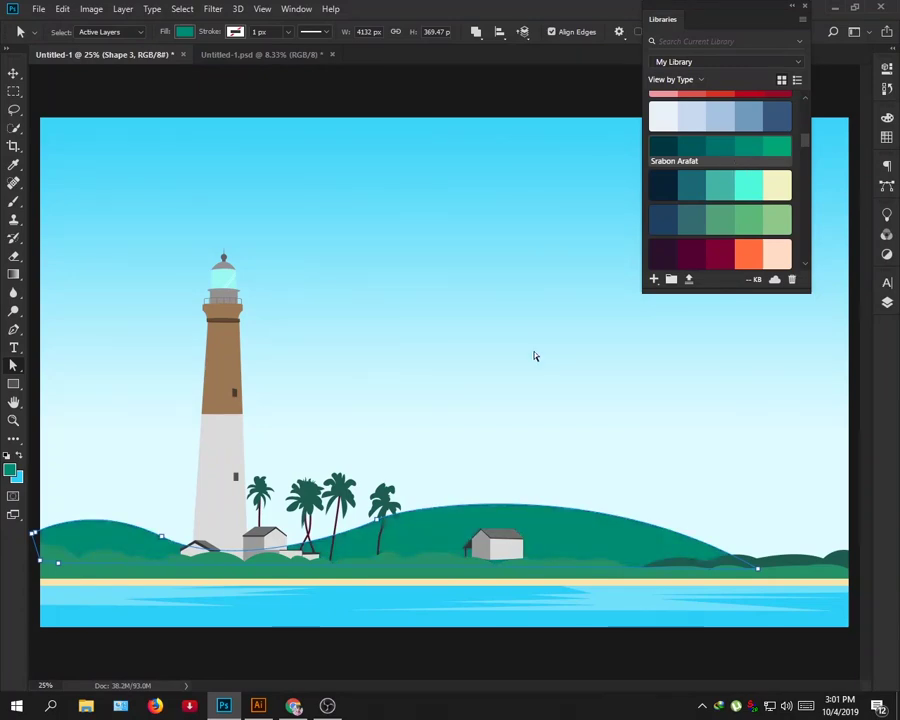
{"action": "scroll", "coordinate": [709, 205], "scroll_direction": "down", "scroll_amount": 2}
{"action": "scroll", "coordinate": [711, 207], "scroll_direction": "down", "scroll_amount": 3}
{"action": "left_click", "coordinate": [724, 213]}
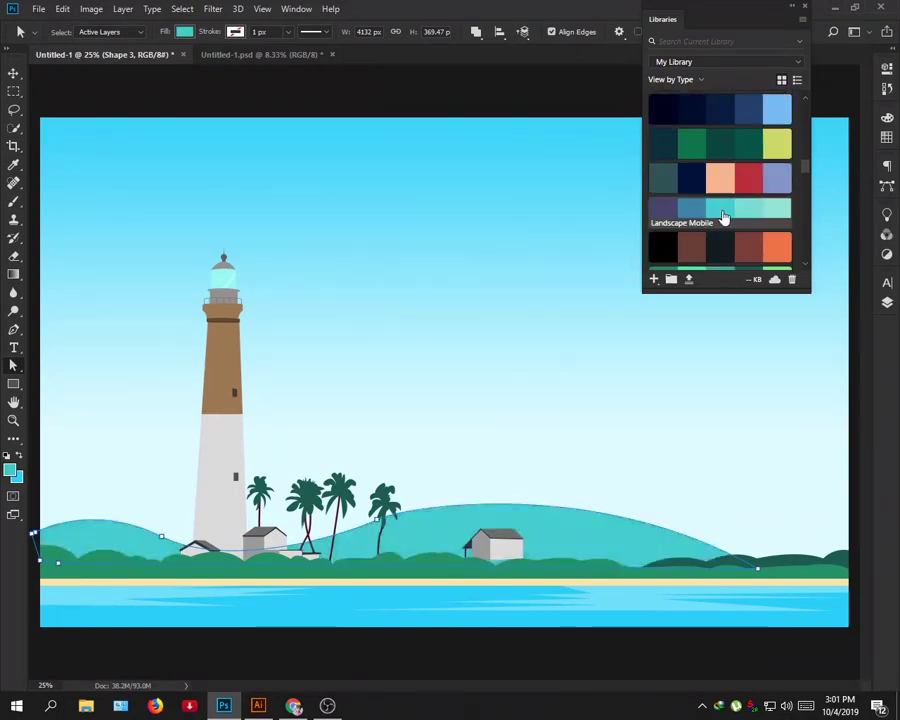
{"action": "scroll", "coordinate": [745, 235], "scroll_direction": "up", "scroll_amount": 3}
{"action": "scroll", "coordinate": [752, 222], "scroll_direction": "up", "scroll_amount": 2}
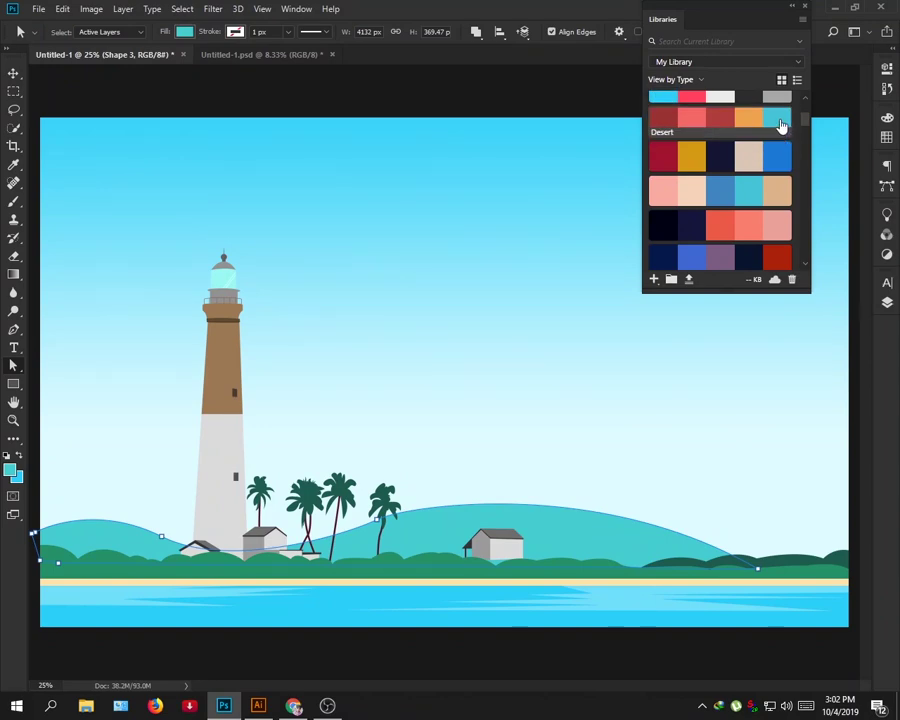
{"action": "scroll", "coordinate": [700, 155], "scroll_direction": "up", "scroll_amount": 2}
{"action": "left_click", "coordinate": [675, 157]}
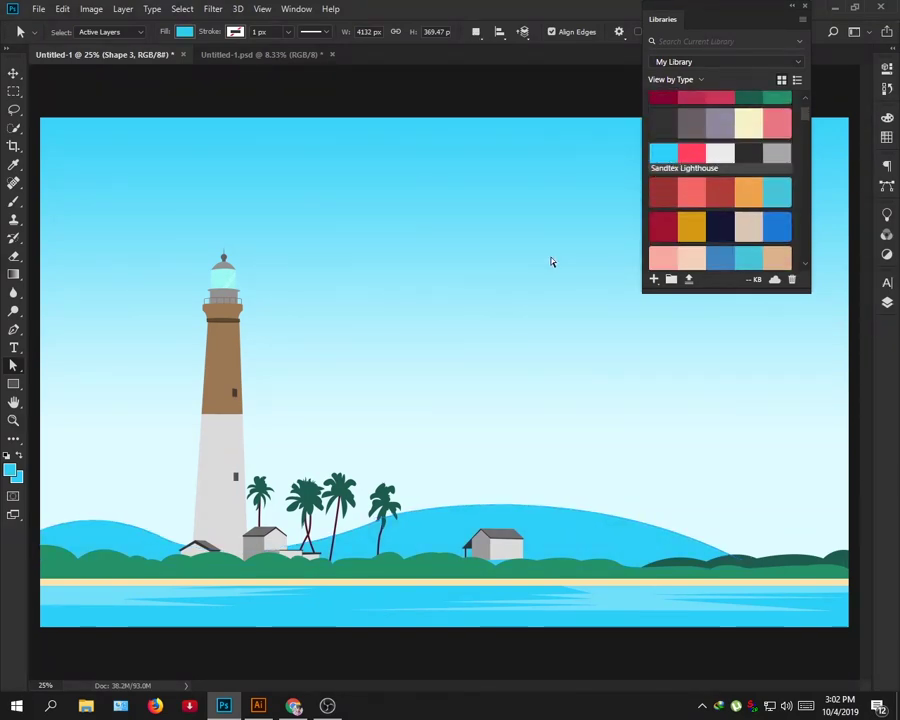
Reselect the hill and open Shape 3's fill colour picker from the Layers panel.
{"action": "left_click", "coordinate": [516, 540]}
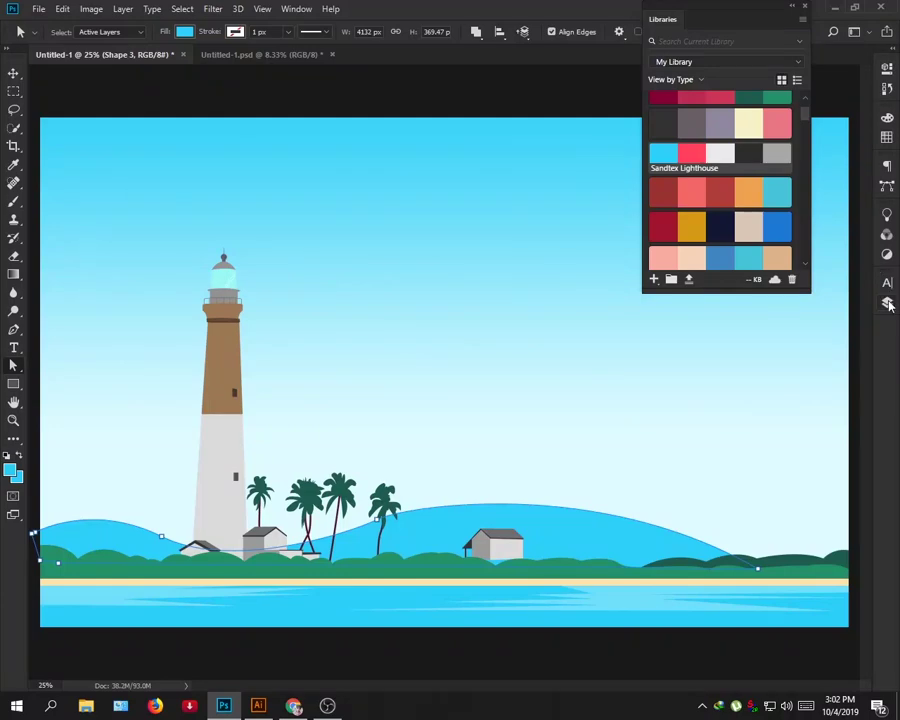
{"action": "left_click", "coordinate": [887, 303]}
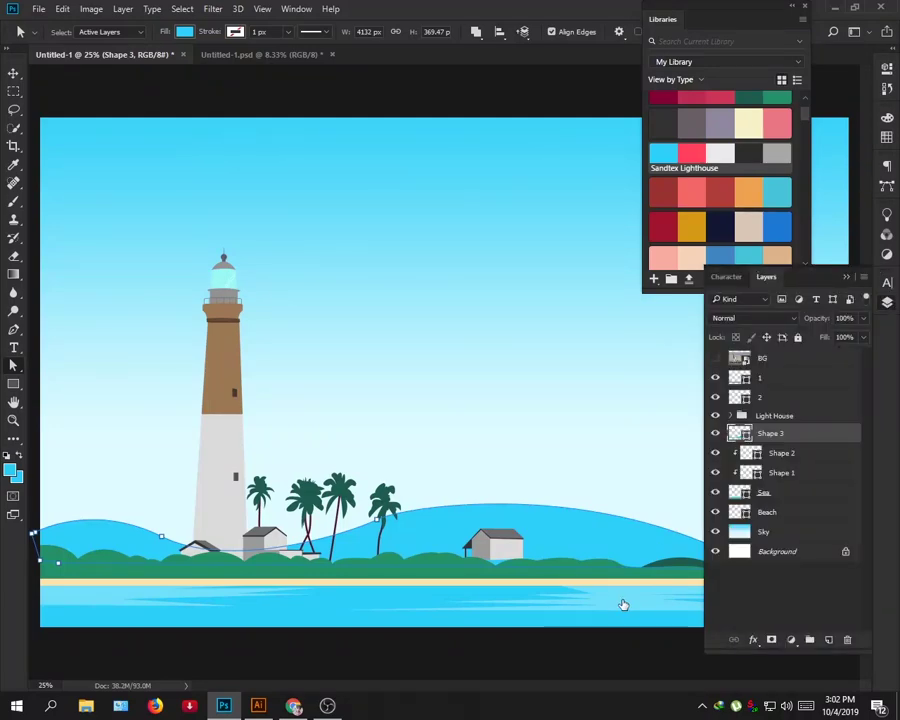
{"action": "double_click", "coordinate": [740, 436]}
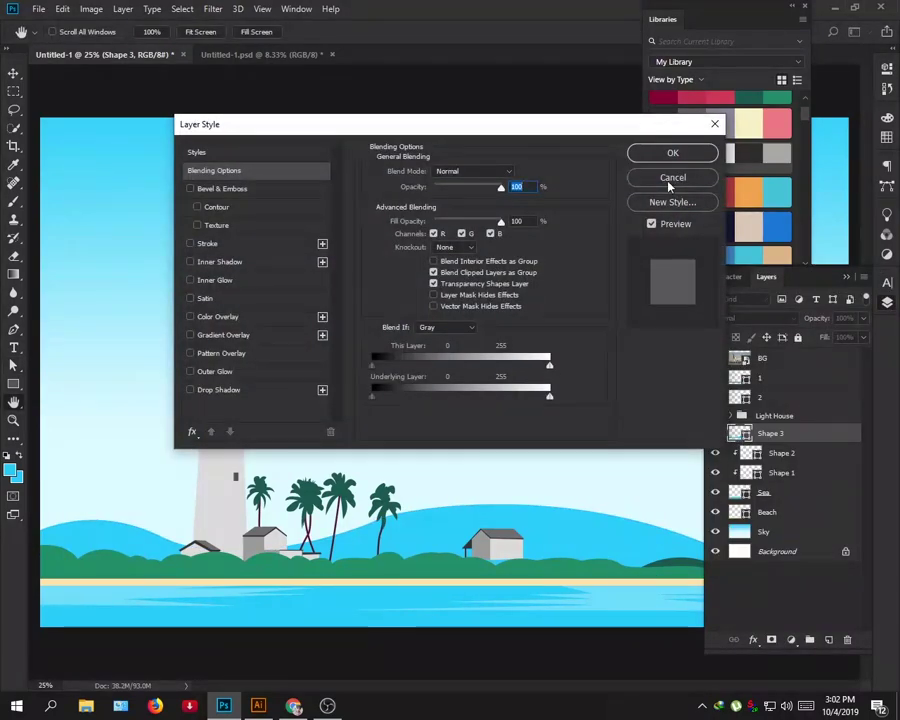
{"action": "left_click", "coordinate": [672, 177]}
{"action": "double_click", "coordinate": [739, 433]}
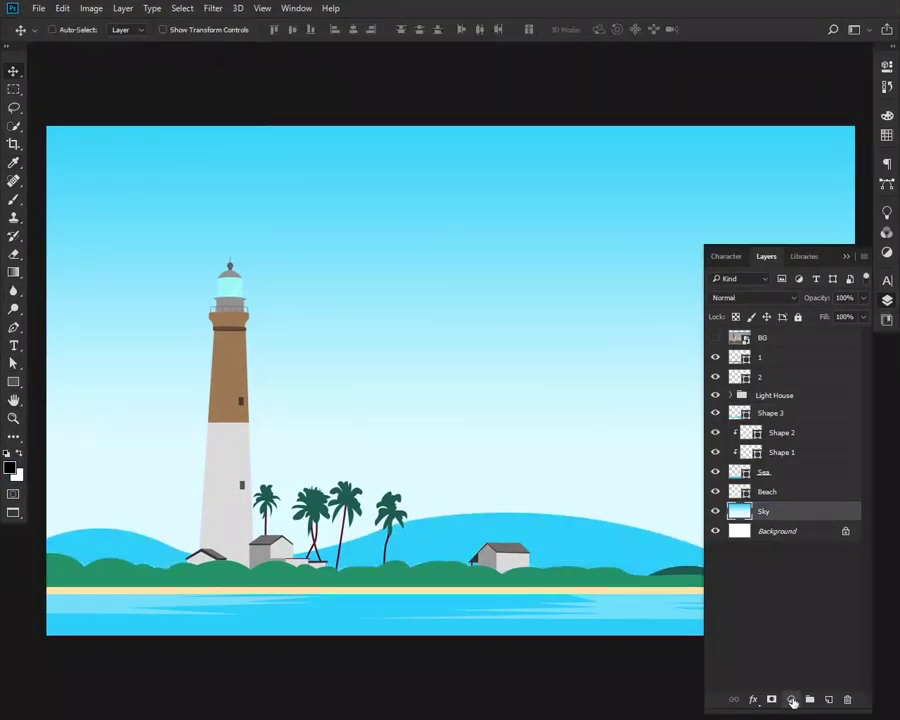
Add a reversed Gradient Fill layer over the sky with scale 144%.
{"action": "left_click", "coordinate": [790, 697]}
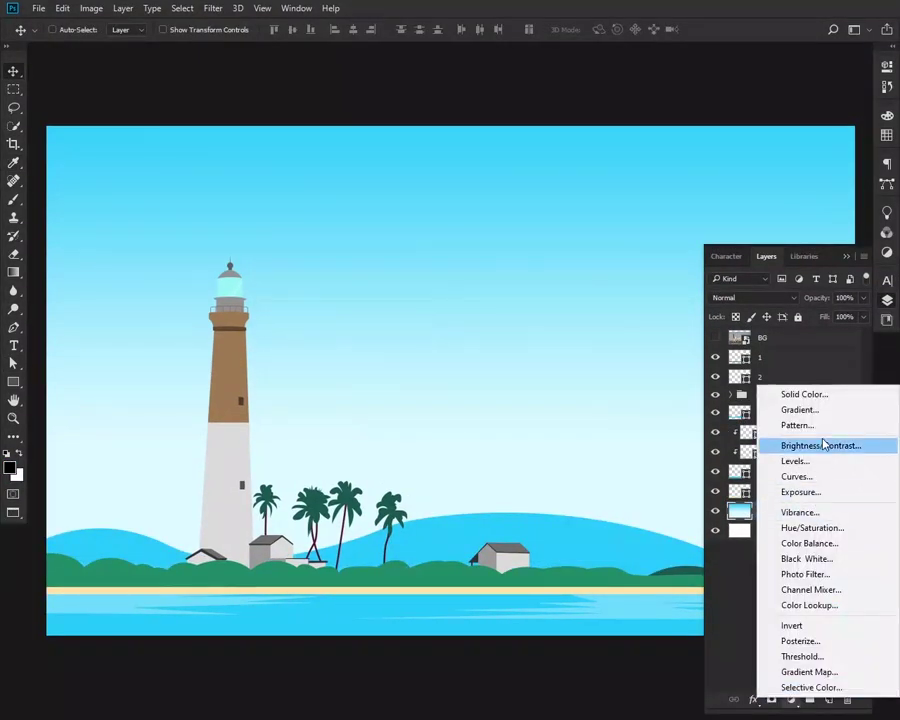
{"action": "left_click", "coordinate": [815, 417]}
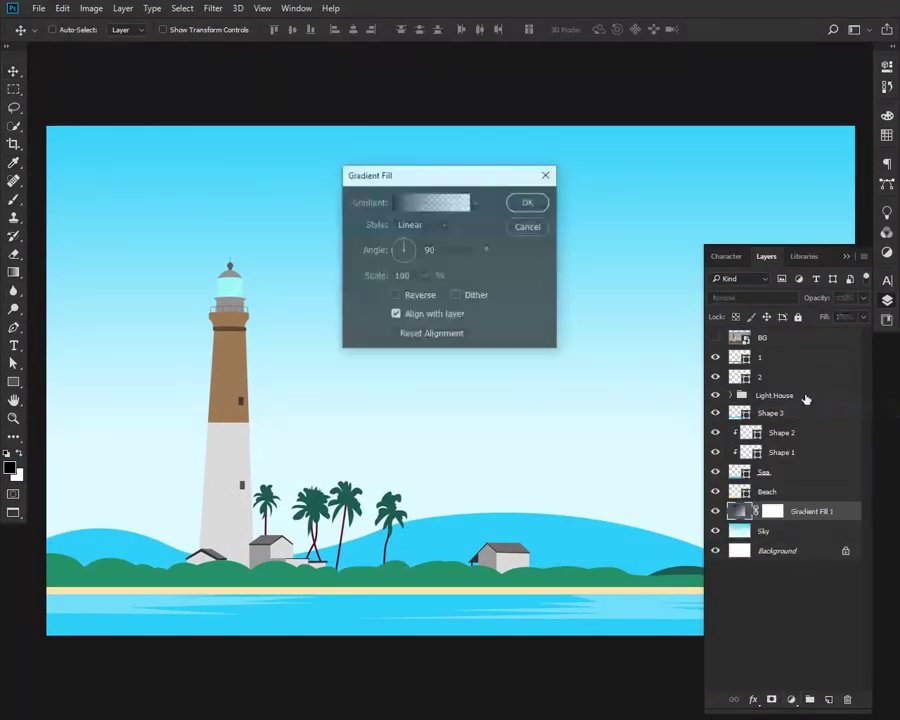
{"action": "left_click", "coordinate": [418, 295]}
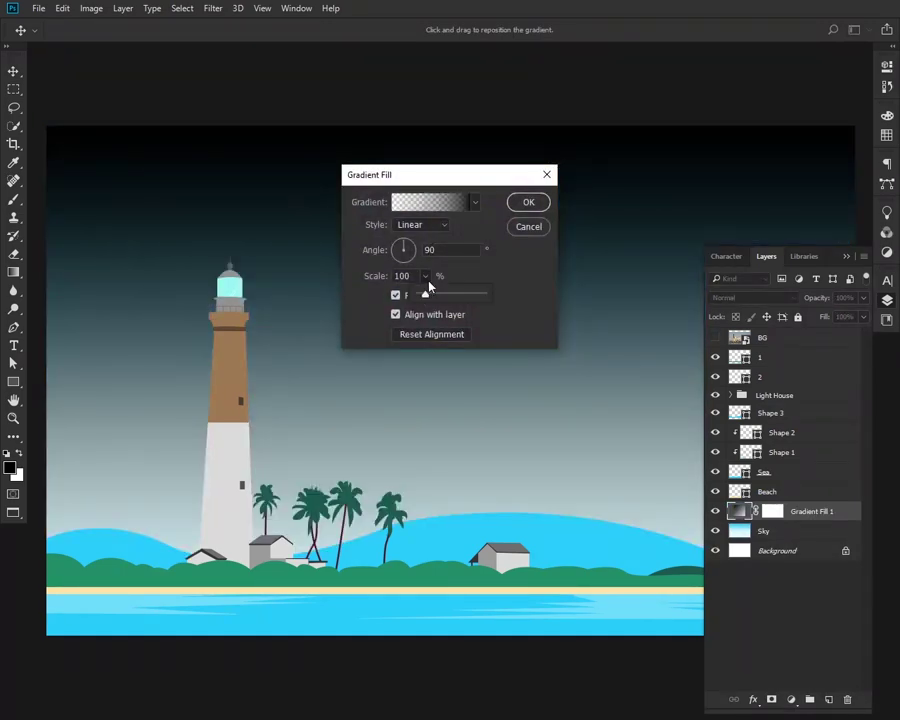
{"action": "left_click_drag", "start_coordinate": [420, 294], "coordinate": [428, 294]}
{"action": "left_click", "coordinate": [530, 202]}
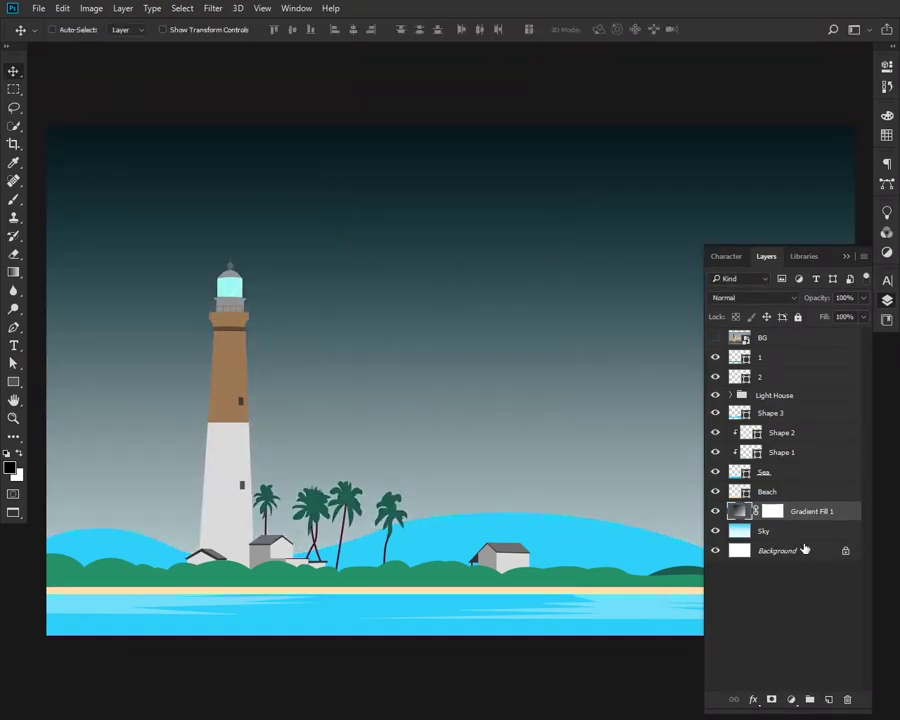
Convert Gradient Fill 1 to a smart object.
{"action": "right_click", "coordinate": [828, 511]}
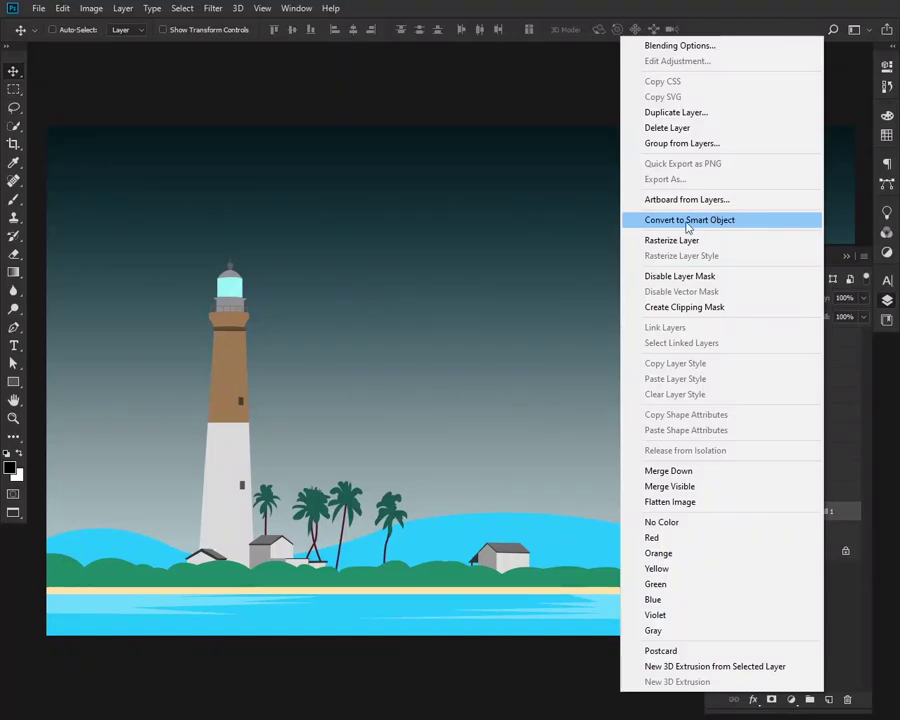
{"action": "left_click", "coordinate": [718, 222]}
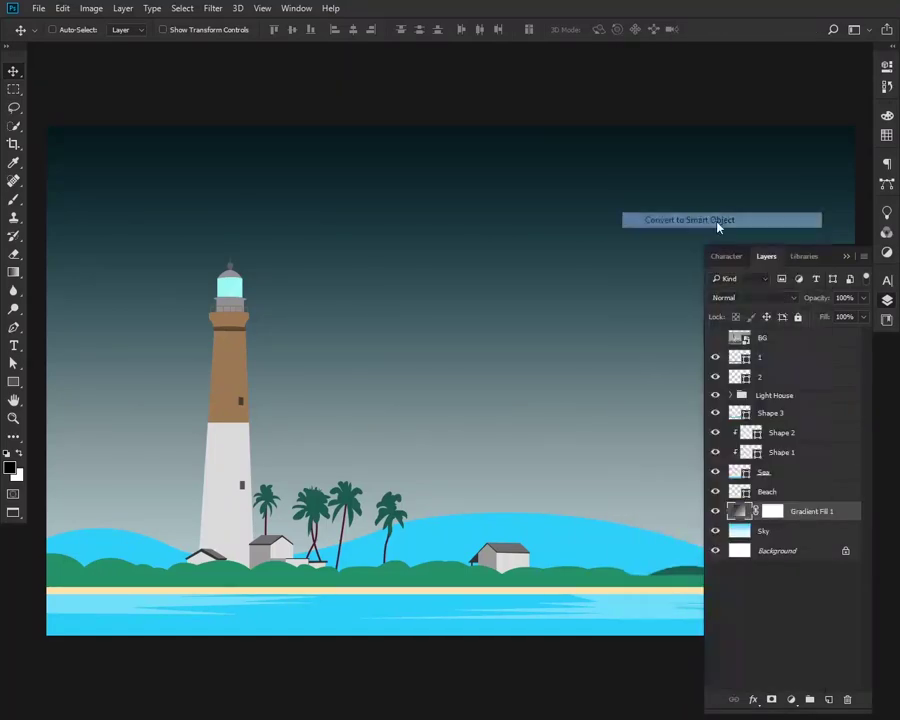
{"action": "left_click", "coordinate": [218, 8]}
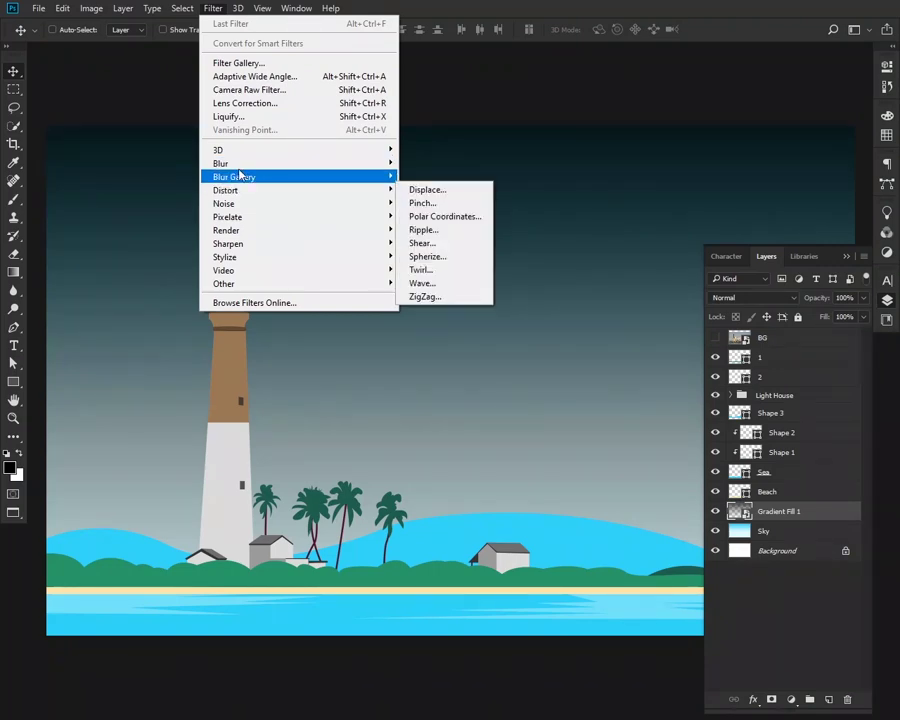
{"action": "mouse_move", "coordinate": [224, 203]}
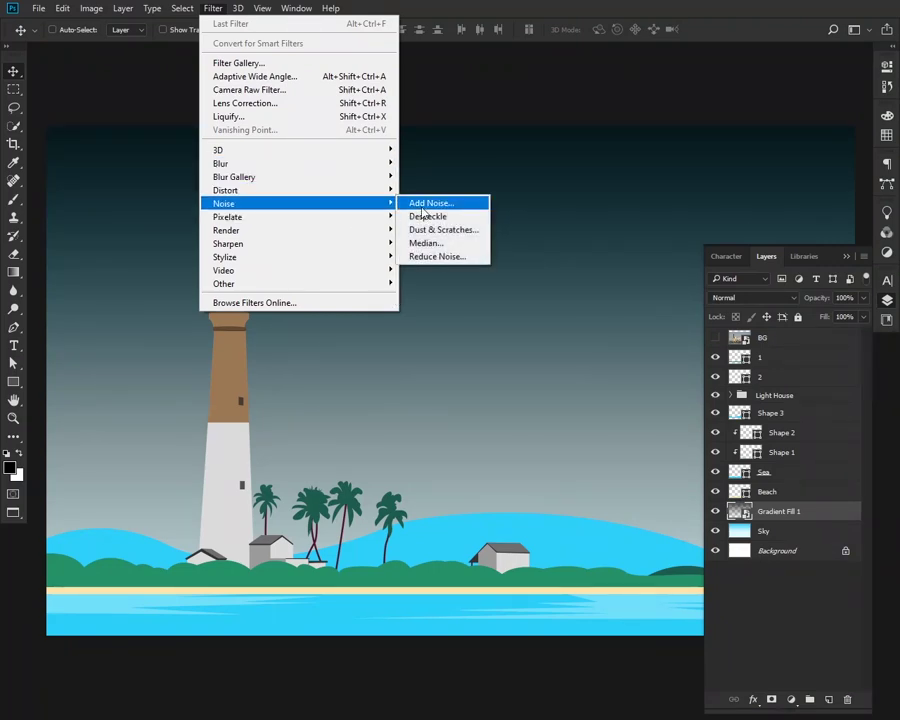
Add 400% monochromatic noise to the gradient sky.
{"action": "left_click", "coordinate": [424, 205]}
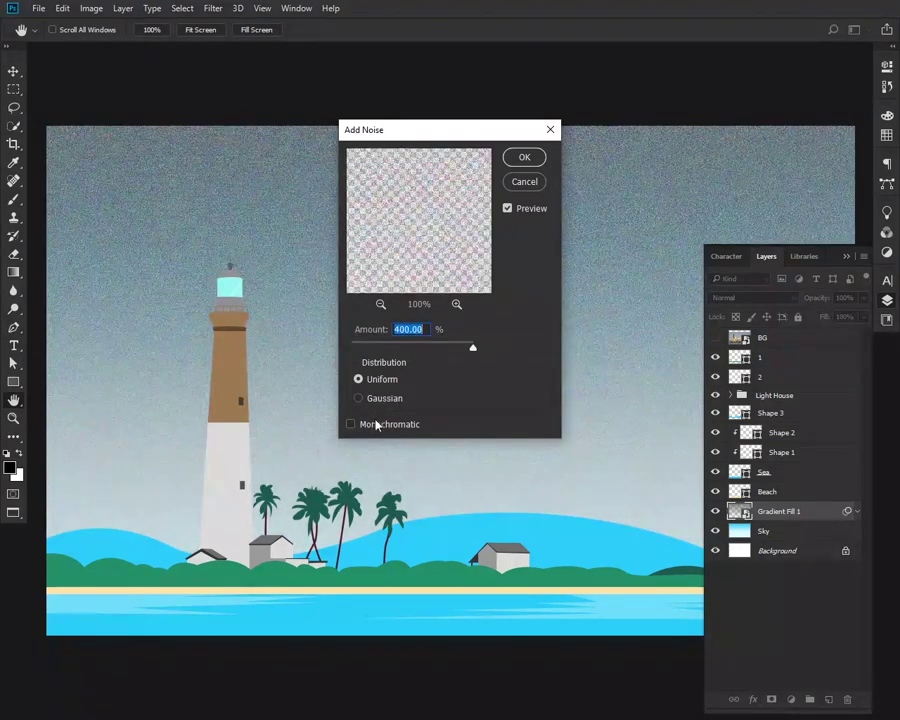
{"action": "left_click", "coordinate": [377, 425]}
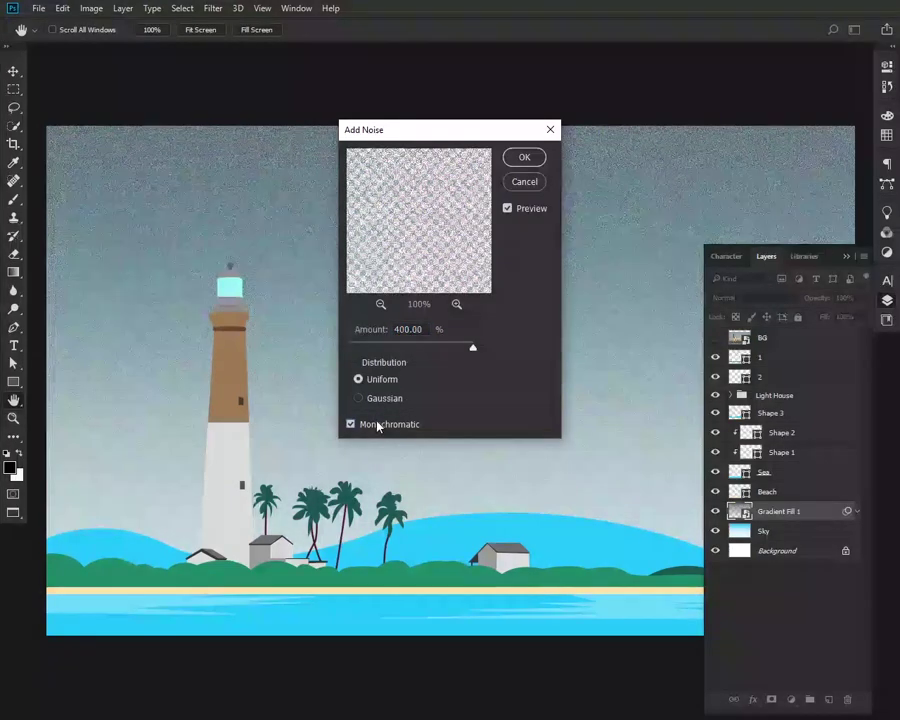
{"action": "left_click", "coordinate": [527, 160]}
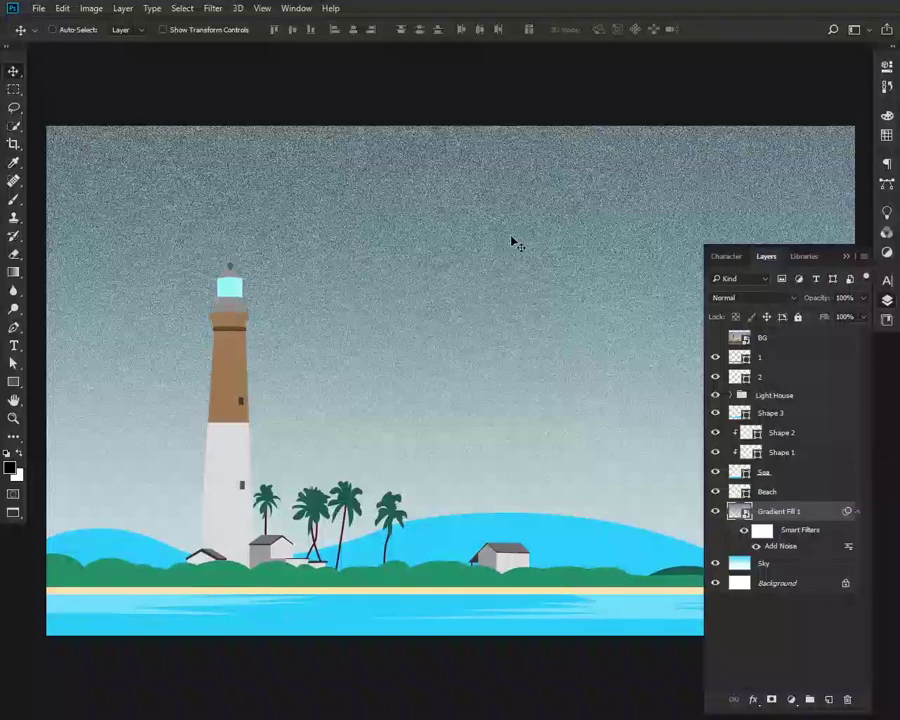
Soften the grainy sky with a 0.5-pixel Gaussian Blur smart filter.
{"action": "left_click", "coordinate": [218, 8]}
{"action": "mouse_move", "coordinate": [300, 163]}
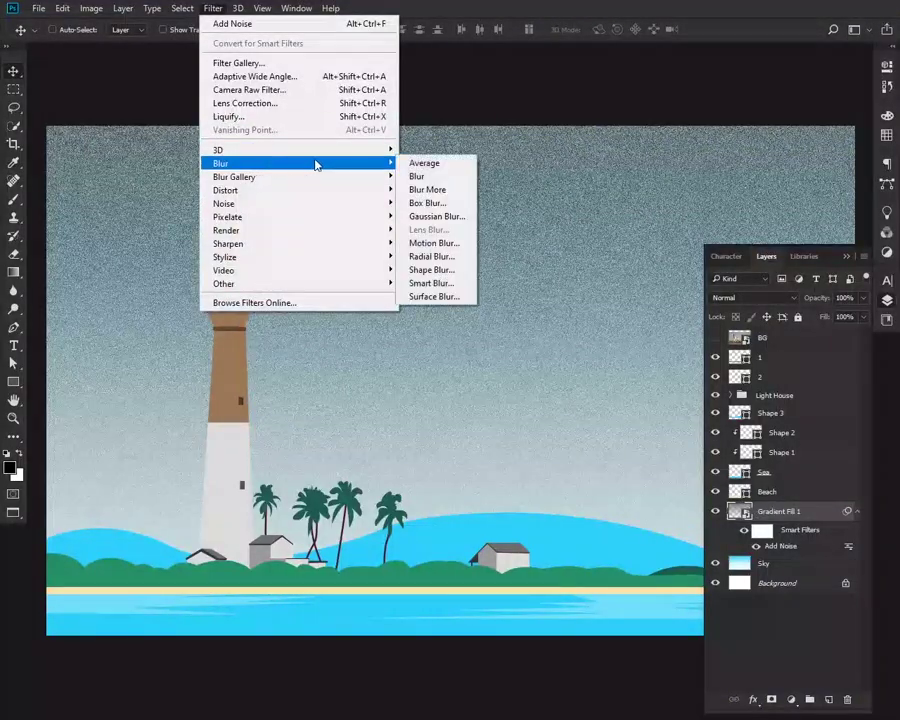
{"action": "left_click", "coordinate": [430, 217]}
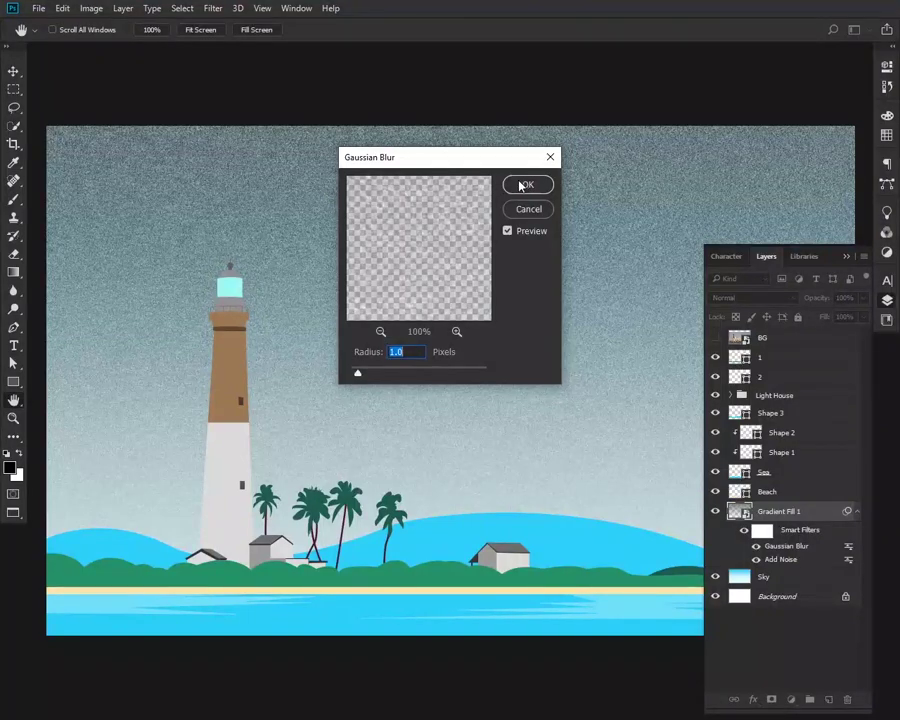
{"action": "left_click", "coordinate": [418, 355]}
{"action": "type", "text": "0.5"}
{"action": "key", "text": "Tab"}
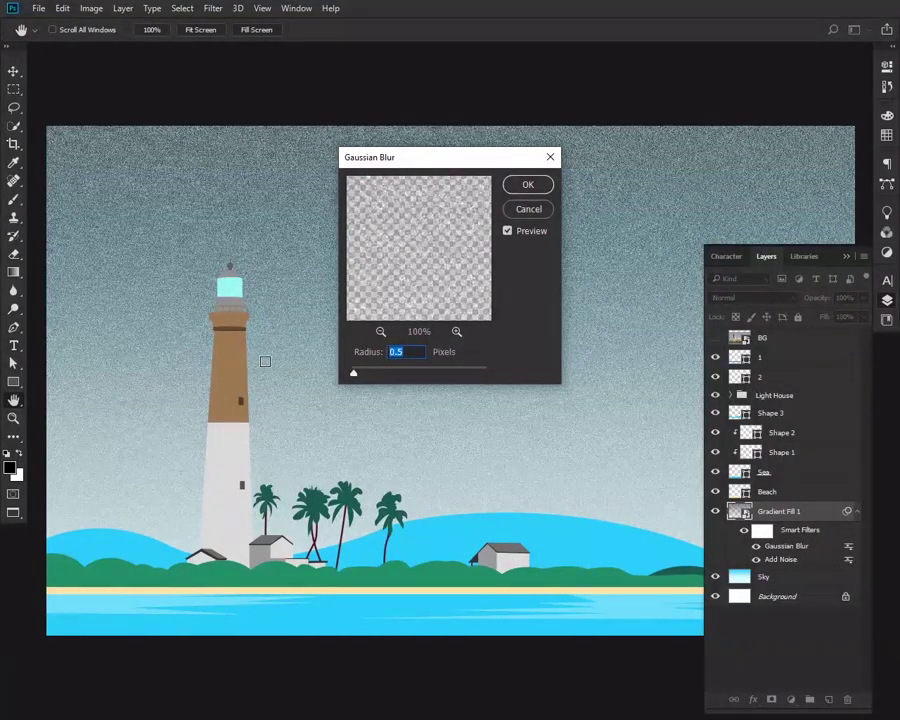
{"action": "key", "text": "Return"}
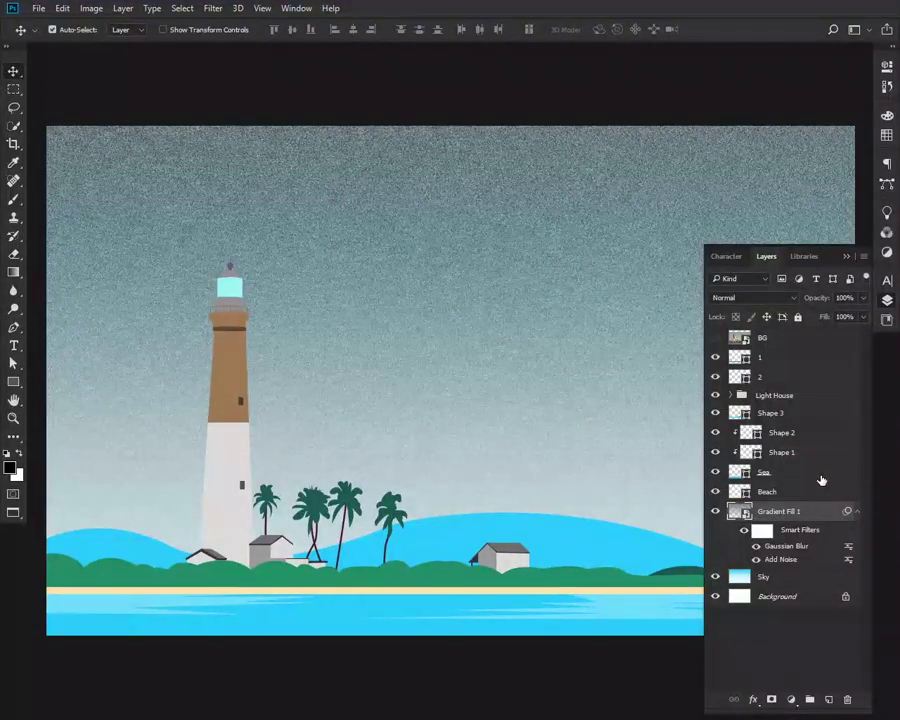
{"action": "key", "text": "ctrl+l"}
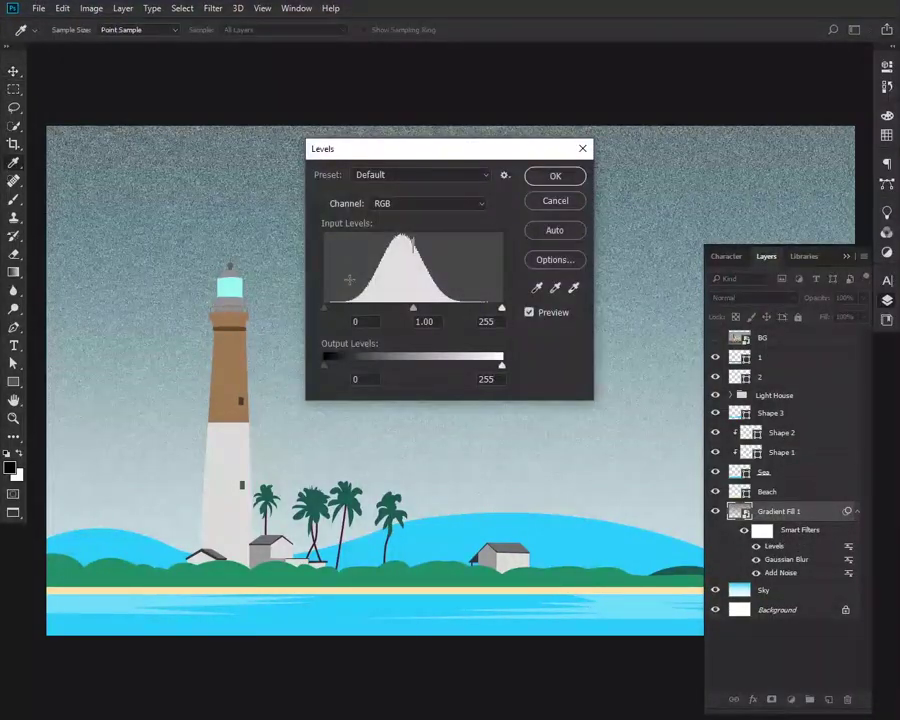
Clip the Levels input to 179–208 for sparse specks and keep the blur at 0.5 pixels.
{"action": "mouse_move", "coordinate": [333, 309]}
{"action": "left_mouse_down"}
{"action": "mouse_move", "coordinate": [450, 317]}
{"action": "mouse_move", "coordinate": [453, 307]}
{"action": "mouse_move", "coordinate": [452, 316]}
{"action": "left_mouse_up"}
{"action": "left_click", "coordinate": [543, 177]}
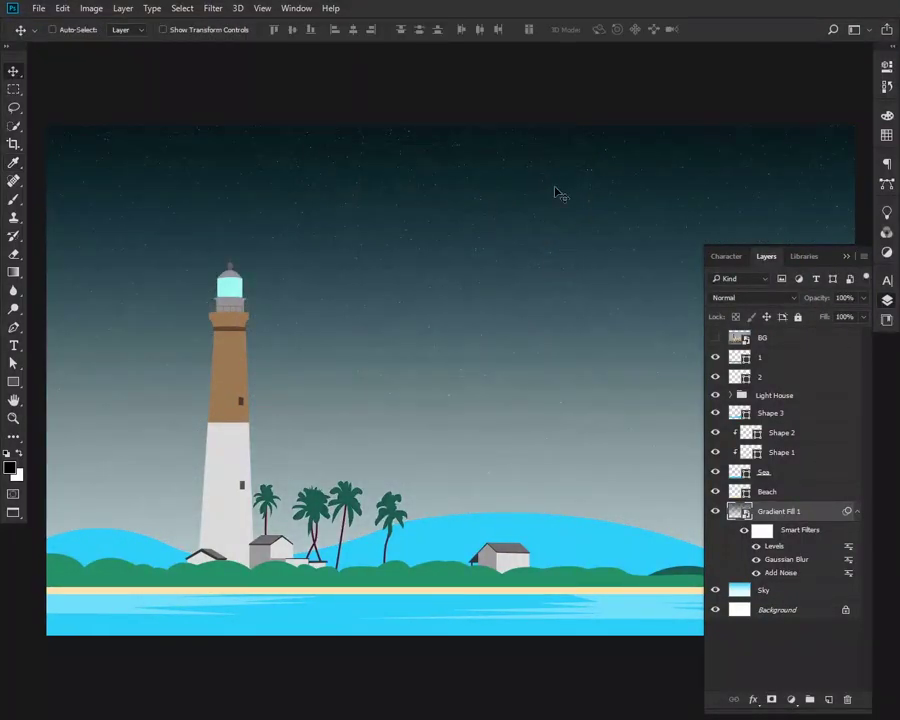
{"action": "double_click", "coordinate": [785, 559]}
{"action": "left_click", "coordinate": [486, 287]}
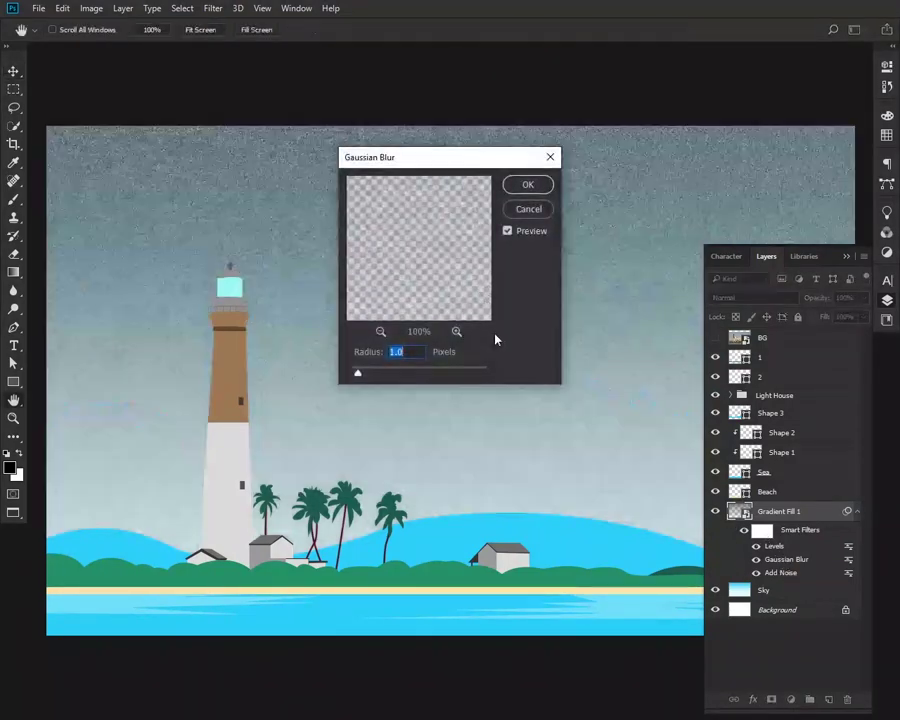
{"action": "type", "text": "0.5"}
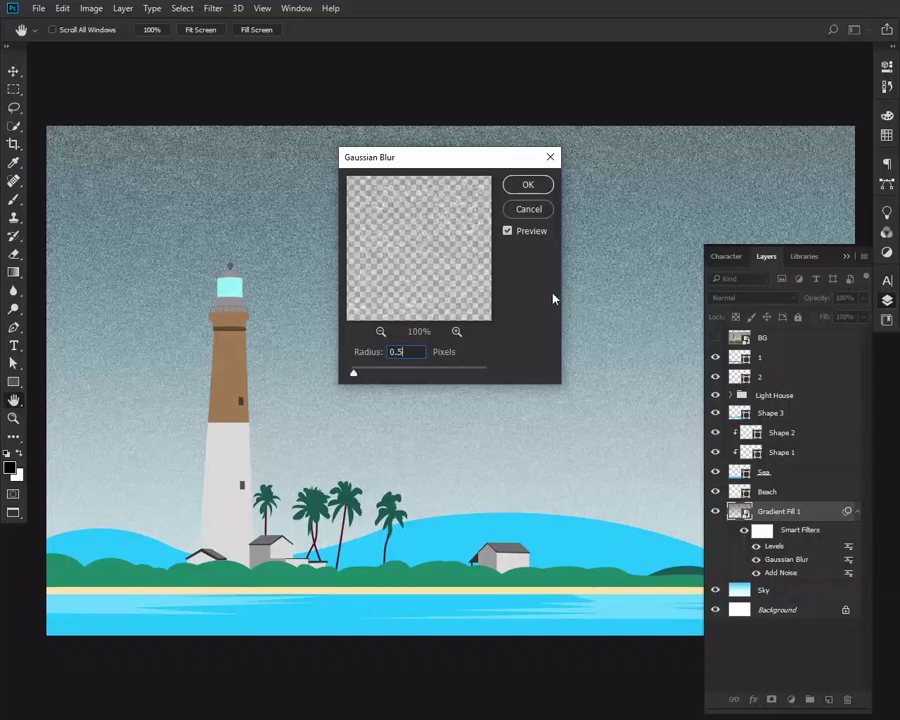
{"action": "key", "text": "Return"}
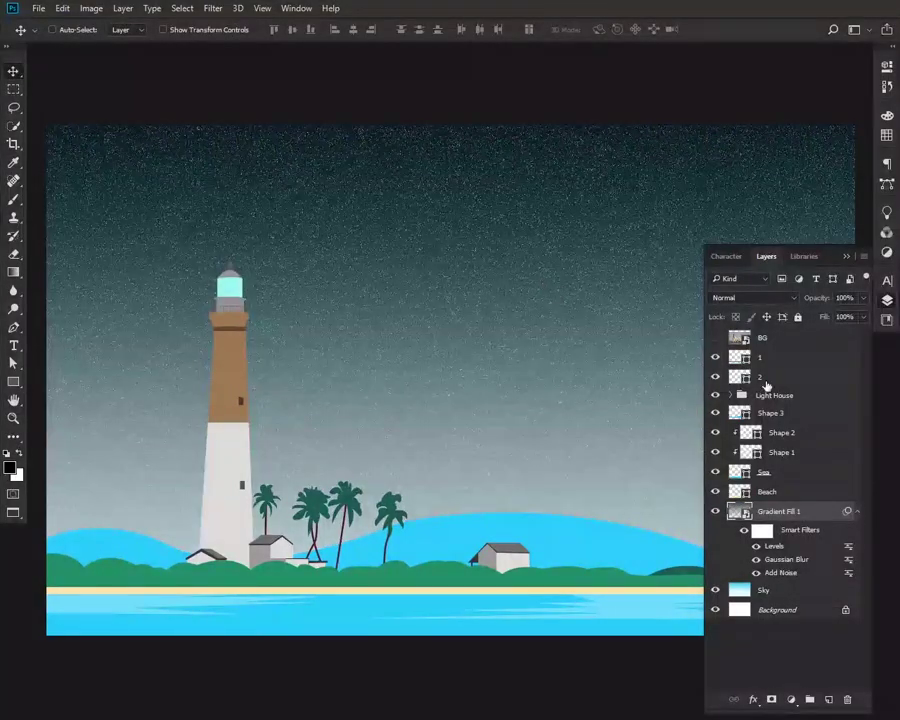
Set the grain gradient layer's blend mode to Overlay.
{"action": "left_click", "coordinate": [724, 297]}
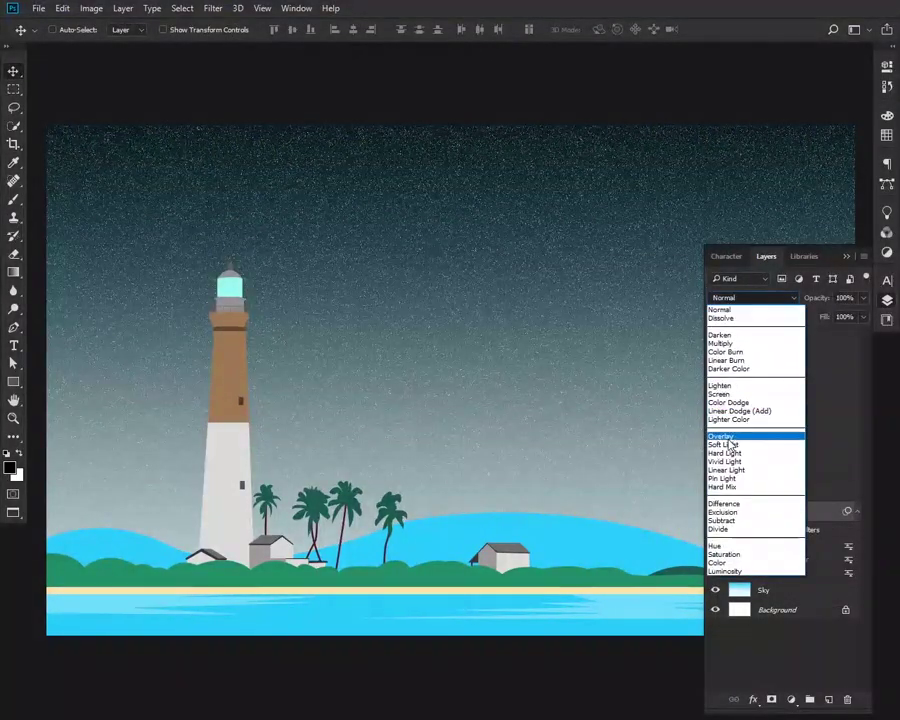
{"action": "left_click", "coordinate": [727, 433]}
{"action": "key", "text": "Down"}
{"action": "key", "text": "Up"}
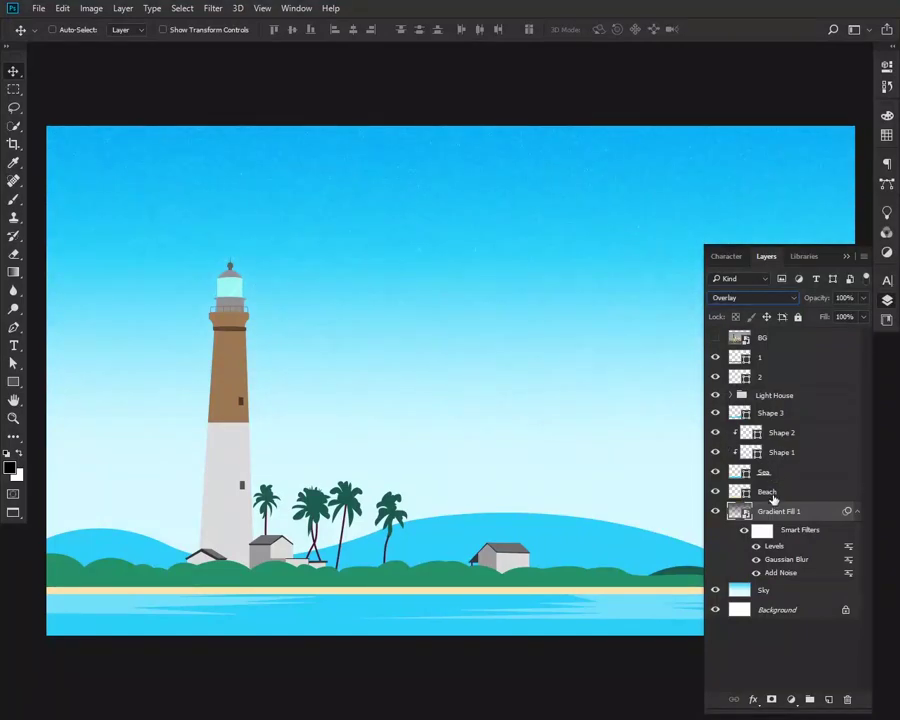
Move the Levels smart filter's white input to 179 to brighten the grain.
{"action": "double_click", "coordinate": [774, 546]}
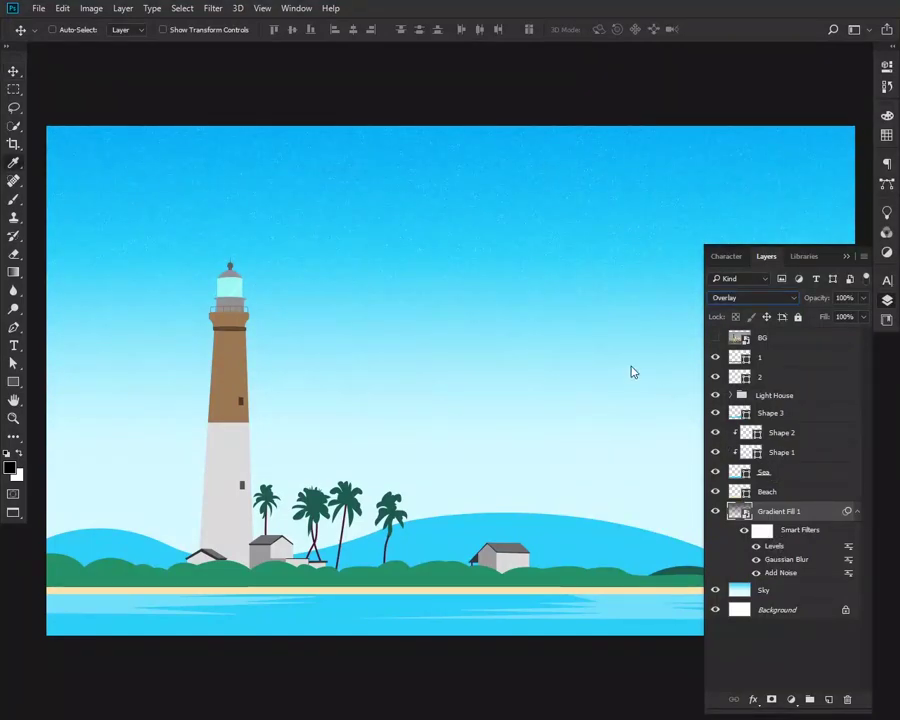
{"action": "left_click_drag", "start_coordinate": [467, 310], "coordinate": [448, 307]}
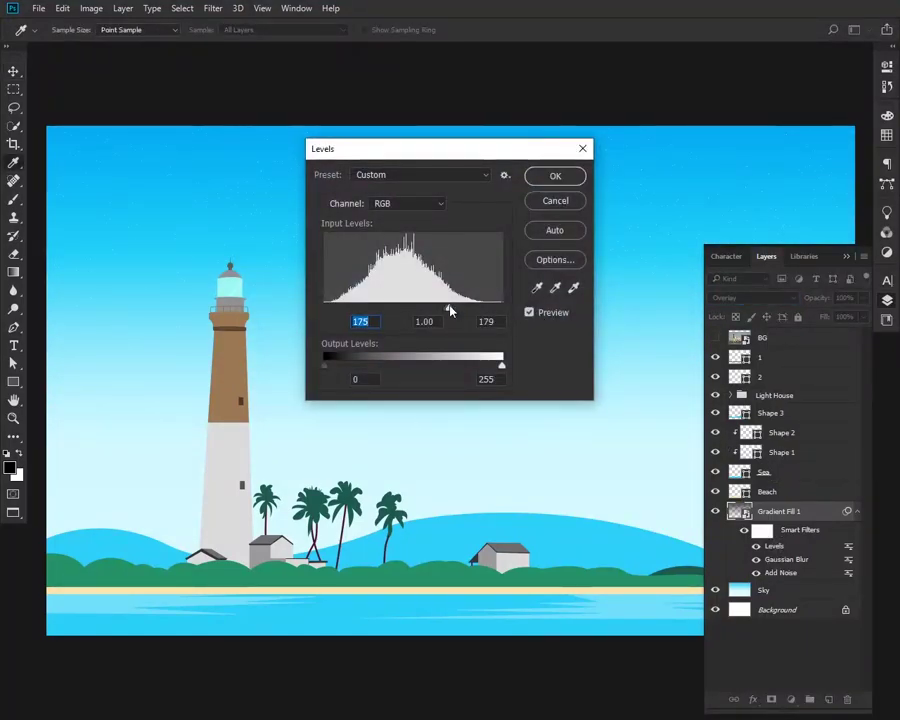
{"action": "left_click", "coordinate": [565, 180]}
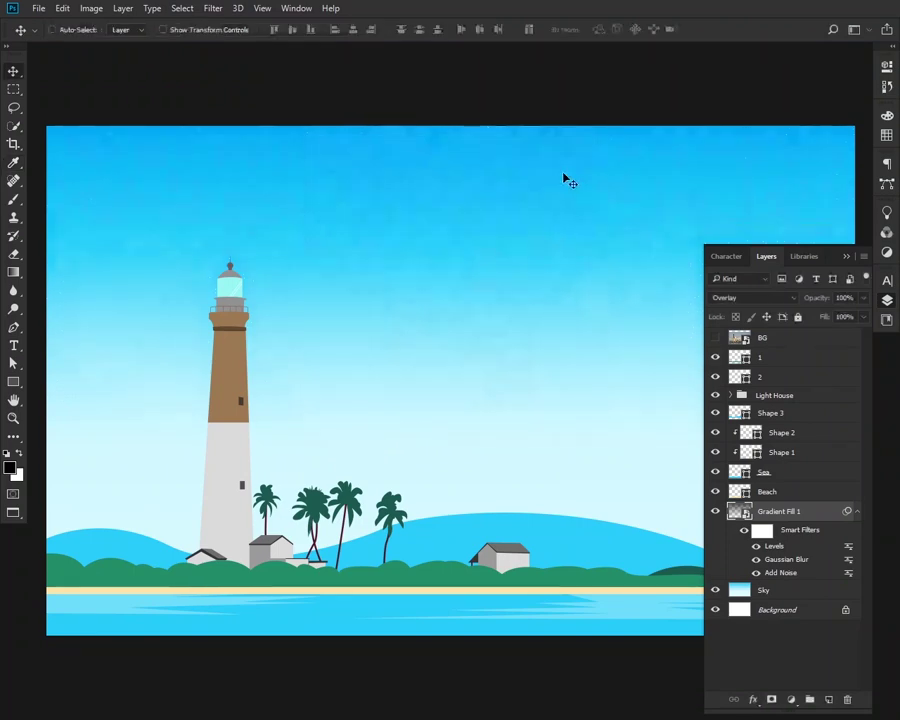
{"action": "key", "text": "ctrl+j"}
{"action": "left_click", "coordinate": [856, 511]}
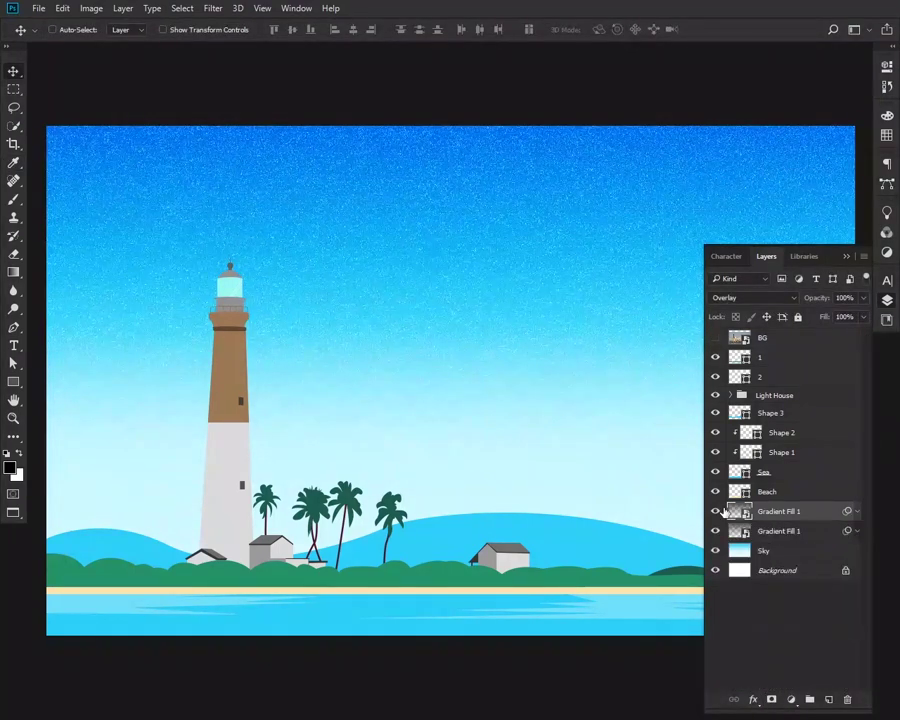
{"action": "key", "text": "ctrl+z"}
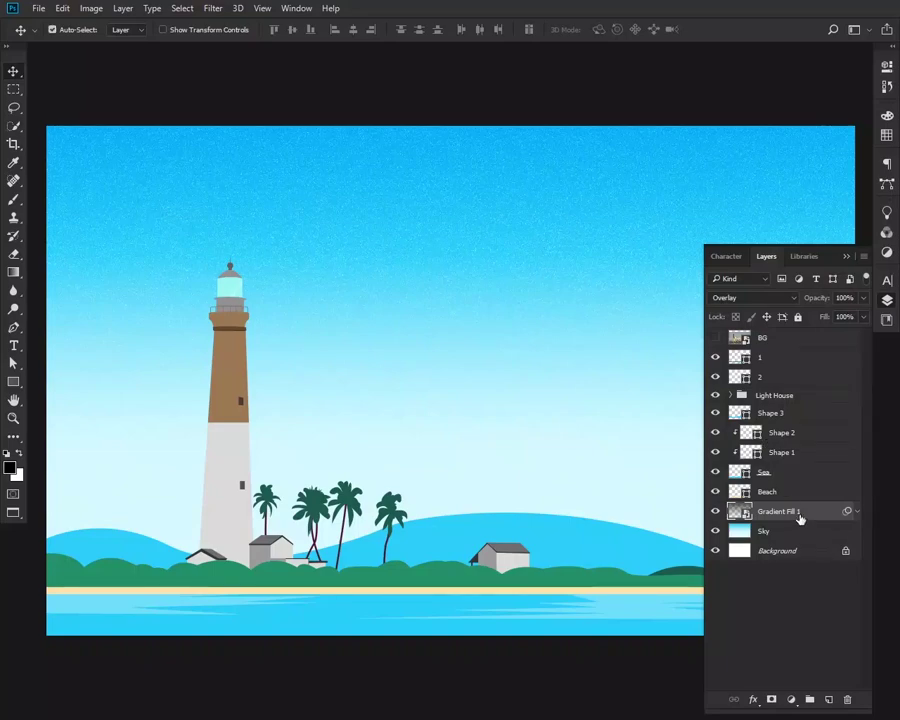
Clip a grain copy to the Beach layer, flipped horizontally and shifted into place.
{"action": "key", "text": "ctrl+j"}
{"action": "key", "text": "ctrl+bracketright"}
{"action": "key", "text": "ctrl+t"}
{"action": "right_click", "coordinate": [472, 250]}
{"action": "left_click", "coordinate": [498, 272]}
{"action": "key", "text": "ctrl+t"}
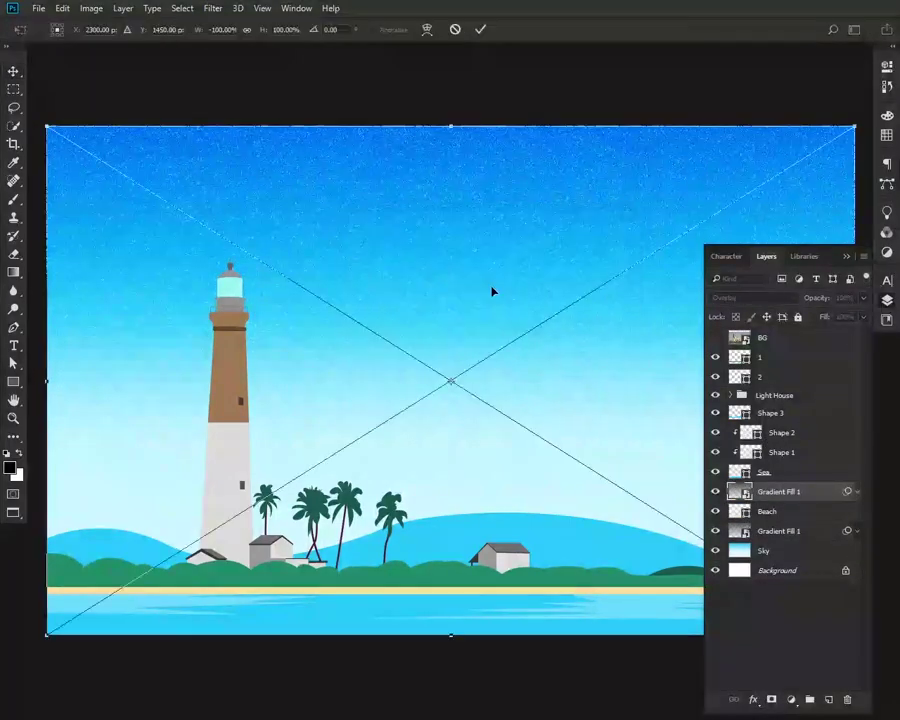
{"action": "key", "text": "Escape"}
{"action": "key", "text": "ctrl+alt+g"}
{"action": "key", "text": "ctrl+t"}
{"action": "right_click", "coordinate": [482, 294]}
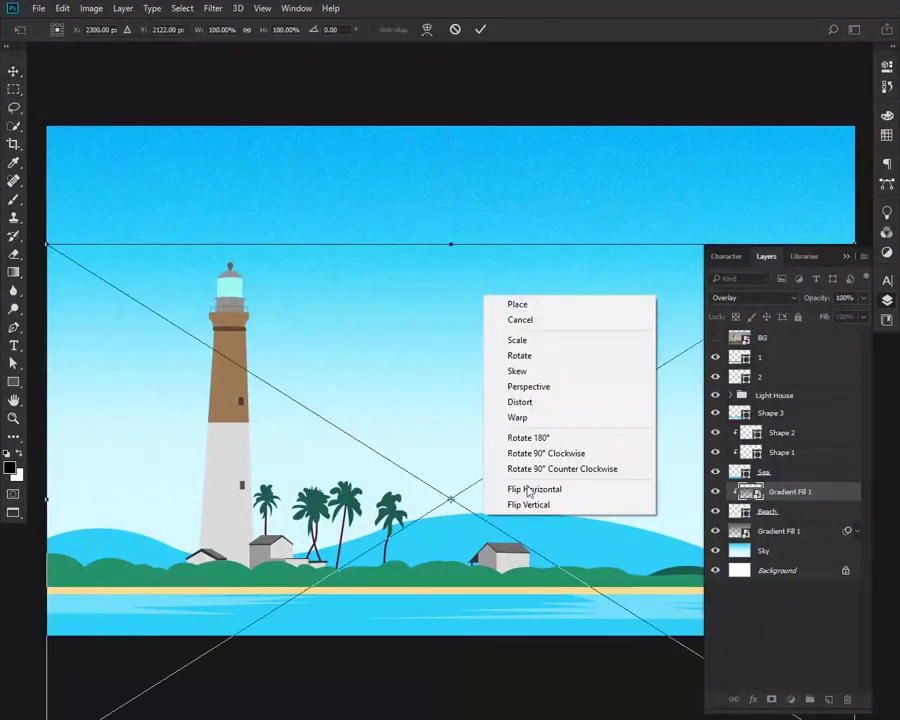
{"action": "left_click", "coordinate": [526, 487]}
{"action": "key", "text": "Return"}
{"action": "mouse_move", "coordinate": [496, 262]}
{"action": "left_mouse_down"}
{"action": "mouse_move", "coordinate": [558, 288]}
{"action": "mouse_move", "coordinate": [594, 484]}
{"action": "mouse_move", "coordinate": [582, 490]}
{"action": "left_mouse_up"}
Move the grain copy up to clip onto Shape 2 and reposition its texture.
{"action": "left_click_drag", "start_coordinate": [790, 491], "coordinate": [798, 436]}
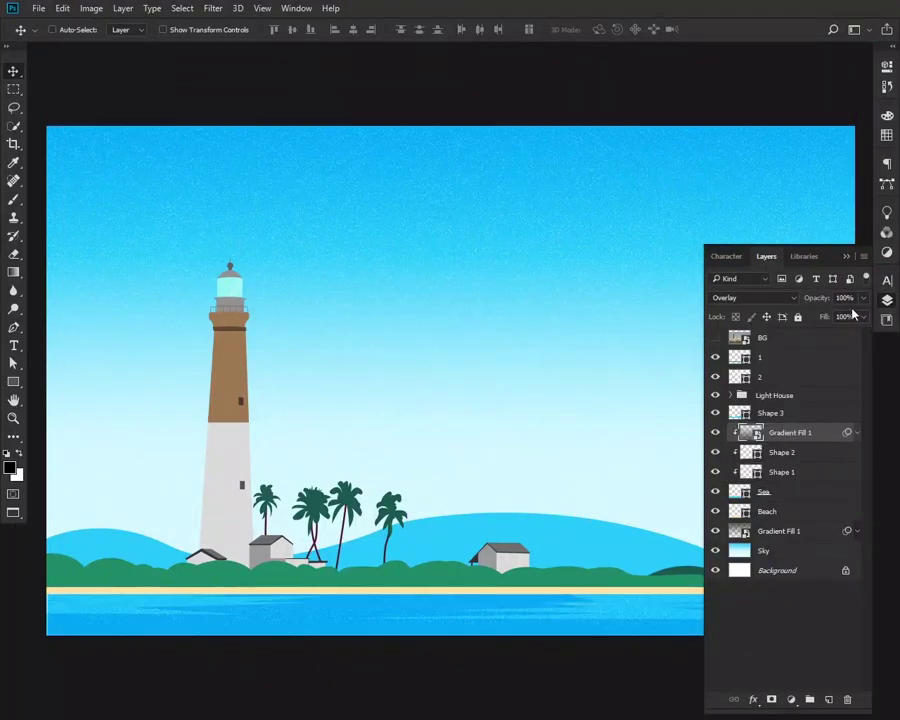
{"action": "left_click", "coordinate": [887, 299]}
{"action": "left_click_drag", "start_coordinate": [742, 306], "coordinate": [735, 322]}
{"action": "left_click", "coordinate": [887, 299]}
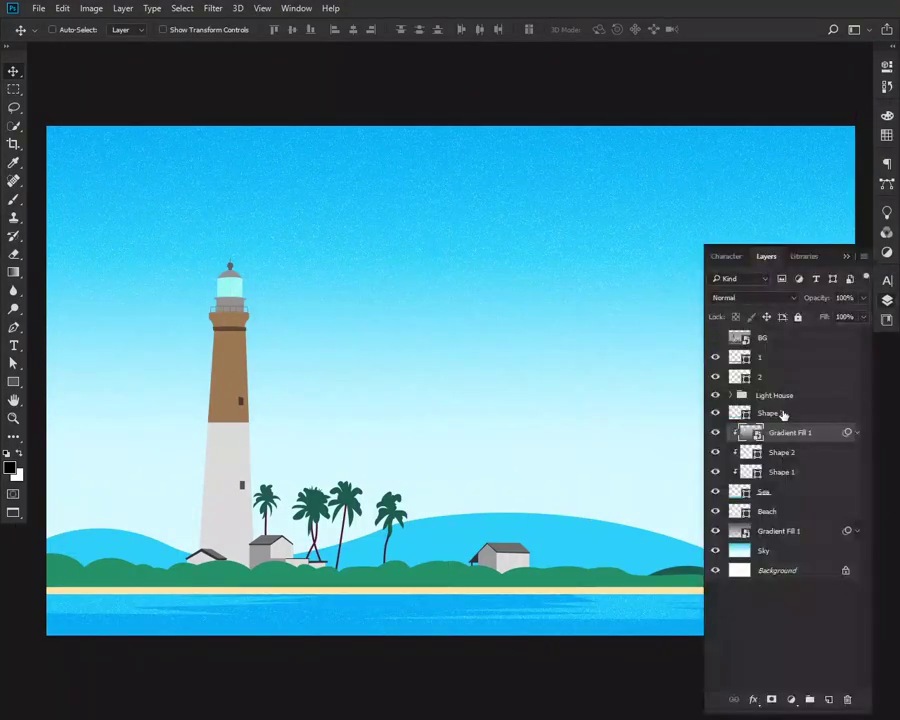
Duplicate a grain copy above Shape 3 and scale it down.
{"action": "left_click_drag", "start_coordinate": [790, 452], "coordinate": [748, 422]}
{"action": "left_click_drag", "start_coordinate": [520, 440], "coordinate": [532, 466]}
{"action": "key", "text": "ctrl+t"}
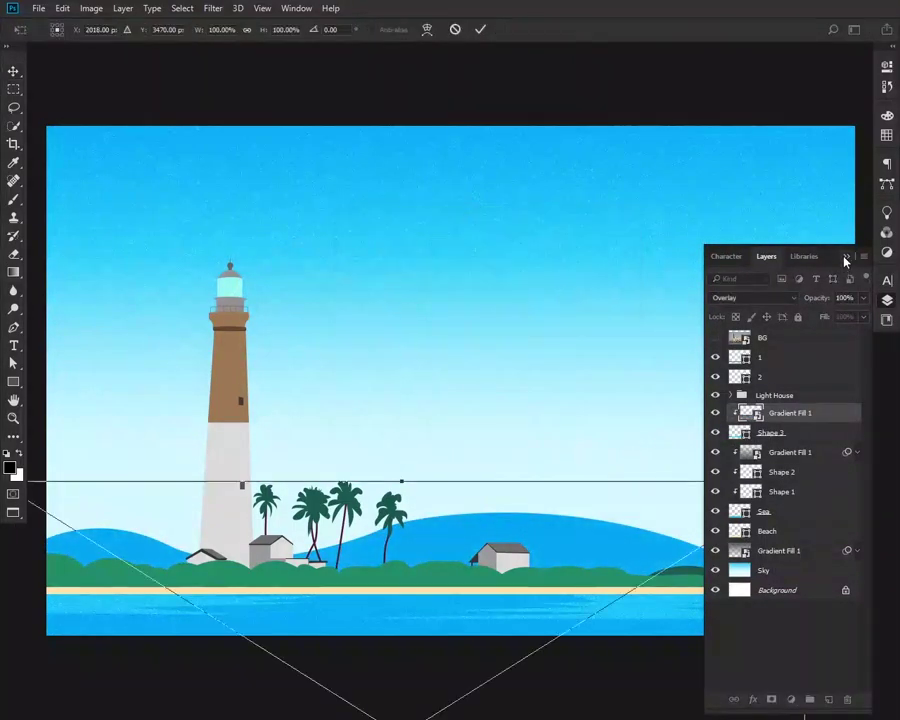
{"action": "key", "text": "ctrl+minus"}
{"action": "left_click", "coordinate": [887, 299]}
{"action": "left_click_drag", "start_coordinate": [632, 426], "coordinate": [600, 446]}
{"action": "key", "text": "Return"}
{"action": "key", "text": "ctrl+0"}
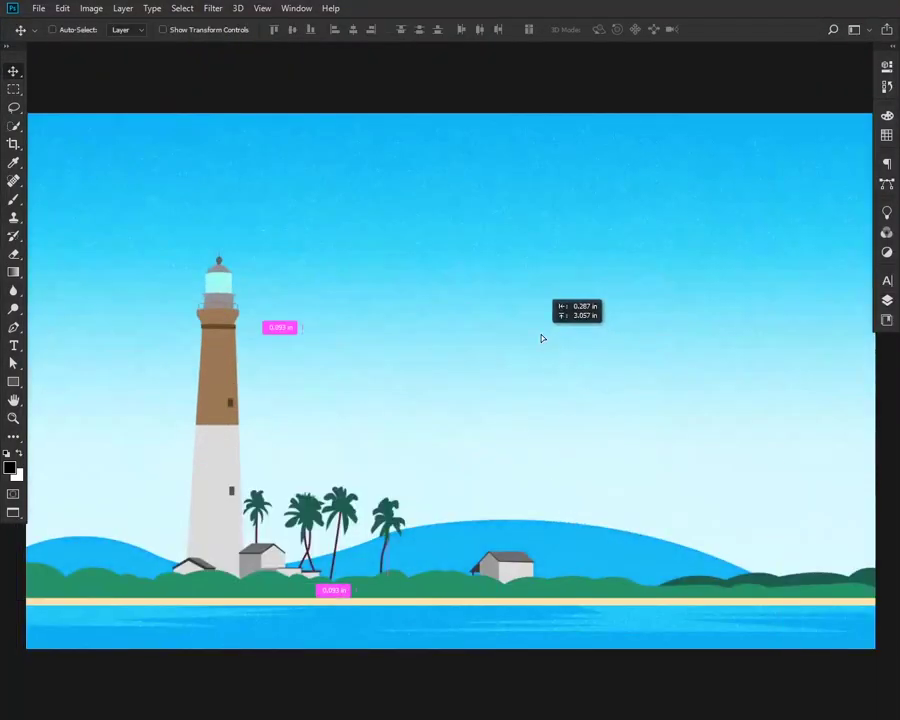
Flip the Shape 3 grain copy vertically and move it upward.
{"action": "left_click_drag", "start_coordinate": [540, 337], "coordinate": [528, 462]}
{"action": "key", "text": "ctrl+t"}
{"action": "right_click", "coordinate": [528, 462]}
{"action": "left_click", "coordinate": [526, 608]}
{"action": "mouse_move", "coordinate": [526, 608]}
{"action": "left_mouse_down"}
{"action": "mouse_move", "coordinate": [515, 305]}
{"action": "mouse_move", "coordinate": [501, 332]}
{"action": "left_mouse_up"}
{"action": "key", "text": "Return"}
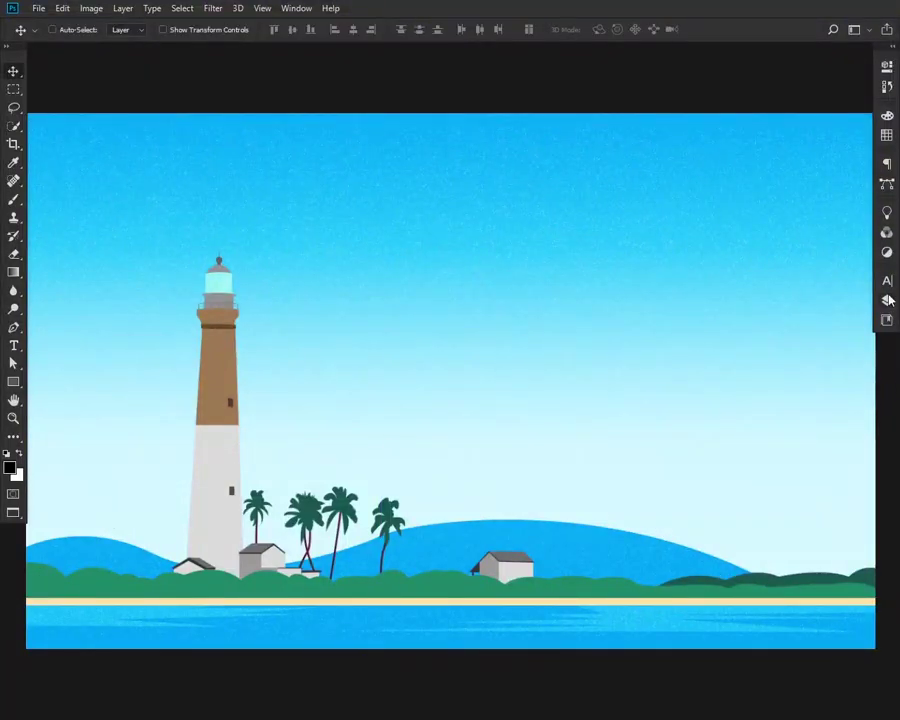
Add a vertically flipped grain copy clipped above layer 1.
{"action": "left_click", "coordinate": [887, 299]}
{"action": "left_click_drag", "start_coordinate": [790, 432], "coordinate": [792, 372]}
{"action": "mouse_move", "coordinate": [464, 524]}
{"action": "left_mouse_down"}
{"action": "mouse_move", "coordinate": [510, 502]}
{"action": "mouse_move", "coordinate": [490, 358]}
{"action": "left_mouse_up"}
{"action": "key", "text": "ctrl+t"}
{"action": "right_click", "coordinate": [452, 310]}
{"action": "left_click", "coordinate": [490, 518]}
{"action": "left_click_drag", "start_coordinate": [490, 518], "coordinate": [455, 400]}
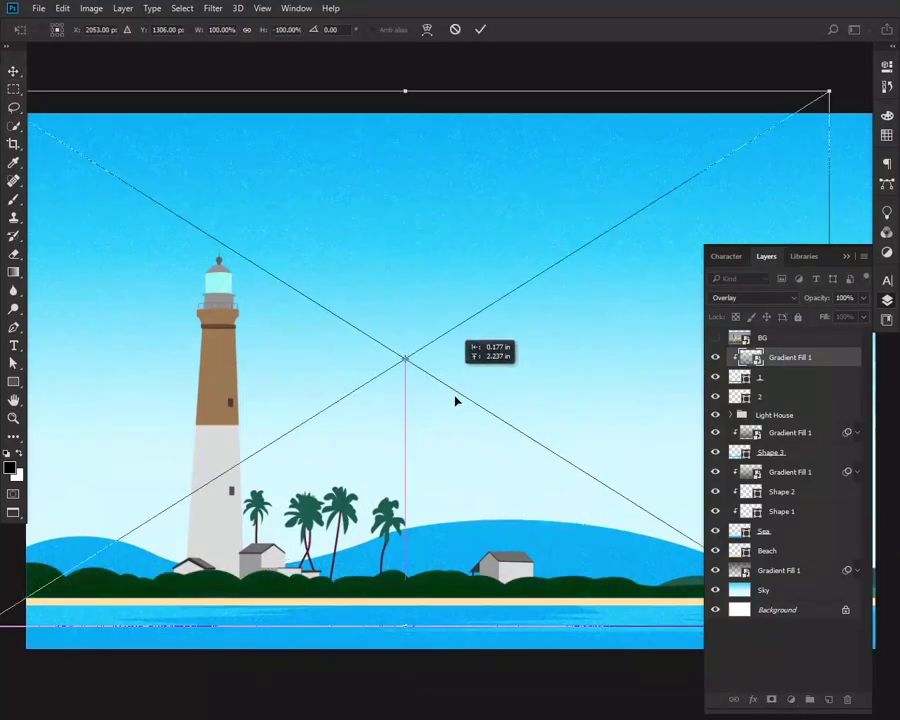
{"action": "key", "text": "Return"}
Add a transformed grain copy for layer 2 and move it into position.
{"action": "left_click", "coordinate": [789, 380]}
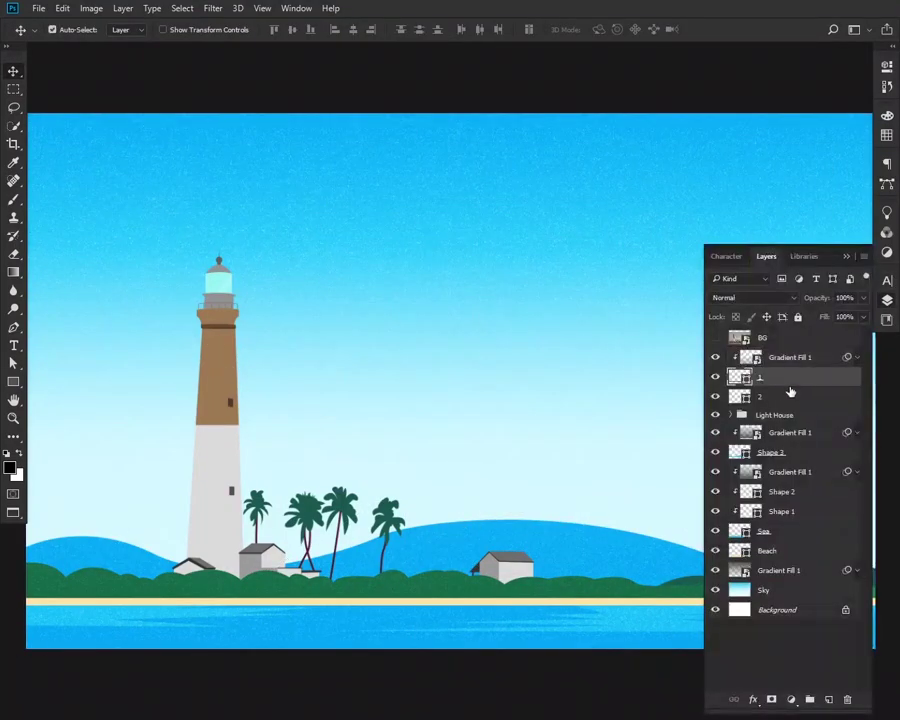
{"action": "left_click_drag", "start_coordinate": [790, 357], "coordinate": [790, 382]}
{"action": "mouse_move", "coordinate": [600, 400]}
{"action": "left_mouse_down"}
{"action": "mouse_move", "coordinate": [740, 410]}
{"action": "mouse_move", "coordinate": [790, 432]}
{"action": "left_mouse_up"}
{"action": "left_click", "coordinate": [887, 300]}
{"action": "key", "text": "ctrl+t"}
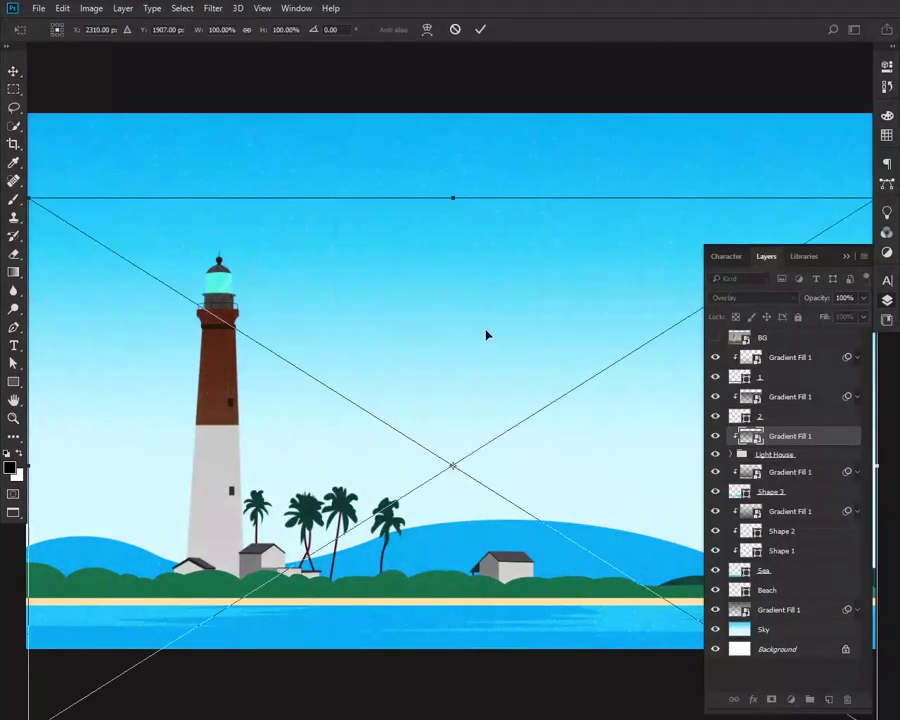
{"action": "left_click_drag", "start_coordinate": [487, 335], "coordinate": [486, 434]}
{"action": "right_click", "coordinate": [462, 448]}
{"action": "left_click", "coordinate": [472, 448]}
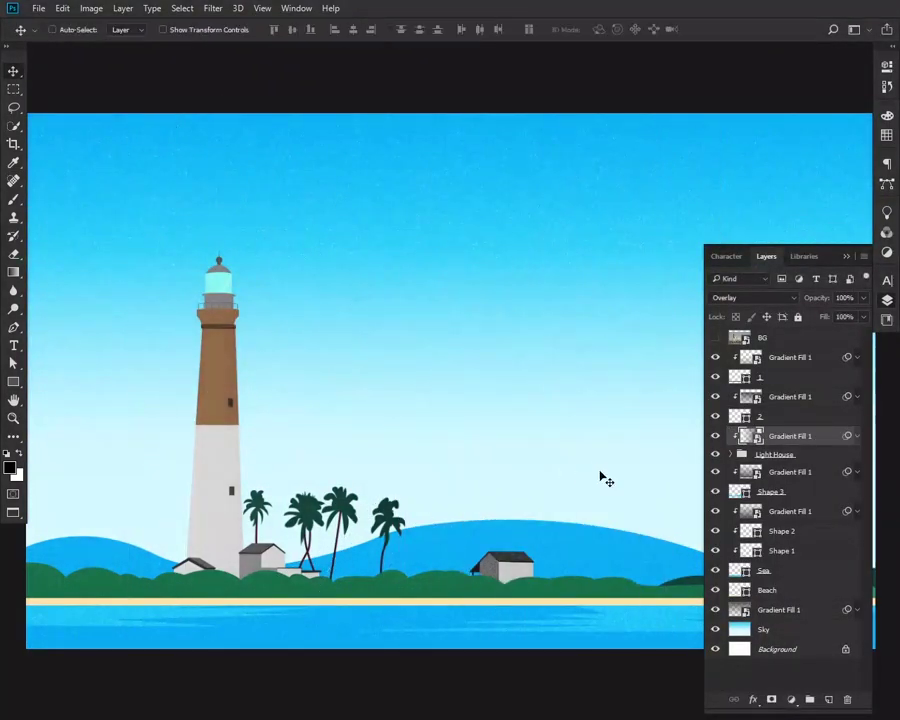
{"action": "key", "text": "ctrl+t"}
{"action": "key", "text": "ctrl+minus"}
{"action": "left_click_drag", "start_coordinate": [524, 324], "coordinate": [502, 440]}
Zoom into the house area and inspect the grain copy's Levels and transform without changes.
{"action": "key", "text": "Return"}
{"action": "key", "text": "ctrl+plus"}
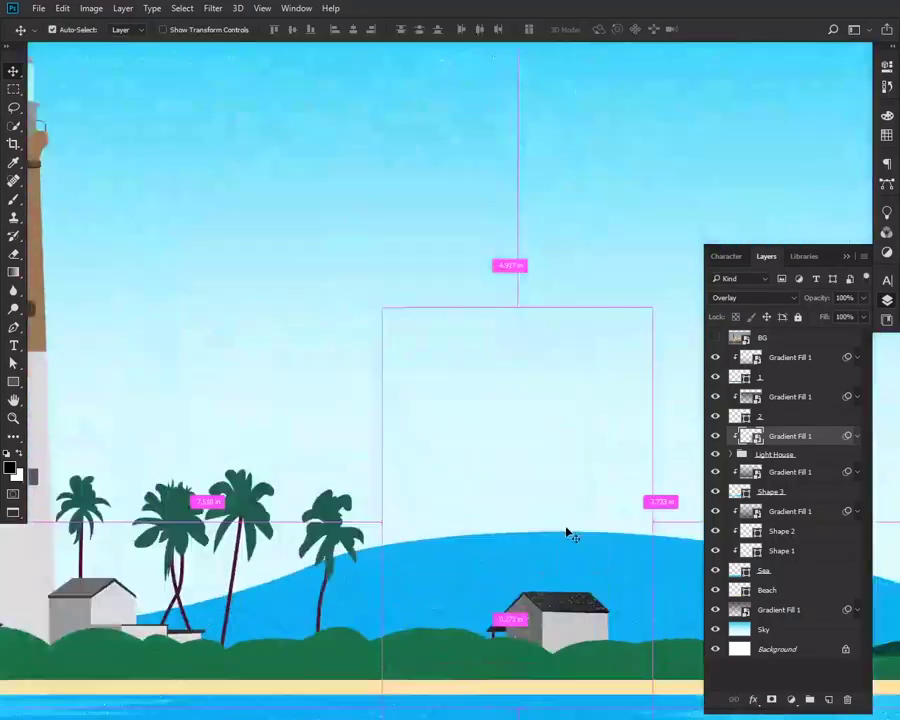
{"action": "scroll", "coordinate": [580, 560], "scroll_direction": "up", "scroll_amount": 3}
{"action": "scroll", "coordinate": [466, 403], "scroll_direction": "up", "scroll_amount": 5}
{"action": "scroll", "coordinate": [466, 403], "scroll_direction": "down", "scroll_amount": 3}
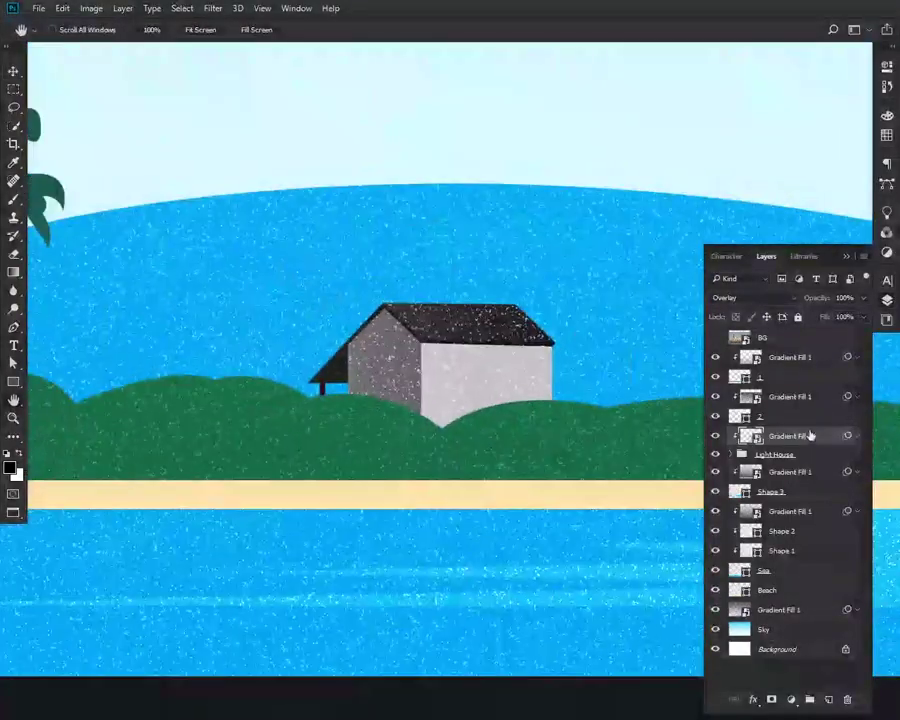
{"action": "key", "text": "ctrl+l"}
{"action": "left_click", "coordinate": [552, 176]}
{"action": "key", "text": "ctrl+l"}
{"action": "key", "text": "Return"}
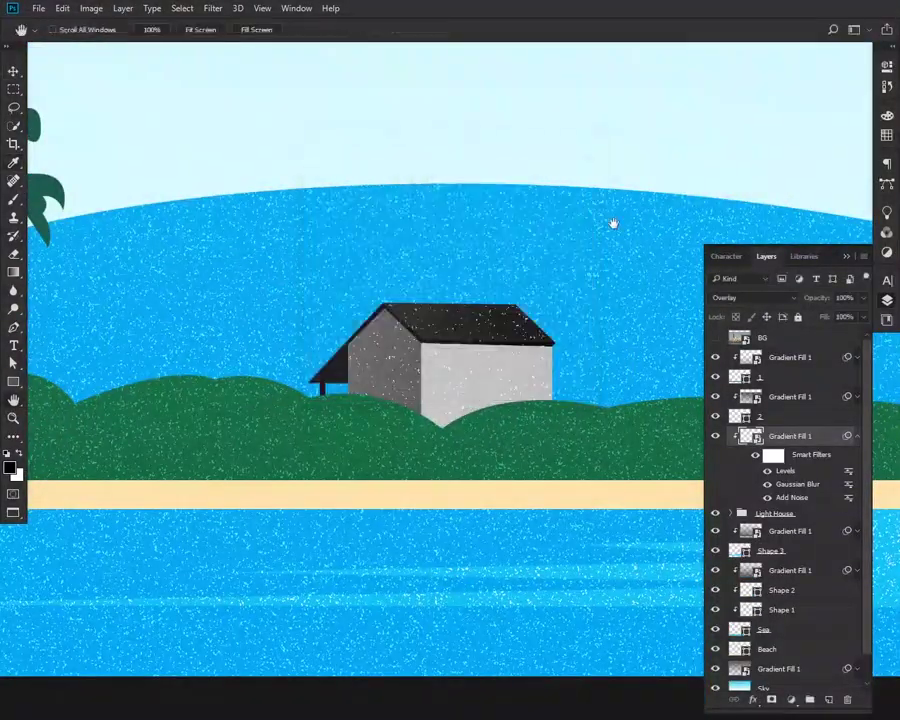
{"action": "key", "text": "ctrl+t"}
{"action": "key", "text": "ctrl+minus"}
{"action": "key", "text": "ctrl+plus"}
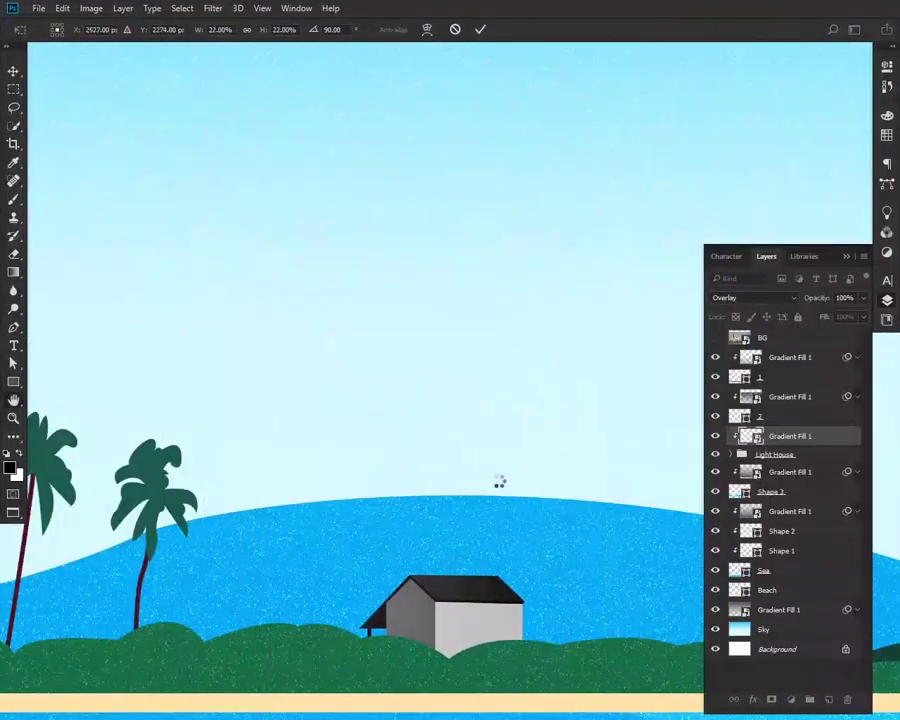
{"action": "key", "text": "Escape"}
{"action": "scroll", "coordinate": [499, 483], "scroll_direction": "down", "scroll_amount": 3}
Reconfirm the copy's Gaussian Blur and lower its Levels white input to 173.
{"action": "double_click", "coordinate": [797, 481]}
{"action": "left_click", "coordinate": [488, 289]}
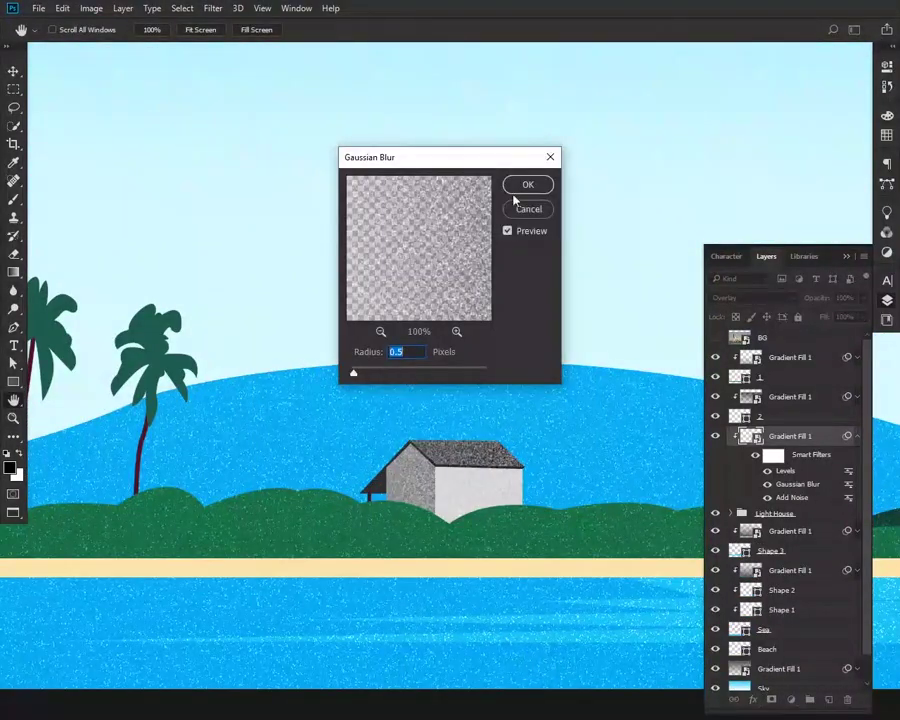
{"action": "left_click", "coordinate": [520, 188]}
{"action": "double_click", "coordinate": [785, 470]}
{"action": "left_click_drag", "start_coordinate": [488, 316], "coordinate": [439, 316]}
{"action": "key", "text": "Return"}
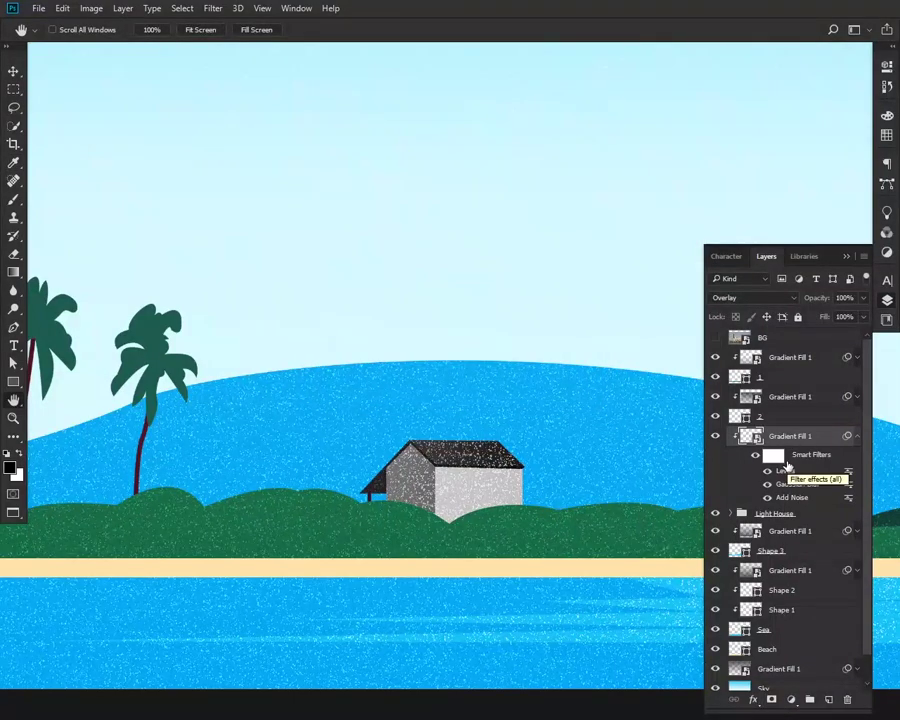
Set the copy's Levels to input 177/0.21/202 and output 50–204.
{"action": "double_click", "coordinate": [785, 470]}
{"action": "left_click_drag", "start_coordinate": [448, 308], "coordinate": [448, 308]}
{"action": "left_click_drag", "start_coordinate": [324, 365], "coordinate": [368, 378]}
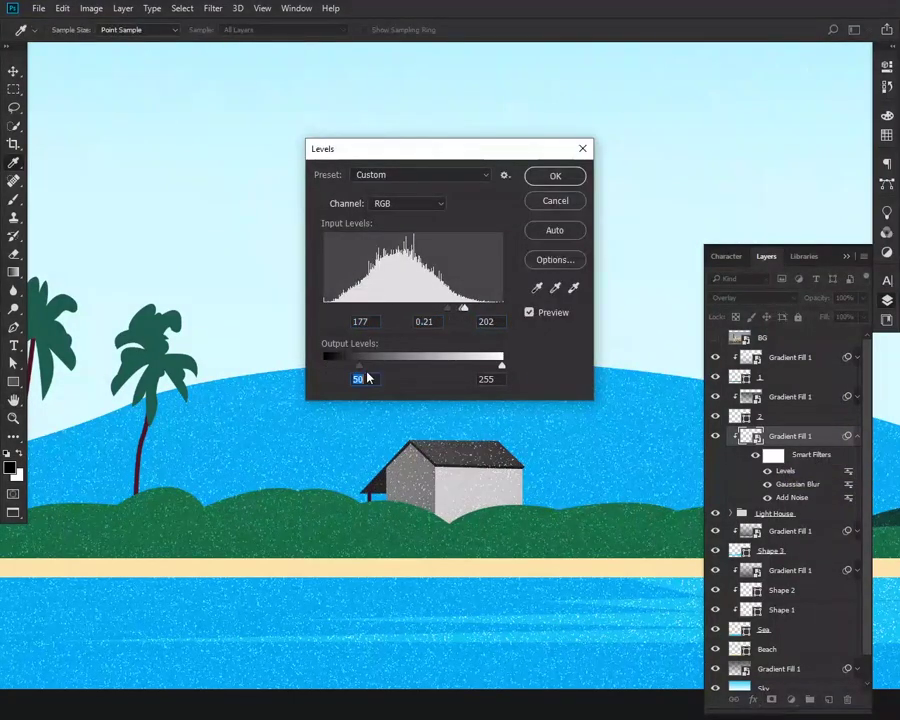
{"action": "left_click_drag", "start_coordinate": [502, 365], "coordinate": [464, 365]}
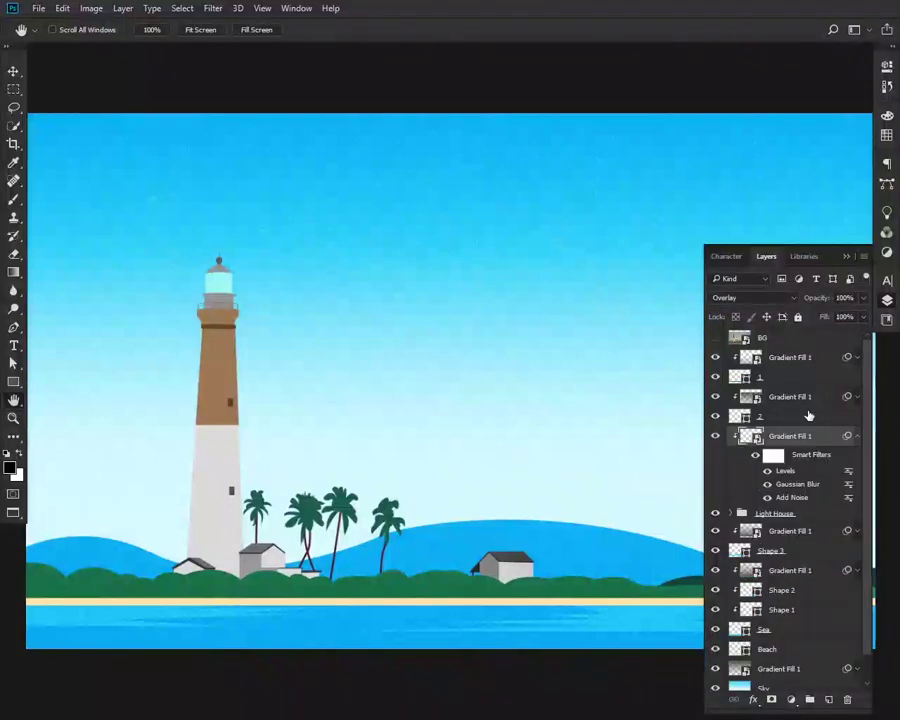
Move a grain gradient copy into the Light House group and rename Layer 2 to '2'.
{"action": "left_click", "coordinate": [856, 436]}
{"action": "key", "text": "z"}
{"action": "left_click", "coordinate": [178, 422]}
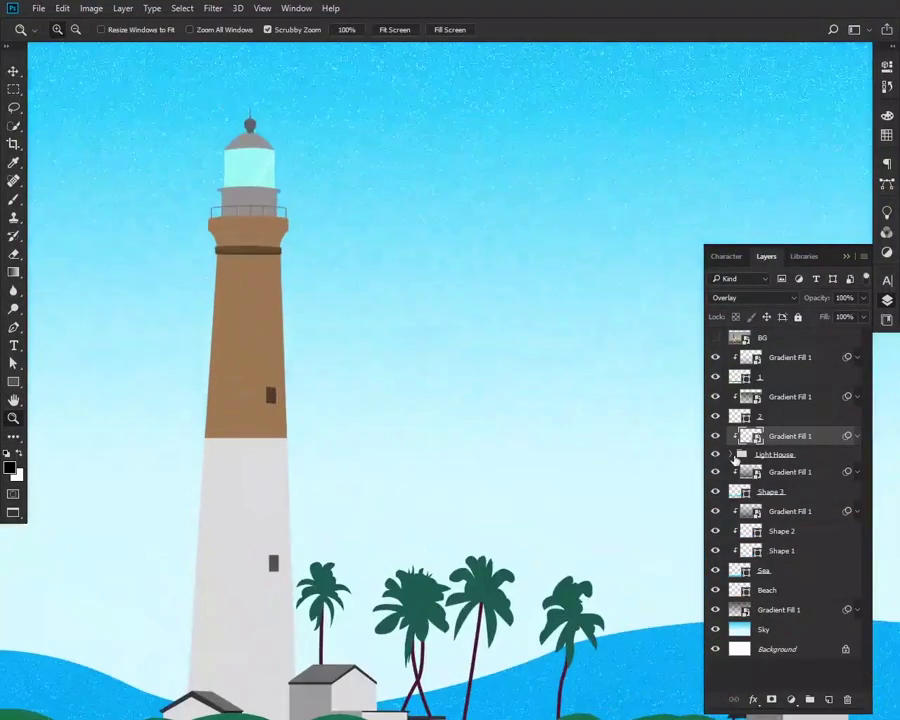
{"action": "left_click", "coordinate": [728, 456]}
{"action": "left_click_drag", "start_coordinate": [790, 436], "coordinate": [796, 516]}
{"action": "double_click", "coordinate": [779, 467]}
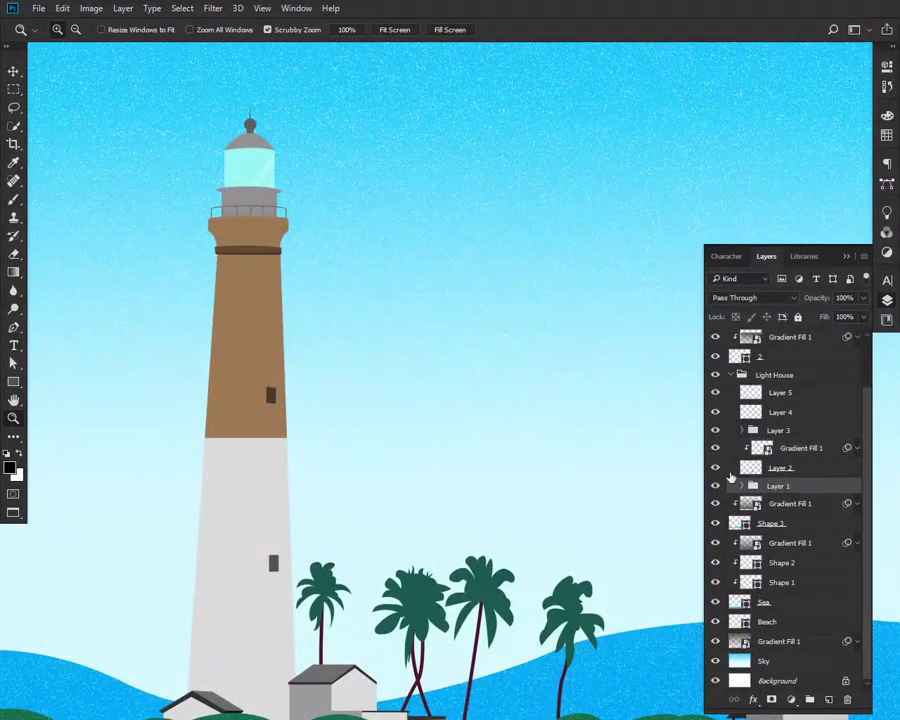
{"action": "type", "text": "2"}
{"action": "key", "text": "Return"}
{"action": "double_click", "coordinate": [800, 392]}
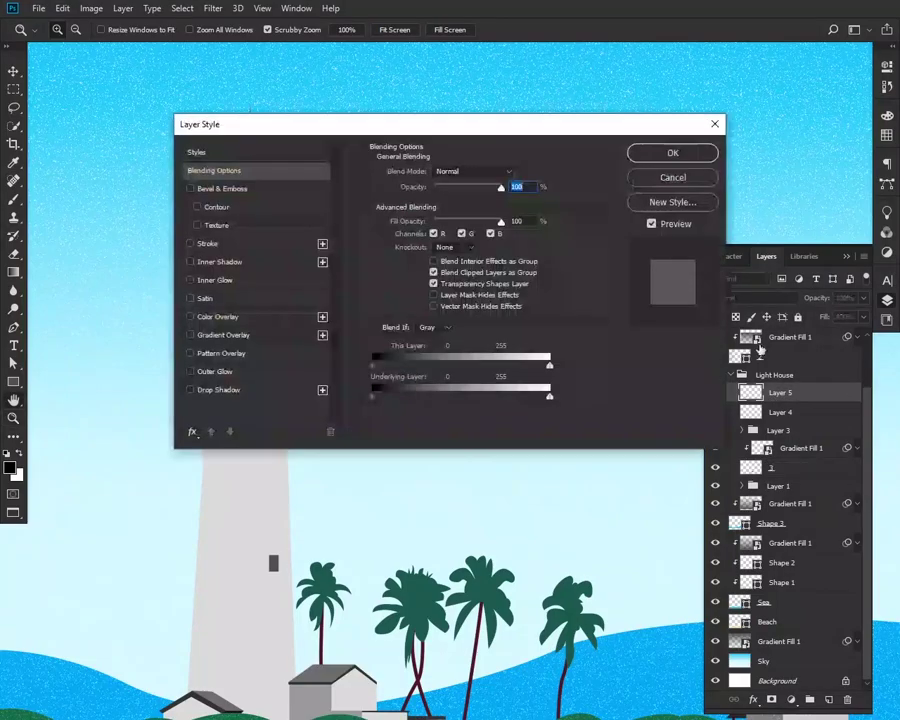
{"action": "key", "text": "Escape"}
Rename Layer 4 in the Light House group to '1'.
{"action": "left_click_drag", "start_coordinate": [479, 473], "coordinate": [676, 311]}
{"action": "double_click", "coordinate": [780, 412]}
{"action": "type", "text": "1"}
{"action": "key", "text": "Return"}
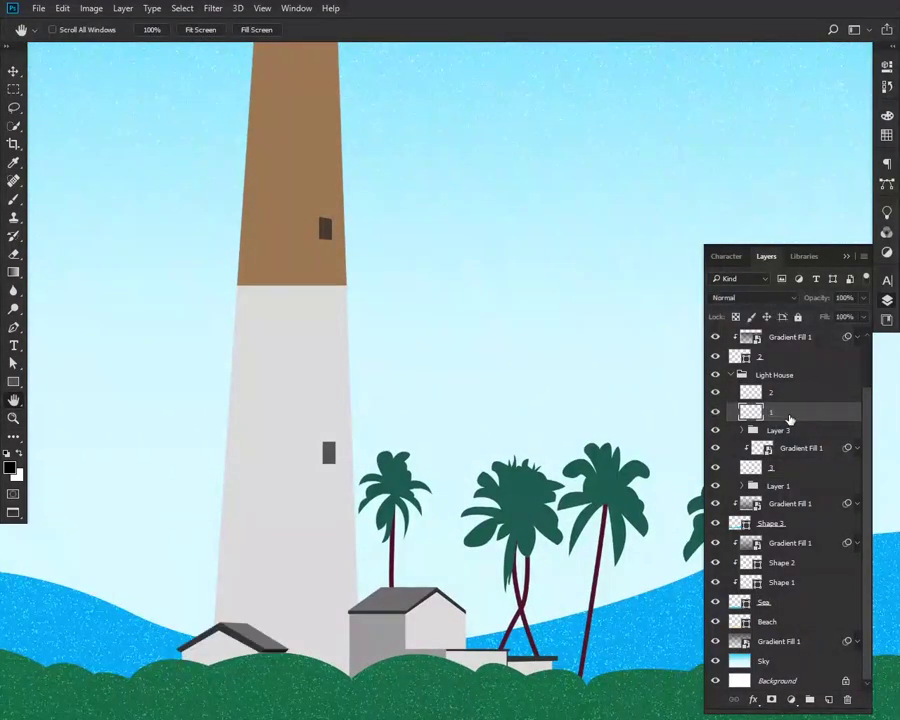
{"action": "double_click", "coordinate": [778, 430]}
{"action": "type", "text": "Lighthouse"}
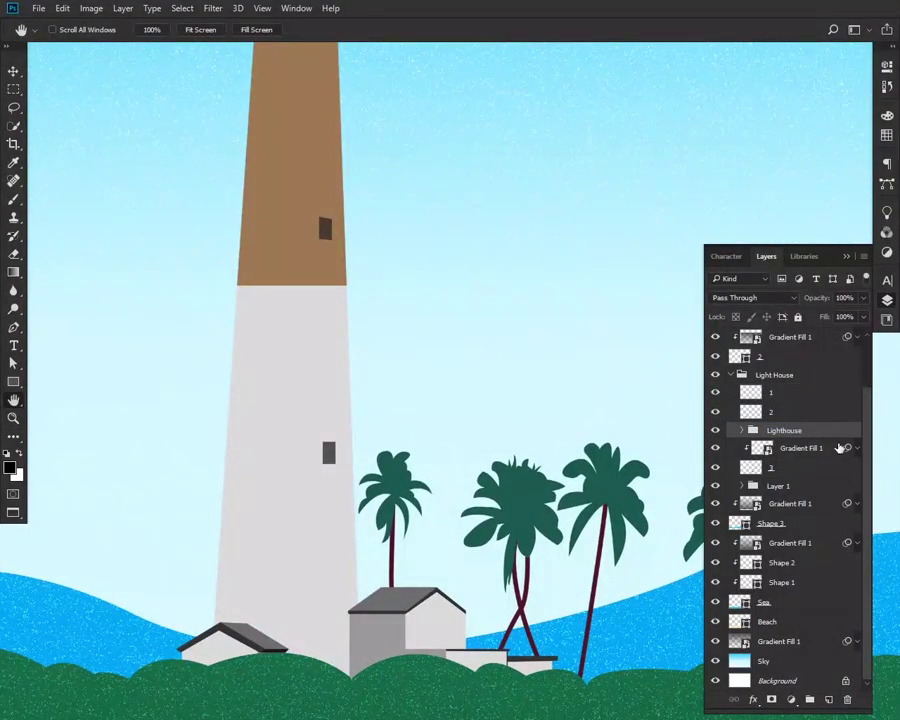
{"action": "scroll", "coordinate": [480, 426], "scroll_direction": "down", "scroll_amount": 1}
Copy the grain gradient fill below layer 1, apply Levels, and shift it over the houses.
{"action": "left_click_drag", "start_coordinate": [800, 448], "coordinate": [760, 388]}
{"action": "key", "text": "v"}
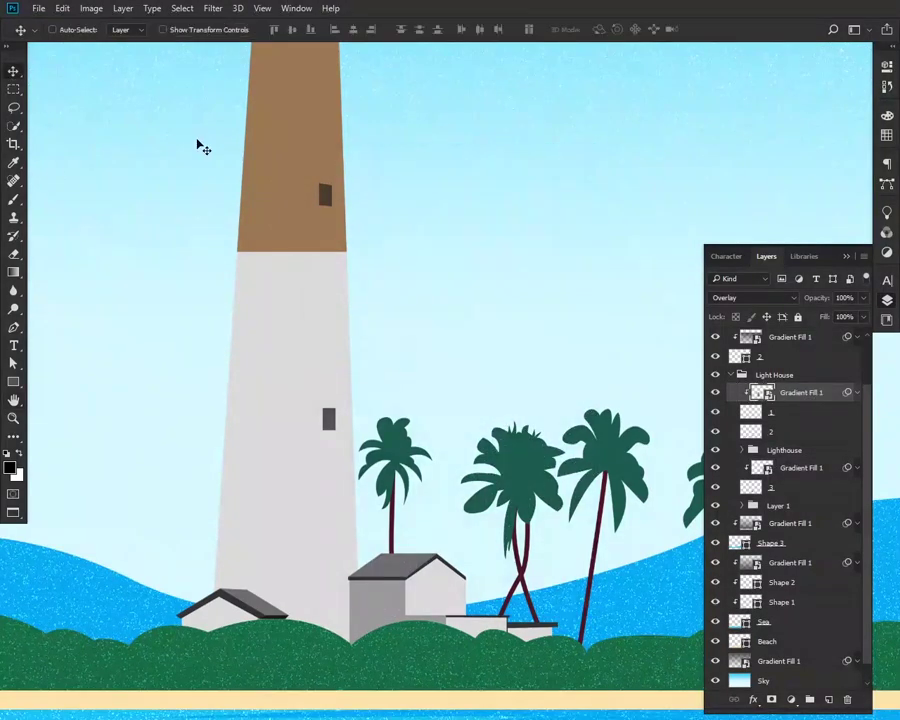
{"action": "left_click_drag", "start_coordinate": [200, 147], "coordinate": [268, 497]}
{"action": "key", "text": "ctrl+l"}
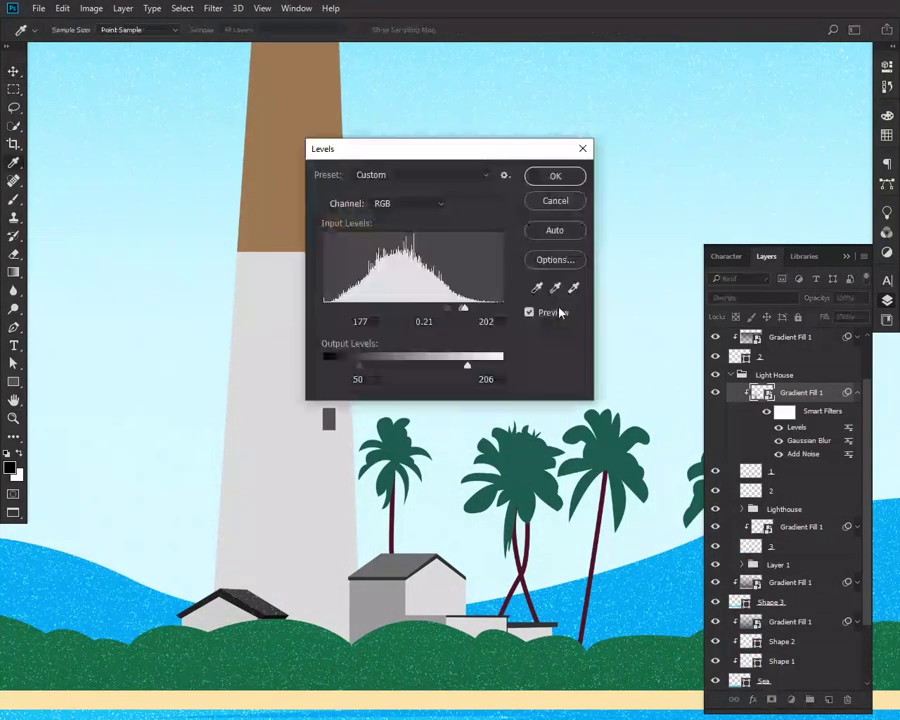
{"action": "left_click", "coordinate": [556, 179]}
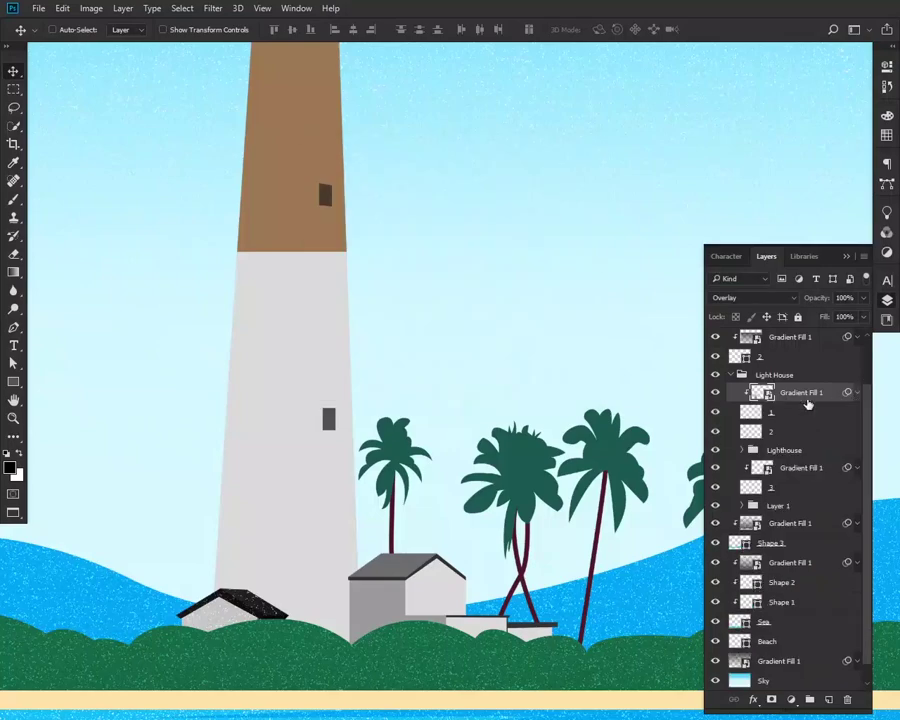
{"action": "left_click_drag", "start_coordinate": [806, 392], "coordinate": [792, 432]}
{"action": "left_click_drag", "start_coordinate": [520, 440], "coordinate": [535, 568]}
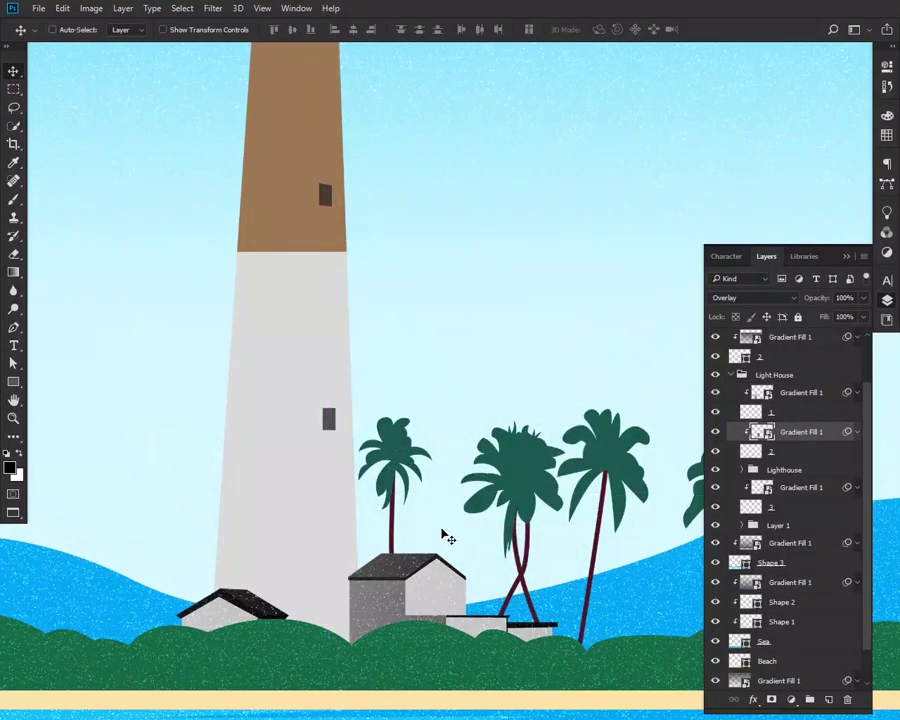
{"action": "scroll", "coordinate": [298, 582], "scroll_direction": "up", "scroll_amount": 3}
{"action": "key", "text": "ctrl+shift+alt+n"}
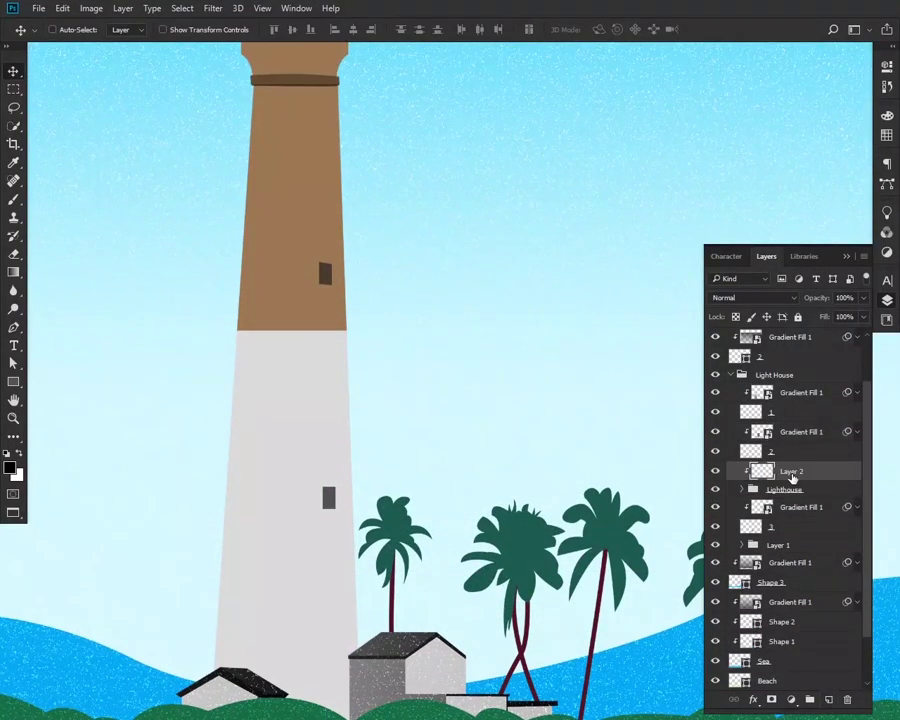
Name the new clipped layer Dark and choose the Pressure Control spatter brush from Special Effects Brushes.
{"action": "double_click", "coordinate": [822, 472]}
{"action": "key", "text": "Escape"}
{"action": "double_click", "coordinate": [786, 471]}
{"action": "type", "text": "Dark"}
{"action": "key", "text": "Return"}
{"action": "key", "text": "b"}
{"action": "right_click", "coordinate": [196, 235]}
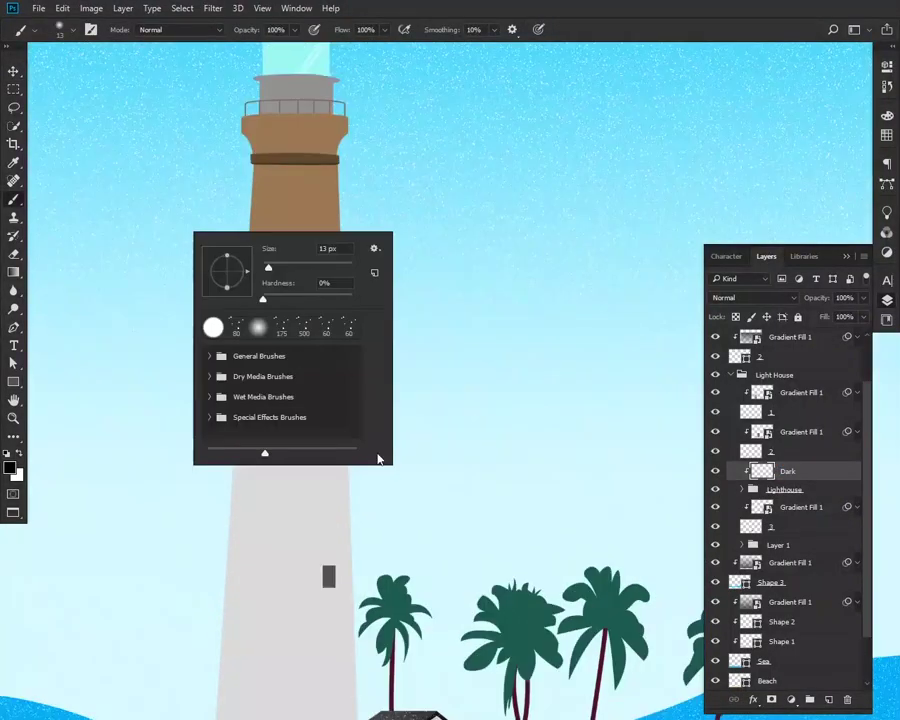
{"action": "left_click_drag", "start_coordinate": [378, 458], "coordinate": [550, 598]}
{"action": "left_click", "coordinate": [212, 418]}
{"action": "left_click", "coordinate": [297, 492]}
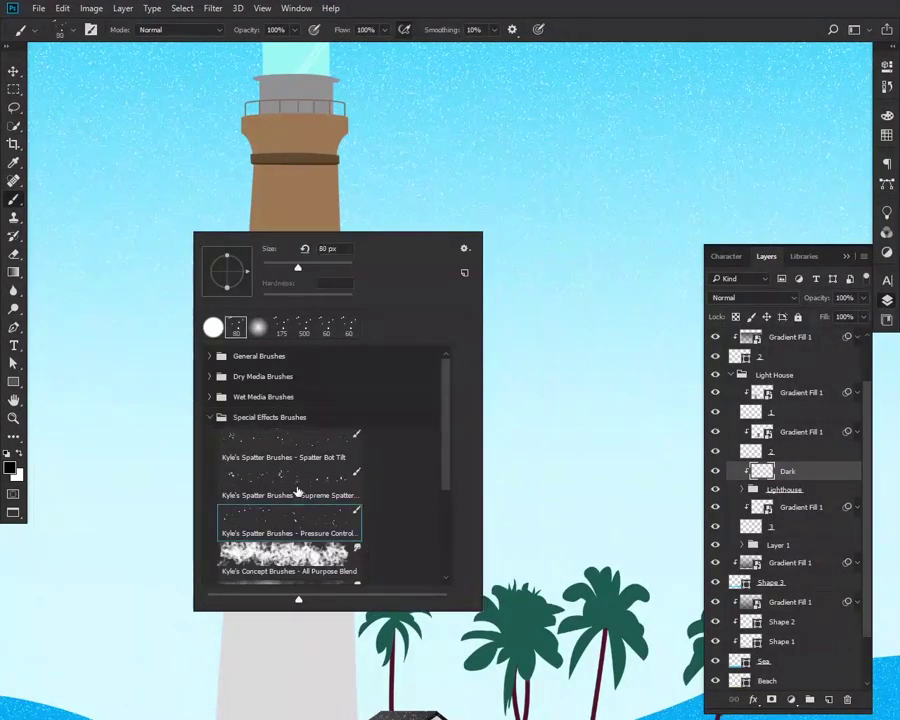
Spatter black up the lantern's left side and set the Dark layer to Soft Light.
{"action": "left_click_drag", "start_coordinate": [447, 30], "coordinate": [425, 30]}
{"action": "left_click_drag", "start_coordinate": [275, 150], "coordinate": [260, 340]}
{"action": "left_click_drag", "start_coordinate": [255, 400], "coordinate": [240, 600]}
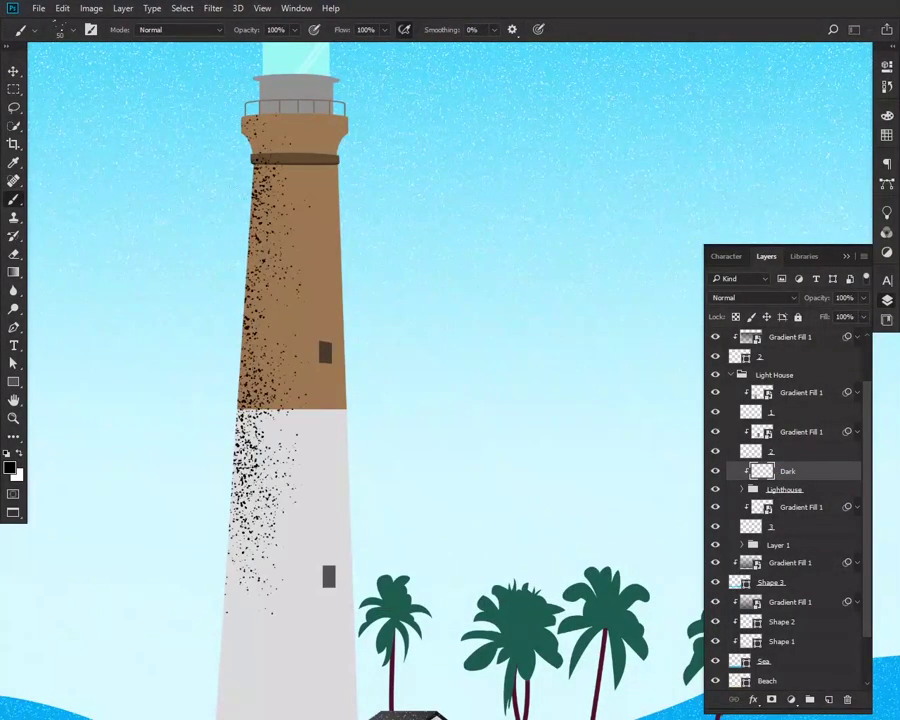
{"action": "scroll", "coordinate": [450, 400], "scroll_direction": "down", "scroll_amount": 3}
{"action": "left_click_drag", "start_coordinate": [235, 380], "coordinate": [240, 610]}
{"action": "left_click_drag", "start_coordinate": [230, 530], "coordinate": [300, 650]}
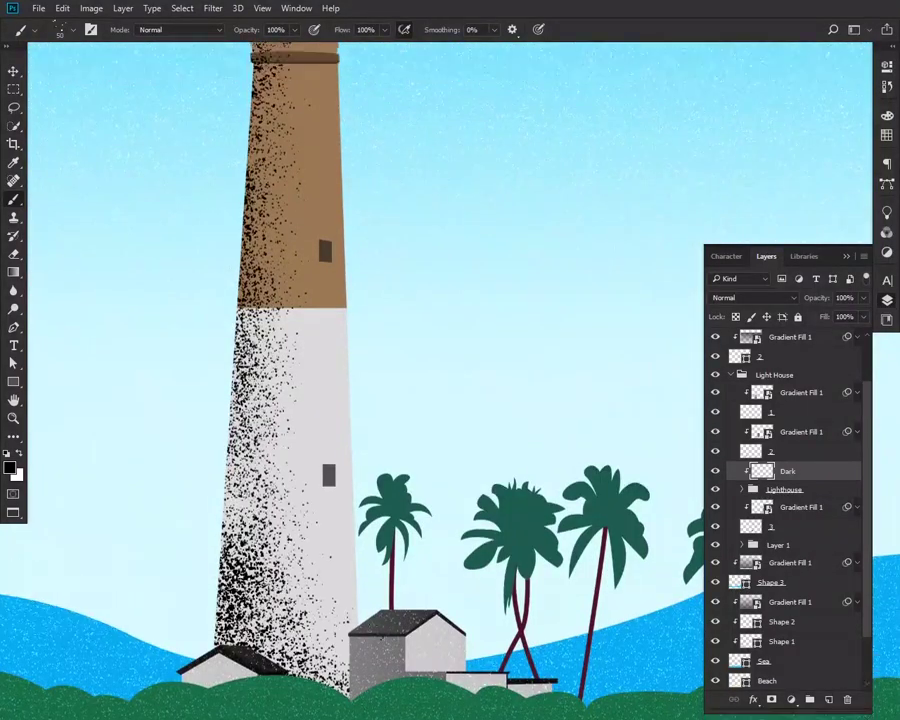
{"action": "scroll", "coordinate": [295, 205], "scroll_direction": "up", "scroll_amount": 5}
{"action": "left_click_drag", "start_coordinate": [262, 228], "coordinate": [297, 118]}
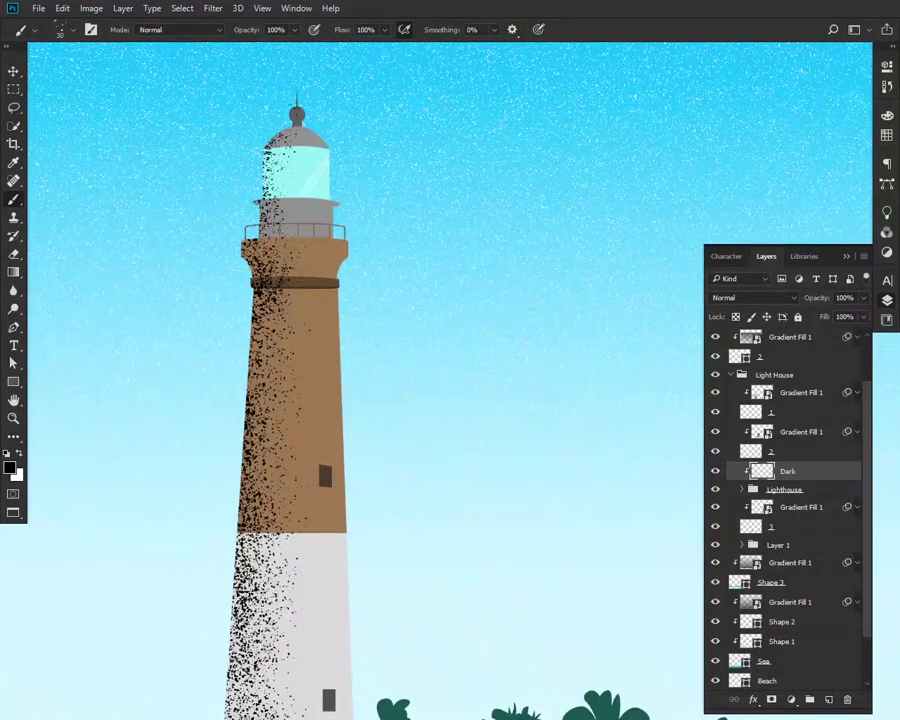
{"action": "left_click", "coordinate": [752, 297]}
{"action": "left_click", "coordinate": [762, 444]}
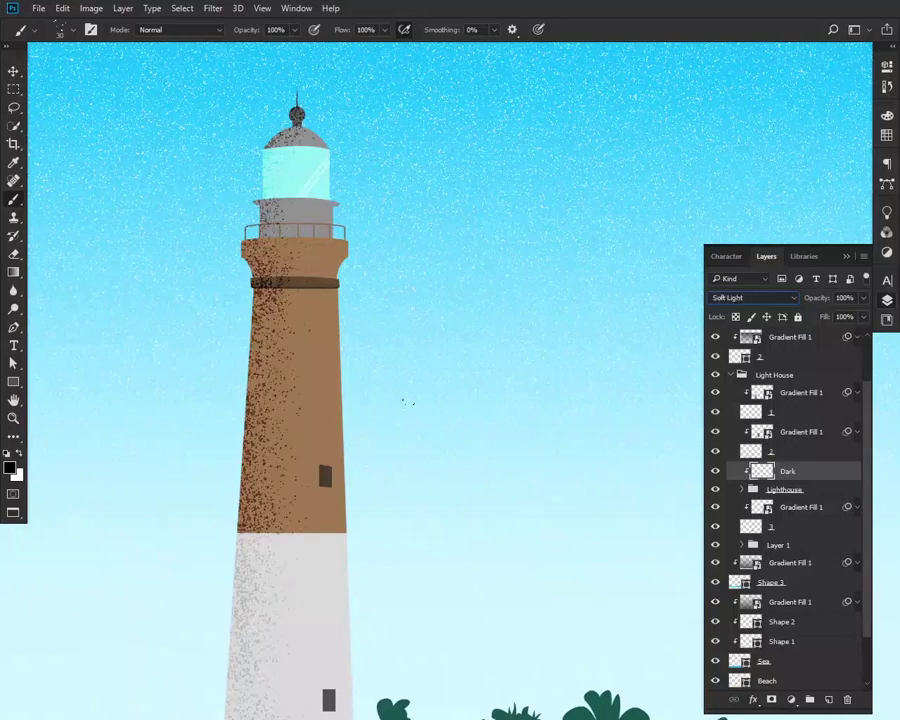
Add a clipped Bright layer with white speckles down the tower's right side in Soft Light.
{"action": "key", "text": "ctrl+minus"}
{"action": "scroll", "coordinate": [450, 380], "scroll_direction": "down", "scroll_amount": 2}
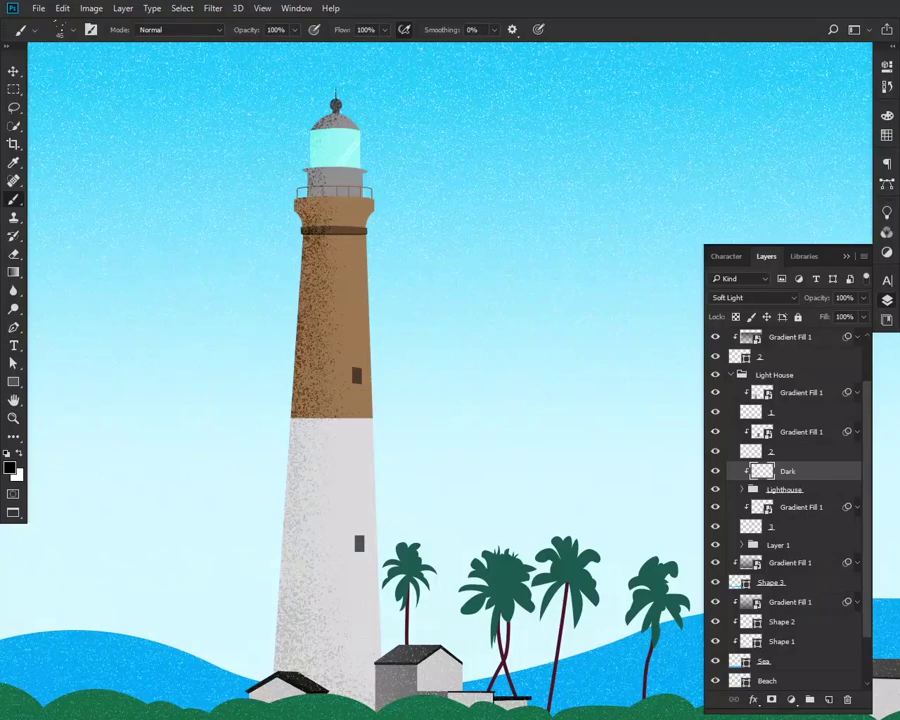
{"action": "key", "text": "ctrl+shift+alt+n"}
{"action": "double_click", "coordinate": [788, 470]}
{"action": "key", "text": "x"}
{"action": "left_click_drag", "start_coordinate": [358, 222], "coordinate": [378, 386]}
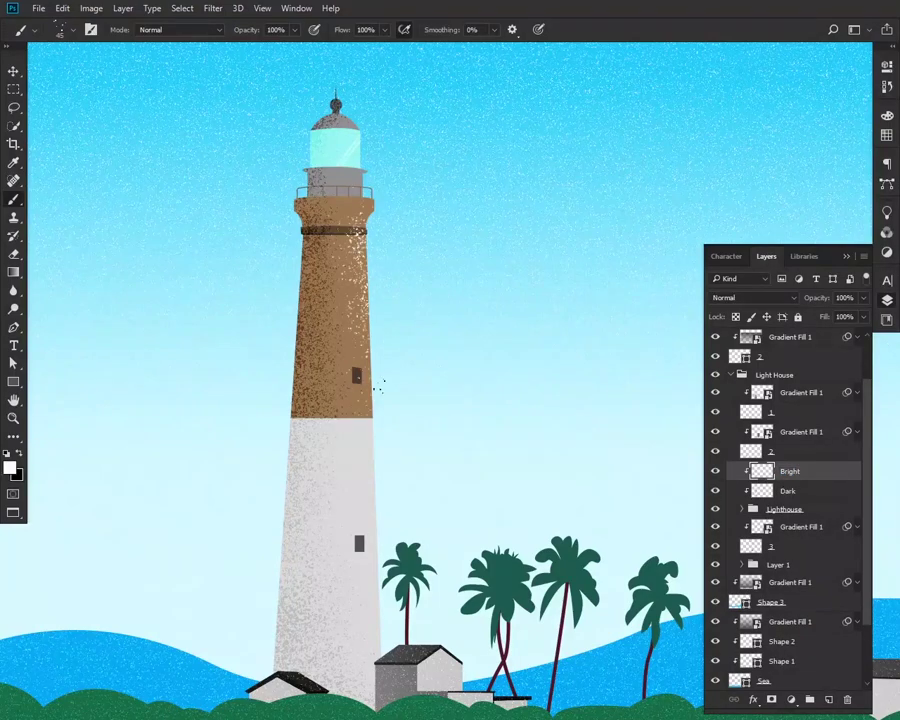
{"action": "key", "text": "Down"}
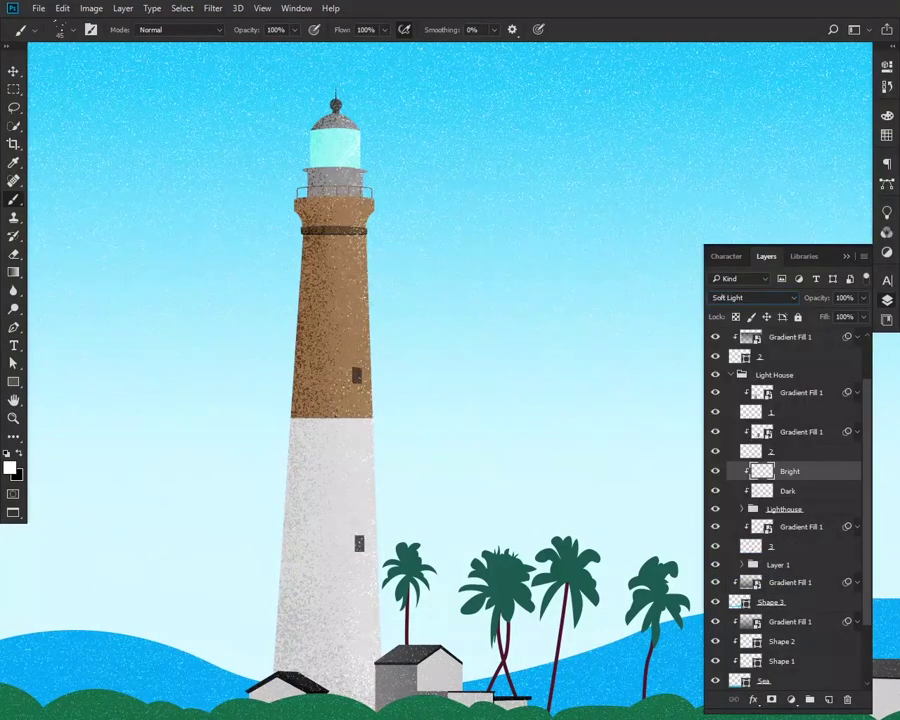
Switch between Dark (black) and Bright (white) layers while zooming in on the lighthouse and palms.
{"action": "key", "text": "alt+bracketleft"}
{"action": "key", "text": "x"}
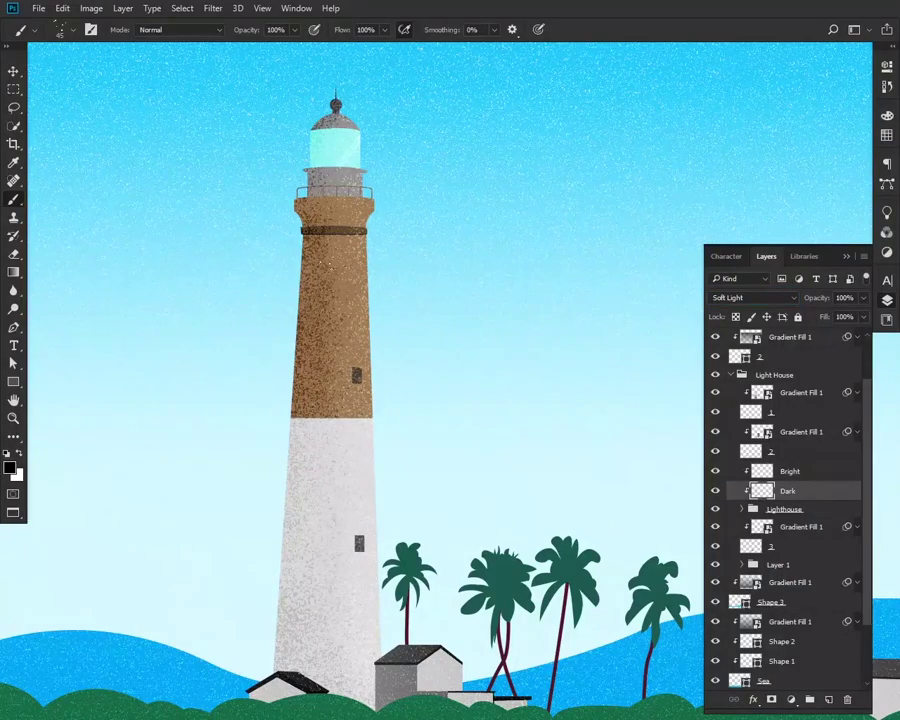
{"action": "key", "text": "ctrl+0"}
{"action": "key", "text": "ctrl+plus"}
{"action": "left_click_drag", "start_coordinate": [245, 250], "coordinate": [655, 310]}
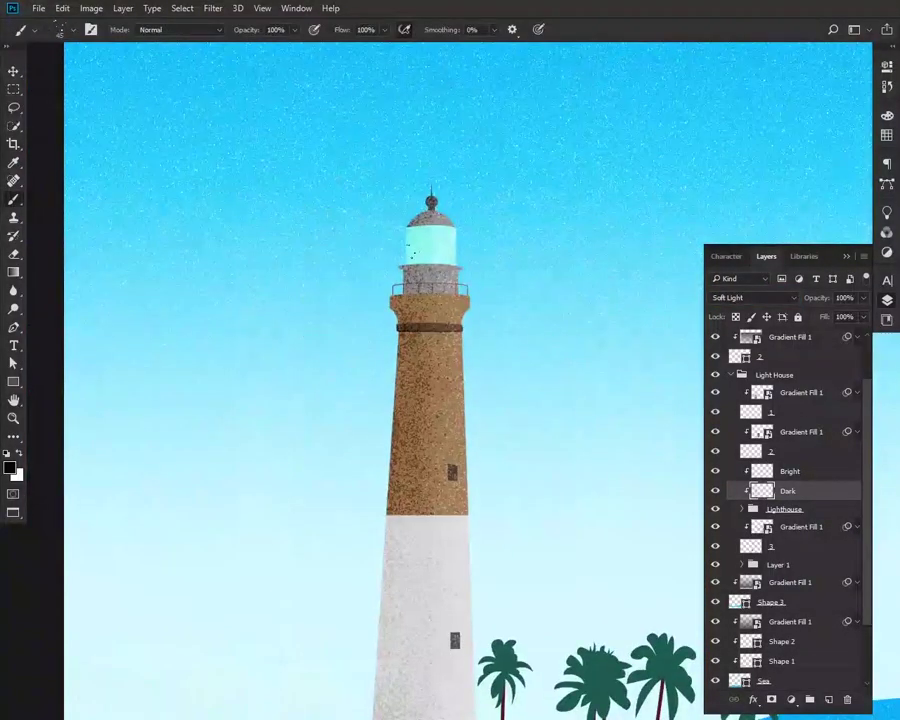
{"action": "key", "text": "alt+bracketright"}
{"action": "key", "text": "x"}
{"action": "key", "text": "ctrl+0"}
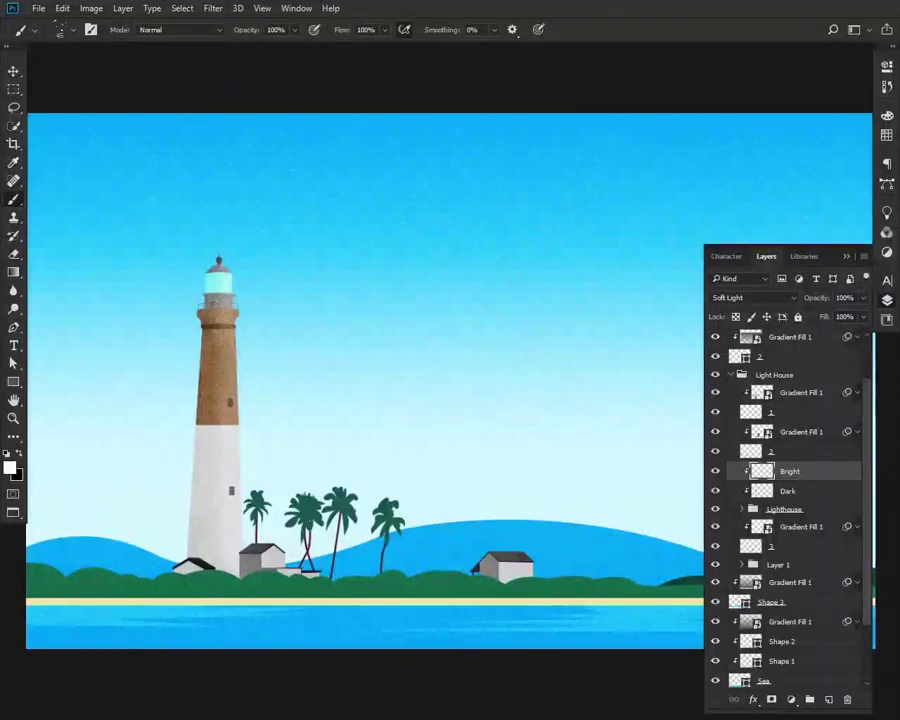
{"action": "key", "text": "ctrl+plus"}
Rename the palm group to Tree and add a clipped layer named Dark above it.
{"action": "double_click", "coordinate": [778, 565]}
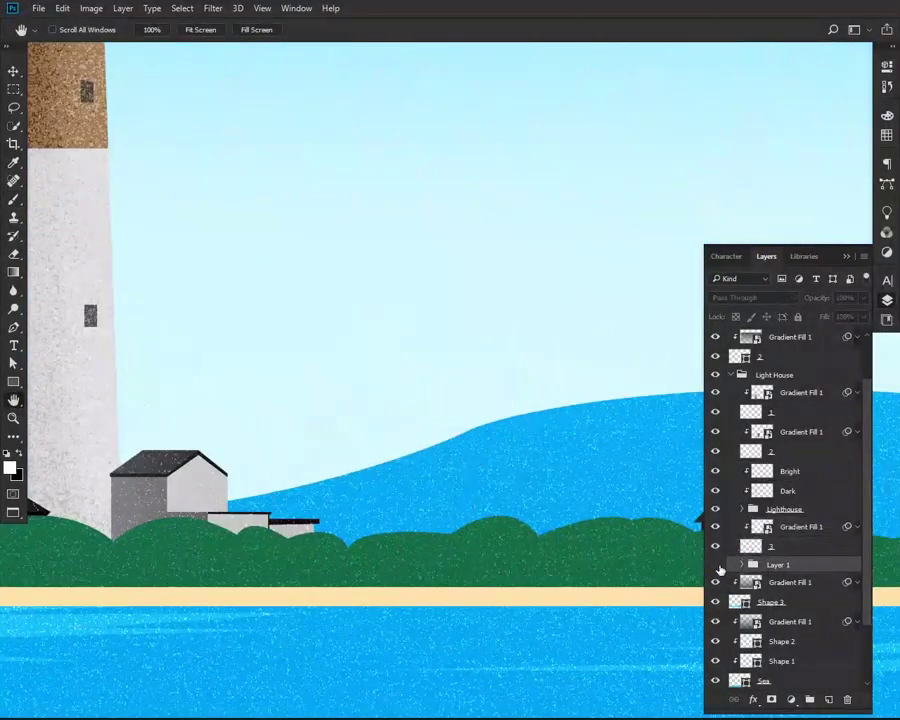
{"action": "type", "text": "Tree"}
{"action": "key", "text": "Return"}
{"action": "key", "text": "ctrl+shift+alt+n"}
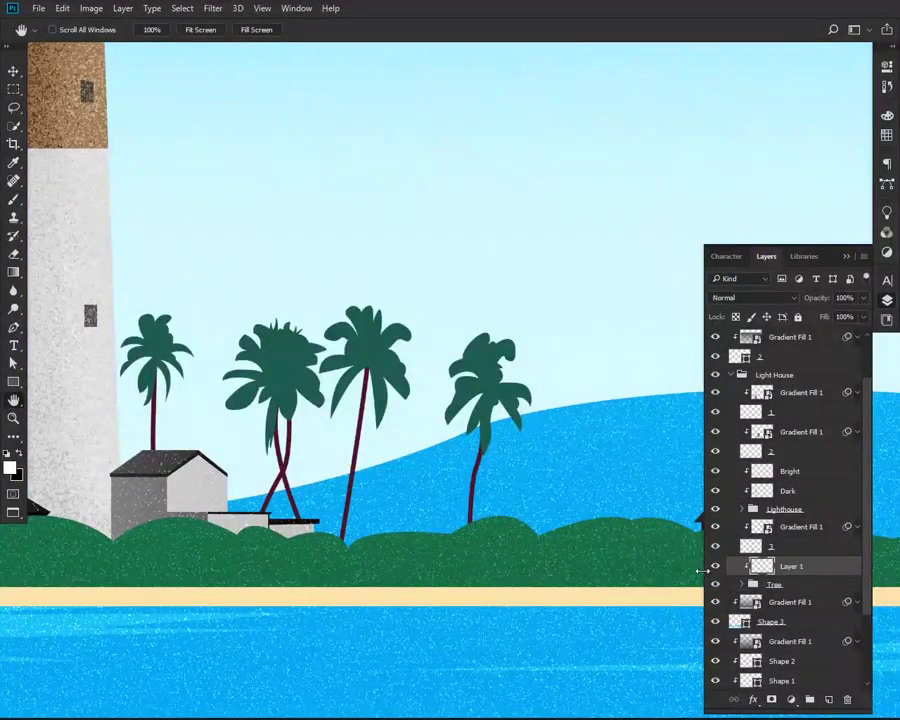
{"action": "left_click", "coordinate": [734, 575], "text": "alt"}
{"action": "double_click", "coordinate": [785, 566]}
{"action": "type", "text": "Da"}
{"action": "type", "text": "bx"}
Spatter black over the palm leaves and set the Dark layer to Soft Light.
{"action": "mouse_move", "coordinate": [130, 340]}
{"action": "left_mouse_down"}
{"action": "mouse_move", "coordinate": [190, 370]}
{"action": "mouse_move", "coordinate": [300, 380]}
{"action": "mouse_move", "coordinate": [400, 340]}
{"action": "mouse_move", "coordinate": [445, 427]}
{"action": "left_mouse_up"}
{"action": "left_click", "coordinate": [750, 297]}
{"action": "left_click", "coordinate": [808, 586]}
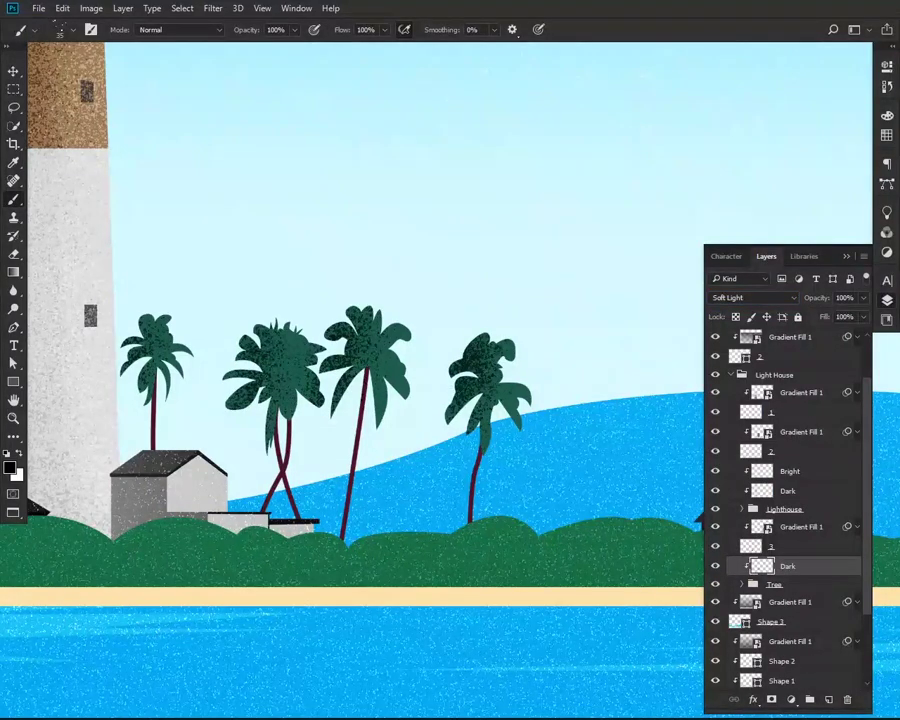
{"action": "key", "text": "ctrl+0"}
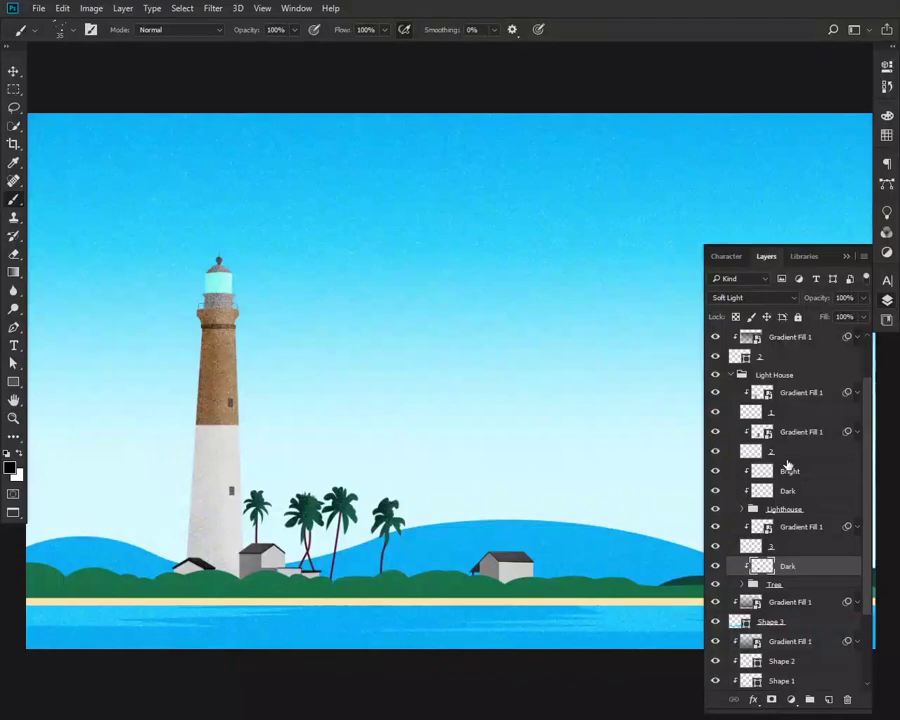
Collapse the Light House group, select the Sky layer and hide the gradient fill above it.
{"action": "left_click", "coordinate": [735, 375]}
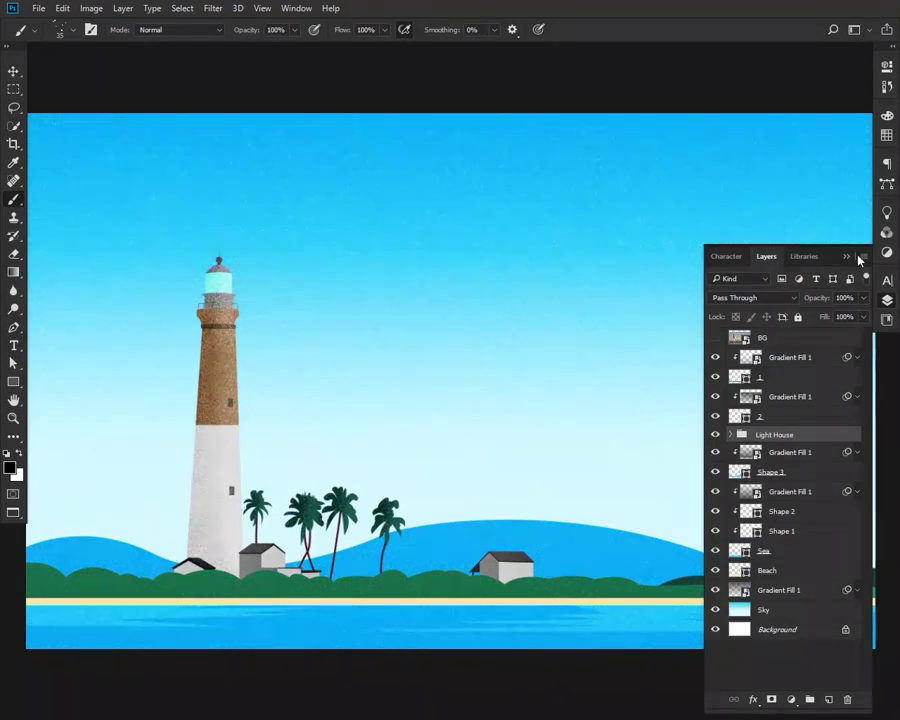
{"action": "left_click", "coordinate": [808, 612]}
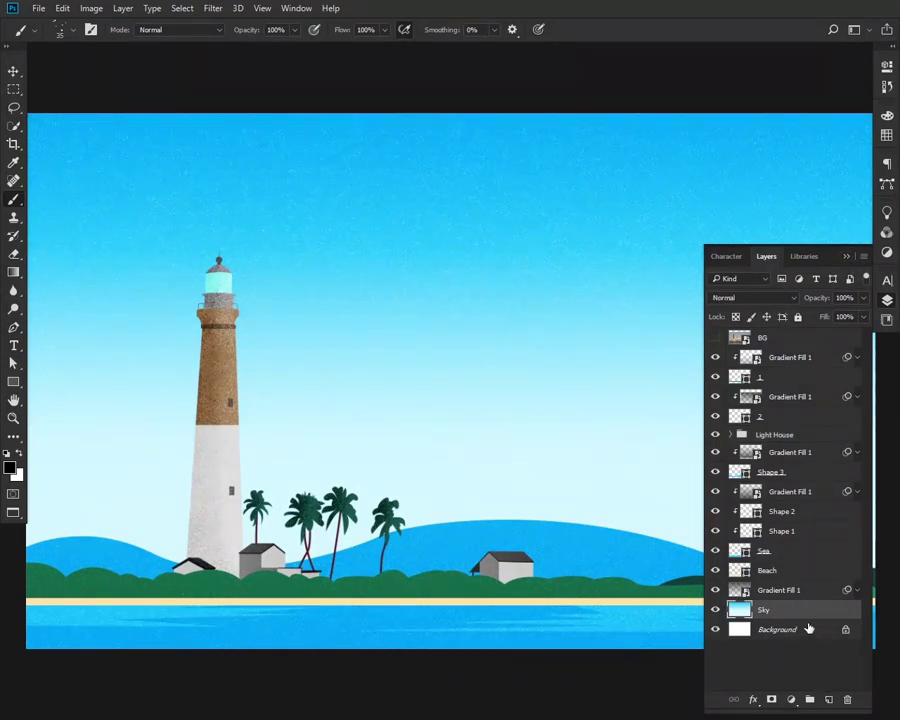
{"action": "left_click", "coordinate": [847, 257]}
{"action": "key", "text": "p"}
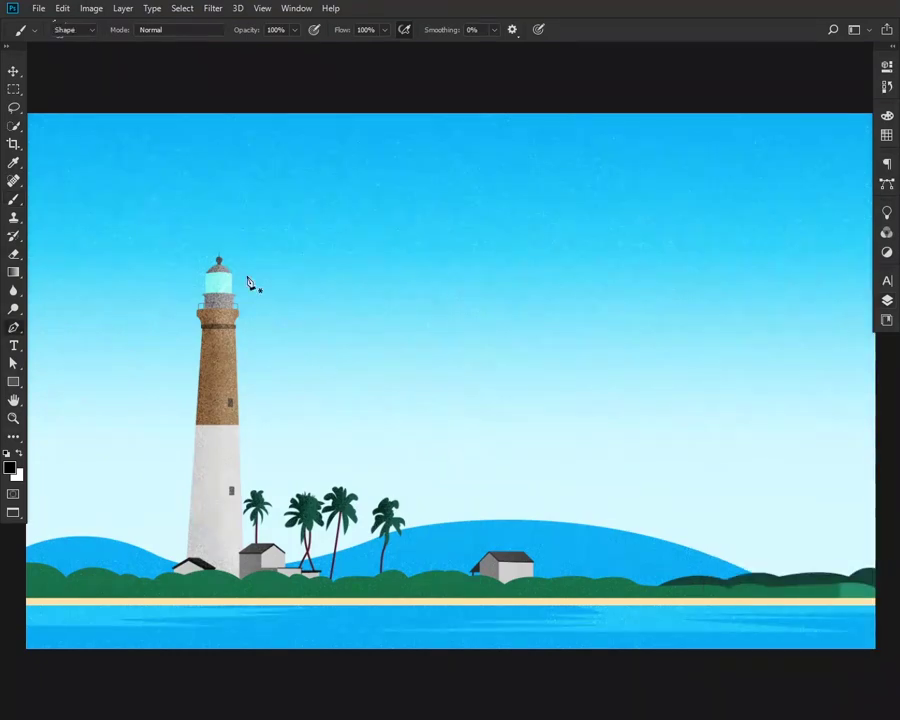
{"action": "left_click", "coordinate": [886, 301]}
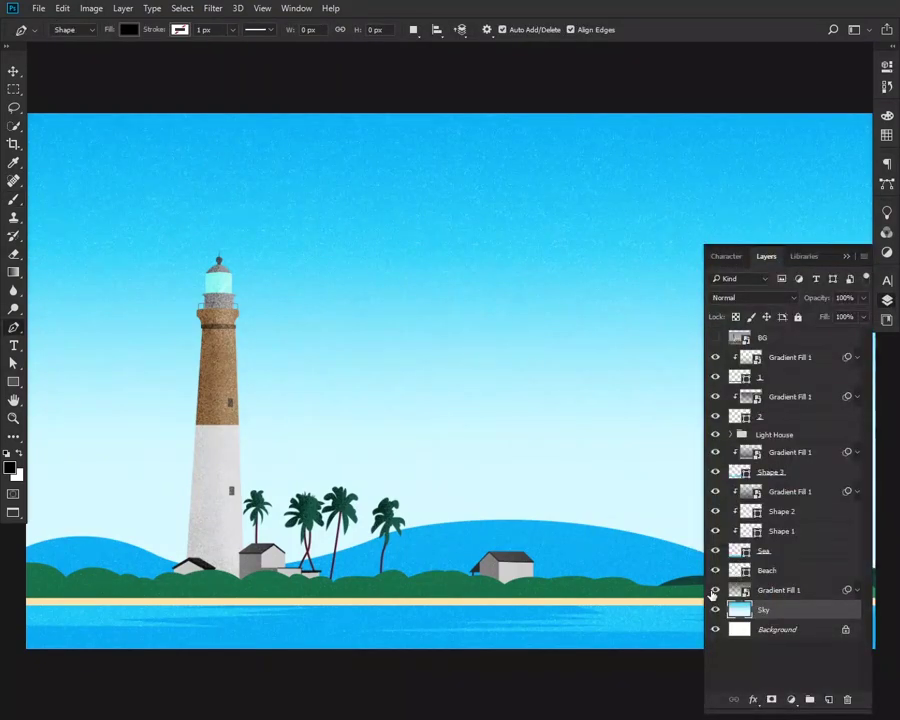
{"action": "left_click", "coordinate": [714, 590]}
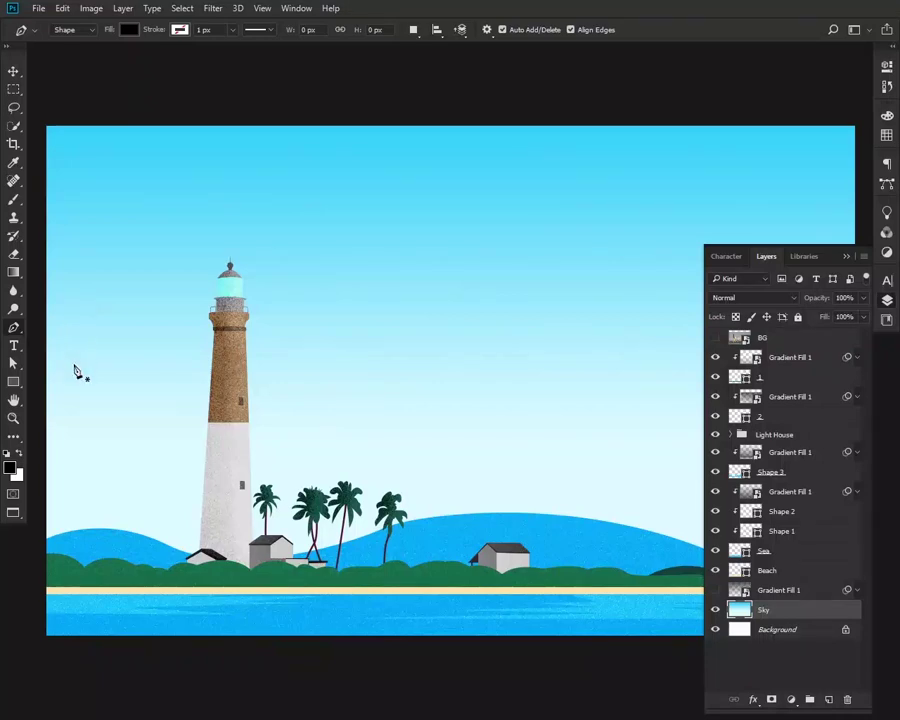
Cycle through selection and sampling tools, ending on the shape tools for drawing clouds.
{"action": "key", "text": "m"}
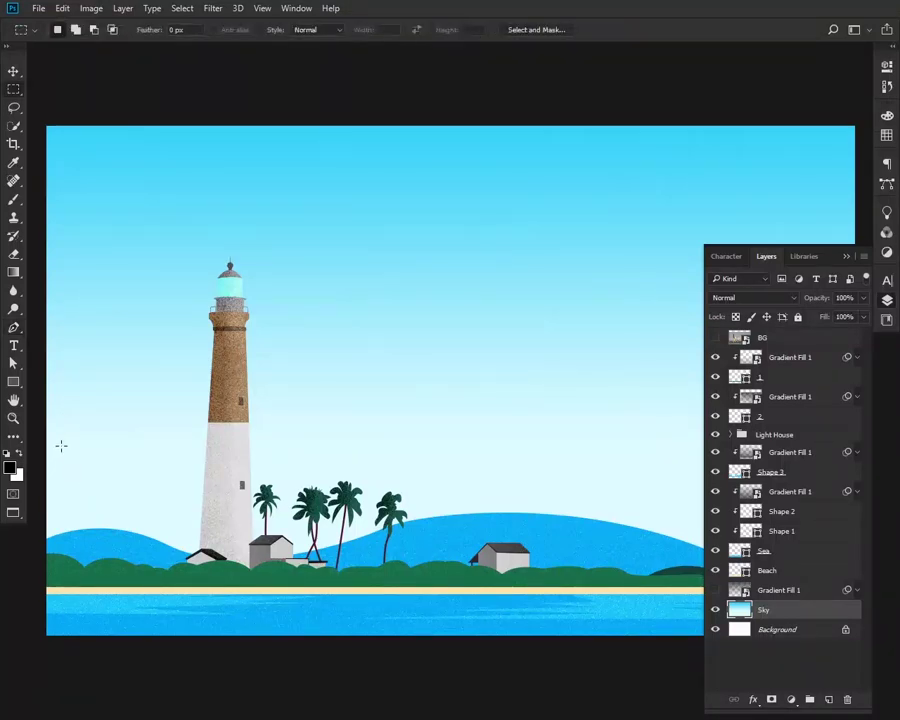
{"action": "left_click_drag", "start_coordinate": [36, 422], "coordinate": [136, 464]}
{"action": "left_click", "coordinate": [152, 540]}
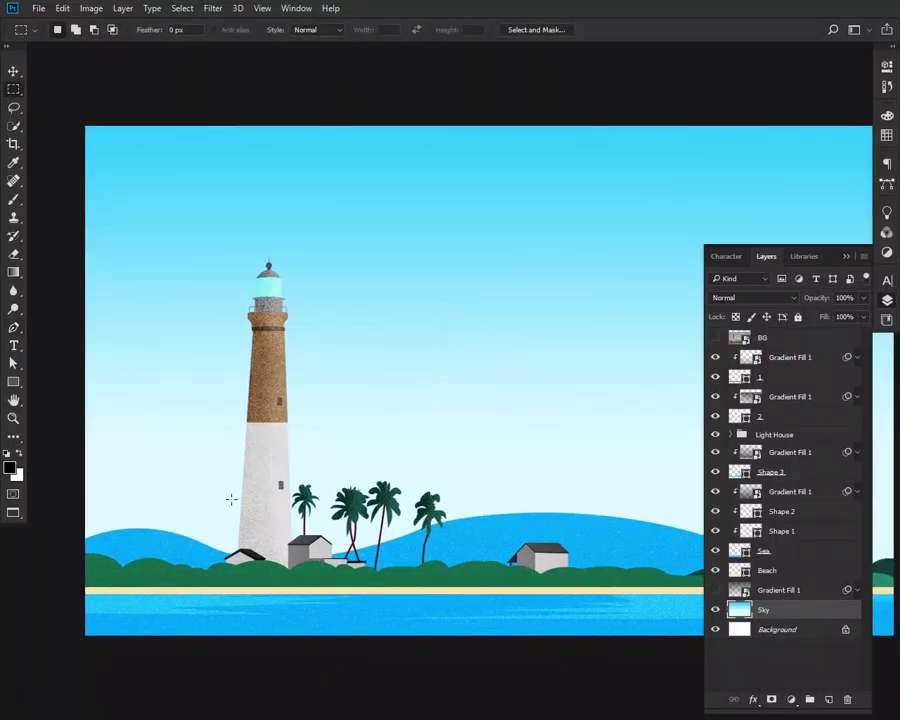
{"action": "key", "text": "p"}
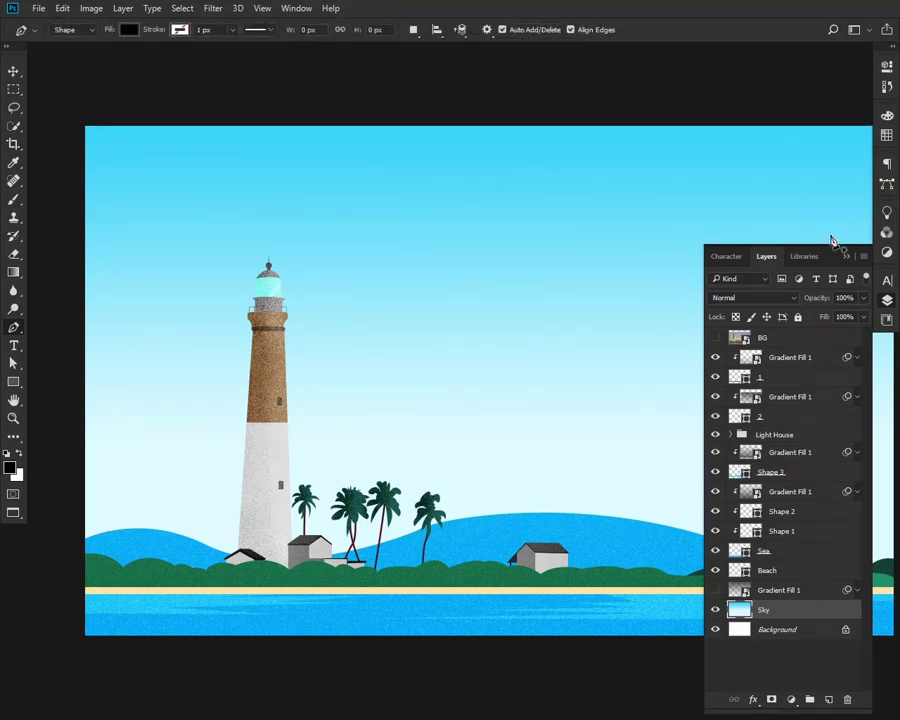
{"action": "left_click", "coordinate": [847, 257]}
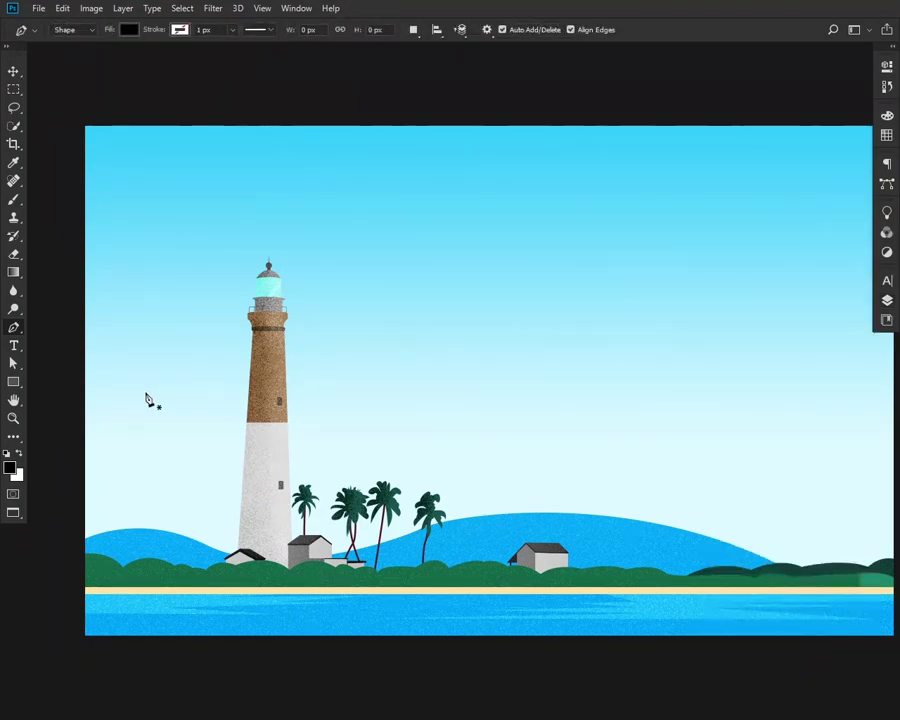
{"action": "key", "text": "m"}
{"action": "key", "text": "l"}
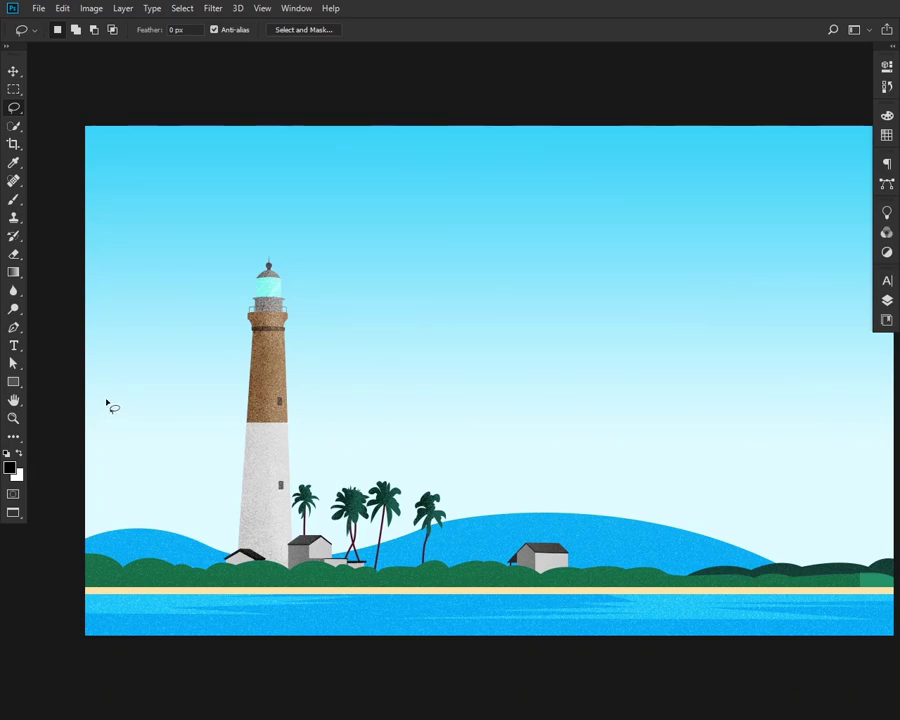
{"action": "key", "text": "i"}
{"action": "key", "text": "u"}
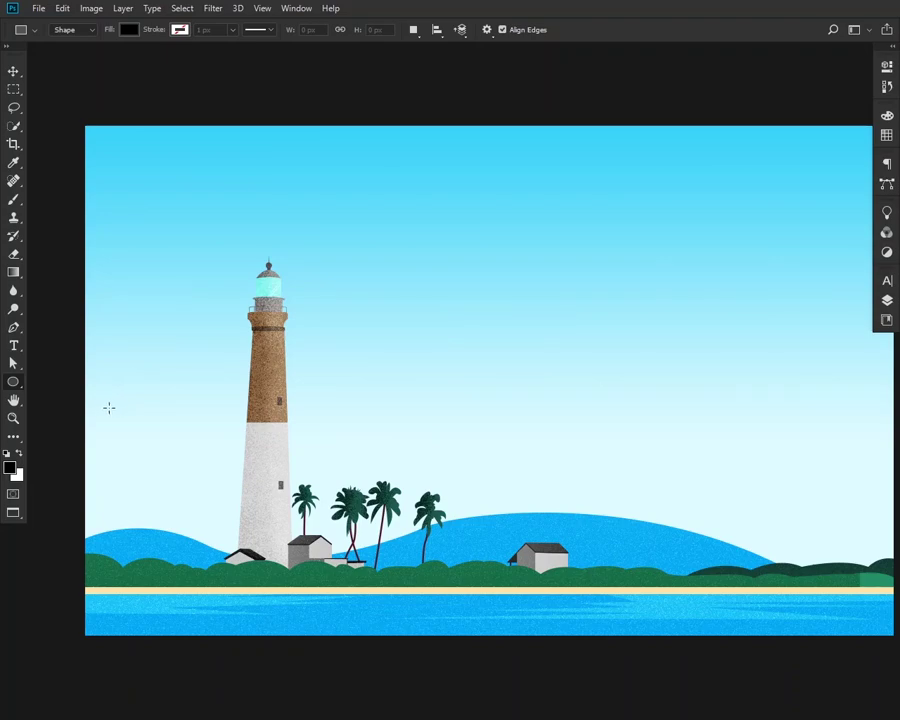
Draw a circle left of the lighthouse and fill it with a sampled sky blue.
{"action": "left_click_drag", "start_coordinate": [80, 394], "coordinate": [205, 520]}
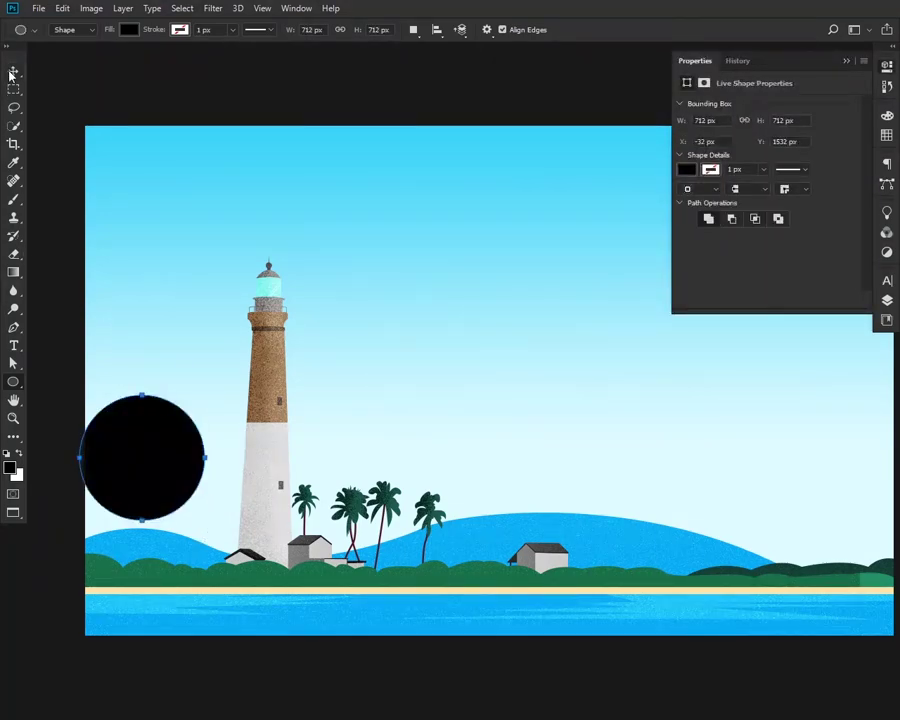
{"action": "key", "text": "v"}
{"action": "left_click", "coordinate": [886, 304]}
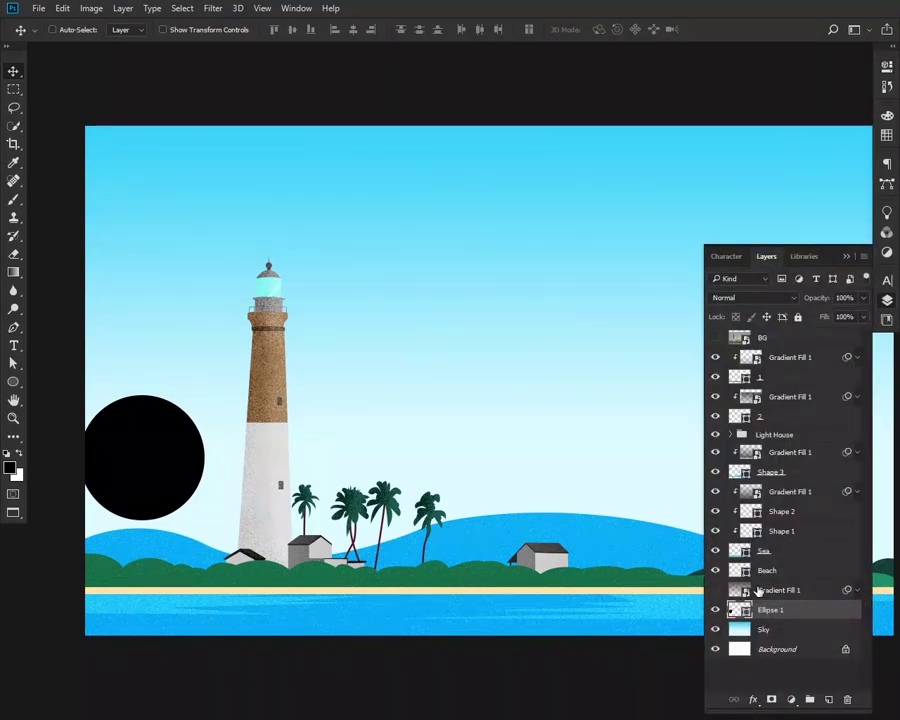
{"action": "left_click", "coordinate": [220, 510]}
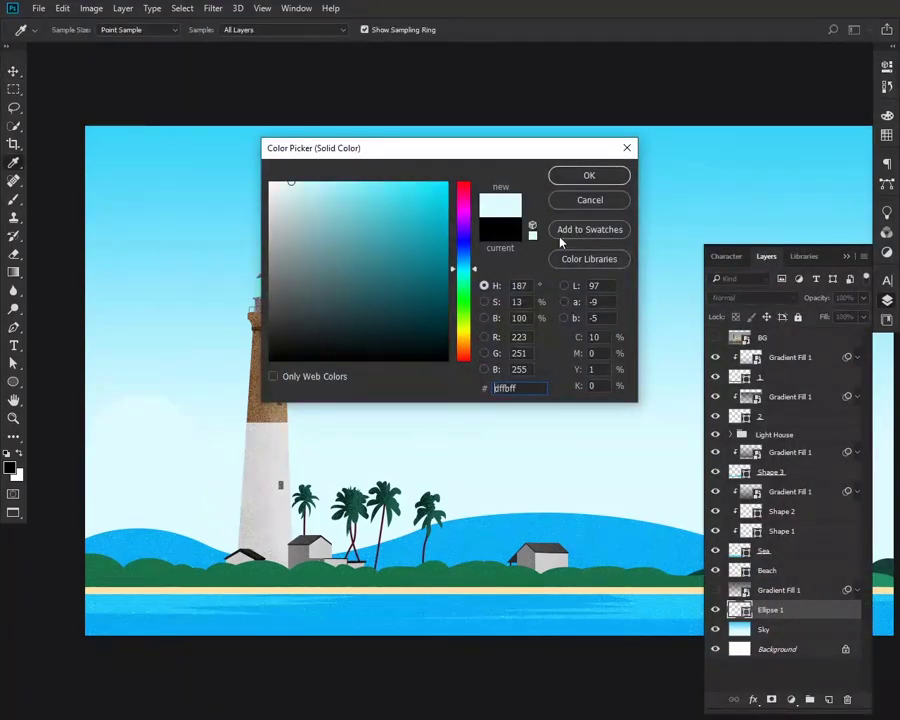
{"action": "left_click", "coordinate": [149, 350]}
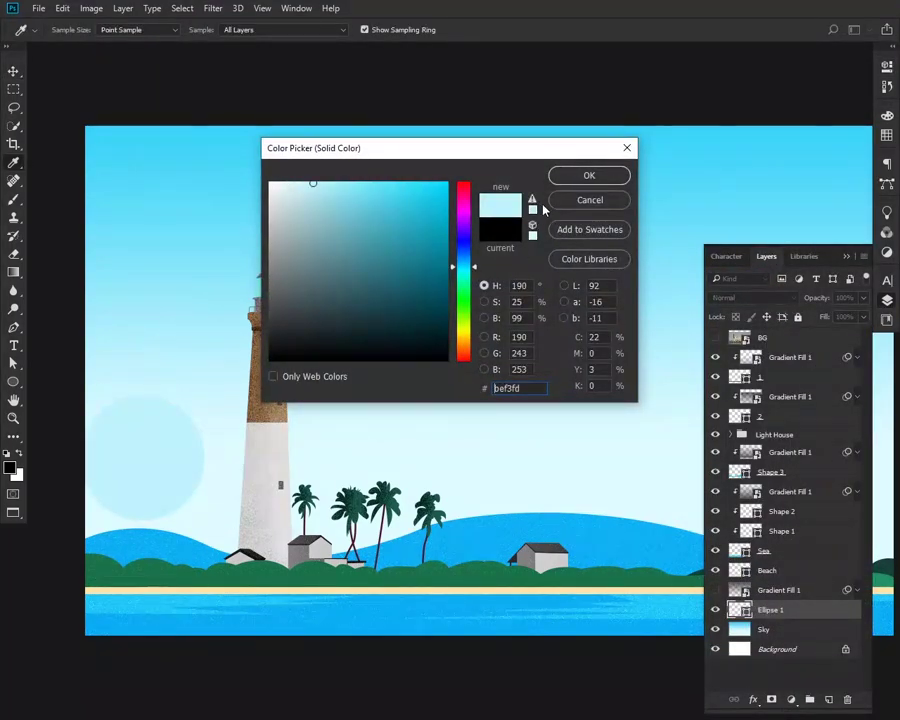
{"action": "key", "text": "Return"}
Duplicate the circle beside the lighthouse and give it a brighter blue.
{"action": "key", "text": "v"}
{"action": "left_click_drag", "start_coordinate": [202, 420], "coordinate": [178, 418]}
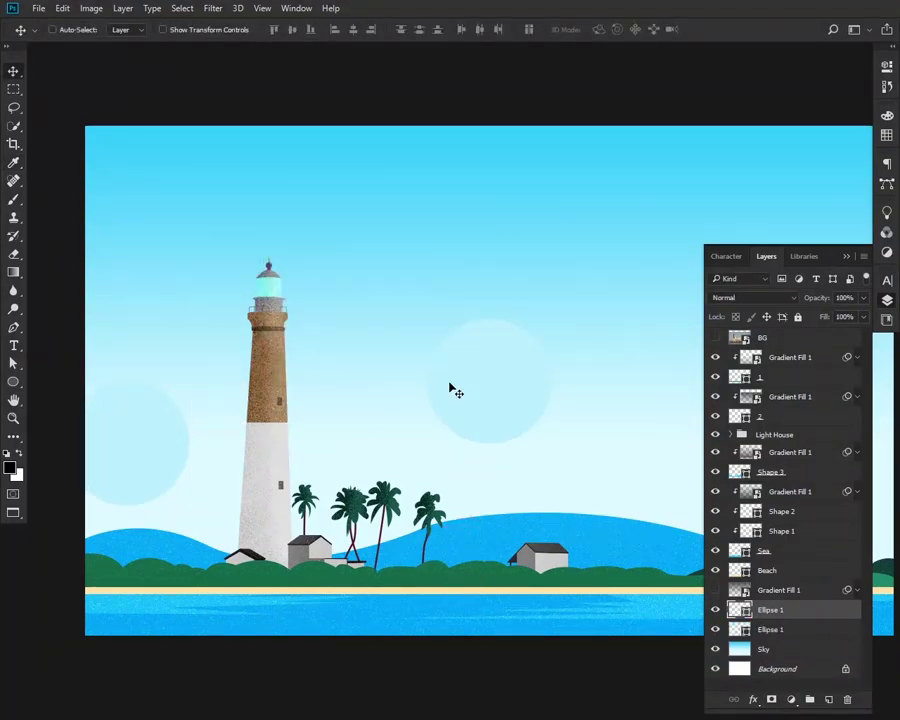
{"action": "left_click_drag", "start_coordinate": [455, 390], "coordinate": [223, 474]}
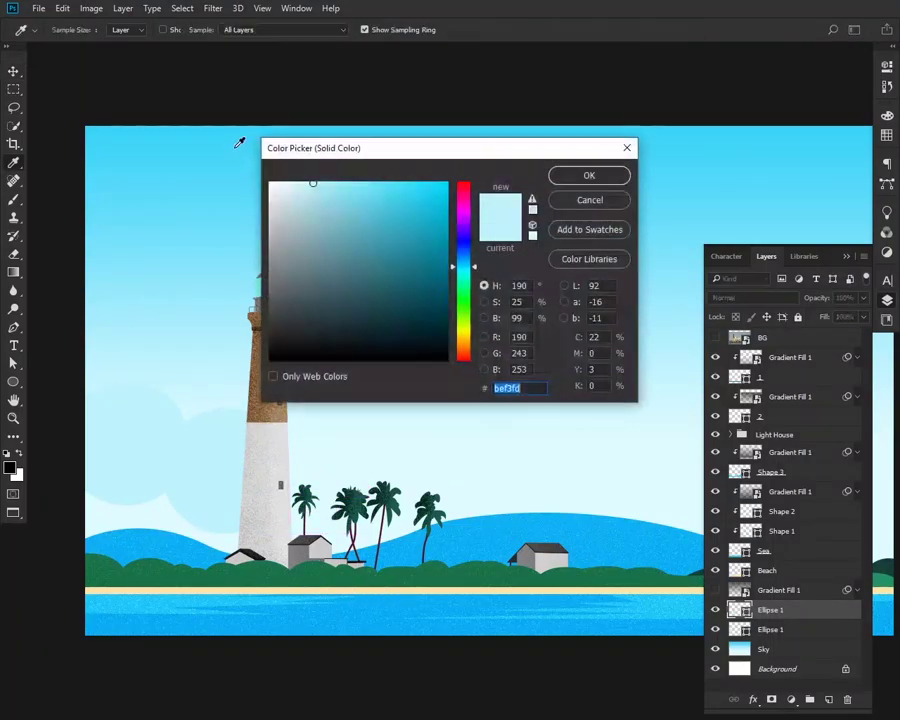
{"action": "left_click", "coordinate": [575, 177]}
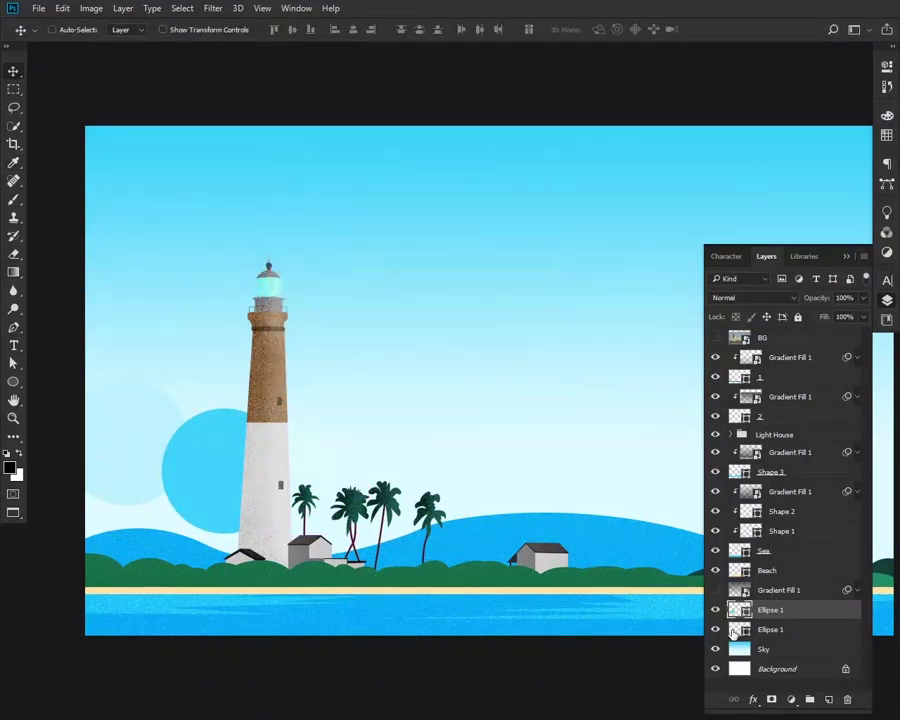
{"action": "double_click", "coordinate": [738, 630]}
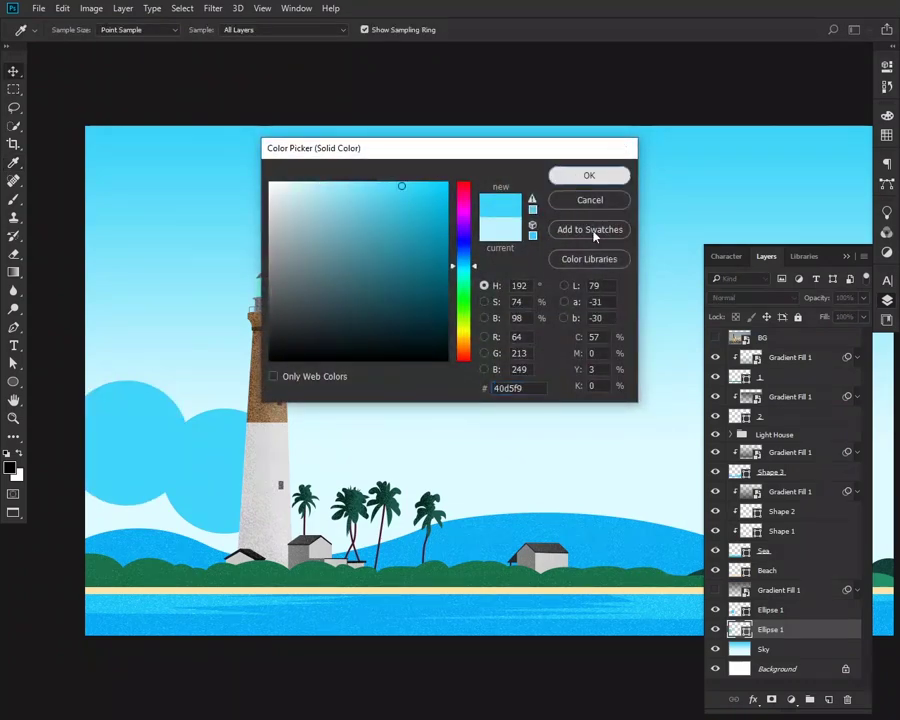
{"action": "left_click", "coordinate": [589, 175]}
Shrink the second circle to about 60 percent and group both circles.
{"action": "left_click", "coordinate": [770, 609]}
{"action": "key", "text": "ctrl+t"}
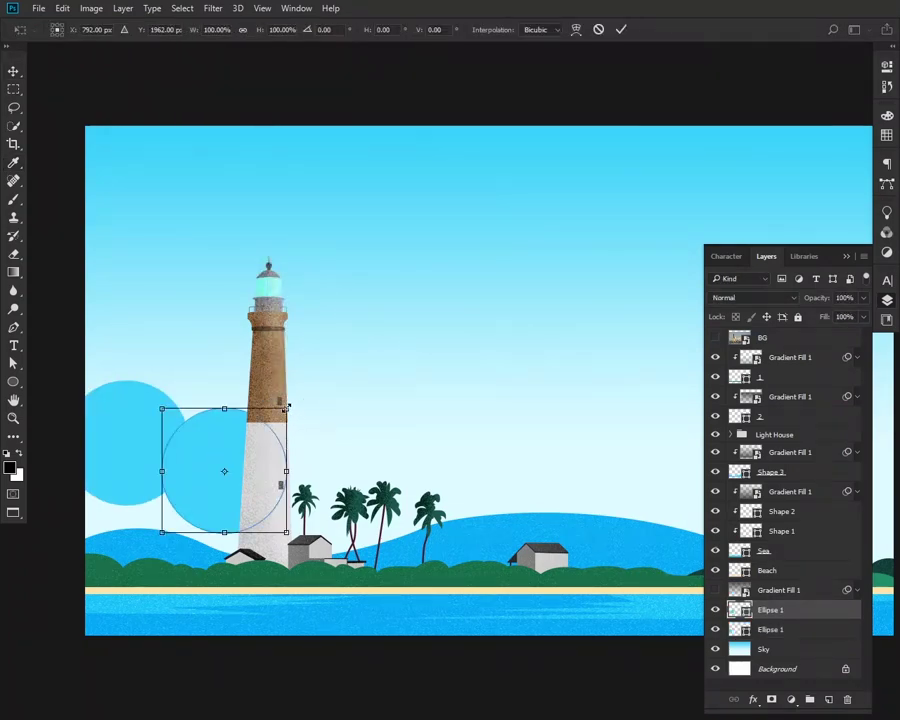
{"action": "mouse_move", "coordinate": [287, 408]}
{"action": "left_mouse_down"}
{"action": "mouse_move", "coordinate": [260, 428]}
{"action": "mouse_move", "coordinate": [199, 428]}
{"action": "left_mouse_up"}
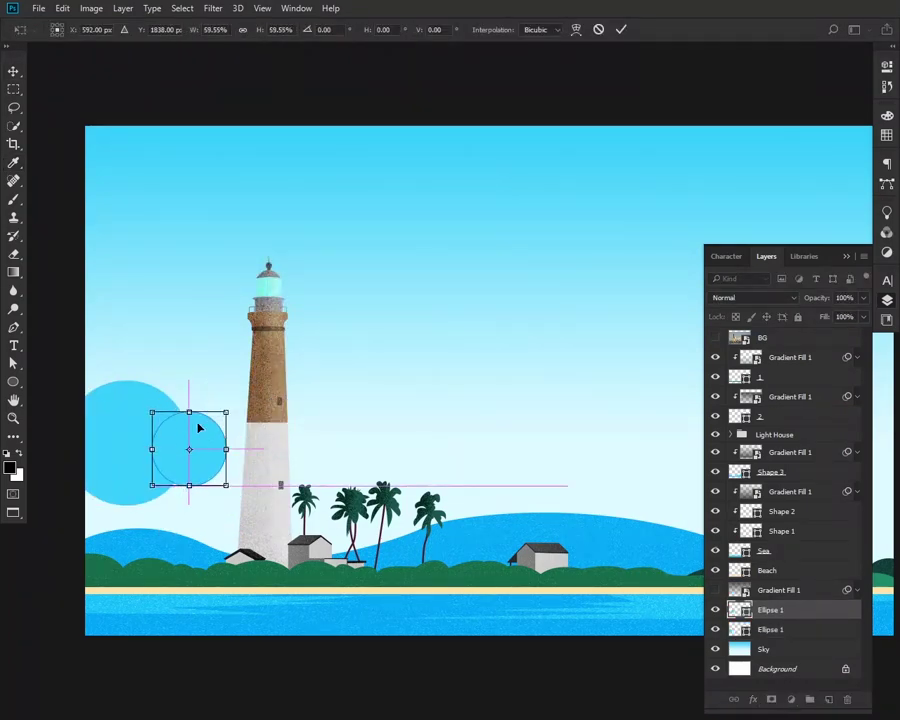
{"action": "key", "text": "Return"}
{"action": "left_click", "coordinate": [770, 630], "text": "shift"}
{"action": "key", "text": "ctrl+g"}
{"action": "double_click", "coordinate": [765, 604]}
Name the group Cloud and duplicate a circle into a large cloud puff.
{"action": "type", "text": "Cloud"}
{"action": "left_click", "coordinate": [731, 604]}
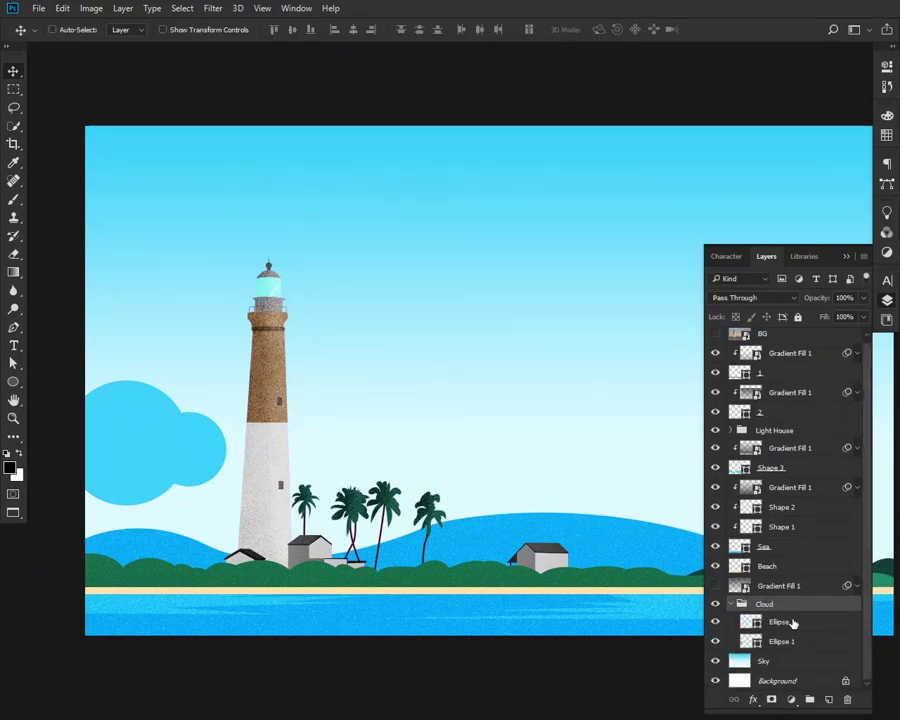
{"action": "left_click", "coordinate": [792, 623]}
{"action": "key", "text": "ctrl+j"}
{"action": "key", "text": "ctrl+t"}
{"action": "mouse_move", "coordinate": [133, 350]}
{"action": "left_mouse_down"}
{"action": "mouse_move", "coordinate": [186, 397]}
{"action": "mouse_move", "coordinate": [141, 402]}
{"action": "left_mouse_up"}
{"action": "key", "text": "Return"}
Add more duplicated circles, including a small puff and an enlarged one beside the lighthouse.
{"action": "key", "text": "ctrl+j"}
{"action": "key", "text": "ctrl+t"}
{"action": "mouse_move", "coordinate": [262, 358]}
{"action": "left_mouse_down"}
{"action": "mouse_move", "coordinate": [224, 380]}
{"action": "mouse_move", "coordinate": [210, 456]}
{"action": "mouse_move", "coordinate": [243, 463]}
{"action": "mouse_move", "coordinate": [500, 396]}
{"action": "mouse_move", "coordinate": [403, 448]}
{"action": "mouse_move", "coordinate": [396, 398]}
{"action": "left_mouse_up"}
{"action": "key", "text": "Return"}
{"action": "key", "text": "ctrl+z"}
{"action": "key", "text": "ctrl+t"}
{"action": "key", "text": "Return"}
{"action": "key", "text": "ctrl+t"}
{"action": "key", "text": "Return"}
{"action": "scroll", "coordinate": [814, 526], "scroll_direction": "down", "scroll_amount": 3}
Copy all cloud circles to the right, flip them horizontally, and extend the bank across the sky.
{"action": "left_click", "coordinate": [835, 505]}
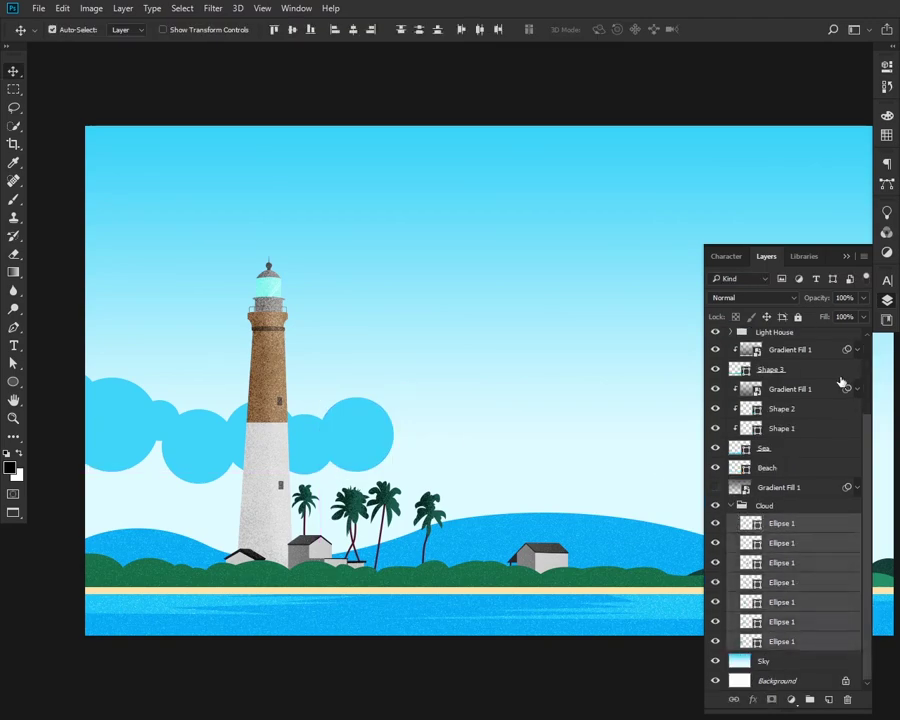
{"action": "left_click_drag", "start_coordinate": [300, 430], "coordinate": [676, 420]}
{"action": "key", "text": "ctrl+t"}
{"action": "right_click", "coordinate": [570, 420]}
{"action": "left_click", "coordinate": [542, 460]}
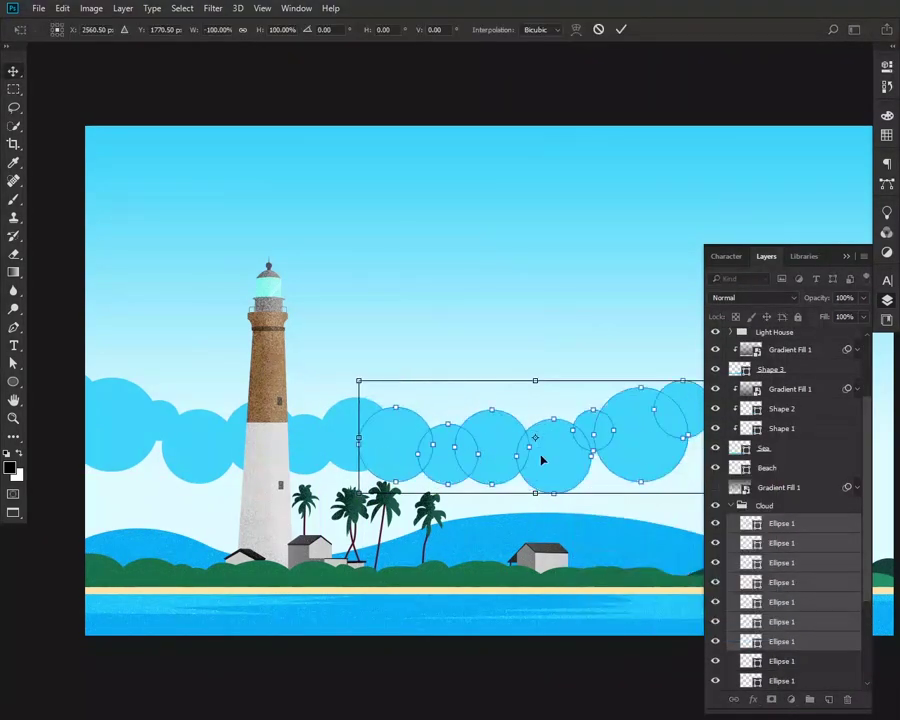
{"action": "key", "text": "Return"}
{"action": "key", "text": "F7"}
{"action": "key", "text": "ctrl+t"}
{"action": "left_click_drag", "start_coordinate": [745, 395], "coordinate": [742, 353]}
{"action": "key", "text": "Escape"}
{"action": "mouse_move", "coordinate": [680, 430]}
{"action": "left_mouse_down"}
{"action": "mouse_move", "coordinate": [826, 375]}
{"action": "mouse_move", "coordinate": [724, 404]}
{"action": "left_mouse_up"}
{"action": "key", "text": "F7"}
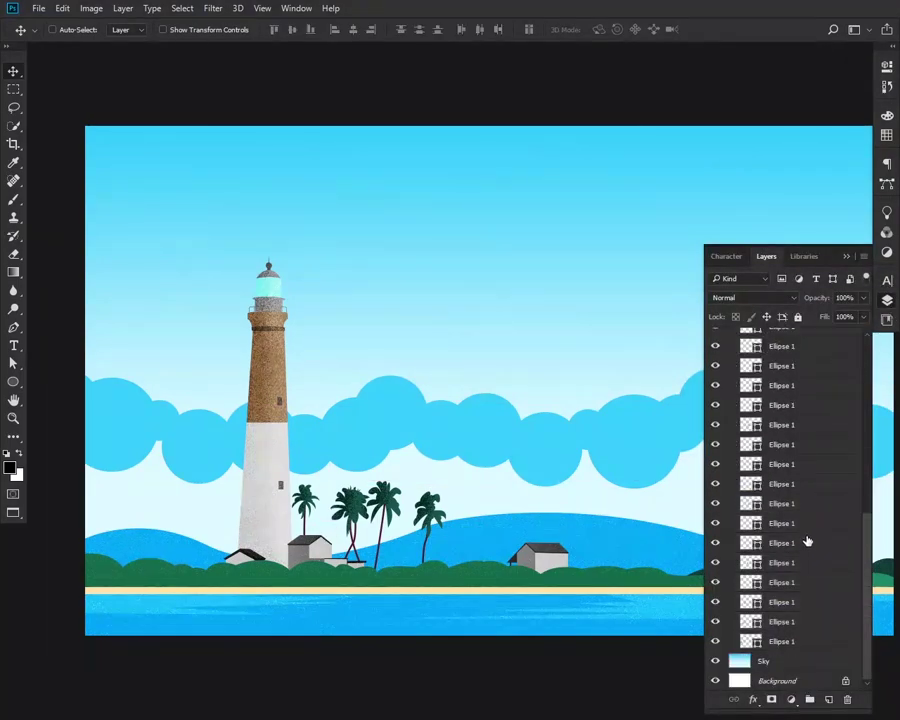
{"action": "key", "text": "ctrl+minus"}
Draw a closed Pen shape under the cloud circles, extending down along the bottom.
{"action": "key", "text": "F7"}
{"action": "key", "text": "p"}
{"action": "left_click", "coordinate": [200, 402]}
{"action": "left_click", "coordinate": [255, 413]}
{"action": "left_click", "coordinate": [307, 426]}
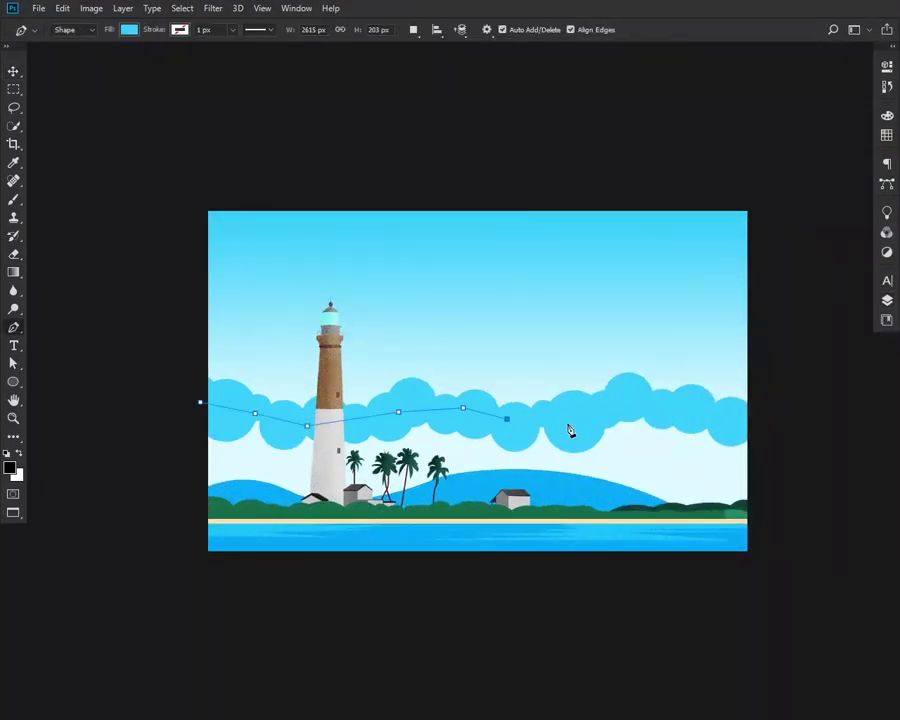
{"action": "left_click", "coordinate": [567, 422]}
{"action": "left_click", "coordinate": [617, 408]}
{"action": "left_click", "coordinate": [795, 484]}
{"action": "left_click", "coordinate": [171, 480]}
{"action": "left_click", "coordinate": [200, 402]}
Merge the new shape with the cloud ellipses into one layer and lower it slightly.
{"action": "left_click", "coordinate": [887, 300]}
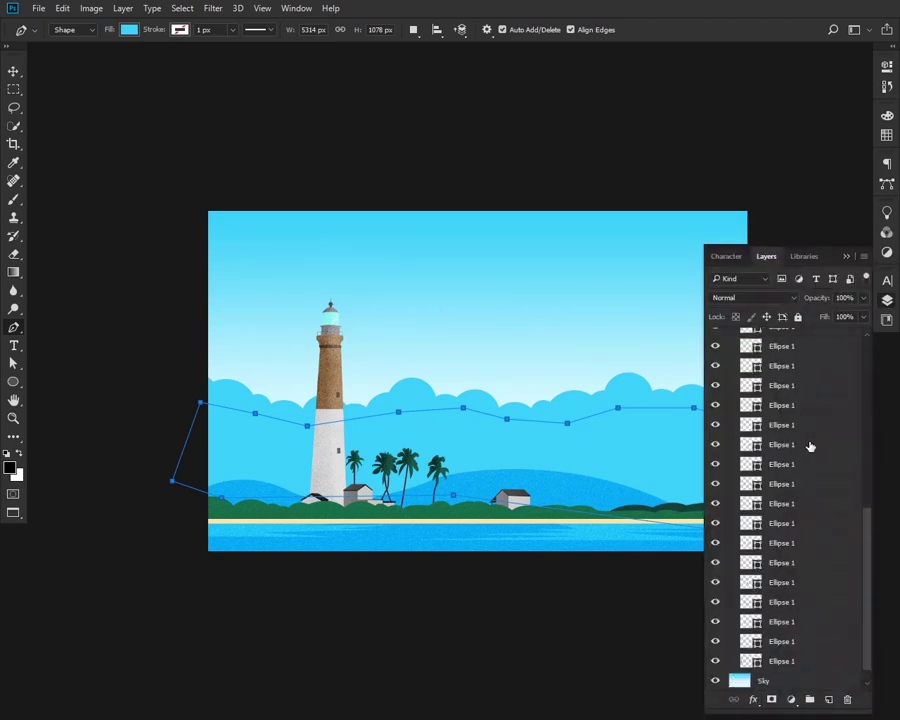
{"action": "left_click", "coordinate": [810, 446], "text": "shift"}
{"action": "left_click", "coordinate": [123, 8]}
{"action": "key", "text": "ctrl+e"}
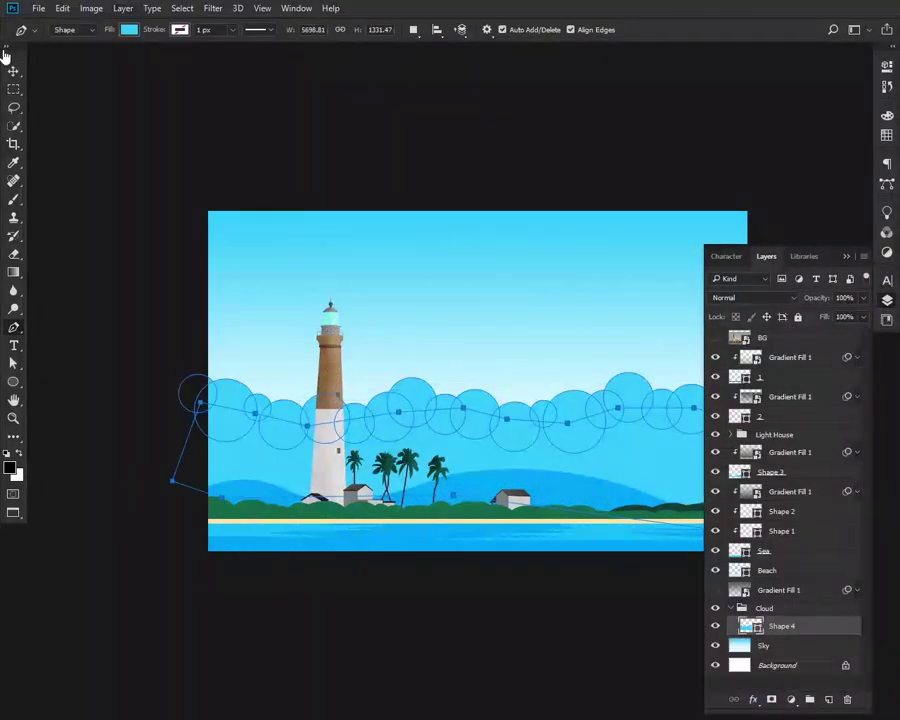
{"action": "key", "text": "v"}
{"action": "left_click_drag", "start_coordinate": [552, 428], "coordinate": [546, 445]}
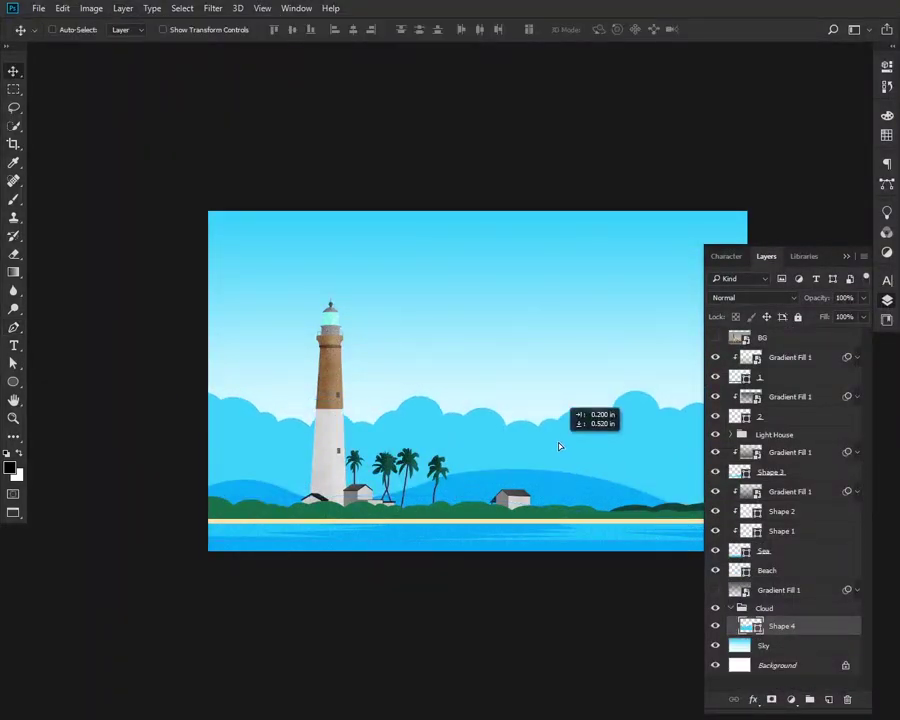
Fill the merged cloud shape with a paler cyan, toggling its visibility to compare.
{"action": "double_click", "coordinate": [752, 626]}
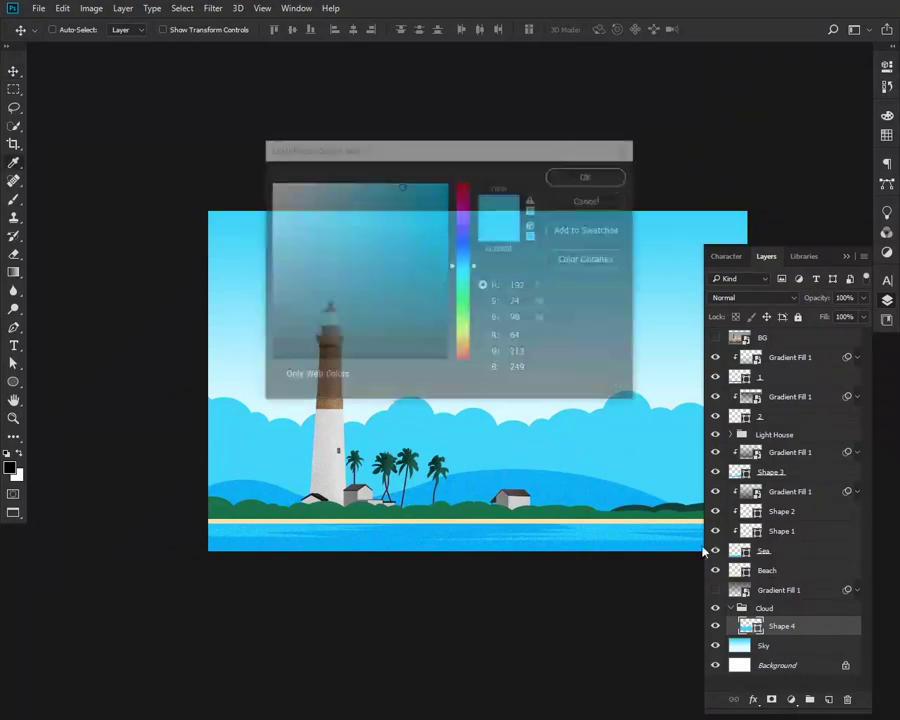
{"action": "mouse_move", "coordinate": [309, 181]}
{"action": "left_mouse_down"}
{"action": "mouse_move", "coordinate": [313, 189]}
{"action": "mouse_move", "coordinate": [336, 182]}
{"action": "left_mouse_up"}
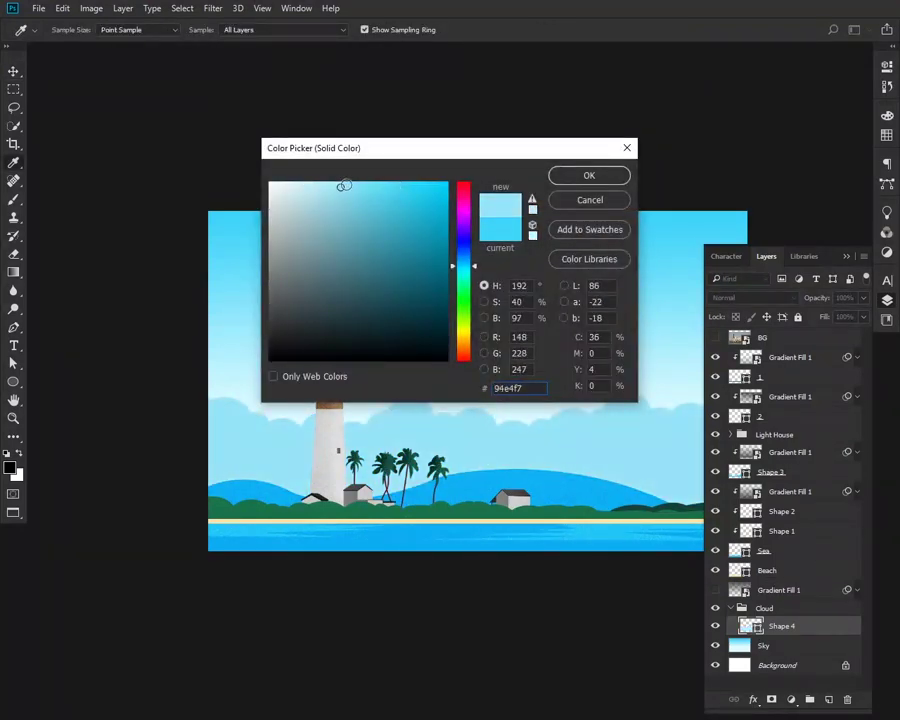
{"action": "left_click", "coordinate": [598, 180]}
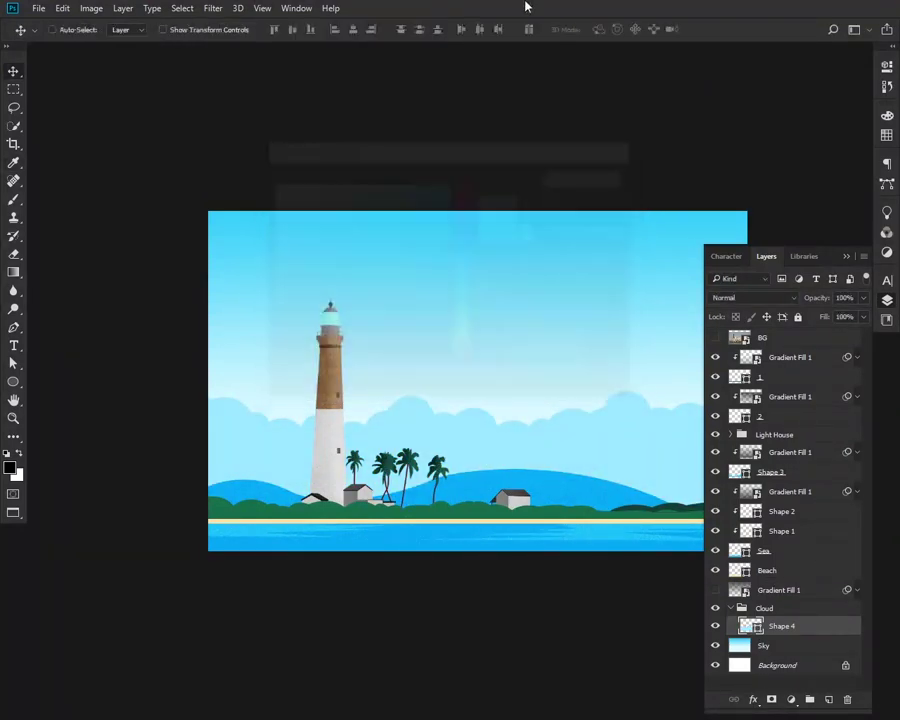
{"action": "left_click", "coordinate": [714, 626]}
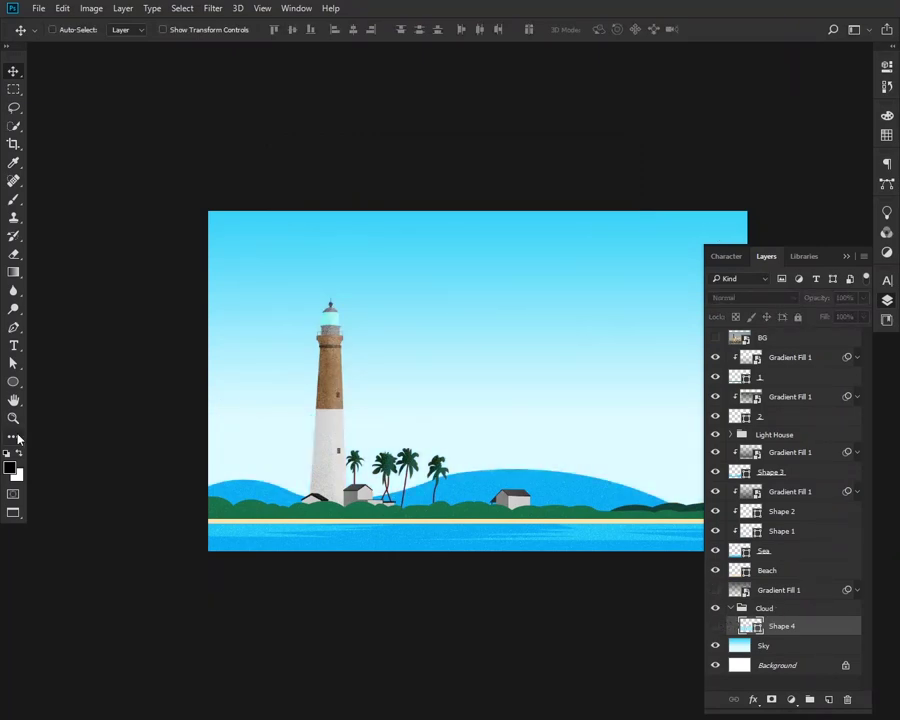
{"action": "left_click", "coordinate": [715, 626]}
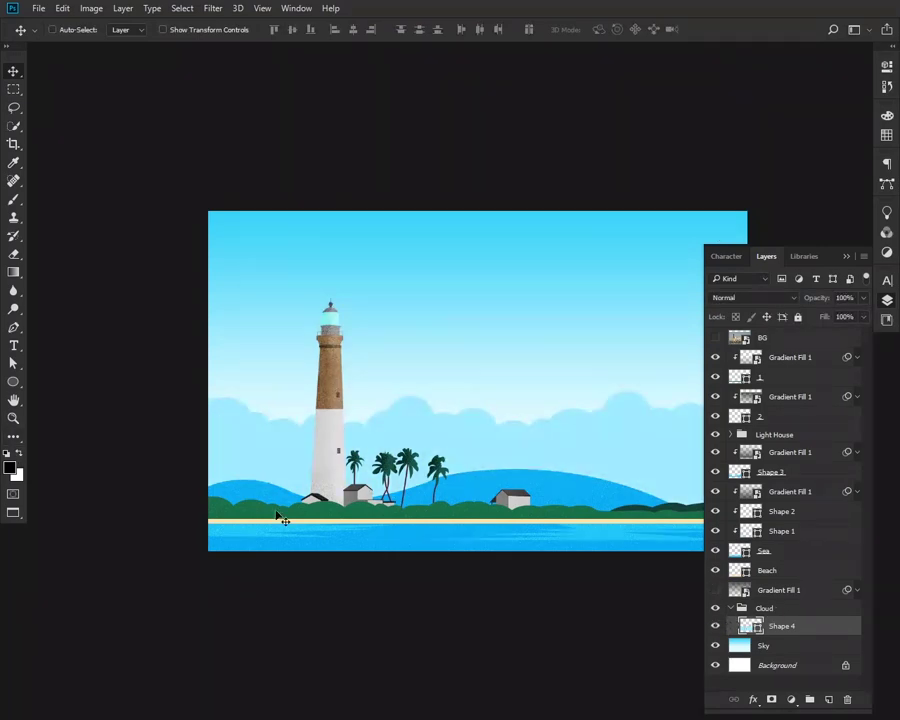
Sample a light cyan foreground and a very pale cyan background colour from the sky.
{"action": "left_click", "coordinate": [11, 467]}
{"action": "left_click", "coordinate": [303, 433]}
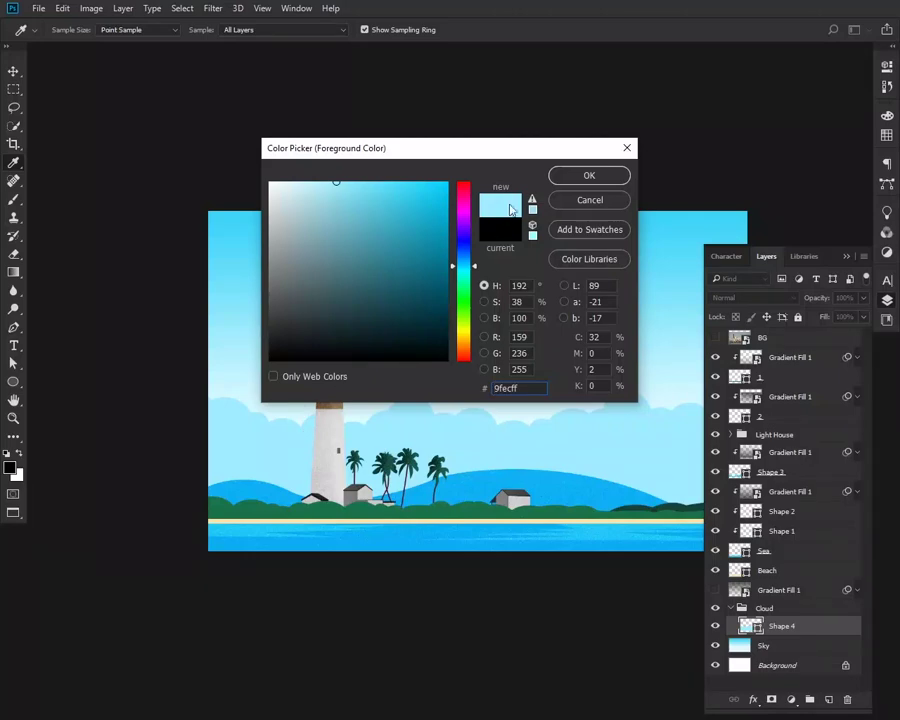
{"action": "left_click", "coordinate": [589, 176]}
{"action": "key", "text": "v"}
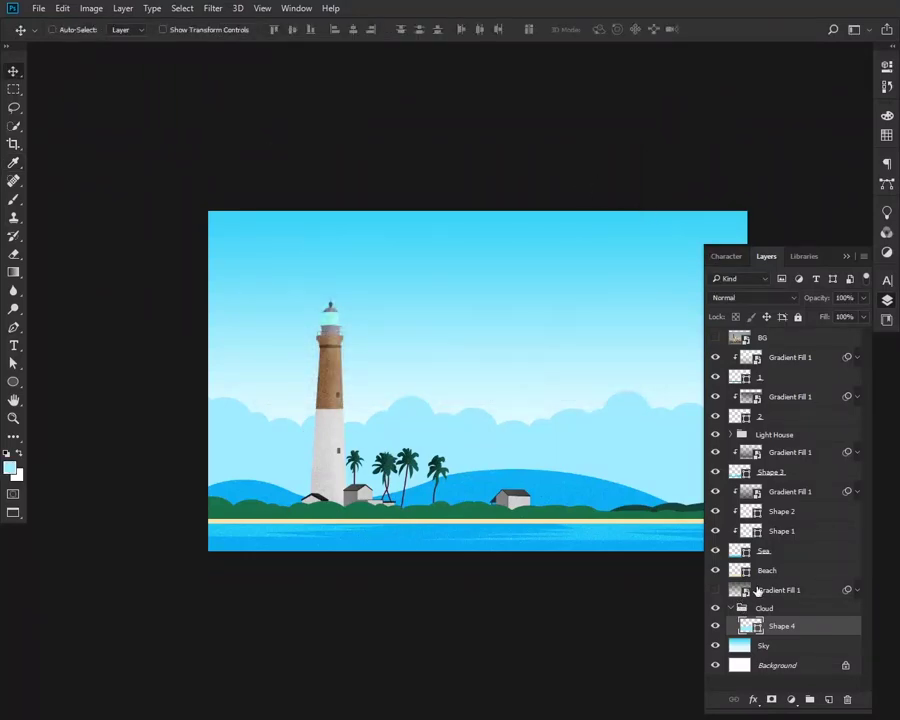
{"action": "left_click", "coordinate": [718, 626]}
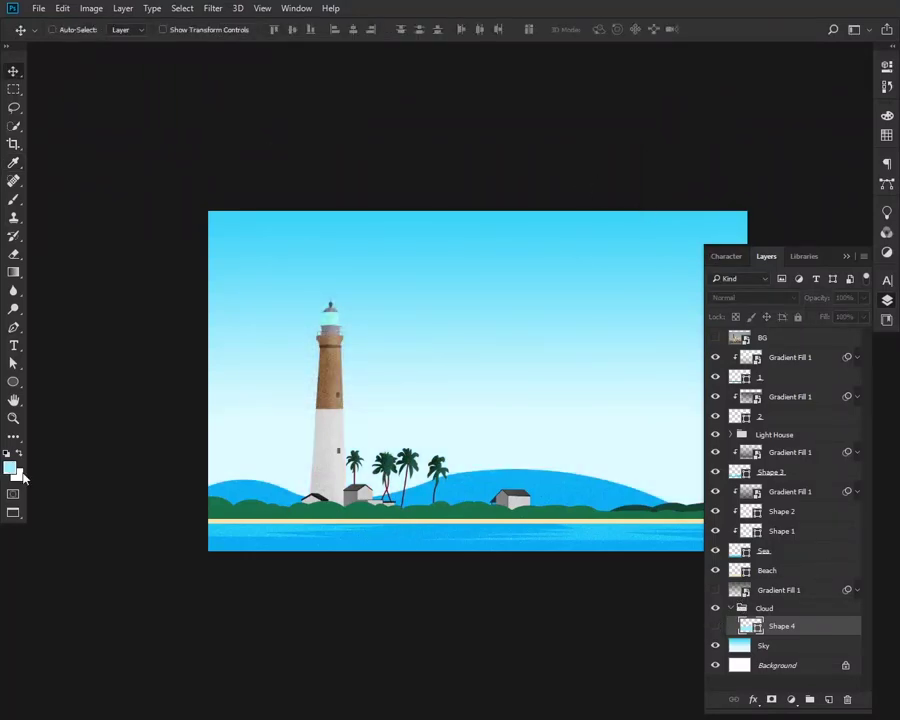
{"action": "left_click", "coordinate": [21, 477]}
{"action": "left_click", "coordinate": [305, 478]}
{"action": "left_click", "coordinate": [578, 181]}
{"action": "key", "text": "v"}
{"action": "left_click", "coordinate": [716, 625]}
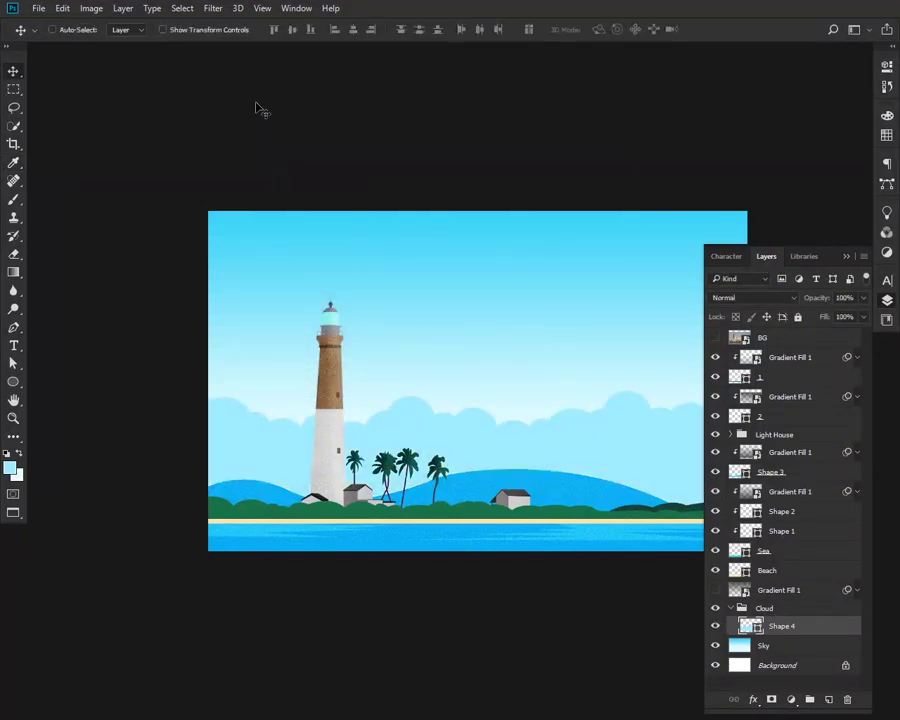
Switch the cloud shape's fill to a light-blue gradient.
{"action": "key", "text": "a"}
{"action": "left_click", "coordinate": [184, 30]}
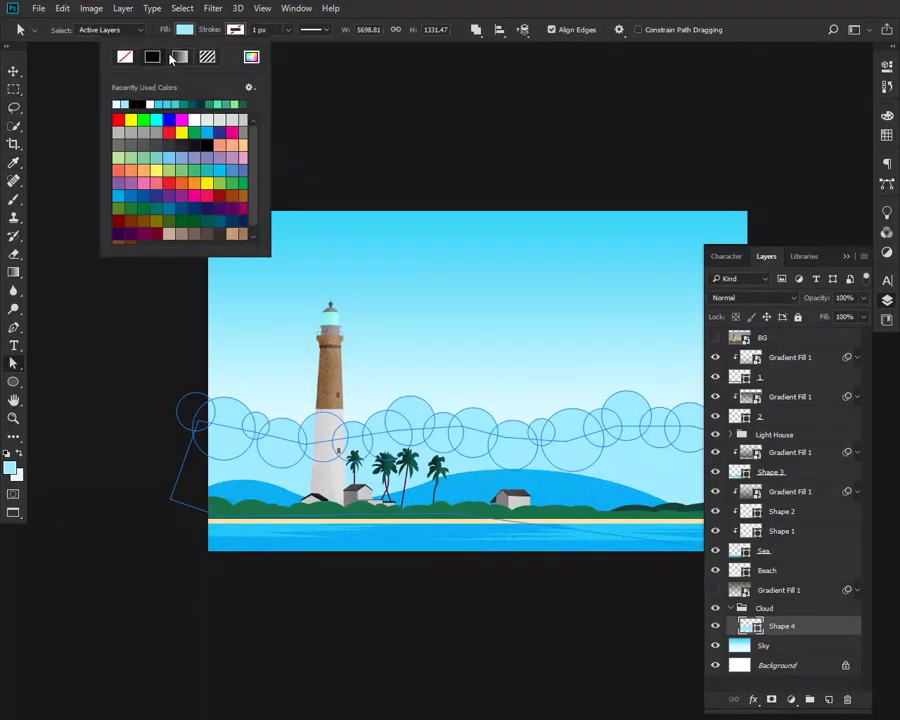
{"action": "left_click", "coordinate": [179, 56]}
{"action": "left_click", "coordinate": [124, 111]}
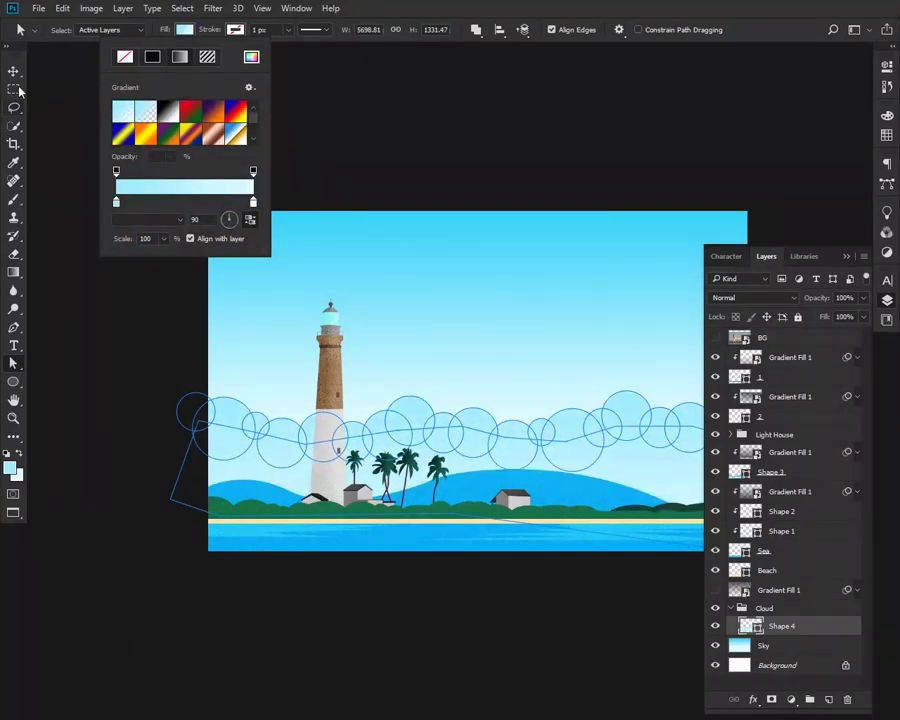
{"action": "key", "text": "v"}
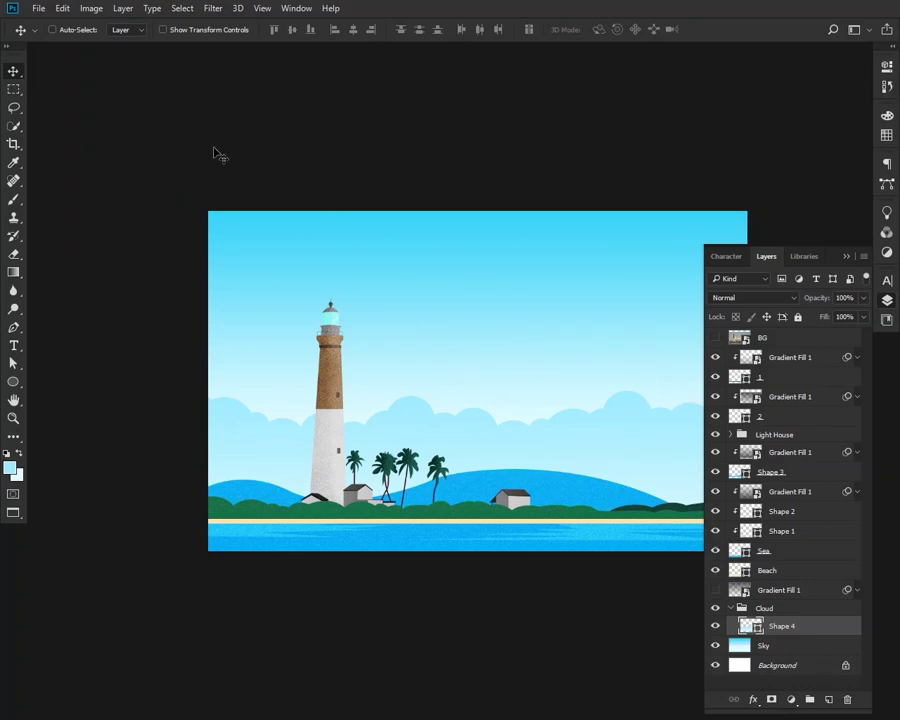
Recolour the gradient's left stop and set the gradient scale to 122%.
{"action": "key", "text": "a"}
{"action": "left_click", "coordinate": [184, 30]}
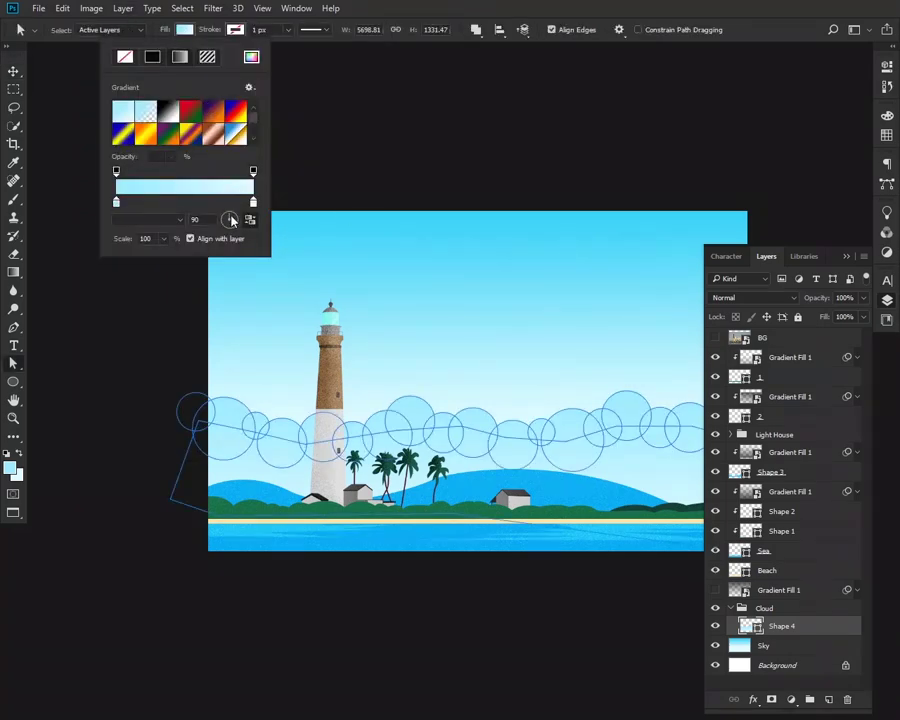
{"action": "left_click", "coordinate": [164, 239]}
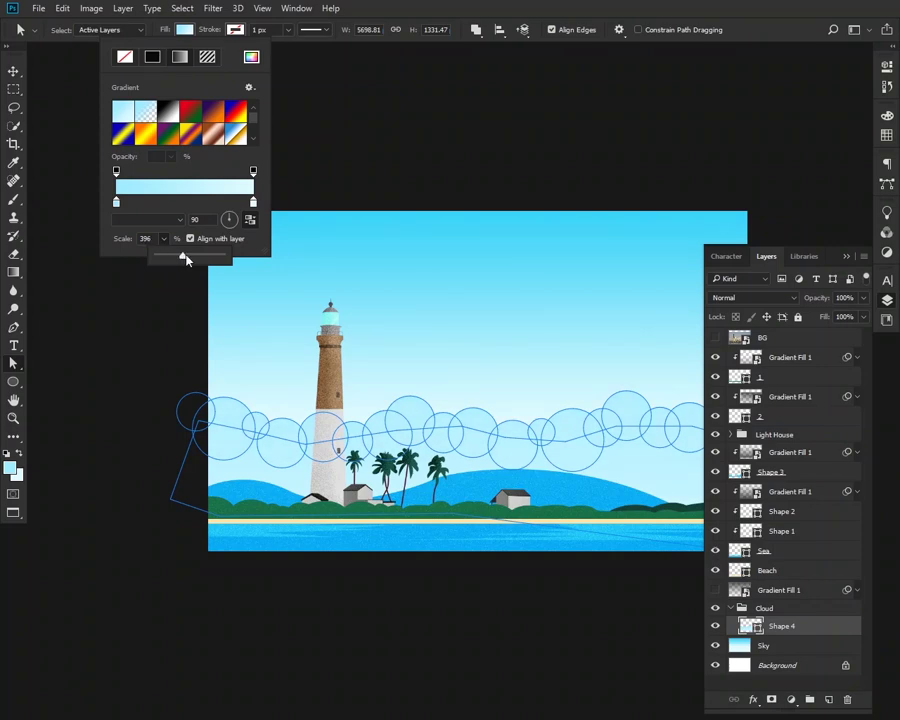
{"action": "left_click", "coordinate": [474, 255]}
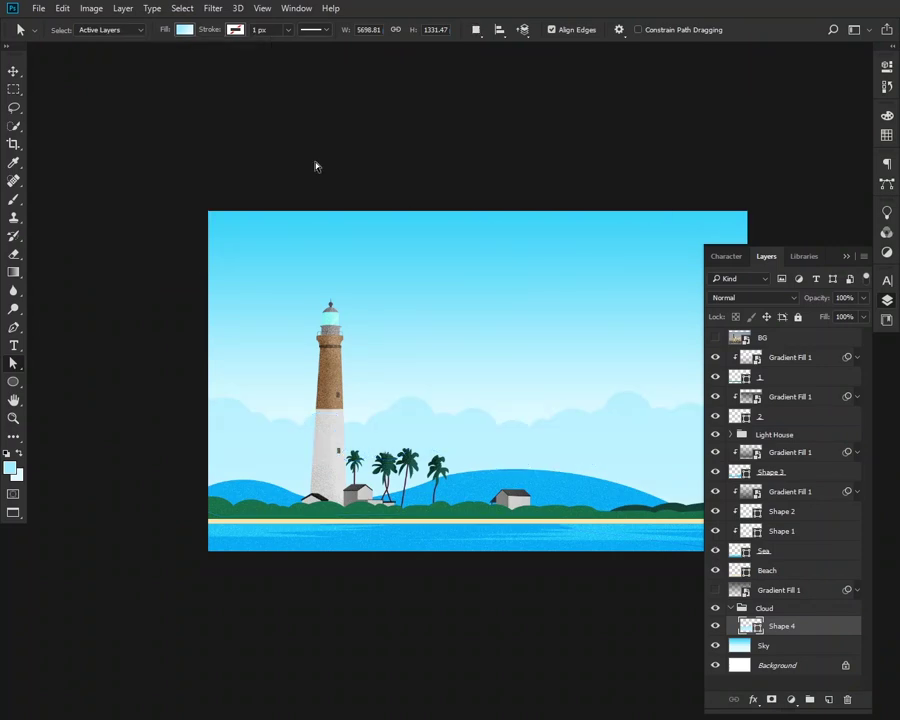
{"action": "left_click", "coordinate": [184, 30]}
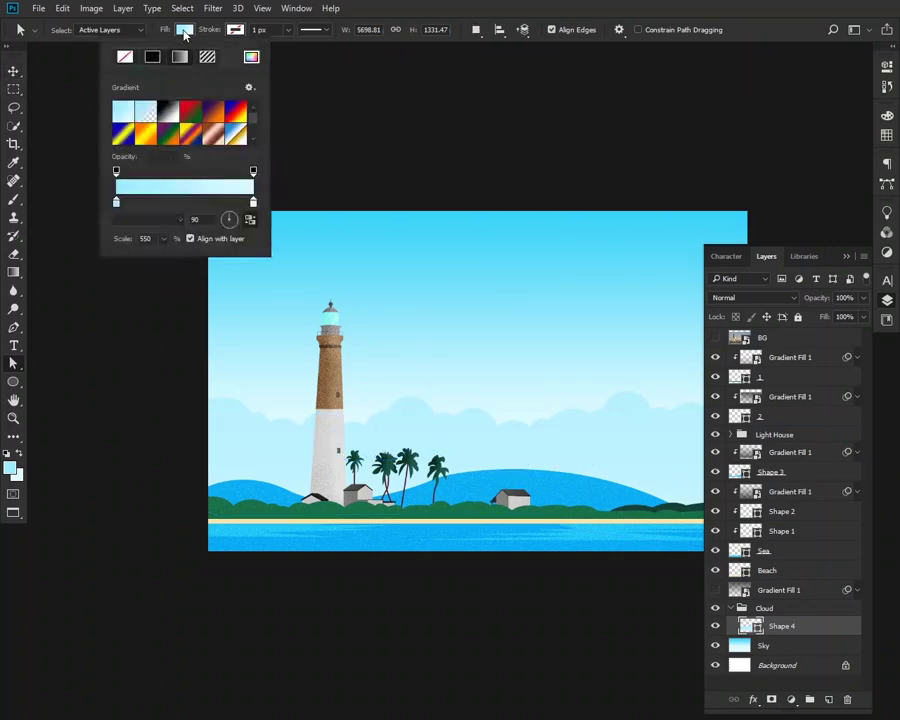
{"action": "double_click", "coordinate": [116, 204]}
{"action": "left_click", "coordinate": [592, 175]}
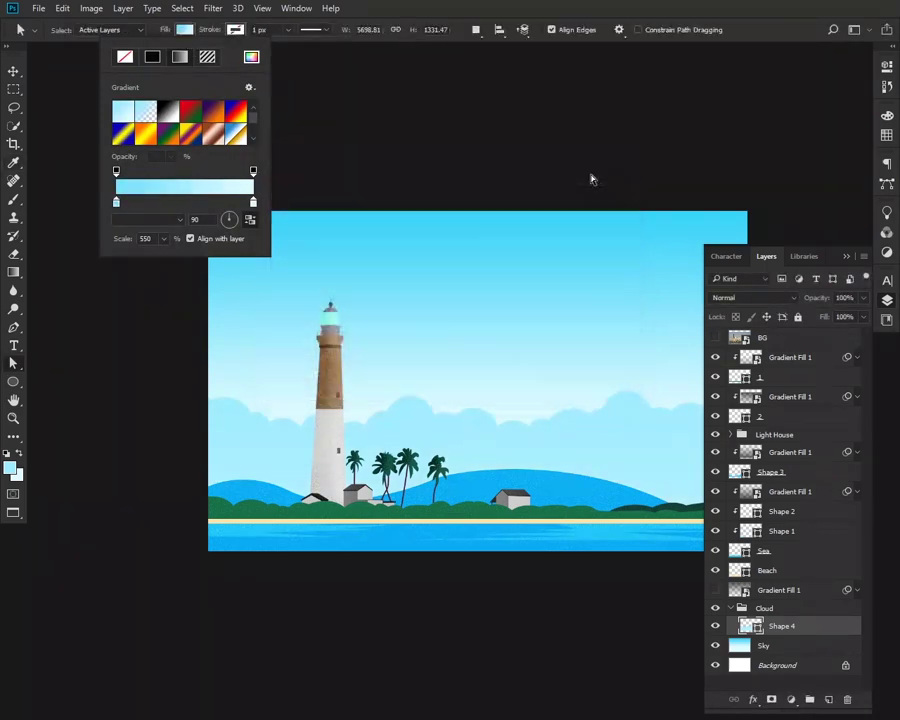
{"action": "left_click", "coordinate": [161, 239]}
{"action": "left_click_drag", "start_coordinate": [157, 257], "coordinate": [137, 259]}
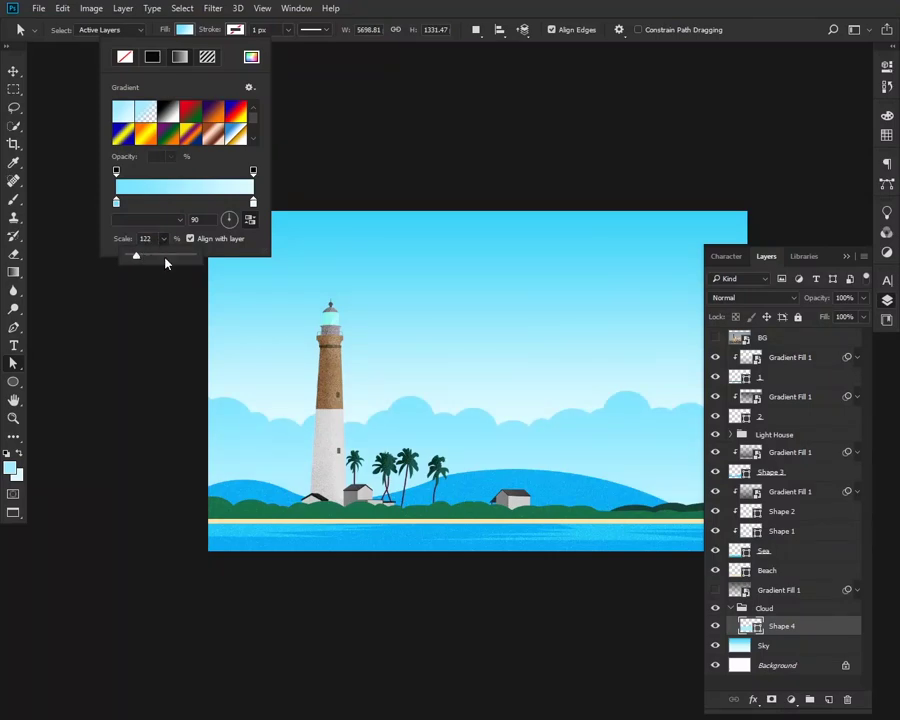
{"action": "left_click", "coordinate": [456, 270]}
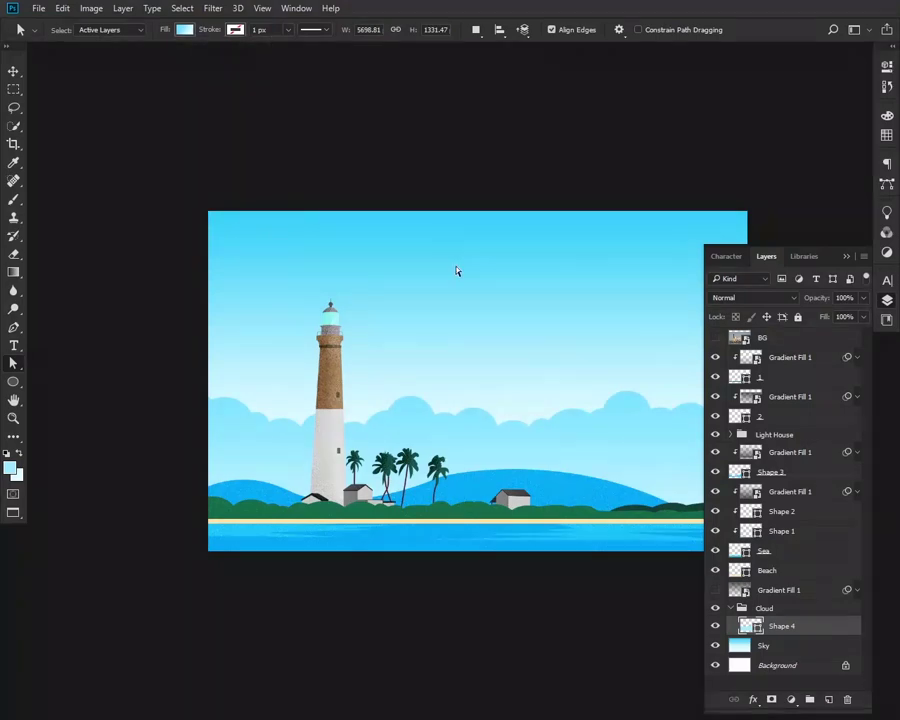
Drag the gradient's right colour stop inward to tighten the fade into the sky.
{"action": "left_click", "coordinate": [184, 30]}
{"action": "left_click_drag", "start_coordinate": [253, 203], "coordinate": [199, 207]}
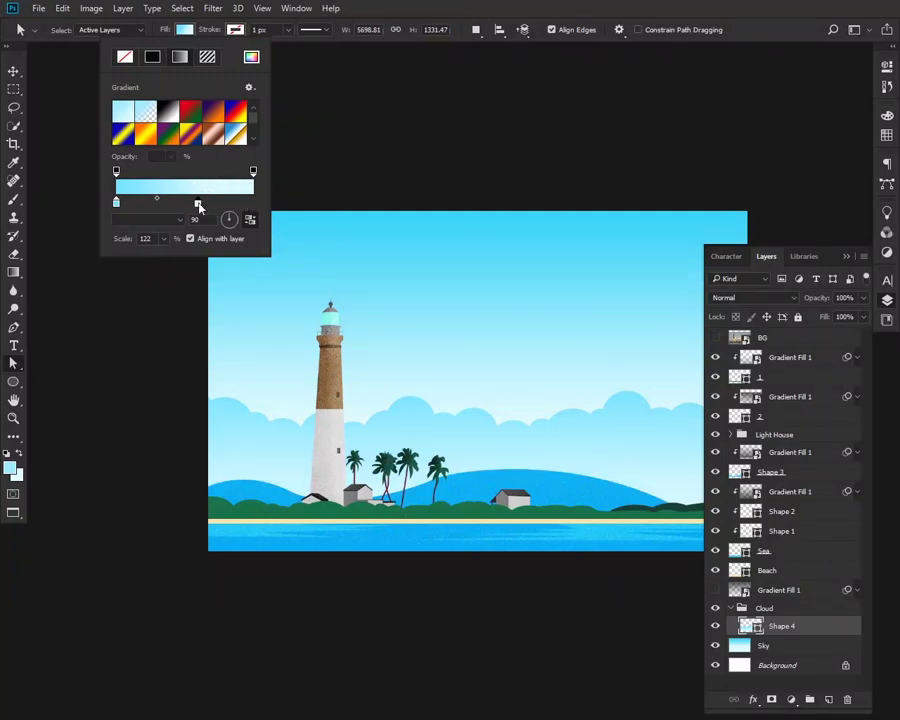
{"action": "left_click", "coordinate": [334, 158]}
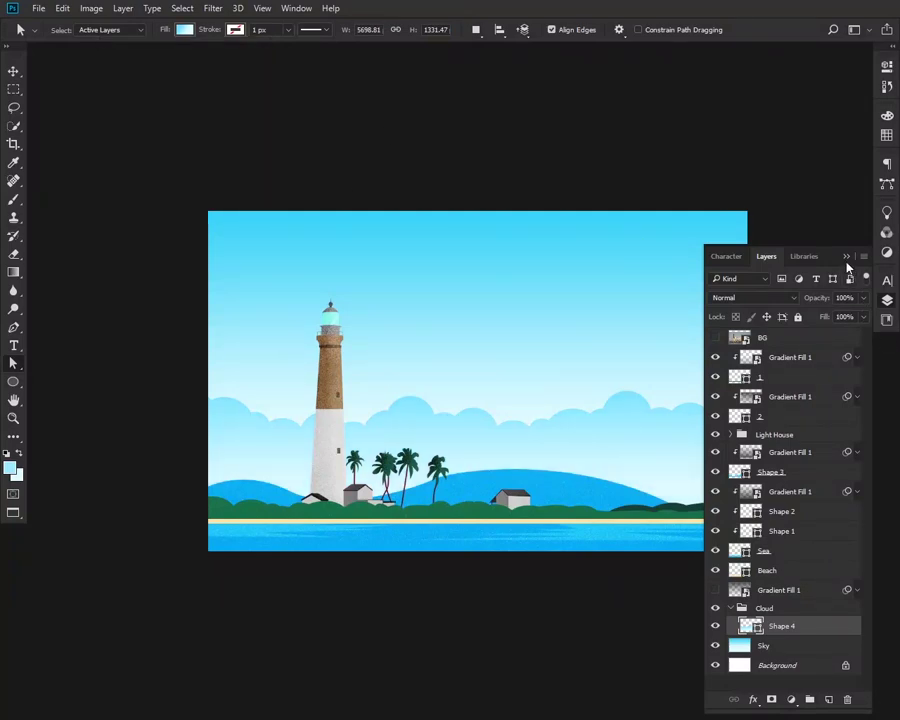
{"action": "left_click", "coordinate": [846, 256]}
Zoom in and back out on the illustration and bring the Layers panel back.
{"action": "key", "text": "v"}
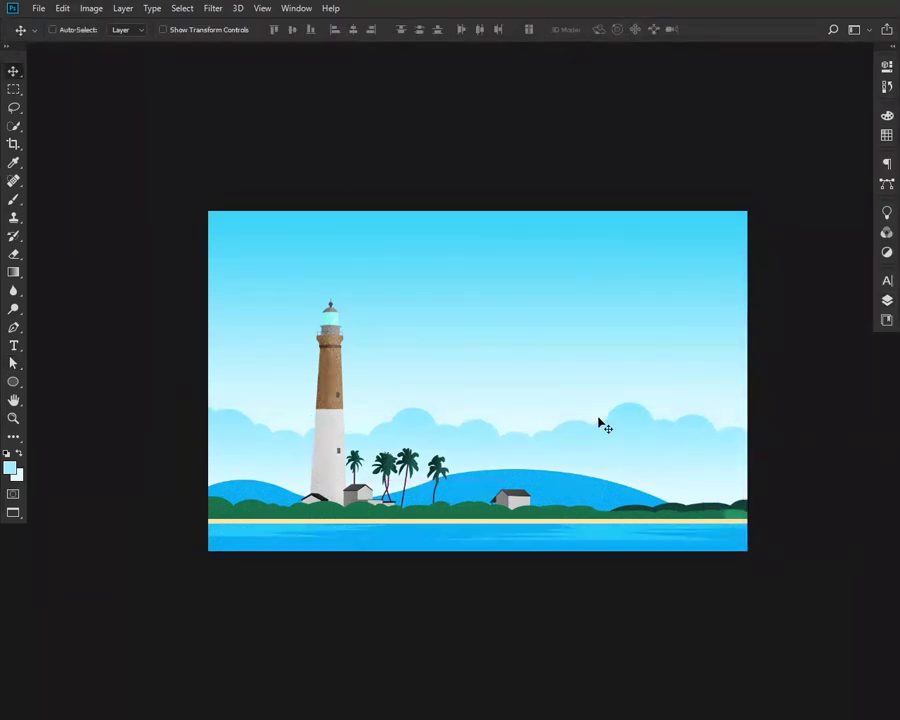
{"action": "key", "text": "ctrl+plus"}
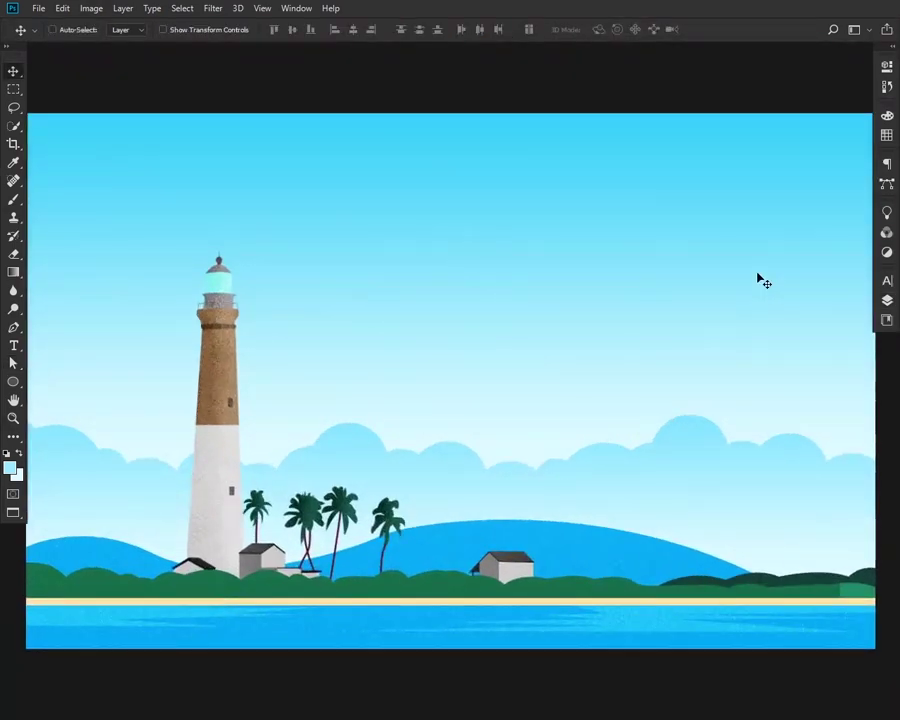
{"action": "key", "text": "ctrl+minus"}
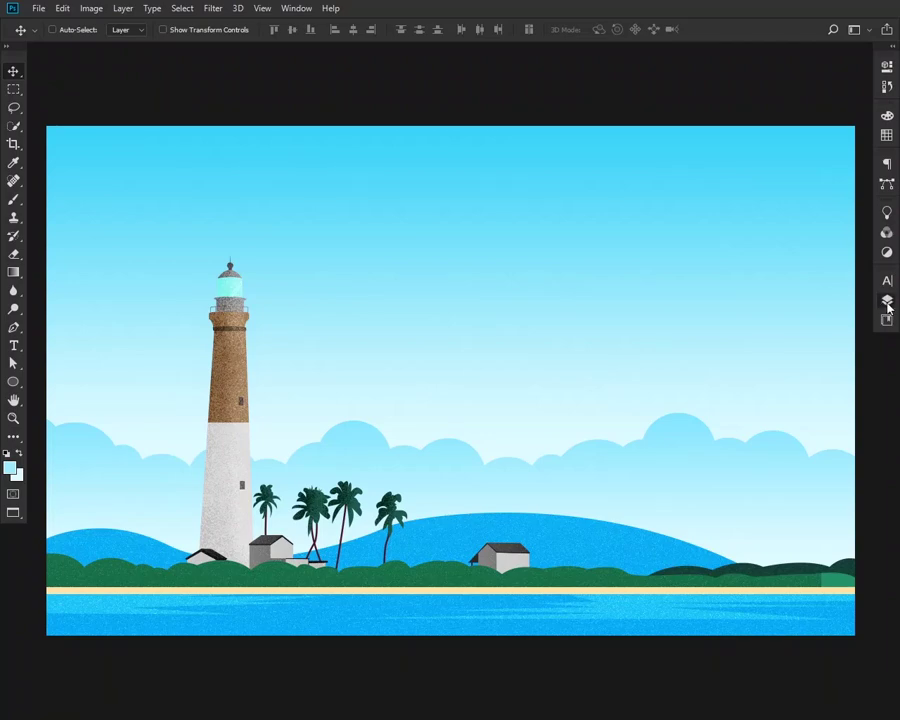
{"action": "left_click", "coordinate": [887, 303]}
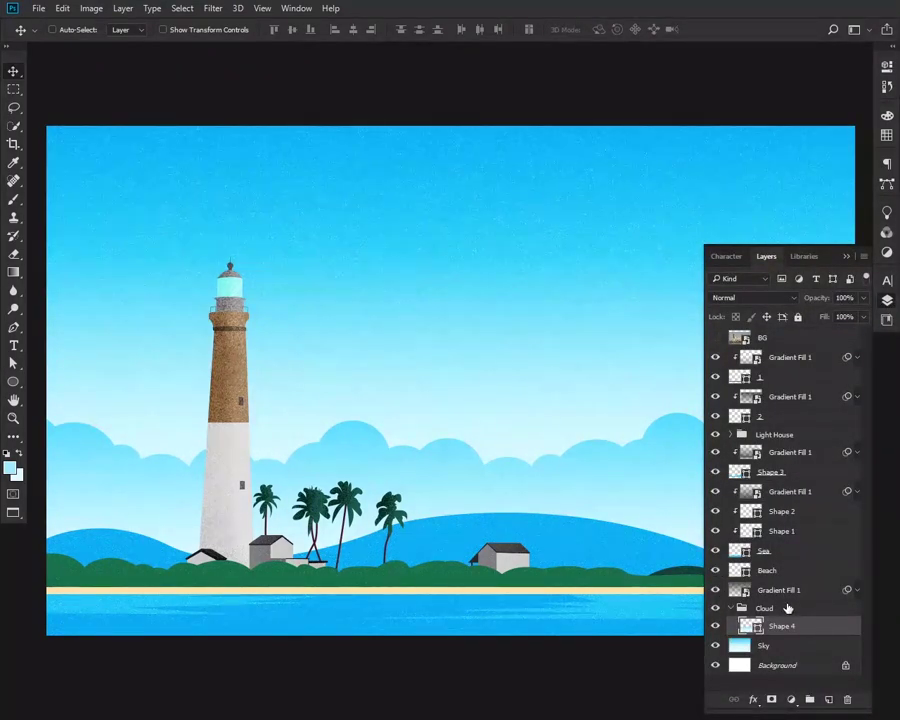
{"action": "key", "text": "ctrl+minus"}
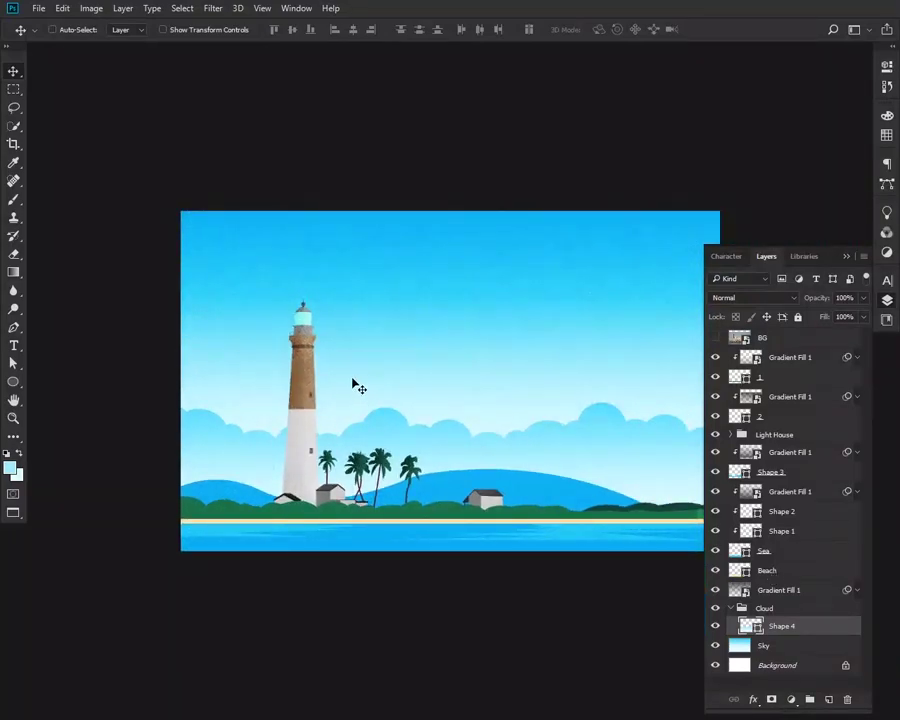
Draw a thin streak-cloud sliver with the Pen tool and give it a solid fill.
{"action": "key", "text": "p"}
{"action": "left_click", "coordinate": [162, 261]}
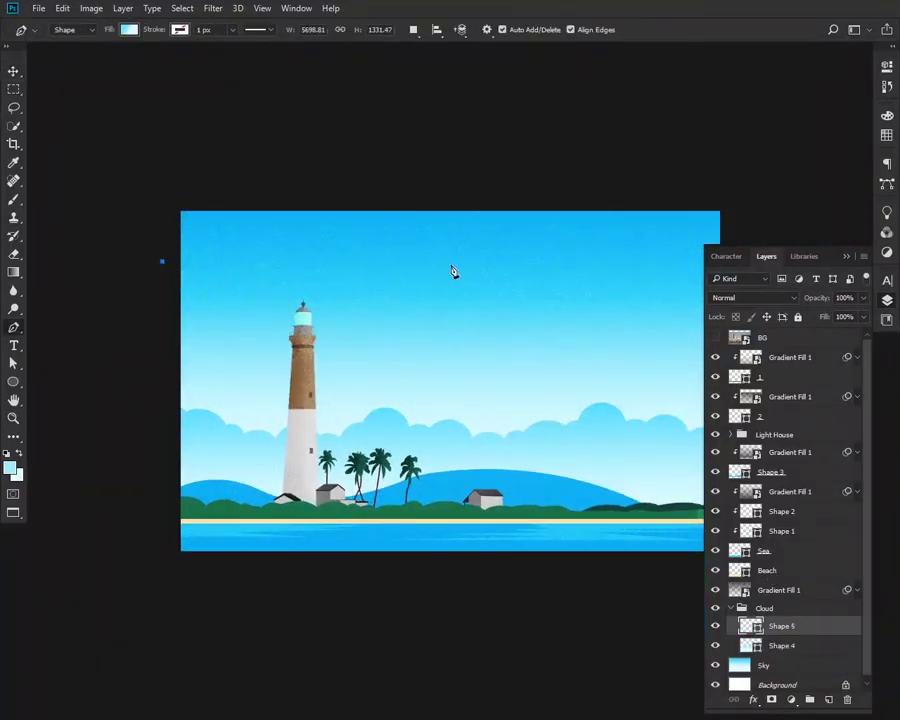
{"action": "left_click", "coordinate": [163, 266]}
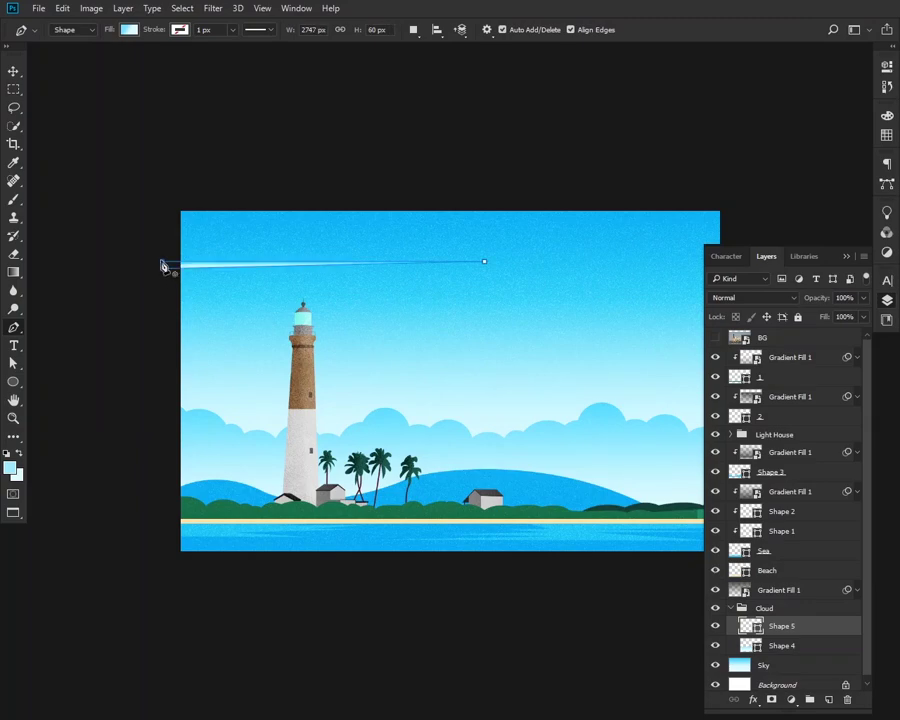
{"action": "left_click", "coordinate": [127, 29]}
{"action": "left_click", "coordinate": [96, 62]}
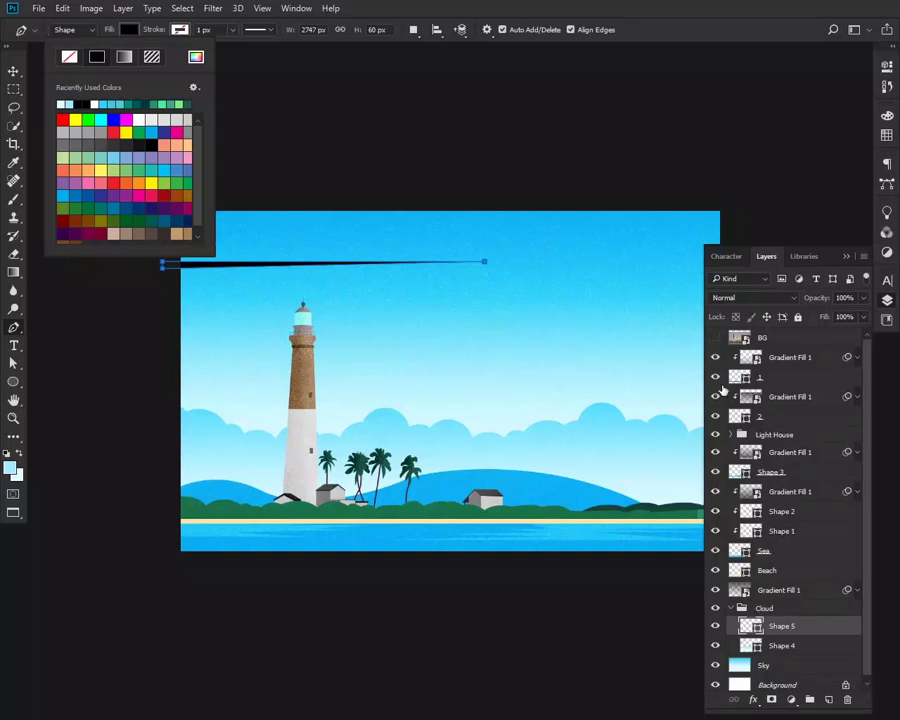
{"action": "key", "text": "Return"}
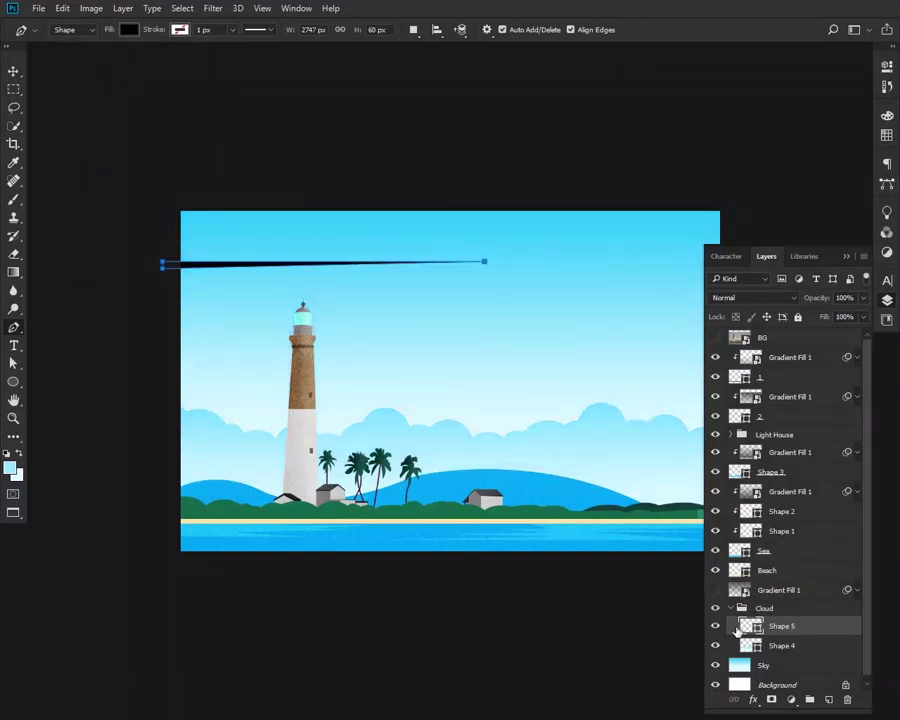
Colour the streak pale sky blue (92eaff) sampled from the sky and adjust its right end.
{"action": "double_click", "coordinate": [750, 626]}
{"action": "left_click", "coordinate": [211, 416]}
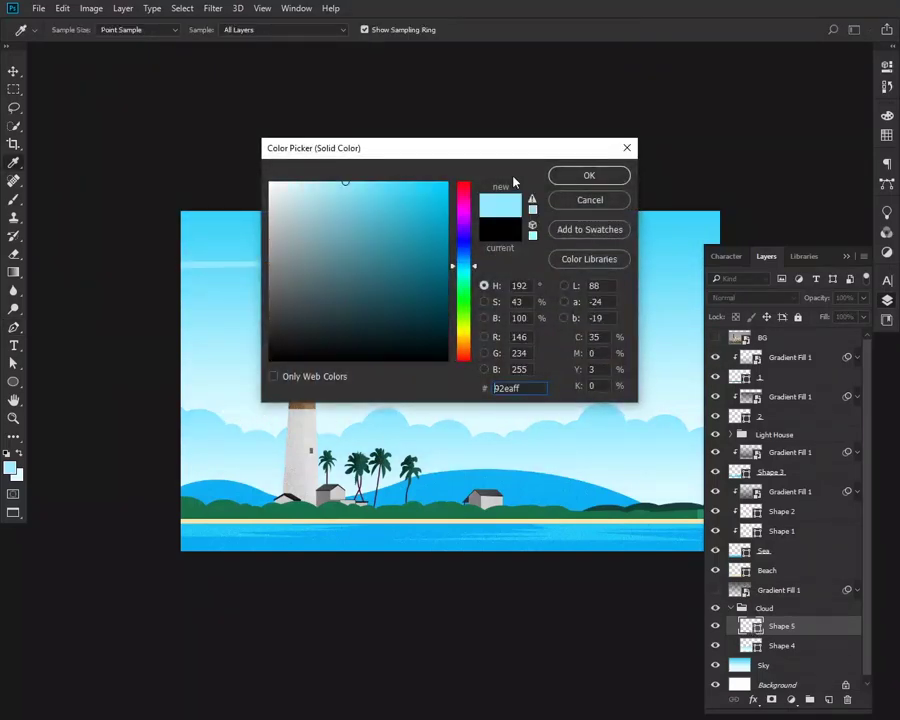
{"action": "left_click", "coordinate": [567, 175]}
{"action": "key", "text": "a"}
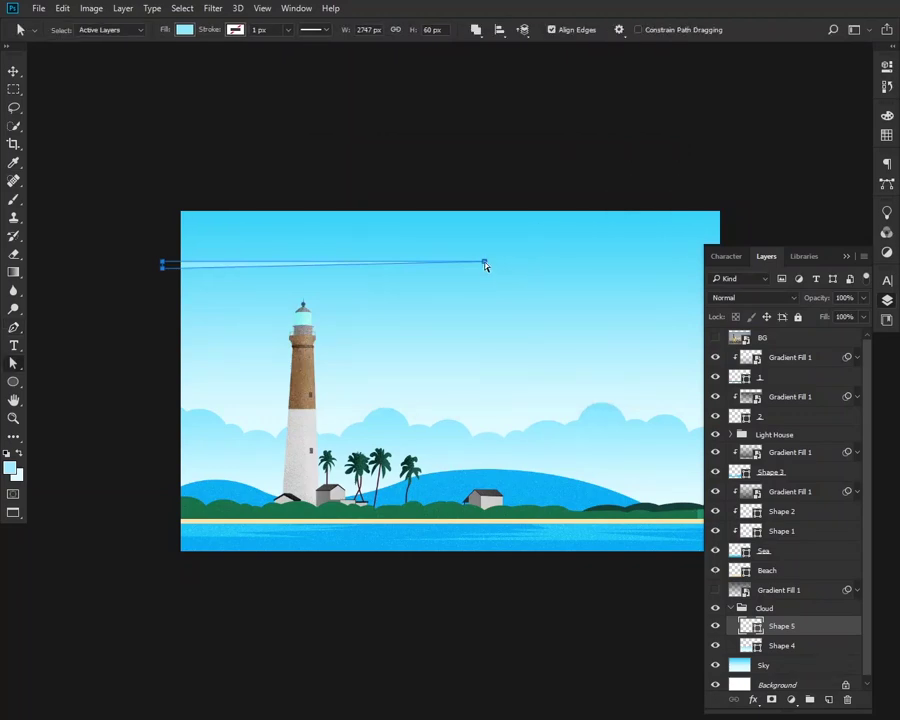
{"action": "left_click_drag", "start_coordinate": [486, 263], "coordinate": [490, 265]}
Duplicate the streak cloud and lengthen it further to the right.
{"action": "left_click", "coordinate": [13, 71]}
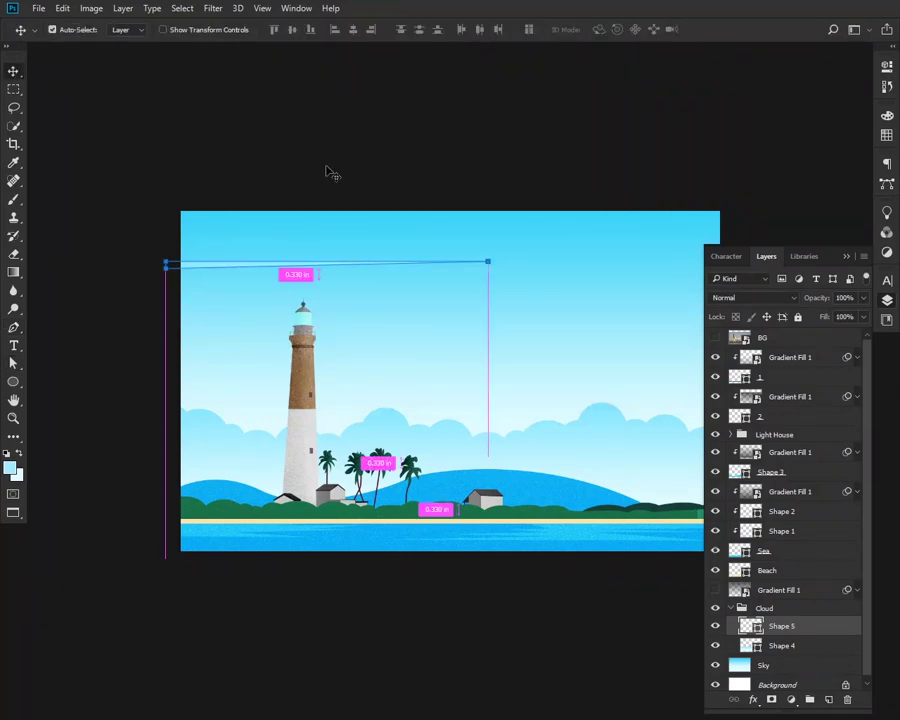
{"action": "key", "text": "ctrl"}
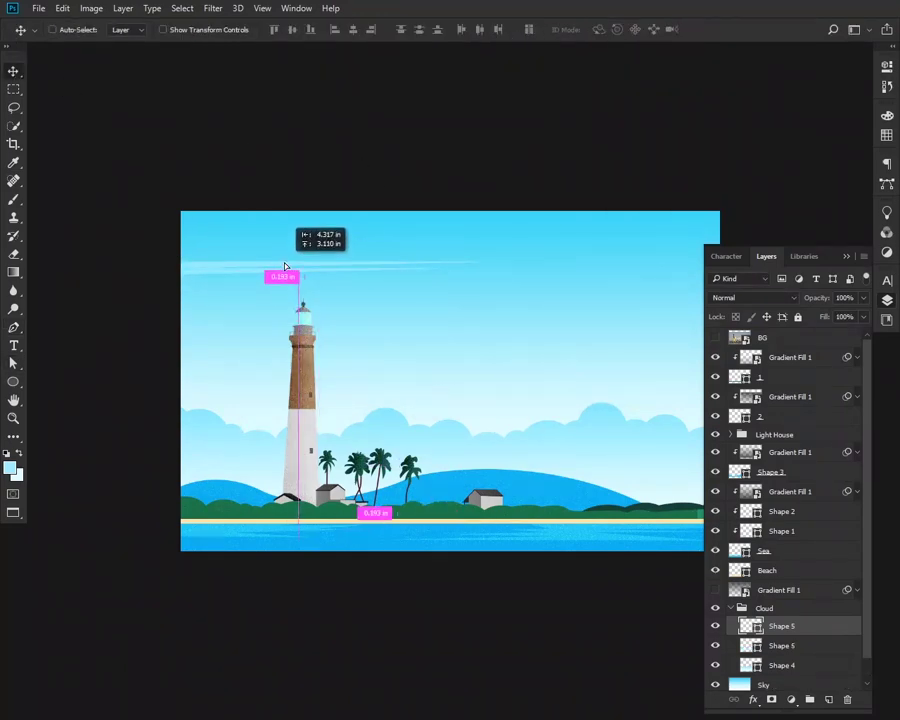
{"action": "key", "text": "ctrl+t"}
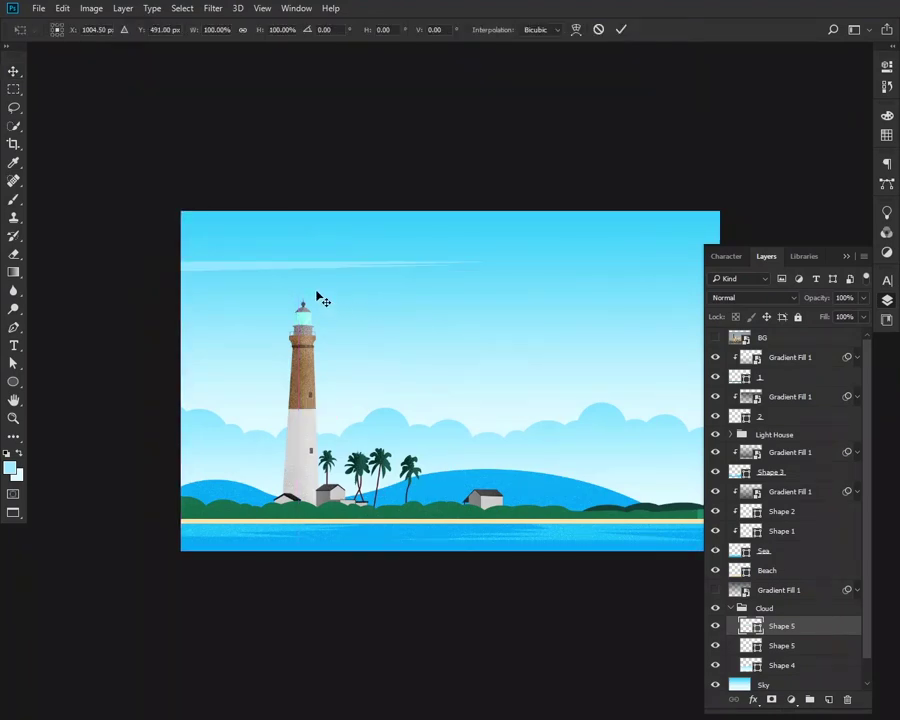
{"action": "key", "text": "Return"}
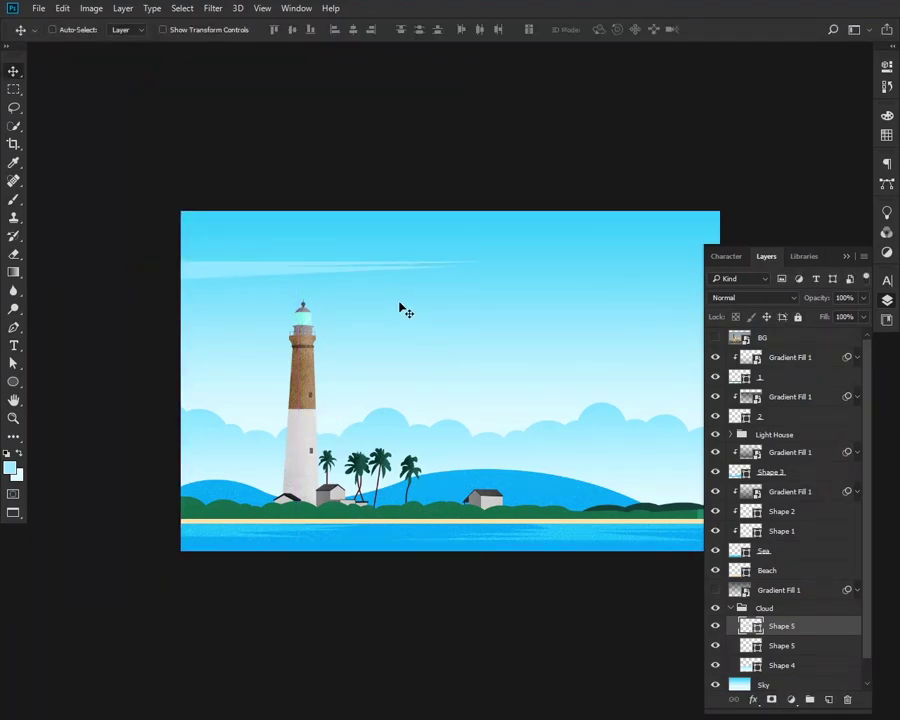
{"action": "key", "text": "a"}
{"action": "left_click", "coordinate": [443, 270]}
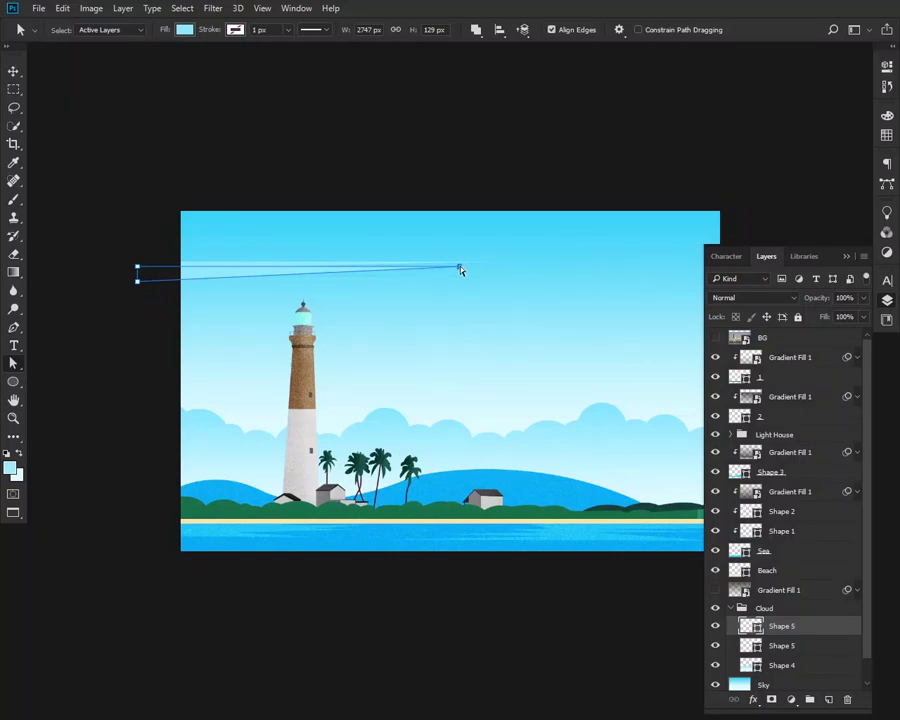
{"action": "left_click_drag", "start_coordinate": [460, 268], "coordinate": [472, 267]}
{"action": "left_click", "coordinate": [555, 299]}
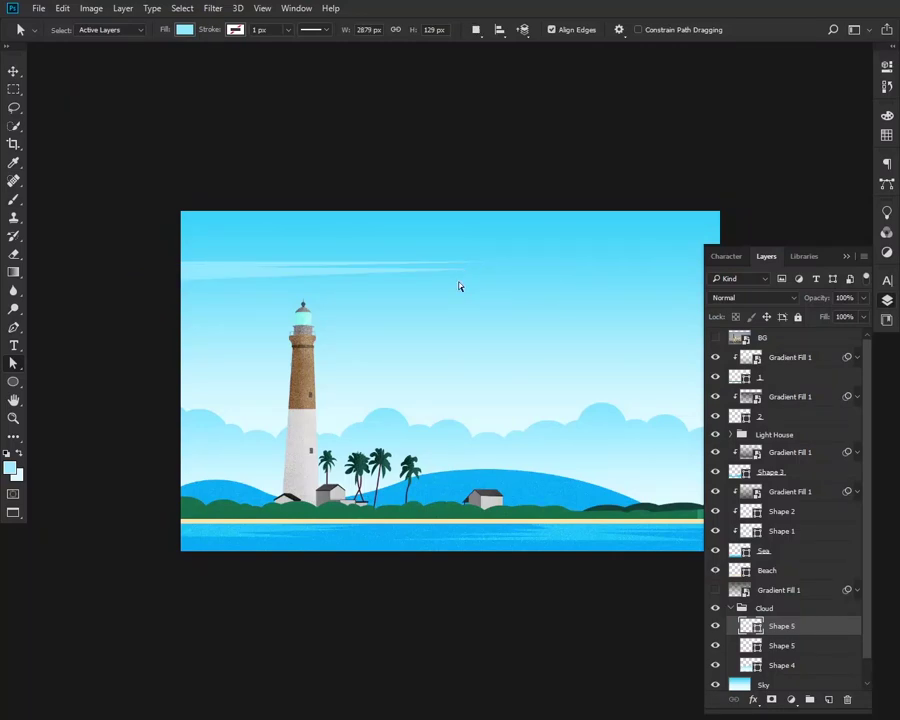
Copy the lower streak layer, flip it horizontally, and move it to the right-hand sky.
{"action": "left_click", "coordinate": [16, 72]}
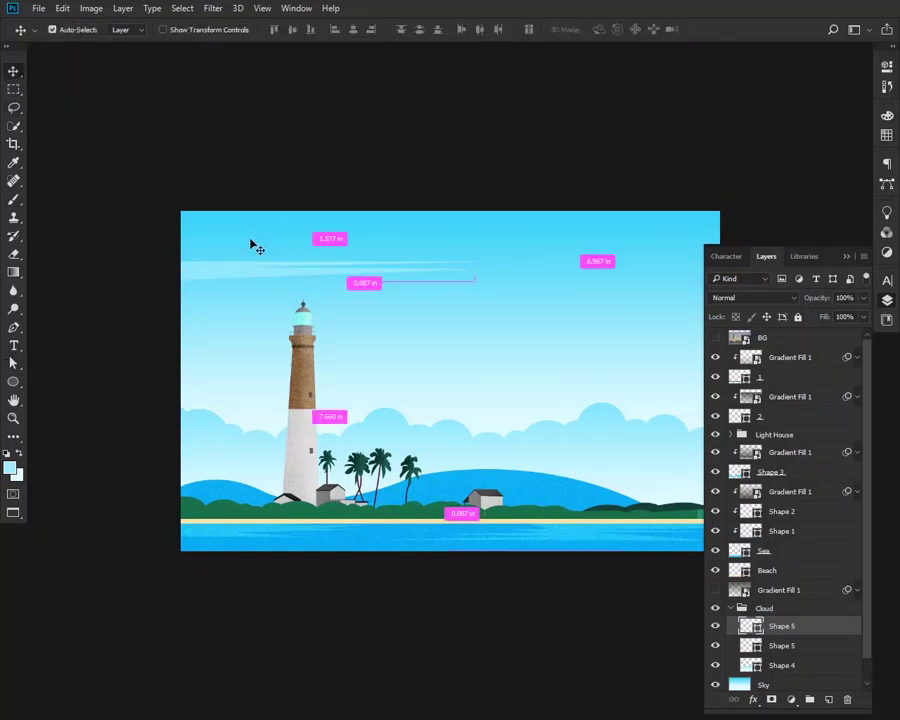
{"action": "left_click", "coordinate": [778, 650]}
{"action": "key", "text": "ctrl+j"}
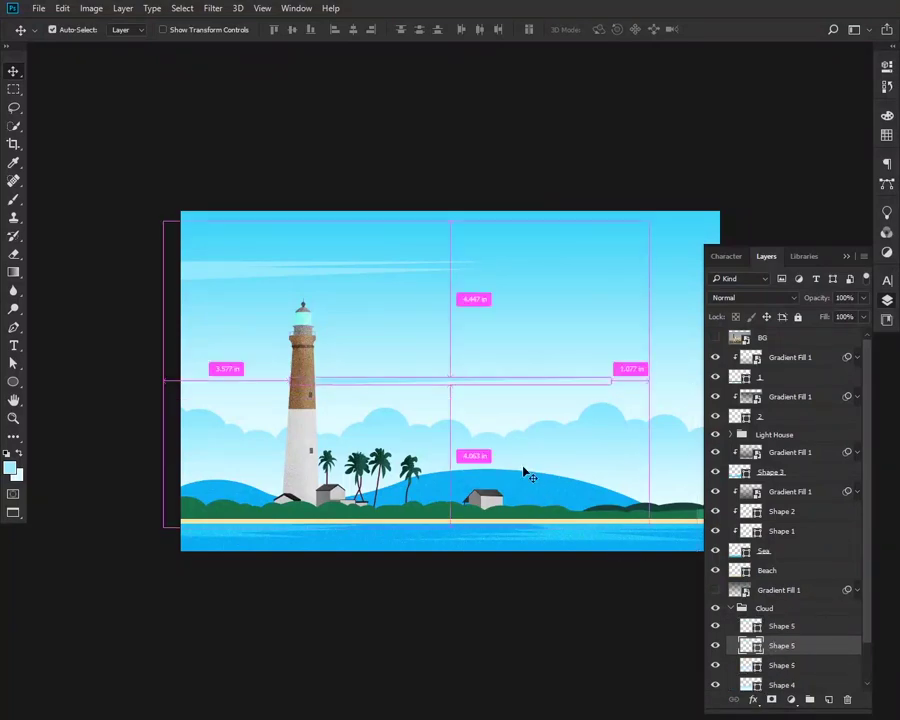
{"action": "key", "text": "ctrl+t"}
{"action": "right_click", "coordinate": [462, 380]}
{"action": "left_click", "coordinate": [530, 581]}
{"action": "key", "text": "Return"}
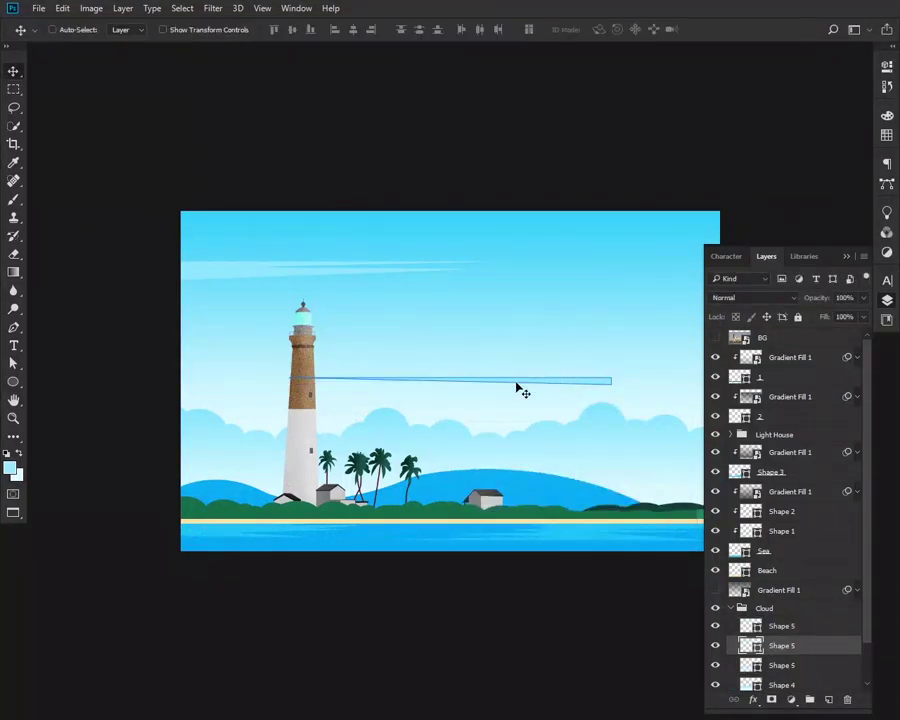
{"action": "left_click_drag", "start_coordinate": [520, 386], "coordinate": [672, 312]}
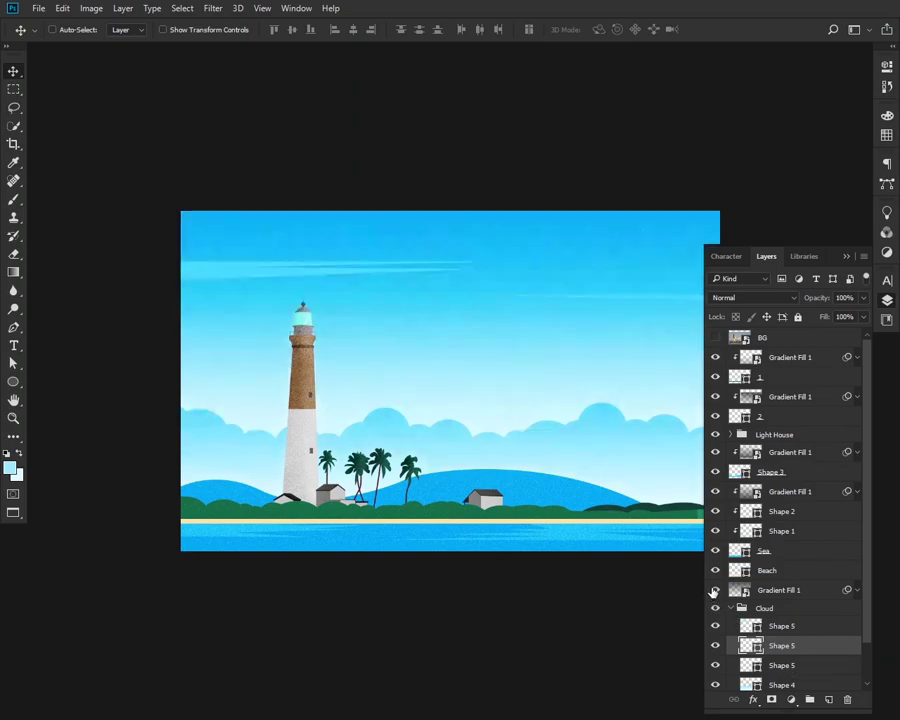
{"action": "left_click", "coordinate": [847, 257]}
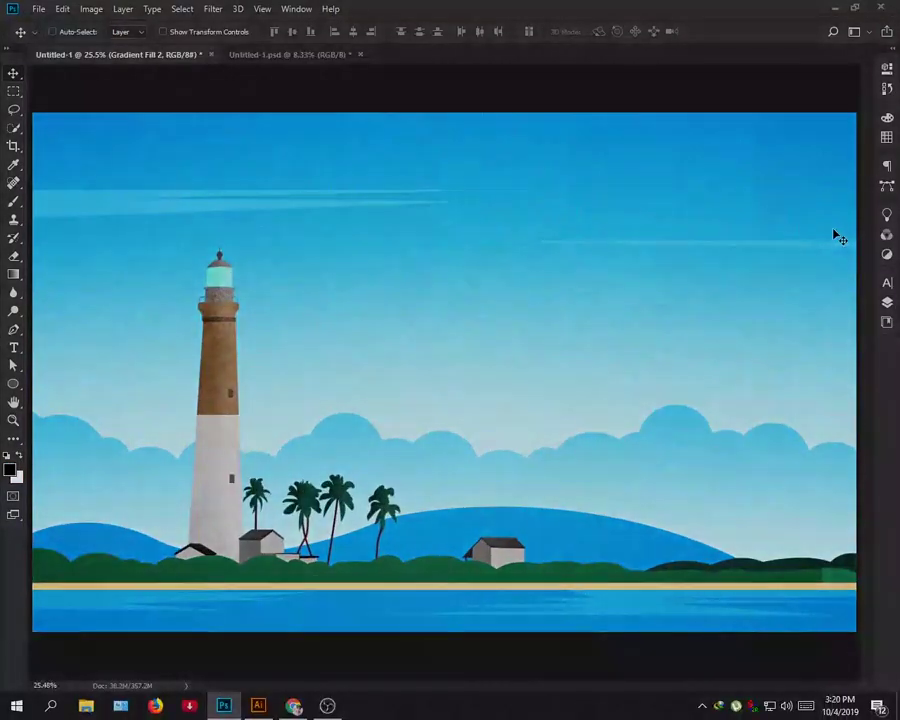